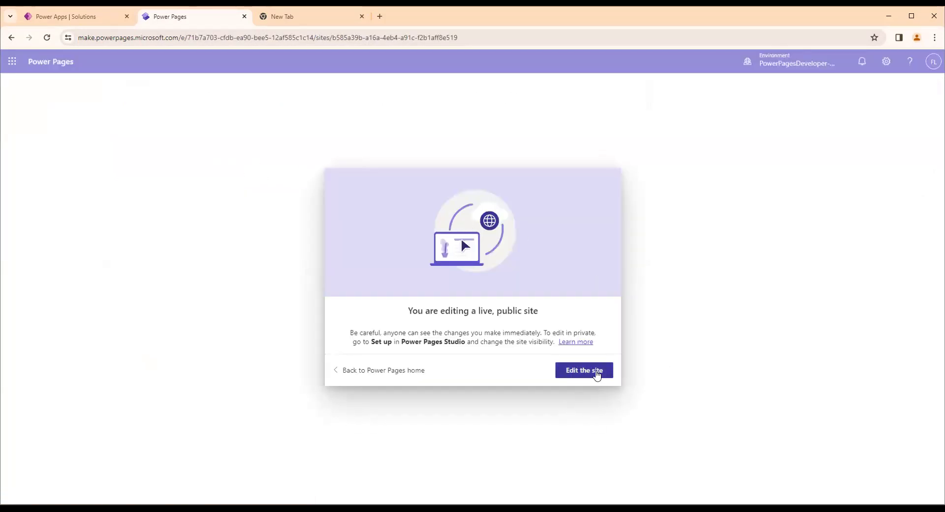
Open the live Testing site for editing and launch its Power Pages Management configuration
left_click(599, 371)
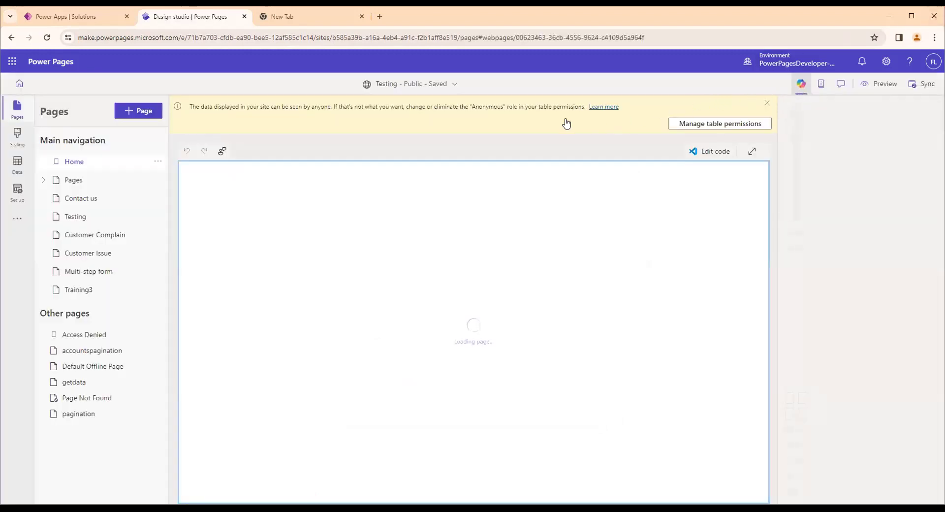
left_click(17, 223)
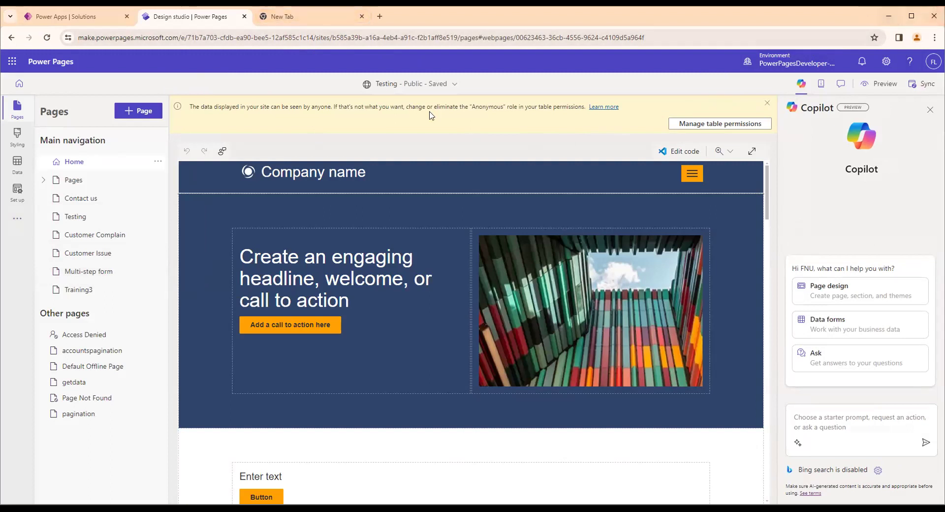
left_click(17, 219)
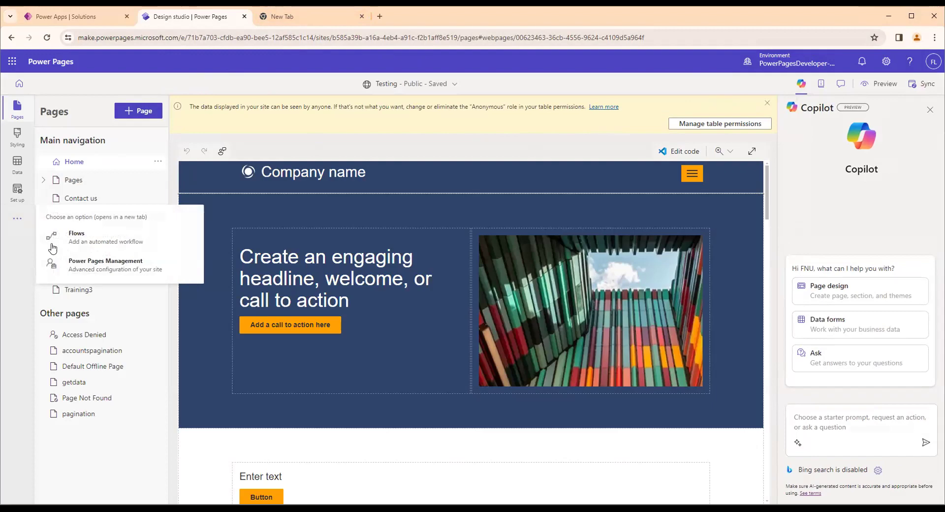
left_click(114, 269)
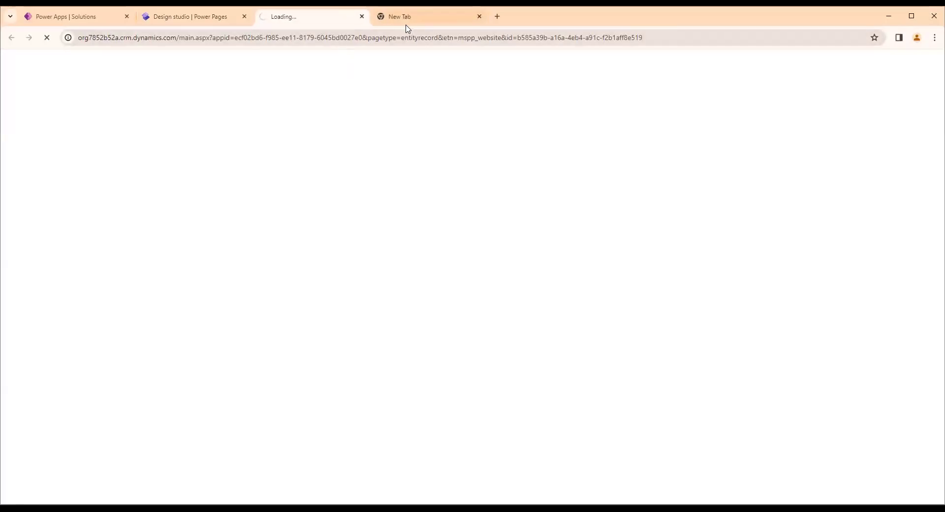
Open the srants.powerappsportals.com home page and sign in to the portal with the Azure AD external account
left_click(404, 24)
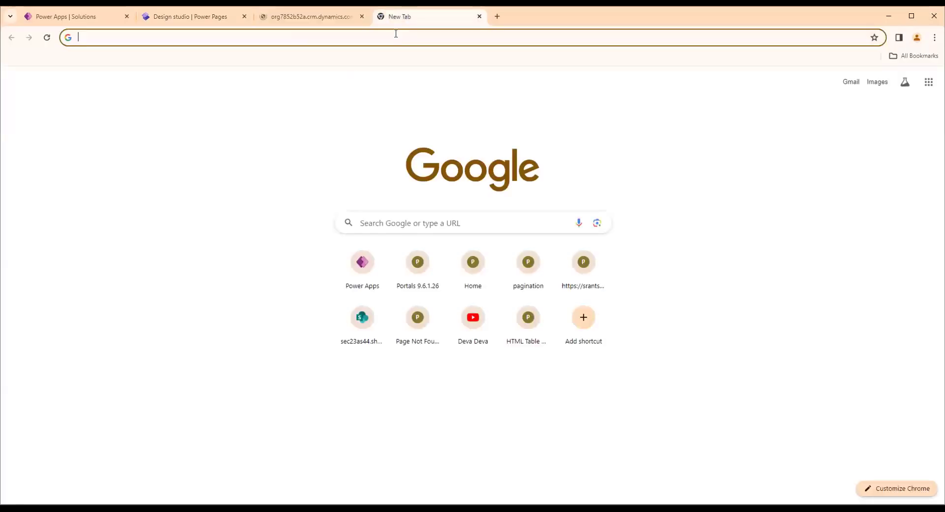
left_click(473, 266)
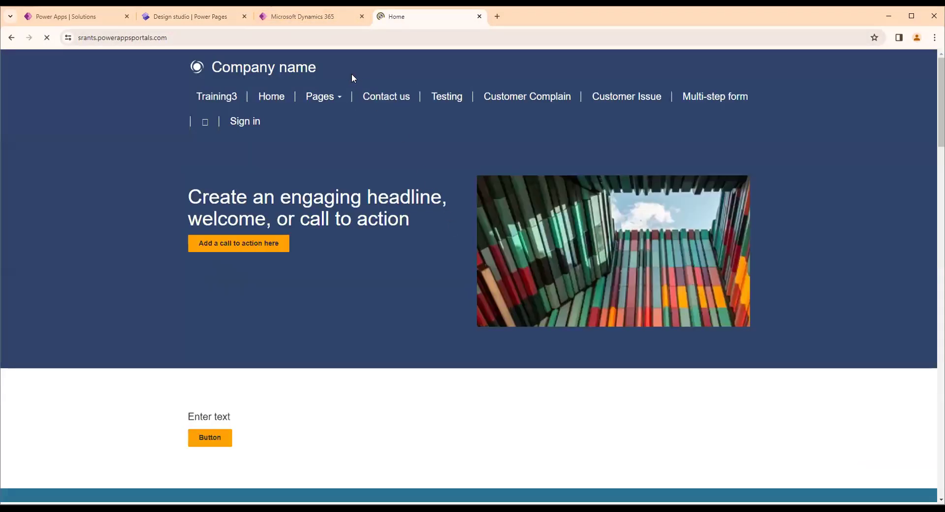
left_click(185, 40)
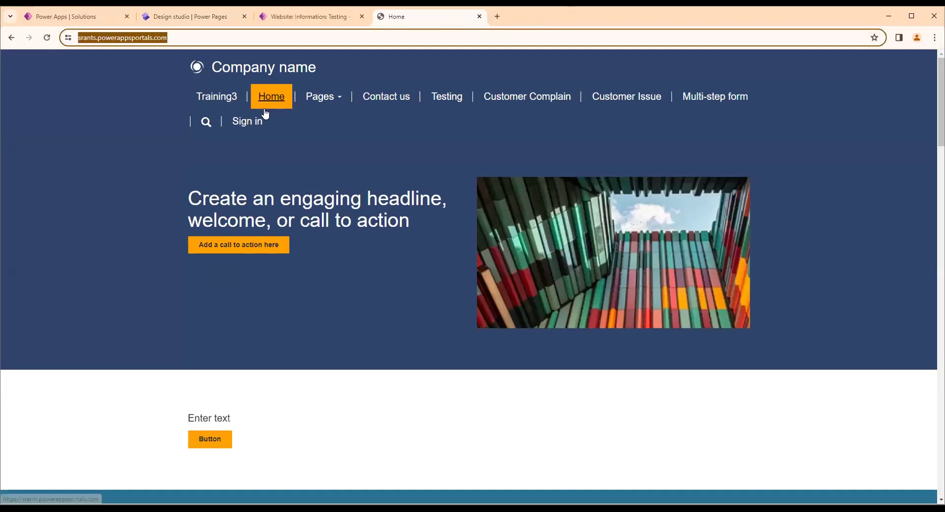
left_click(247, 121)
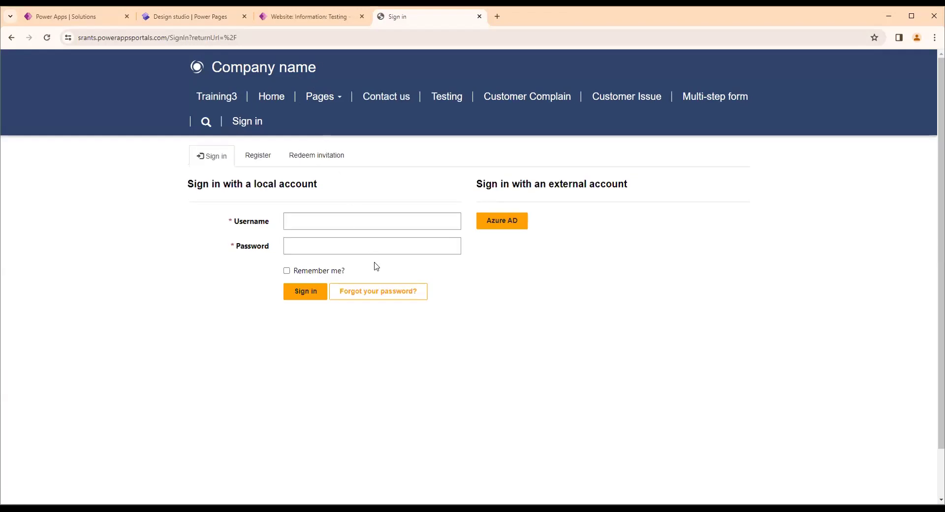
left_click(516, 221)
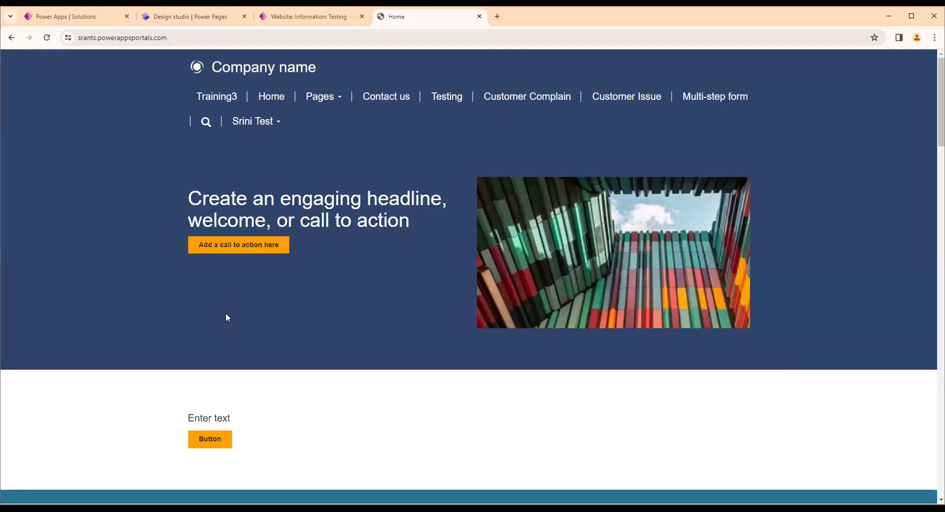
Open the portal's Training3 page and duplicate it in a second browser tab
left_click(191, 98)
right_click(439, 23)
left_click(475, 114)
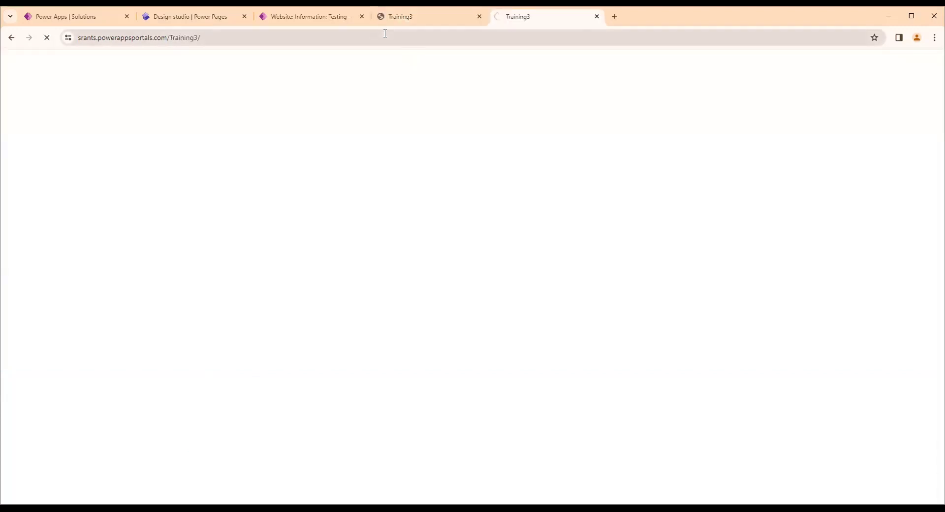
Load the portal's _services/about page in the duplicated tab by replacing Training3/ in the address
double_click(331, 35)
left_click_drag(192, 38, 291, 44)
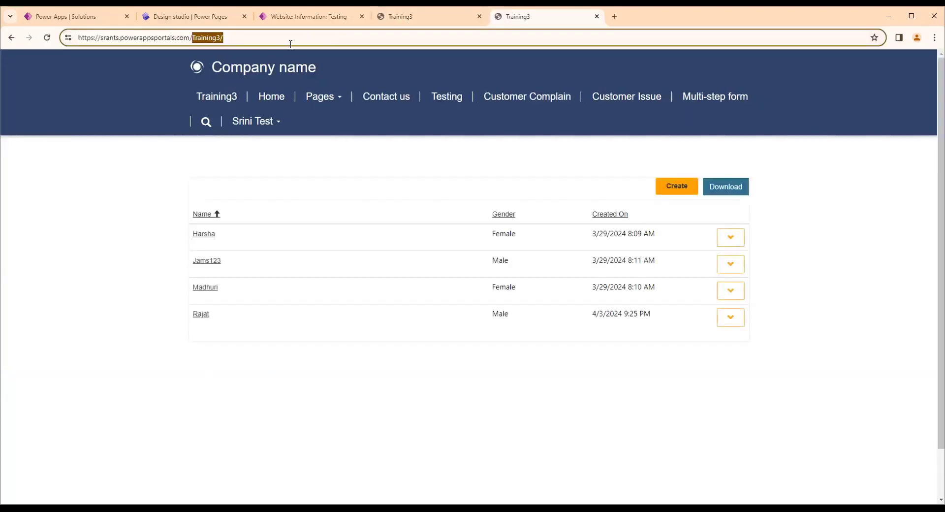
type("_services/about")
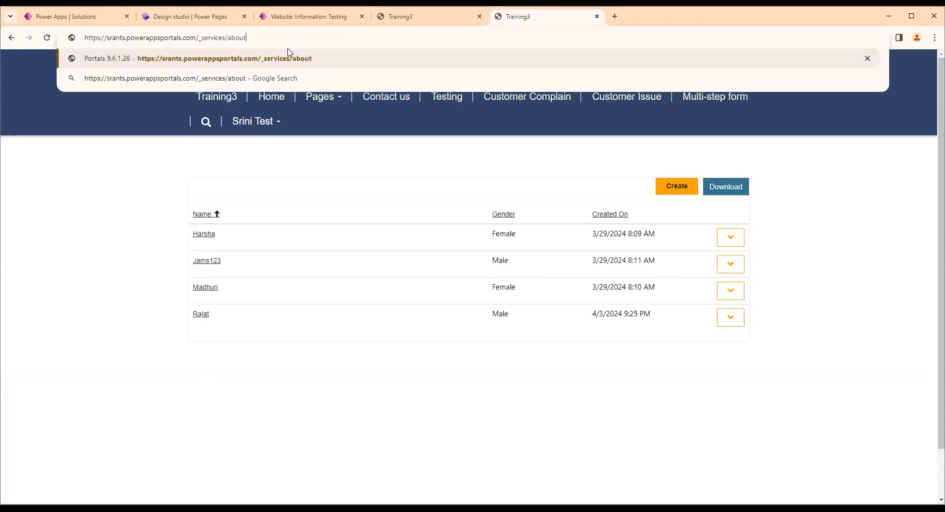
key("Return")
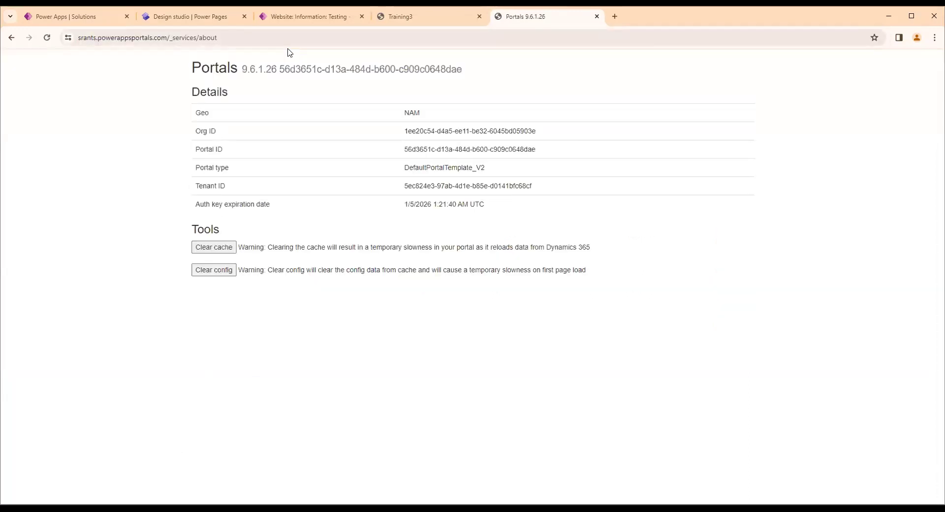
Duplicate the Power Pages Management tab with the website record and return to the original one
left_click(402, 22)
left_click(335, 21)
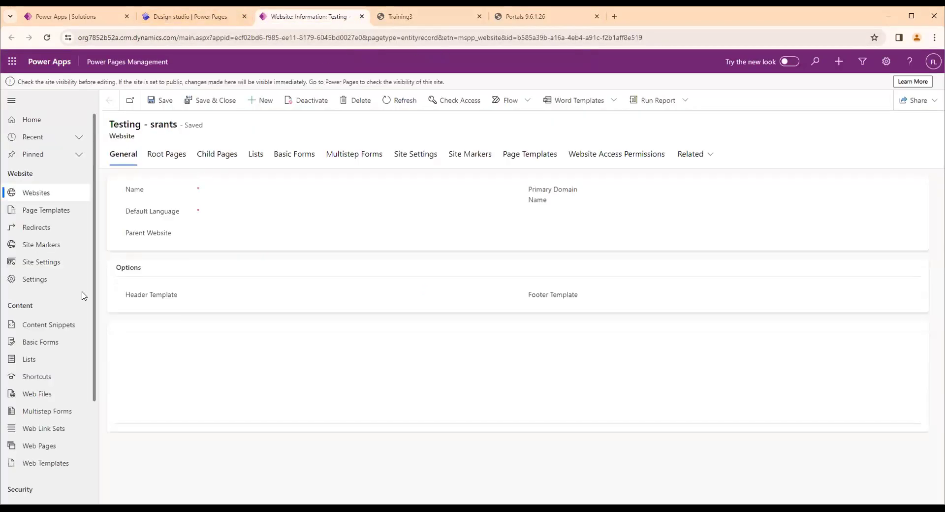
right_click(296, 20)
left_click(344, 113)
left_click(293, 20)
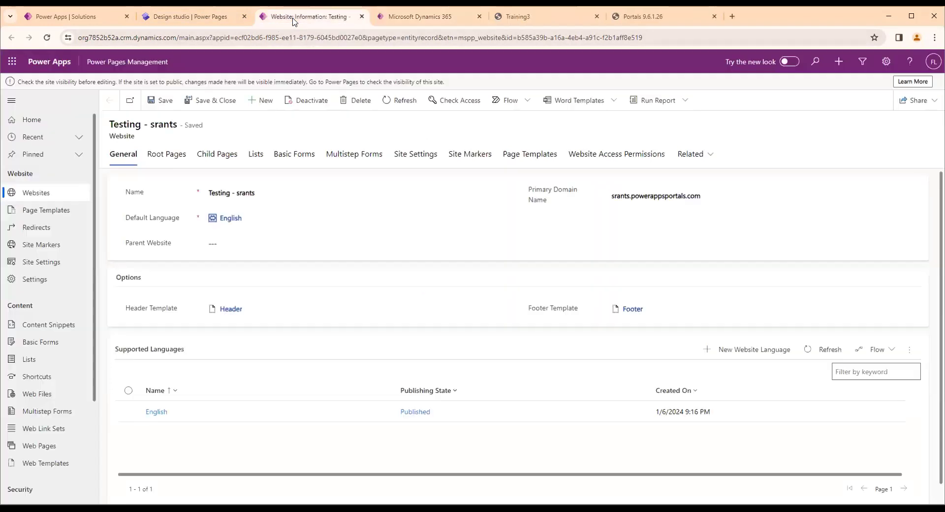
Open the Customer Complains list record and show its Options settings
scroll(32, 244, "down", 3)
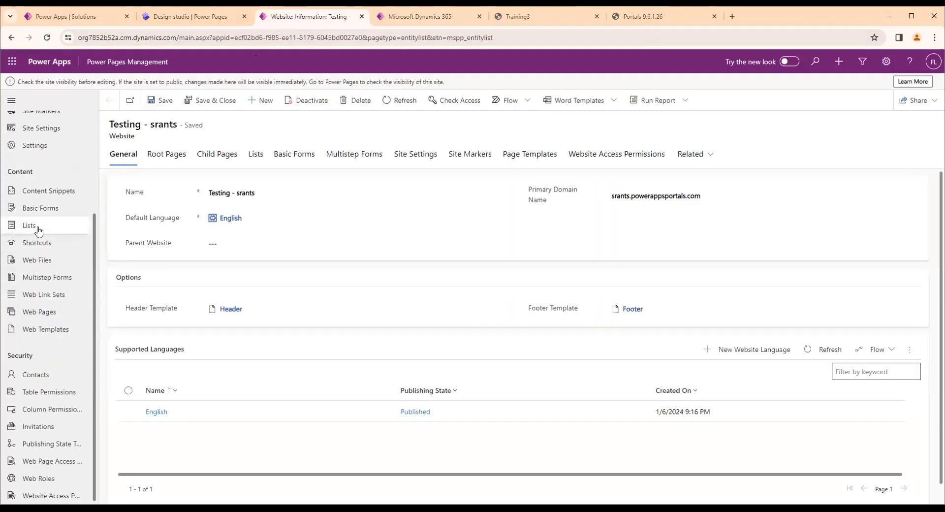
left_click(39, 231)
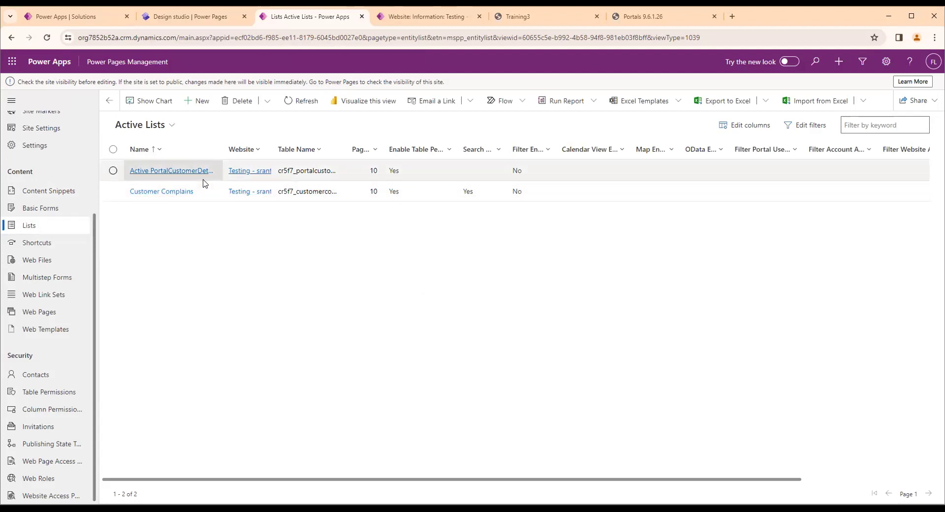
left_click(199, 196)
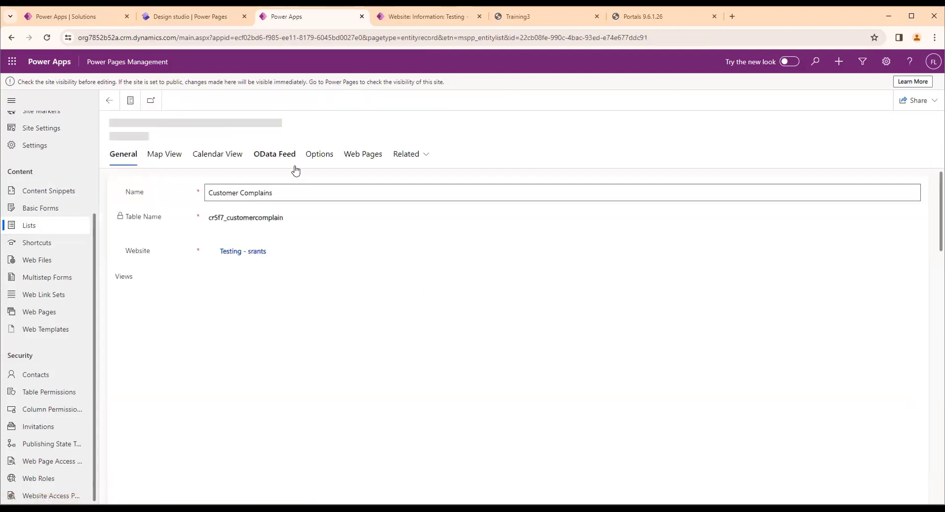
left_click(315, 158)
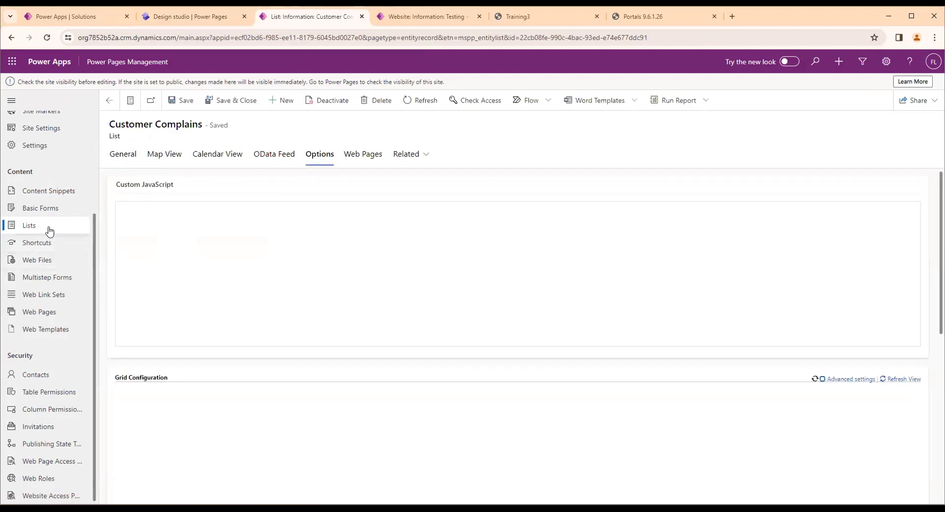
Look at the portal's Training3 list and examine the view and item actions in the Customer Complains grid configuration
left_click(517, 16)
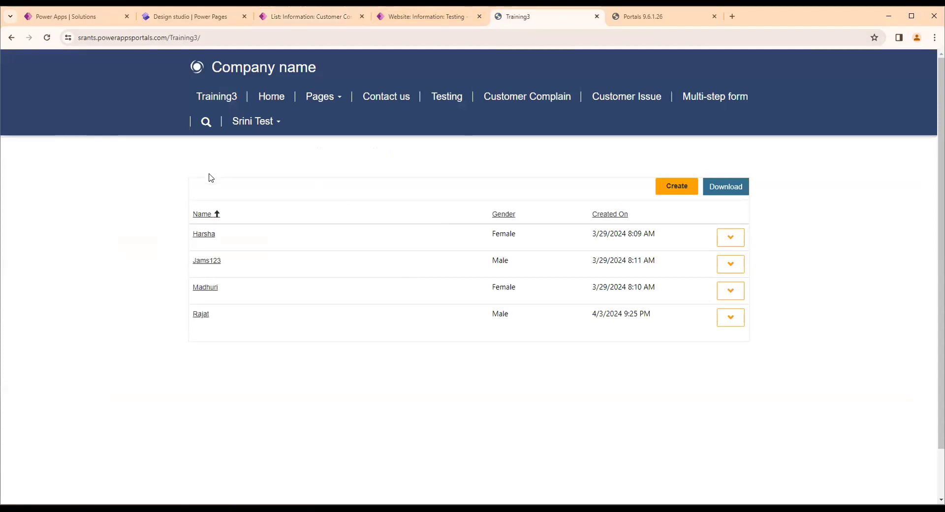
left_click(322, 15)
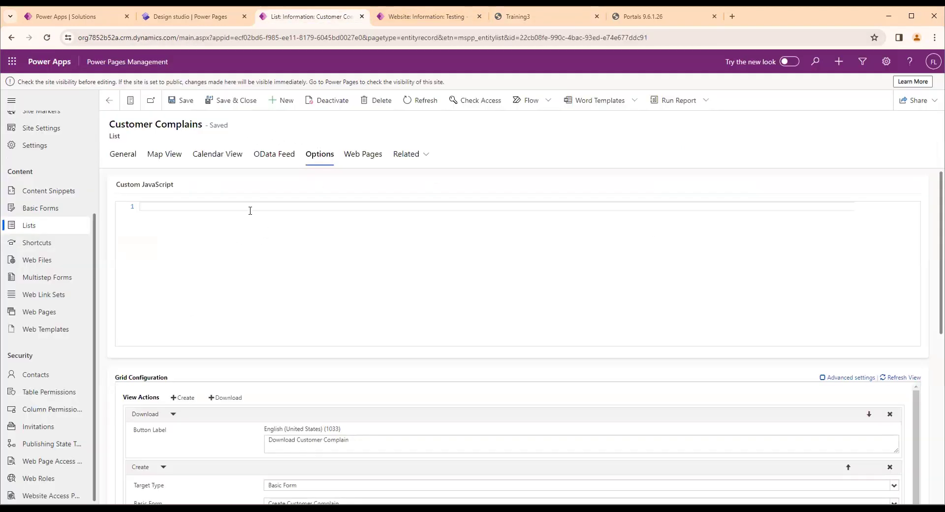
scroll(327, 274, "down", 6)
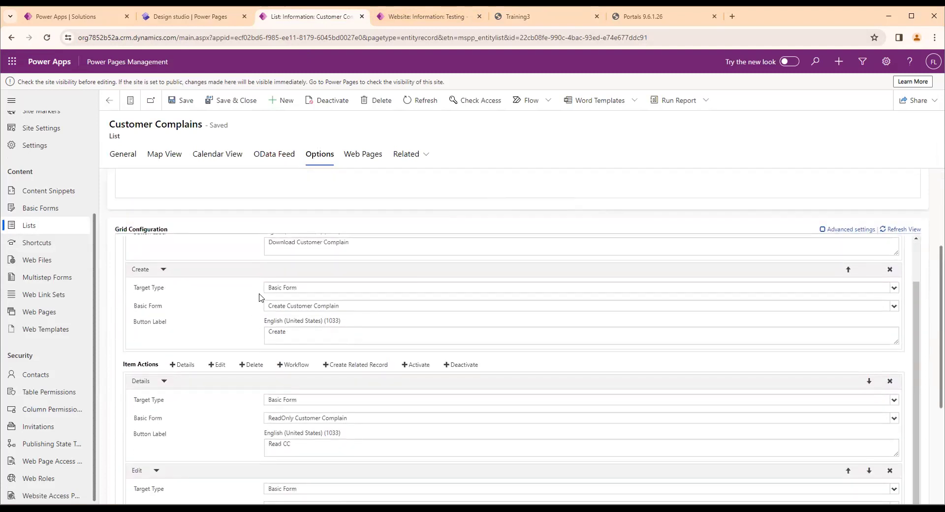
left_click(284, 309)
left_click(245, 302)
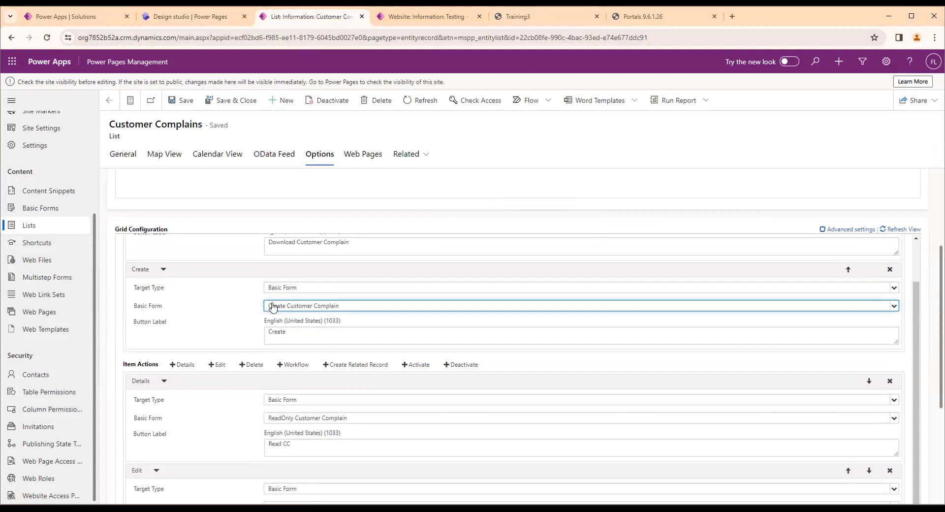
scroll(227, 361, "down", 3)
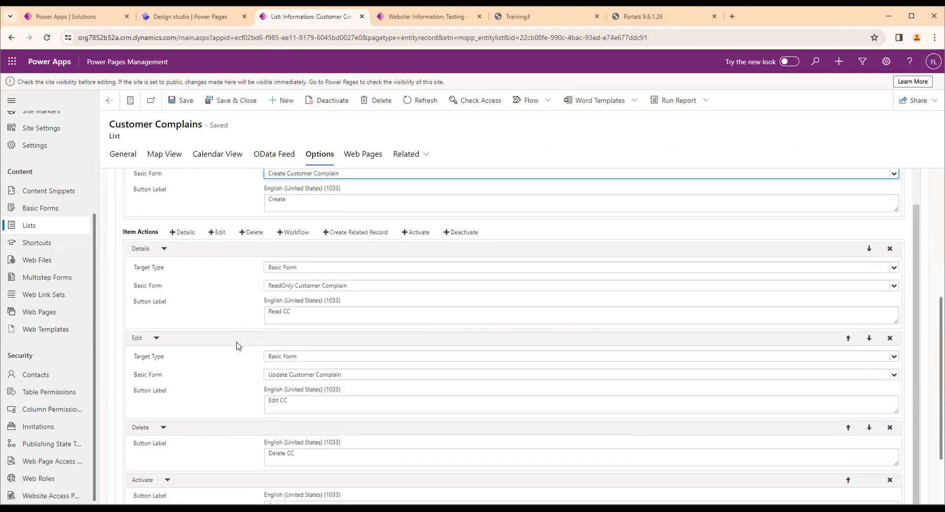
scroll(237, 346, "down", 2)
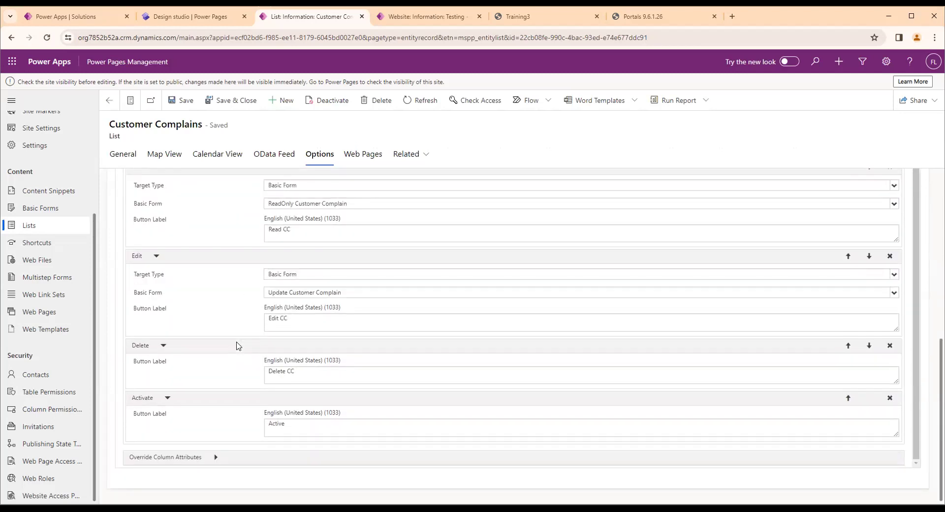
scroll(237, 346, "up", 1)
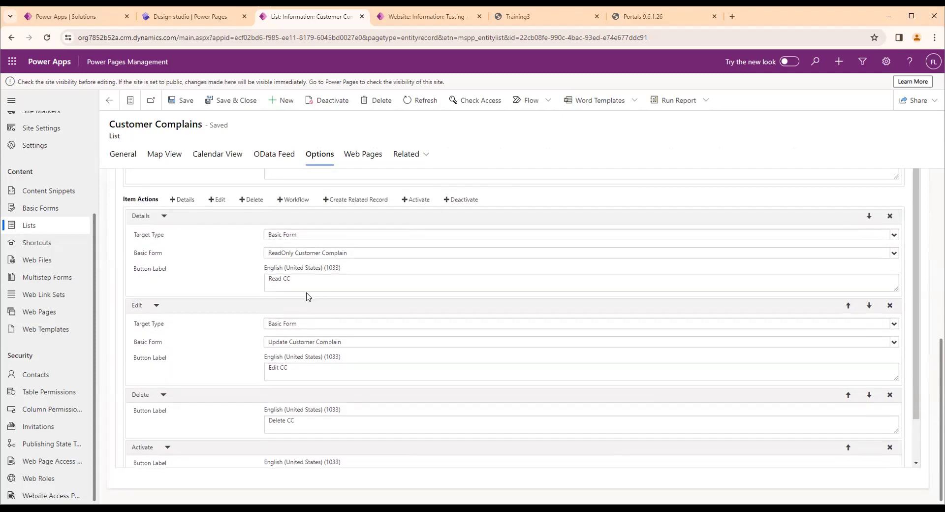
Try a Create Related Record item action on the Customer Complains list, check its basic form choices, and remove the action
left_click(355, 202)
left_click(273, 397)
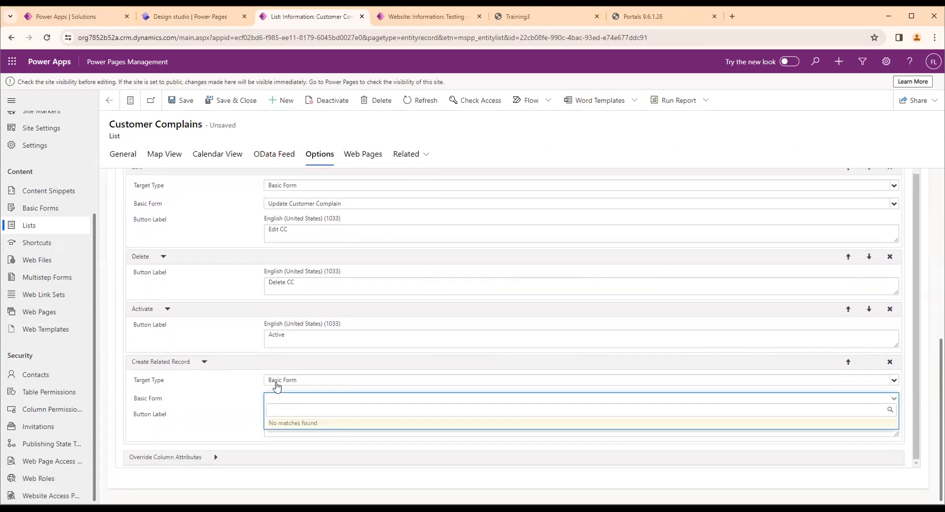
scroll(247, 294, "up", 1)
scroll(827, 457, "down", 1)
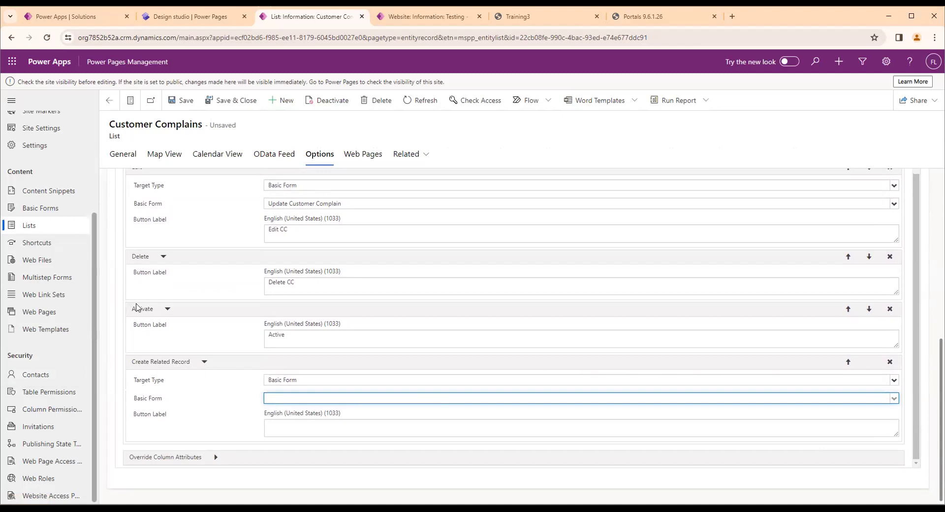
scroll(498, 424, "up", 1)
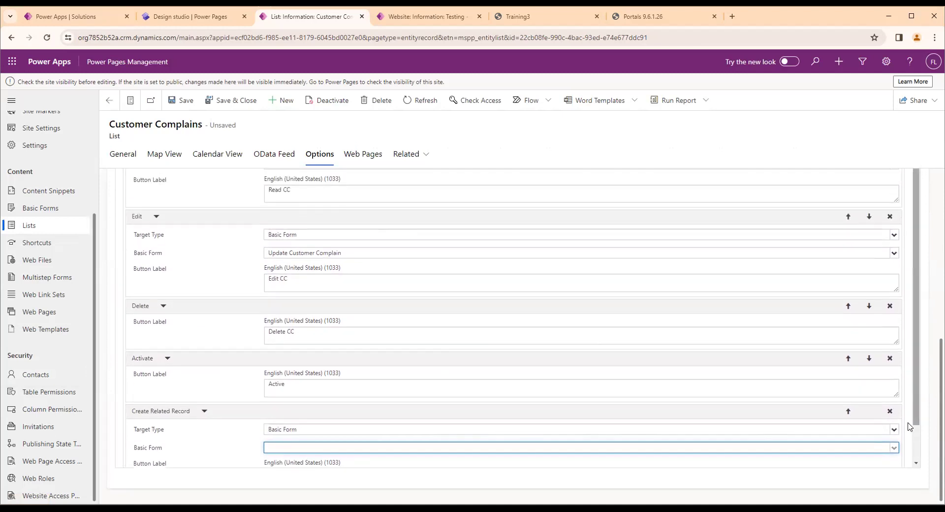
left_click(890, 410)
Review the list's view and item action settings and return to the portal's Training3 page
scroll(138, 368, "up", 2)
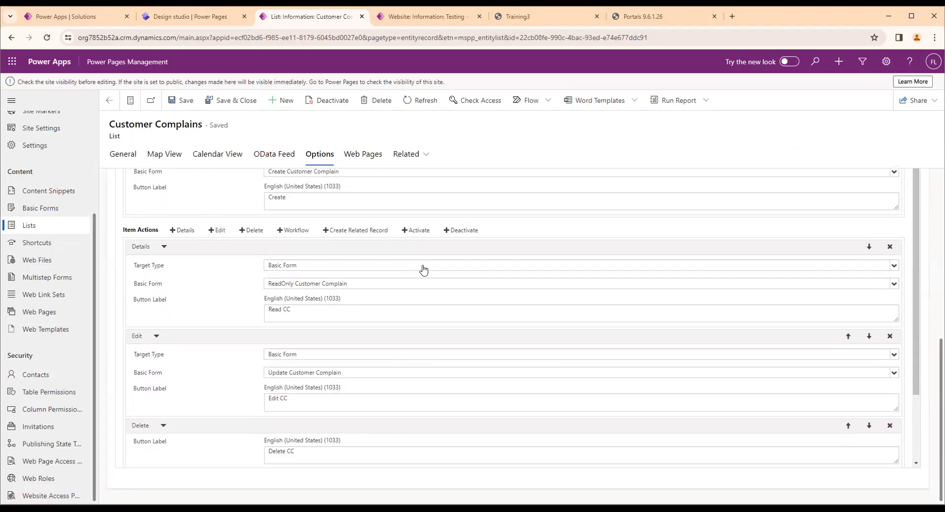
scroll(421, 268, "up", 3)
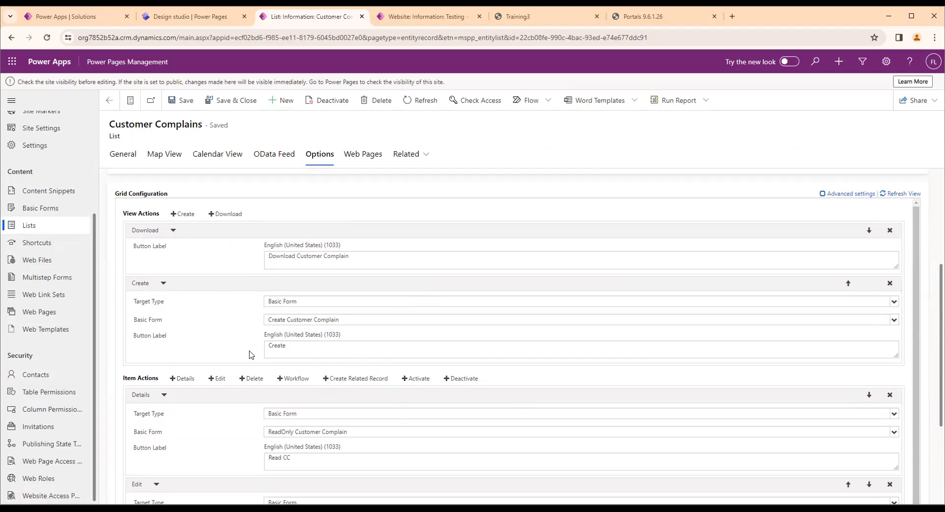
scroll(193, 283, "up", 1)
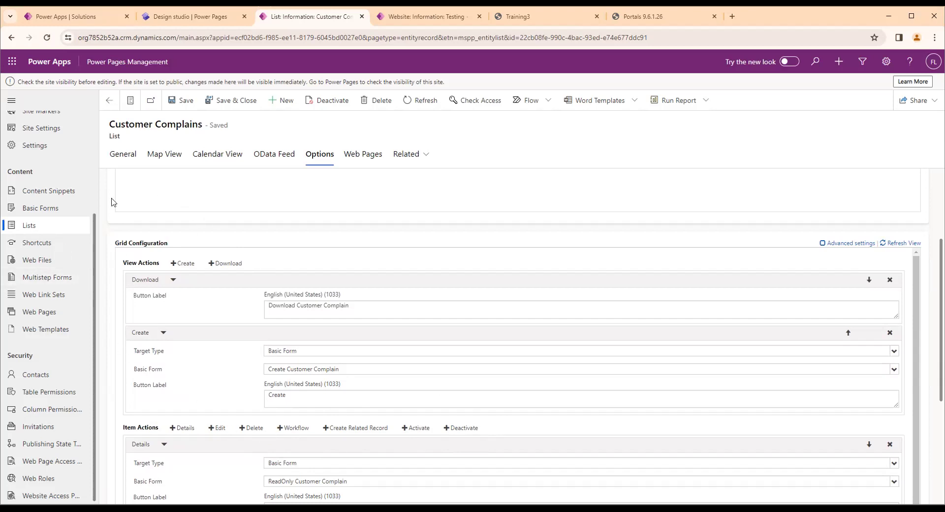
left_click(426, 17)
left_click(328, 17)
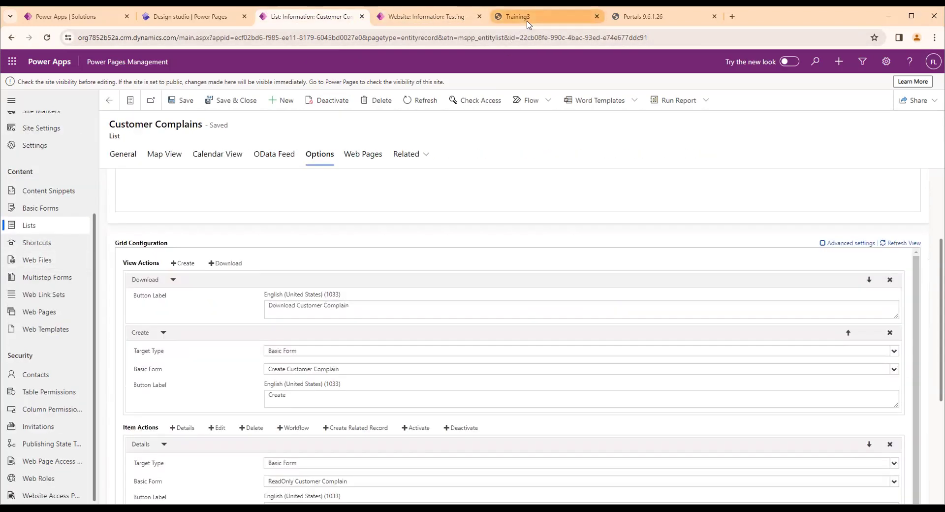
left_click(191, 19)
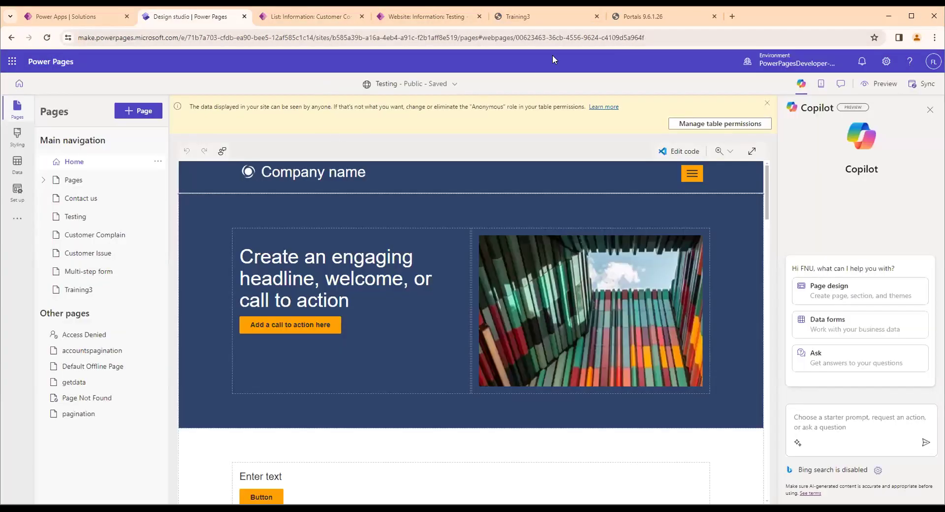
left_click(566, 18)
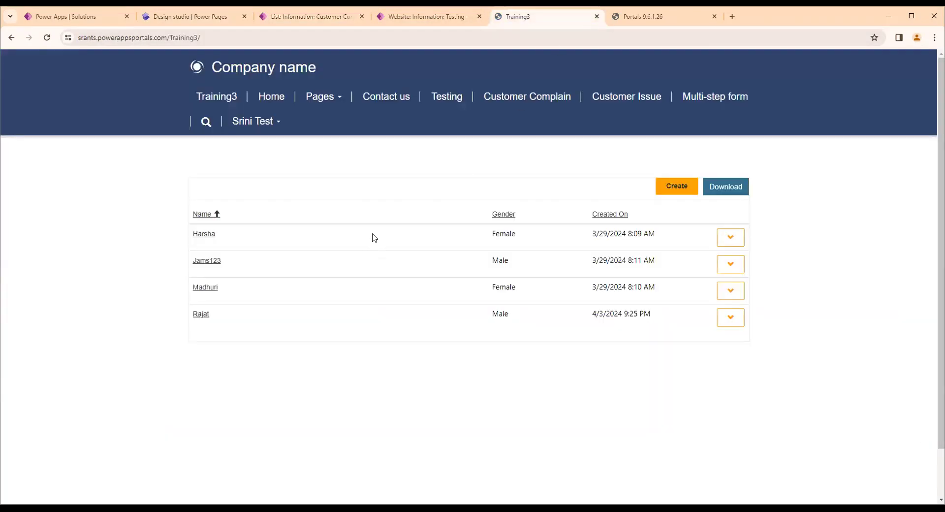
Check the site in the design studio and view the active multistep forms in Power Pages Management
left_click(179, 18)
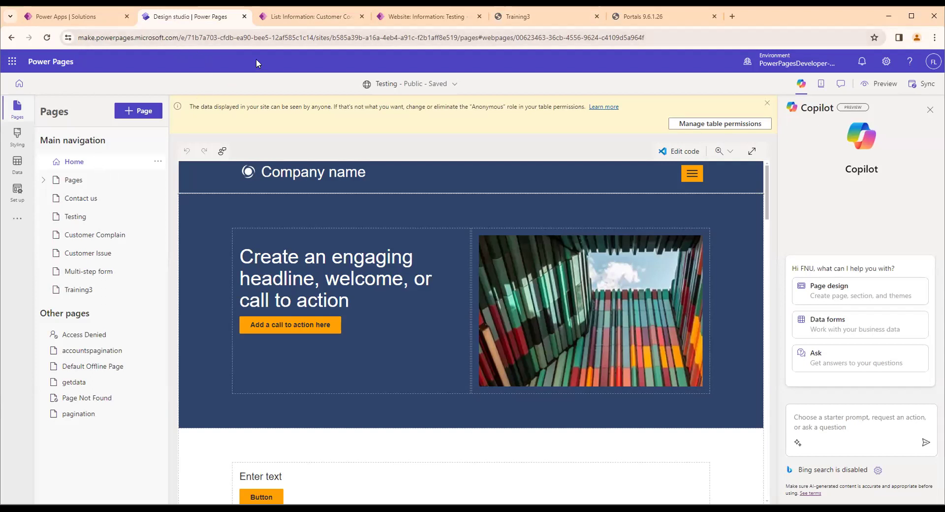
left_click(265, 17)
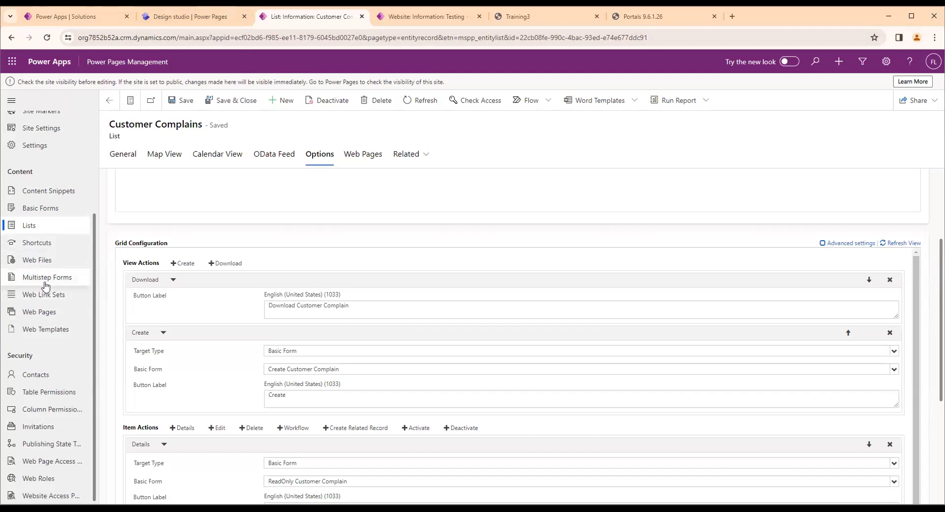
left_click(46, 280)
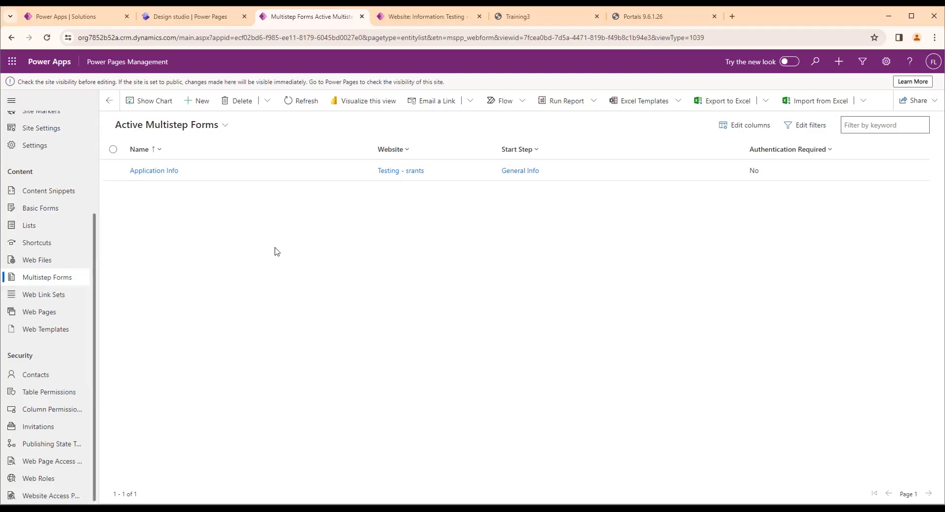
Switch to Power Apps and open the PortalCustomerDetail table in the Portal Customer Details solution
left_click(111, 18)
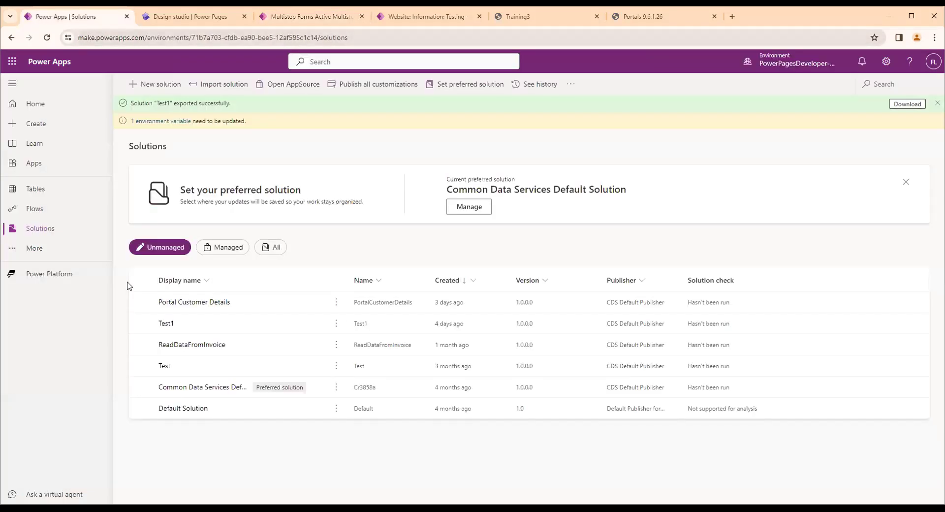
left_click(173, 305)
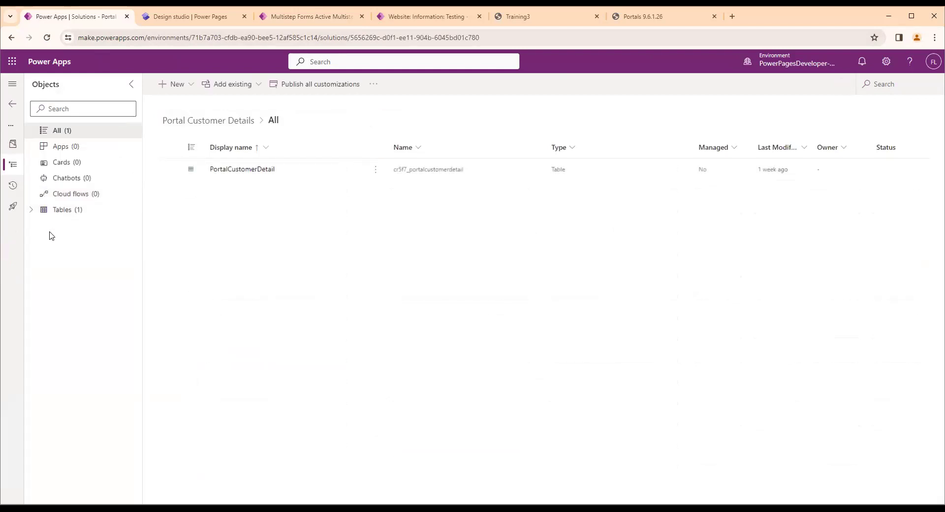
left_click(41, 211)
left_click(63, 226)
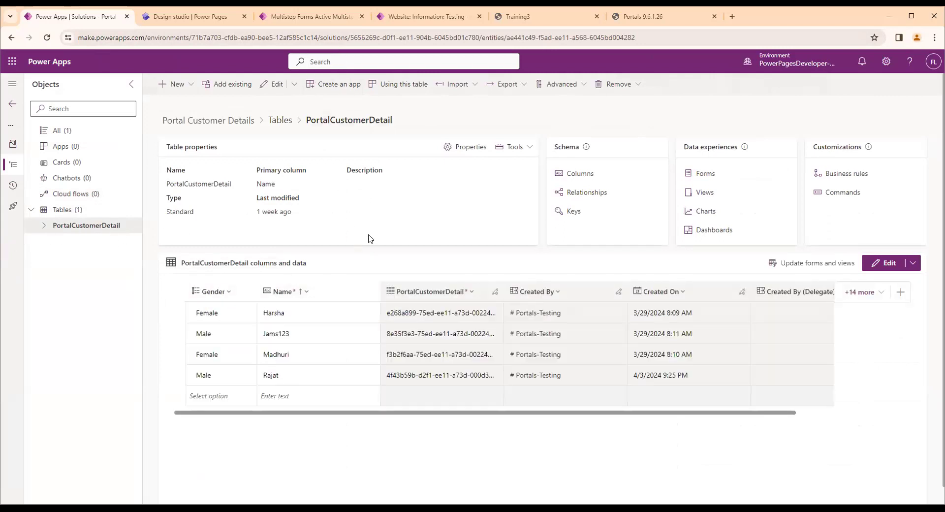
left_click(310, 16)
left_click(425, 17)
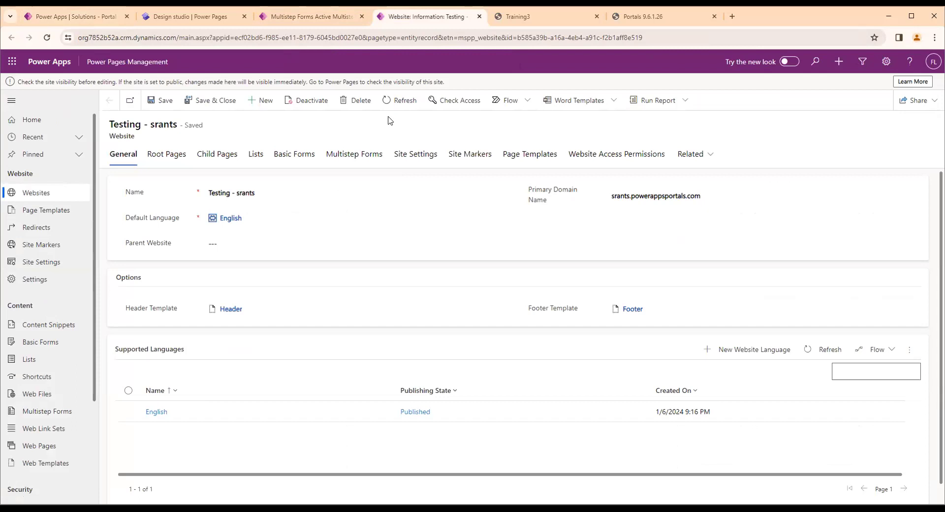
left_click(512, 17)
left_click(429, 16)
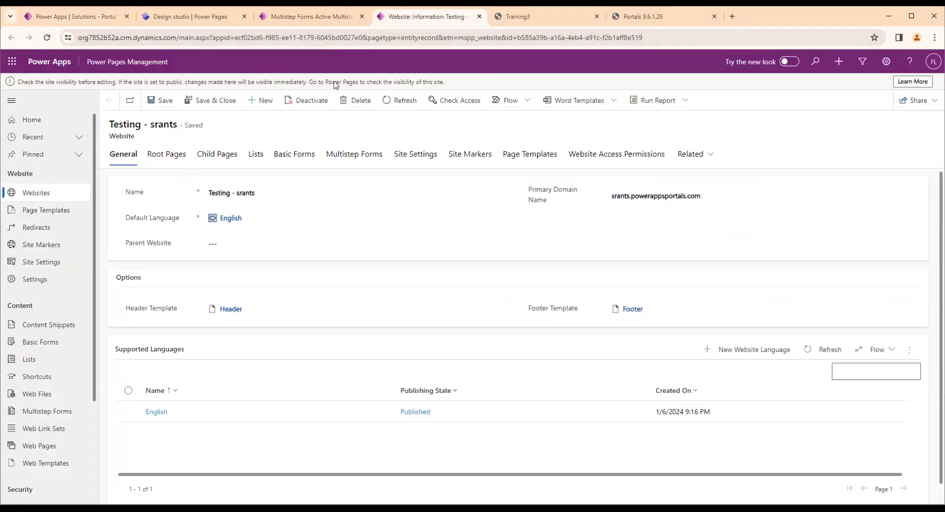
left_click(498, 18)
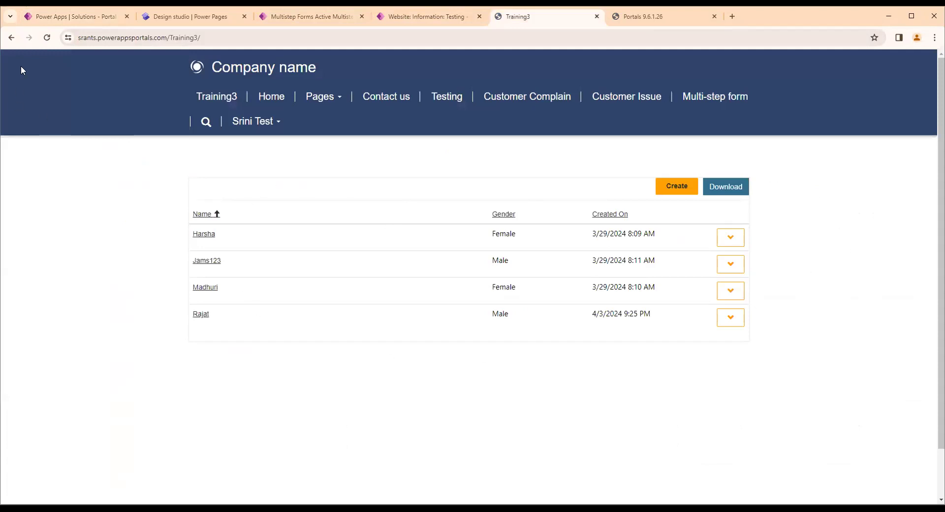
Open the PortalCustomerDetail table's main Information form for editing in a new browser tab
left_click(74, 17)
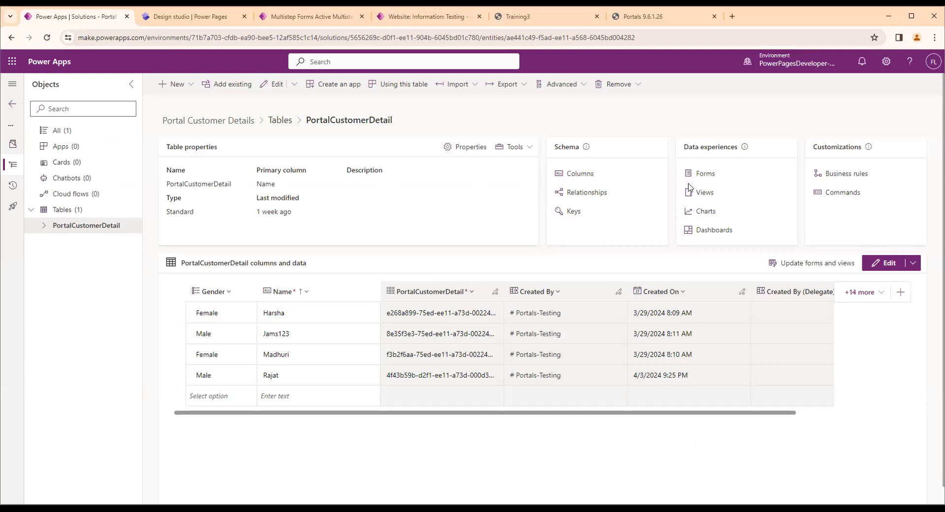
left_click(703, 175)
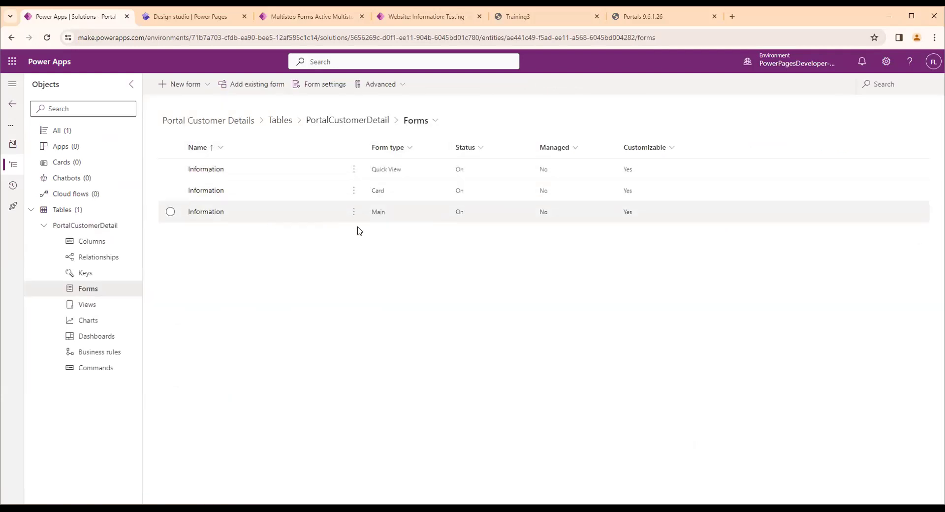
left_click(354, 217)
mouse_move(424, 232)
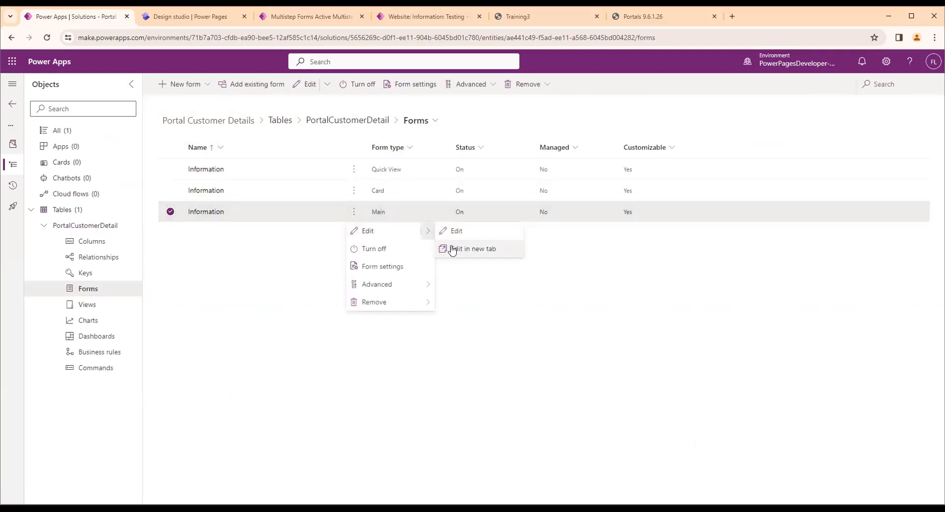
left_click(450, 250)
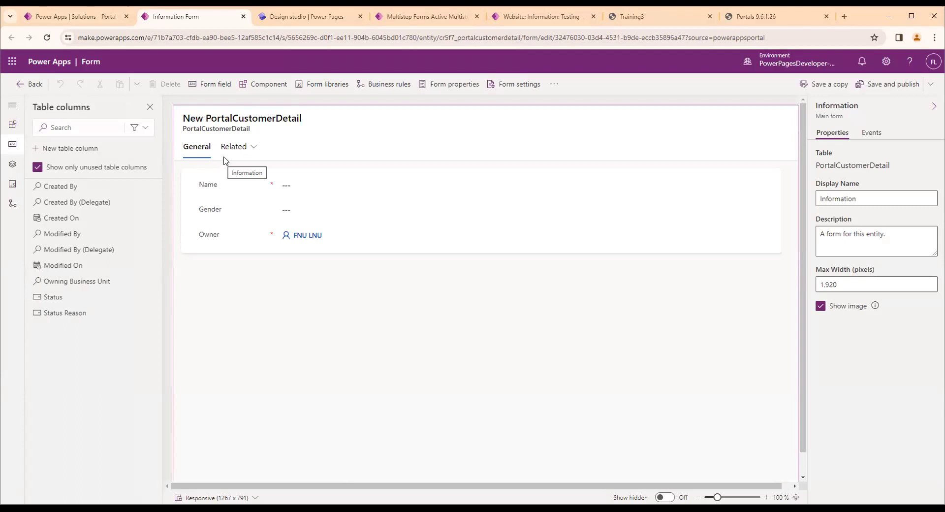
Change the label of the section holding the Name, Gender and Owner fields to Personal Info
left_click(192, 173)
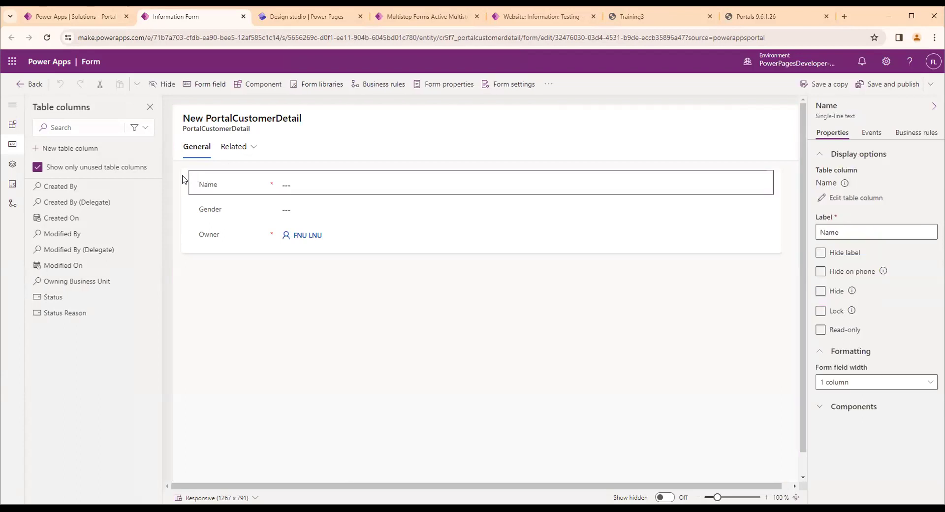
left_click(184, 178)
left_click_drag(857, 185, 796, 186)
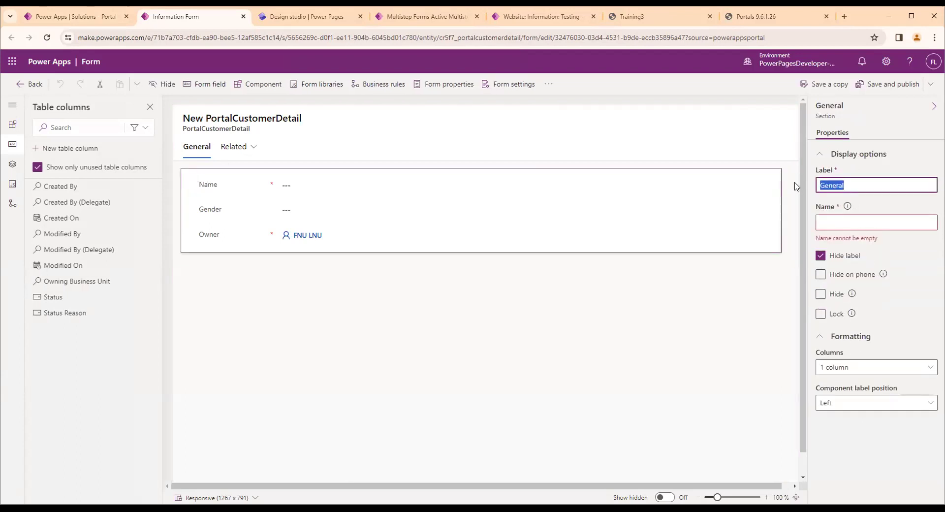
type("Perosnal")
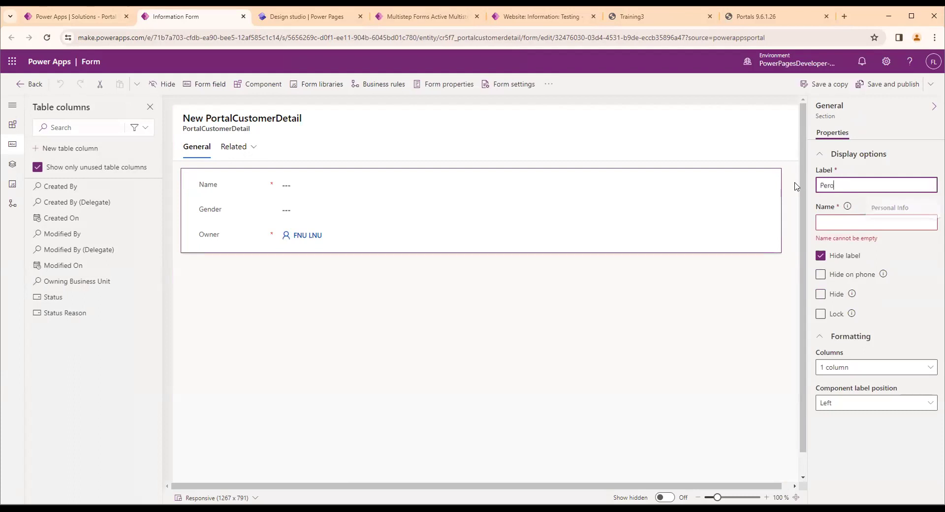
key("BackSpace")
key("BackSpace")
key("Down")
key("Return")
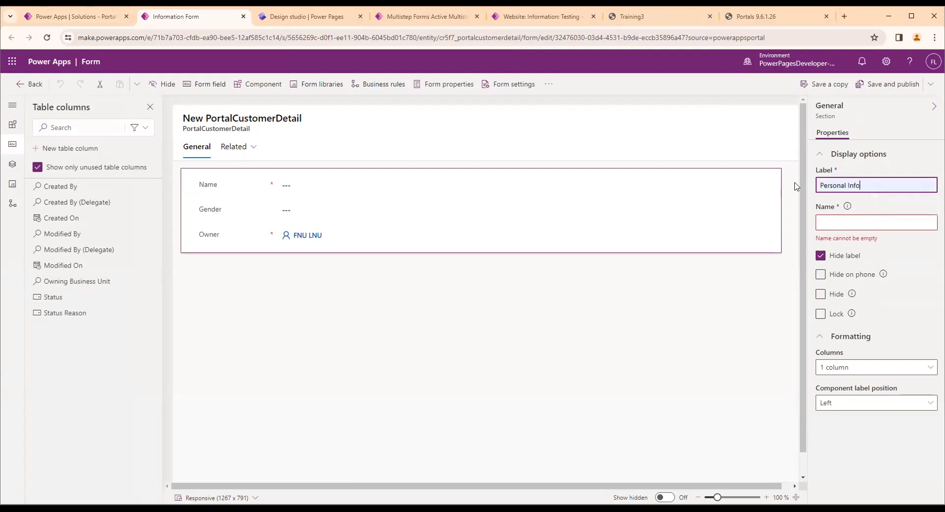
left_click(775, 348)
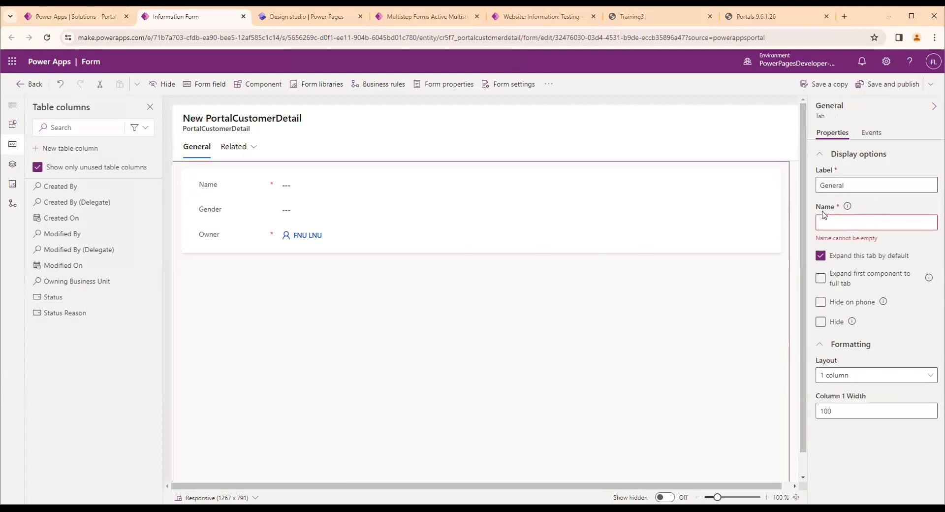
Make the Personal Info section's label visible on the form by turning off Hide label
left_click(181, 177)
left_click(820, 255)
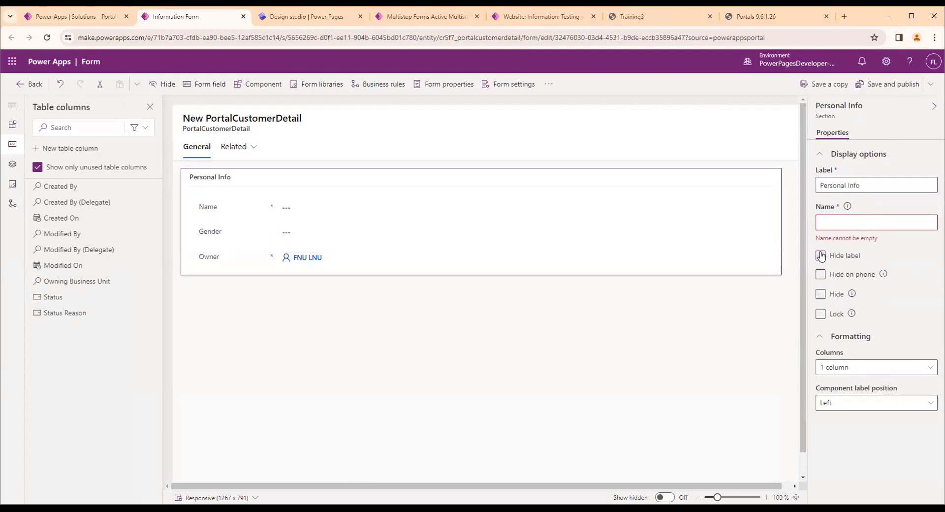
left_click(427, 370)
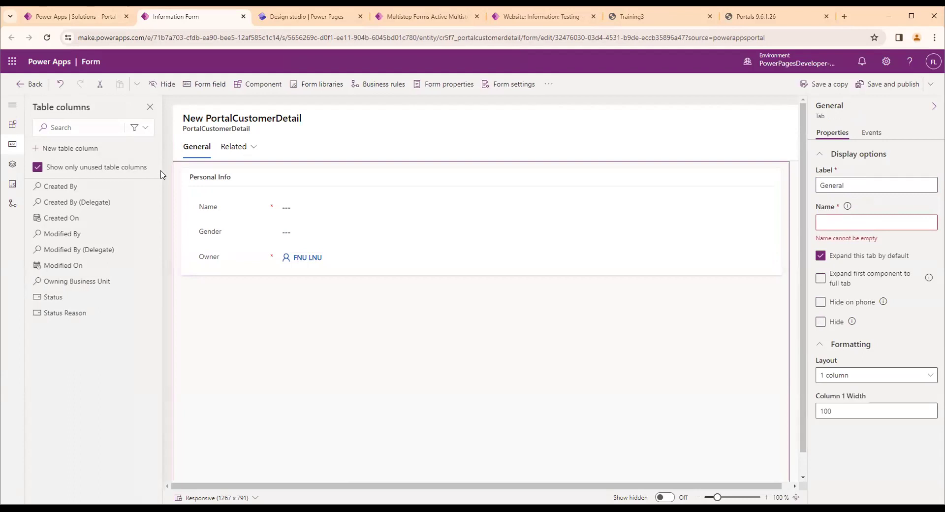
left_click(192, 175)
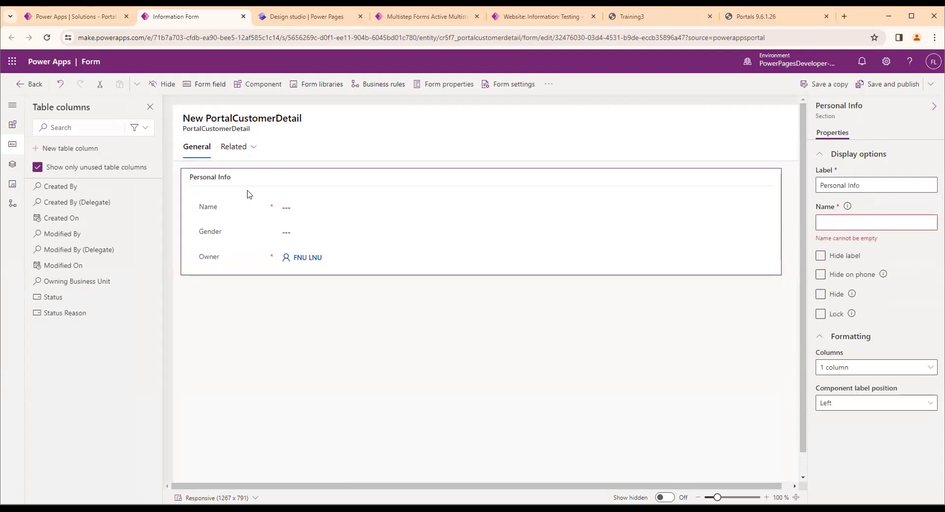
left_click(264, 316)
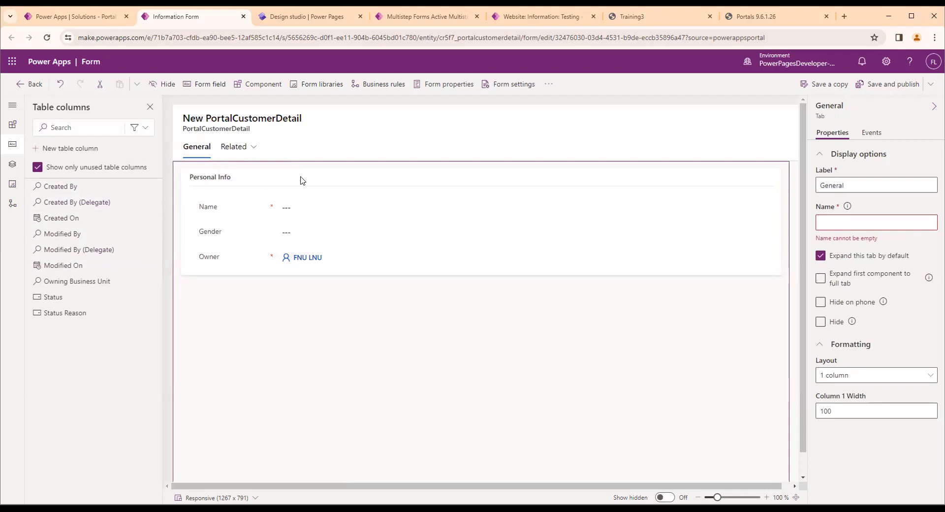
Add a 1-column tab to the form and open it on the canvas
left_click(12, 125)
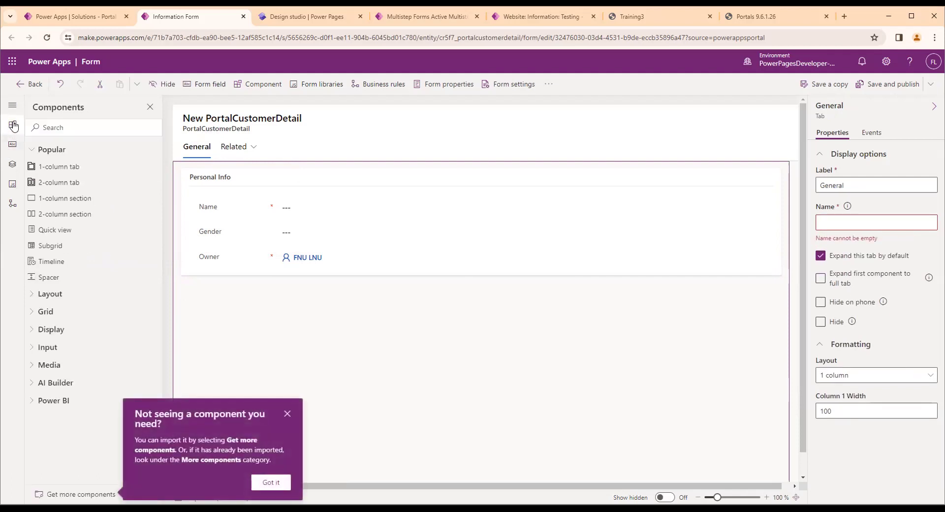
left_click(287, 413)
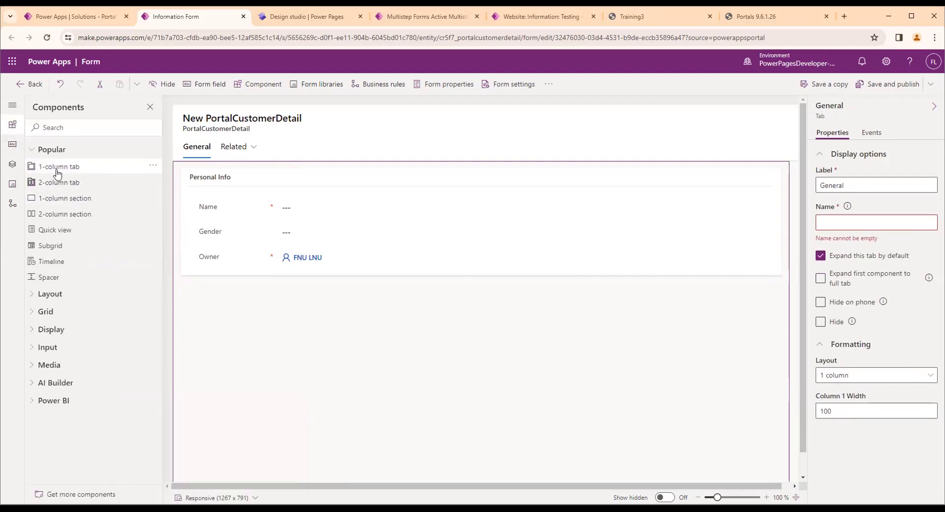
left_click(69, 171)
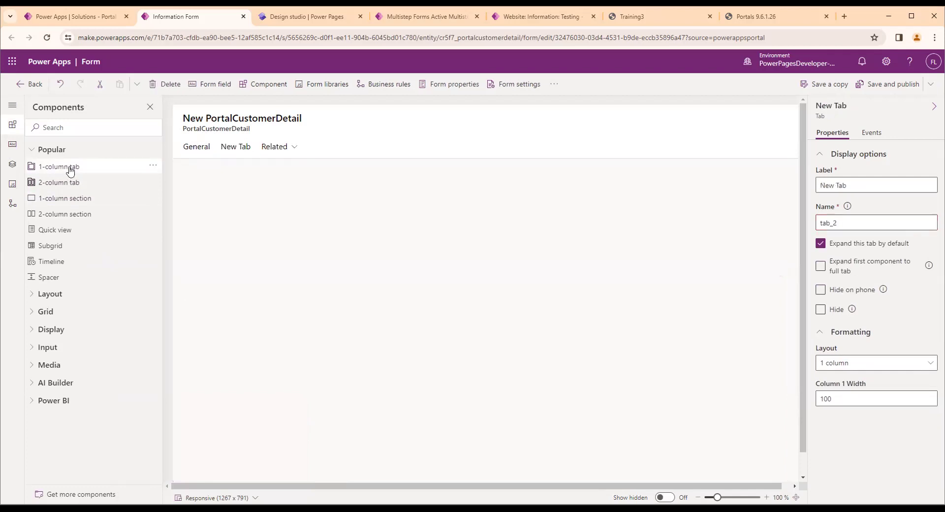
left_click(230, 147)
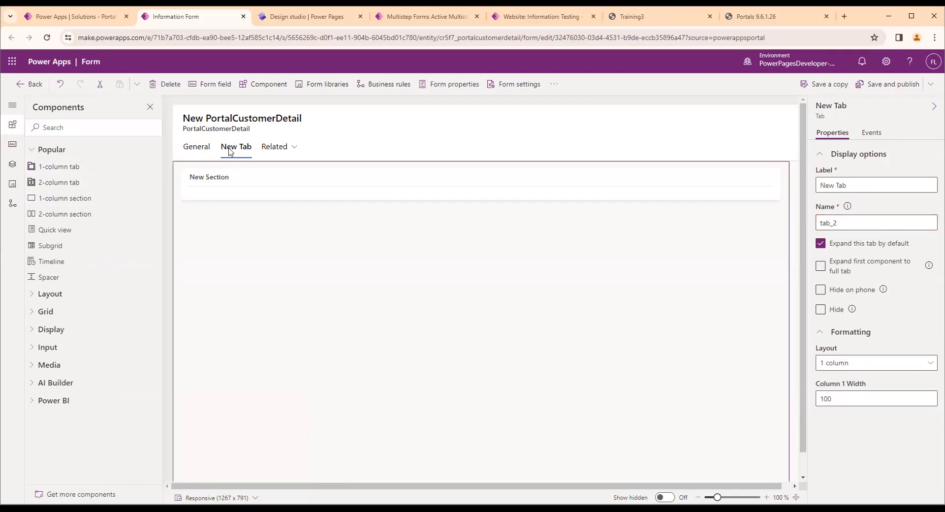
Set the label of the newly added form tab to Family Info
left_click(842, 185)
left_click_drag(862, 185, 790, 179)
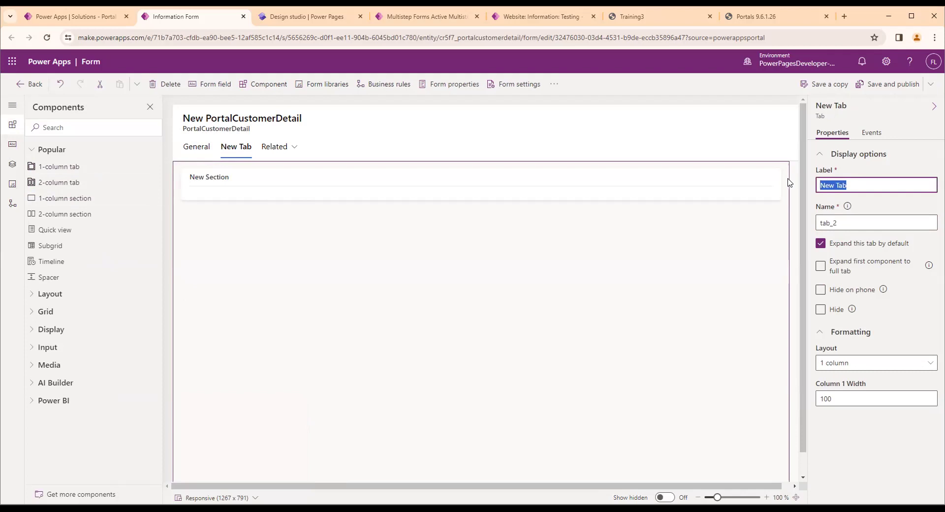
type("D")
key("BackSpace")
type("Family Info")
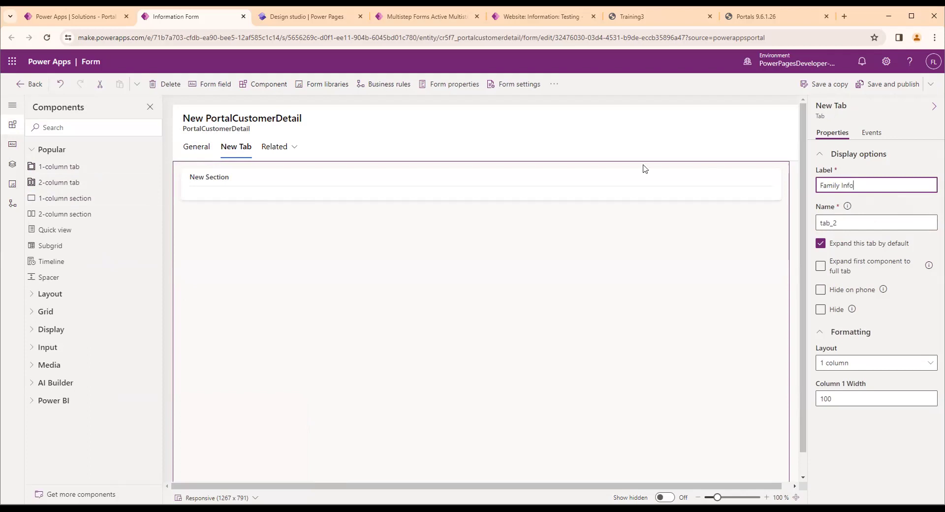
left_click(910, 210)
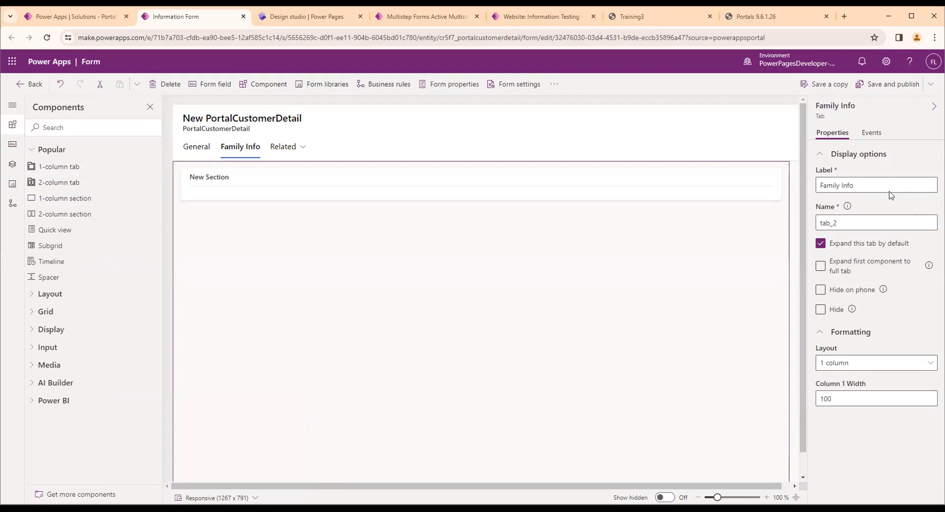
Reuse the Family Info label for the new section inside the Family Info tab
left_click_drag(876, 186, 803, 186)
key("ctrl+c")
left_click(208, 141)
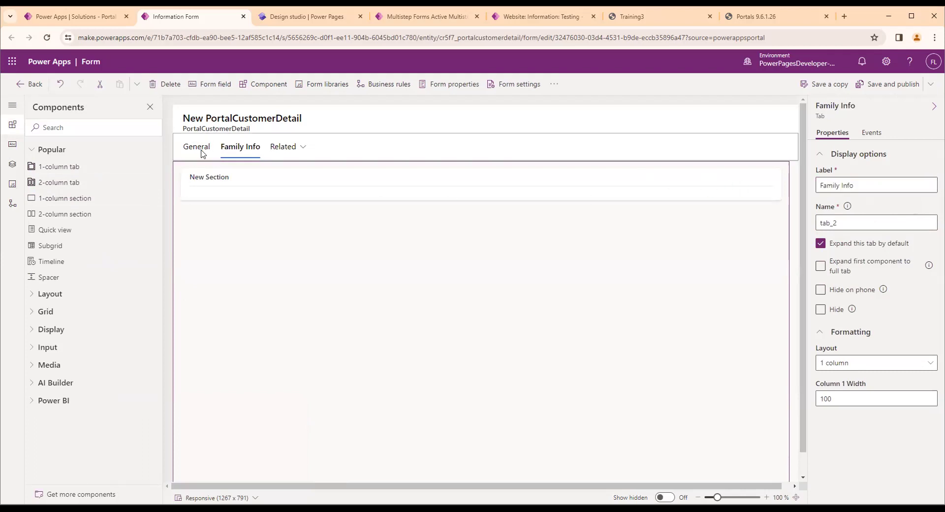
left_click(203, 150)
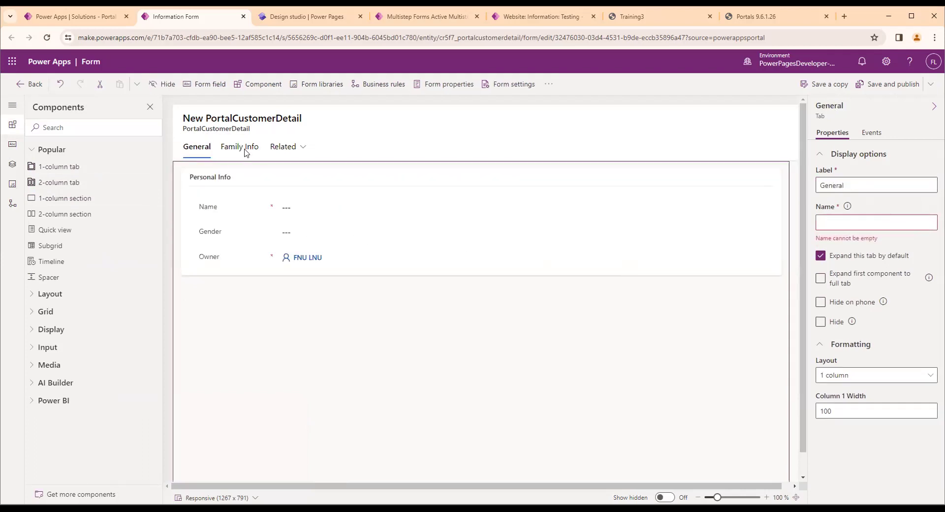
left_click(241, 147)
left_click(216, 187)
left_click_drag(868, 185, 804, 186)
key("ctrl+v")
left_click(878, 209)
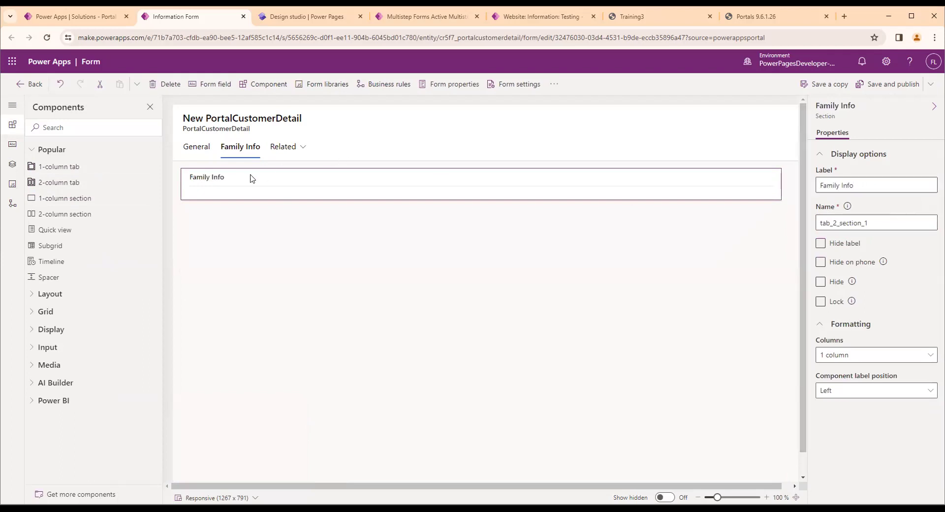
Create and save a single line of text table column for the father's name, keeping it optional
left_click(12, 145)
left_click(63, 147)
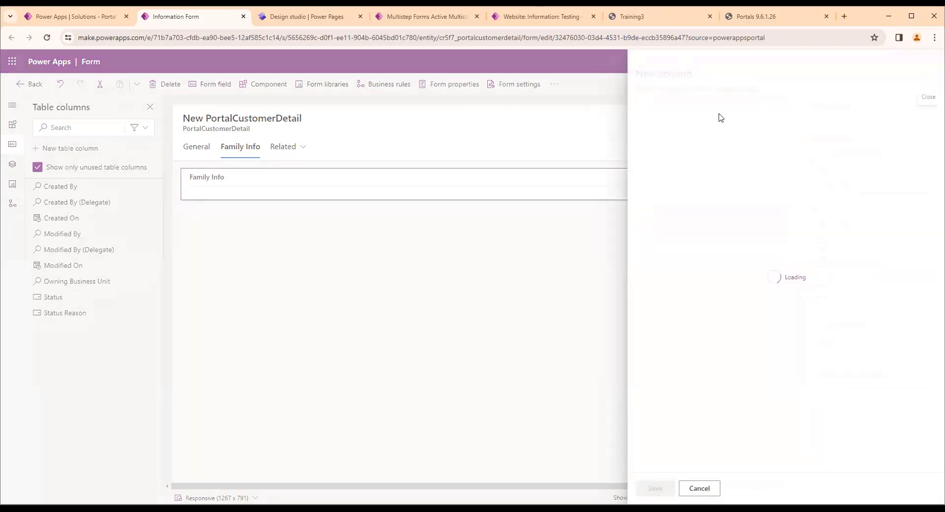
left_click(703, 124)
type("Father name")
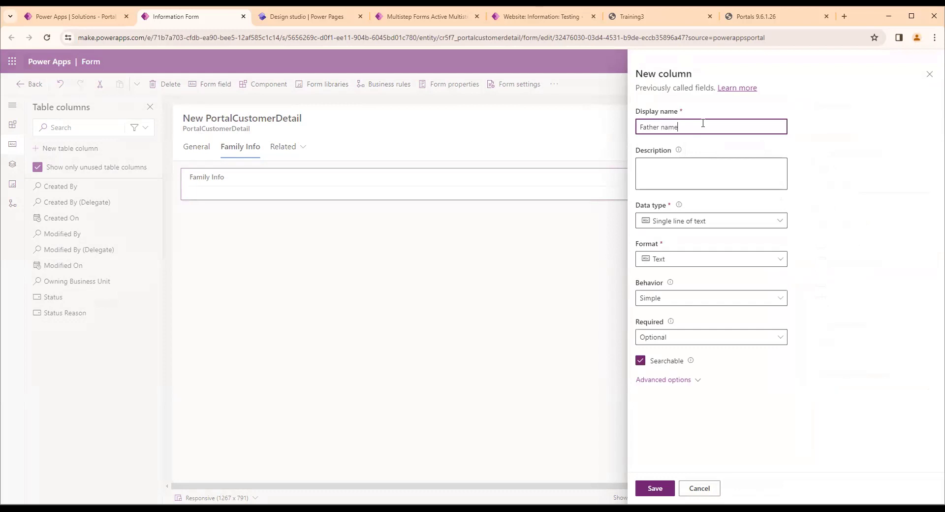
left_click(653, 488)
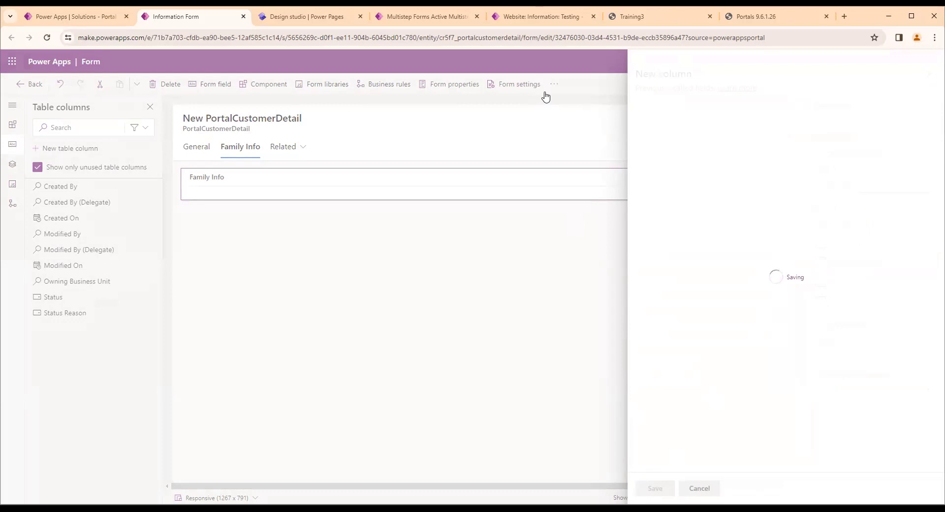
Create and save an optional single line of text table column named Mother name
left_click(72, 157)
left_click(686, 132)
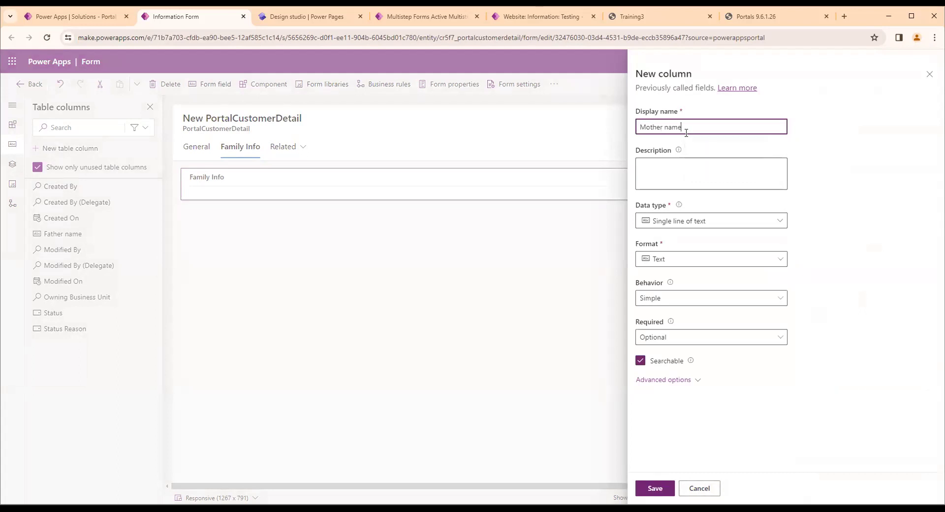
left_click(655, 488)
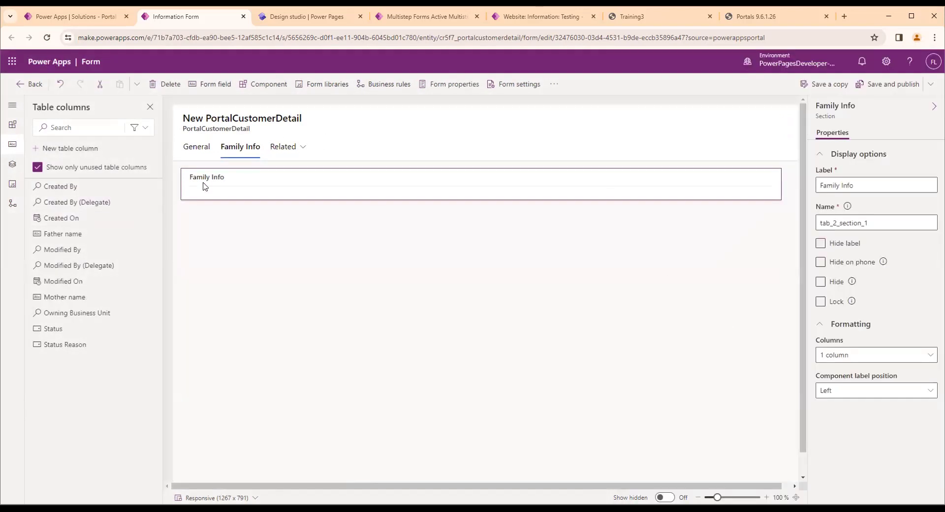
Place the Father name and Mother name columns in the Family Info section, one below the other
left_click_drag(59, 236, 210, 190)
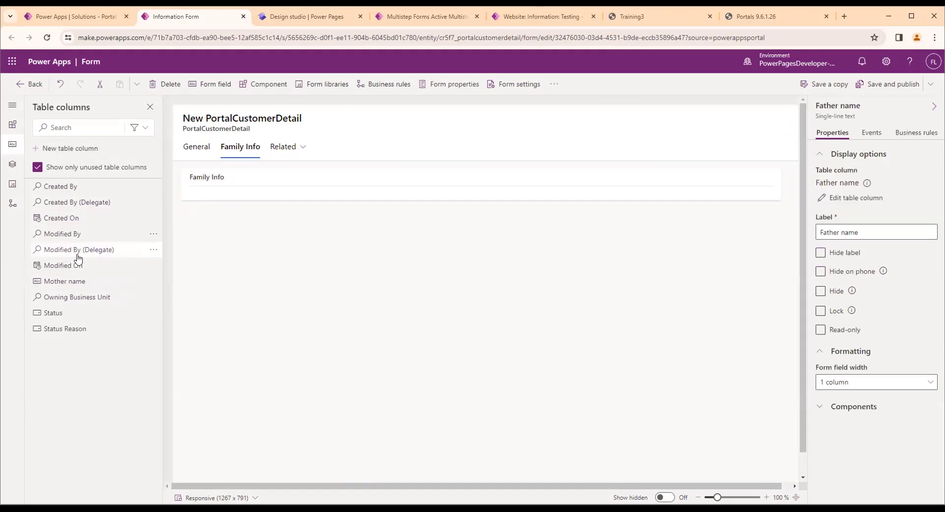
left_click_drag(49, 281, 213, 219)
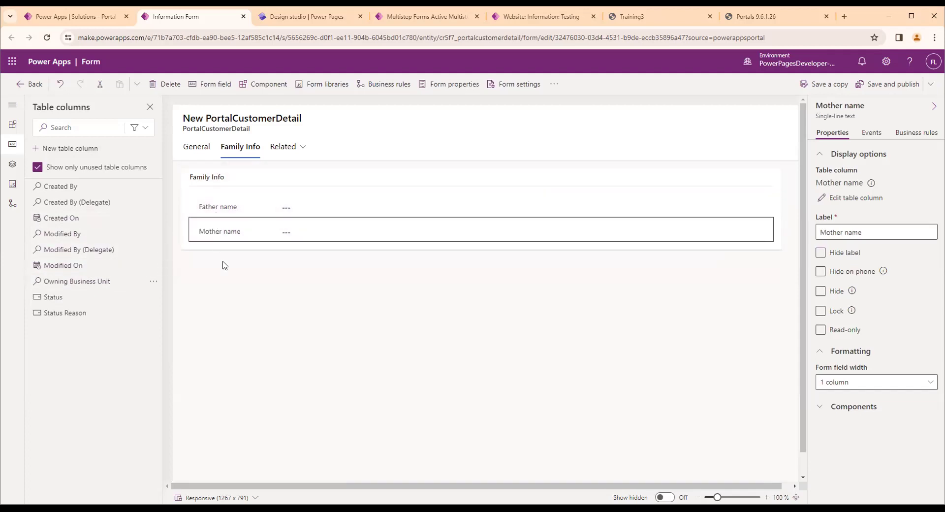
left_click(243, 296)
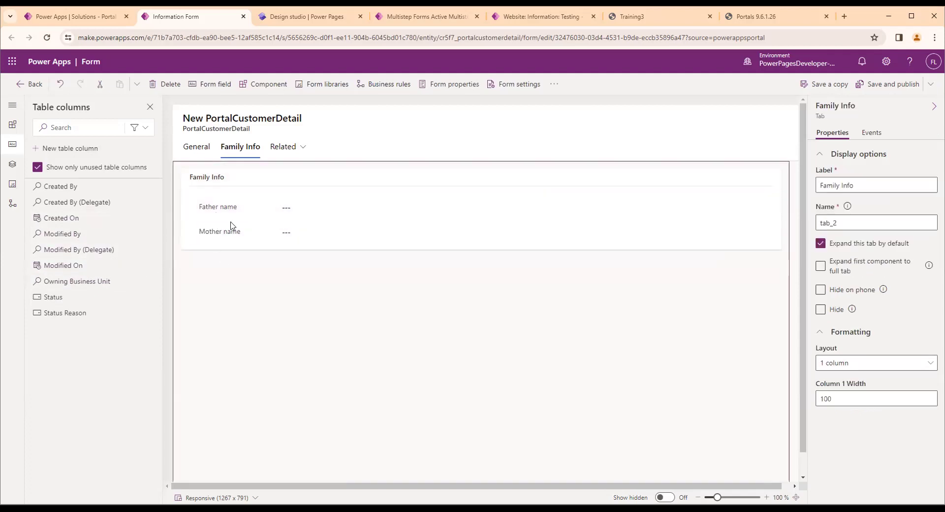
Add another 1-column tab to the form after the Family Info tab
left_click(22, 125)
left_click(148, 167)
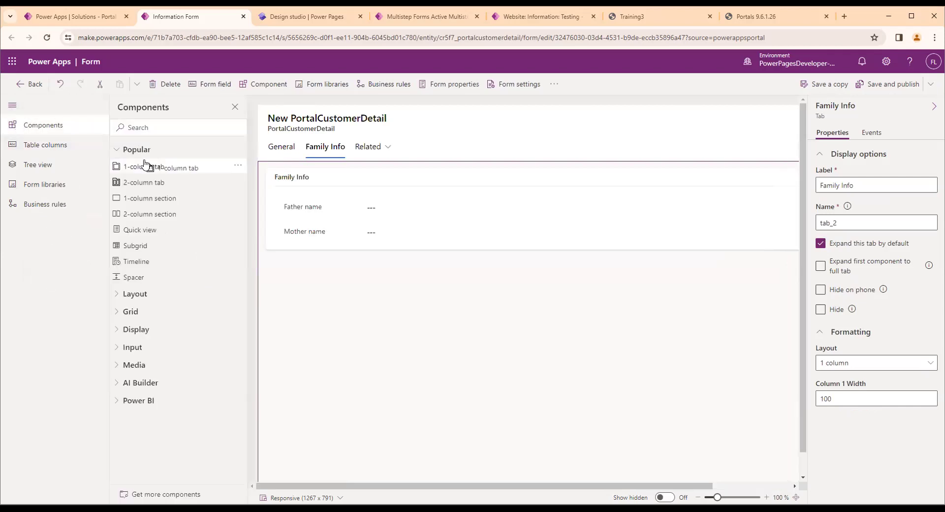
left_click(366, 153)
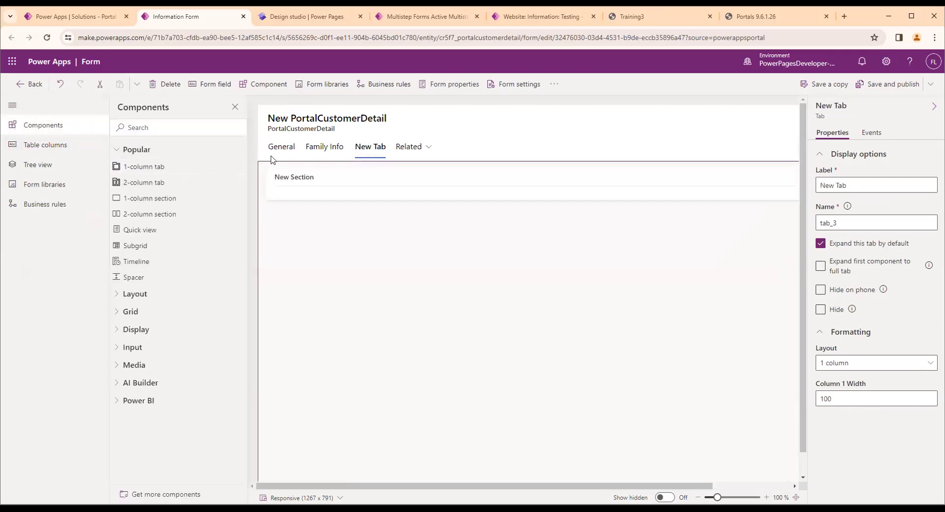
Set the label of the new third form tab to Payment info
left_click(4, 144)
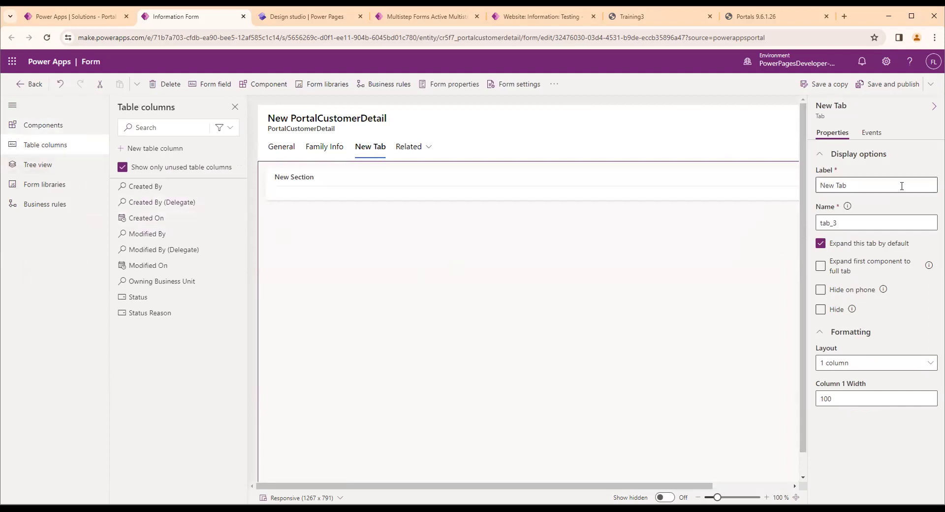
left_click_drag(895, 185, 646, 187)
type("Payment info")
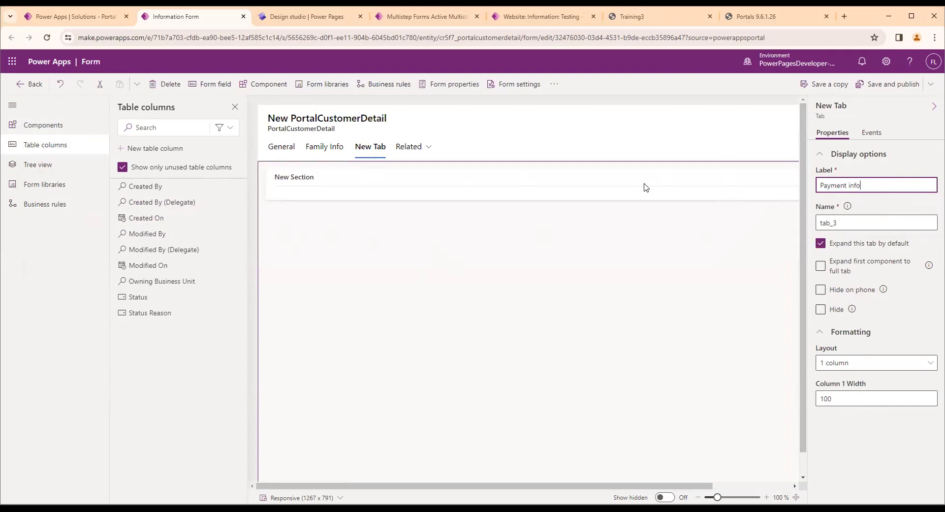
left_click(875, 197)
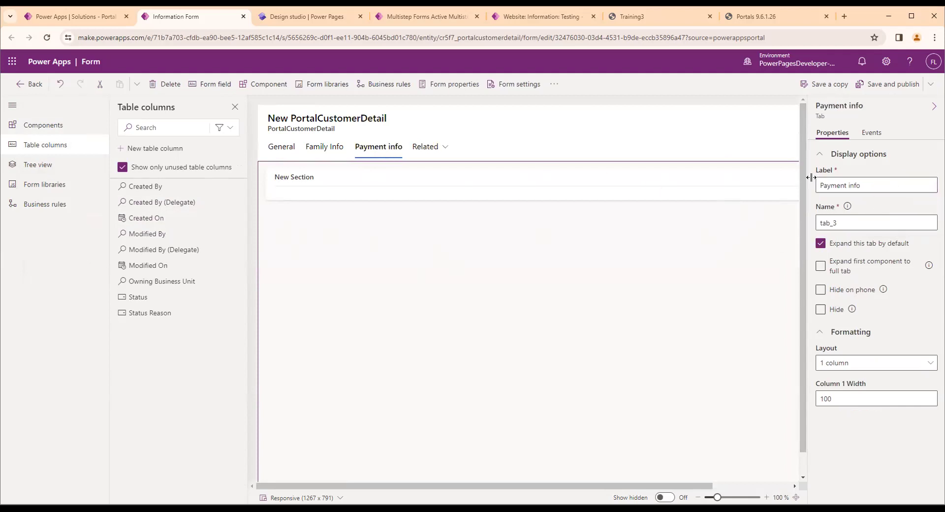
Reuse the Payment info label for the new section inside that tab
left_click_drag(875, 184, 785, 188)
key("ctrl+c")
left_click(431, 190)
left_click_drag(881, 185, 806, 192)
key("ctrl+v")
left_click(880, 208)
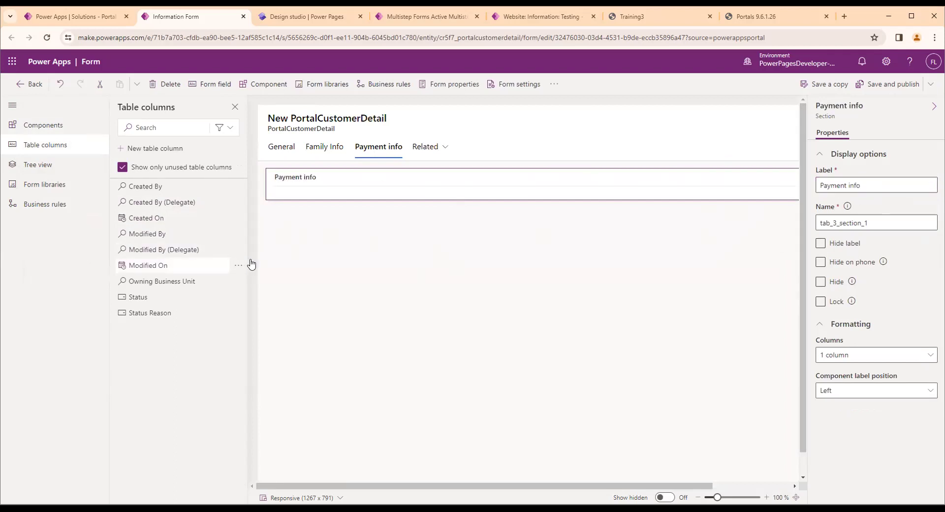
Start a new table column named Card type with the Choice data type
left_click(46, 166)
left_click(37, 127)
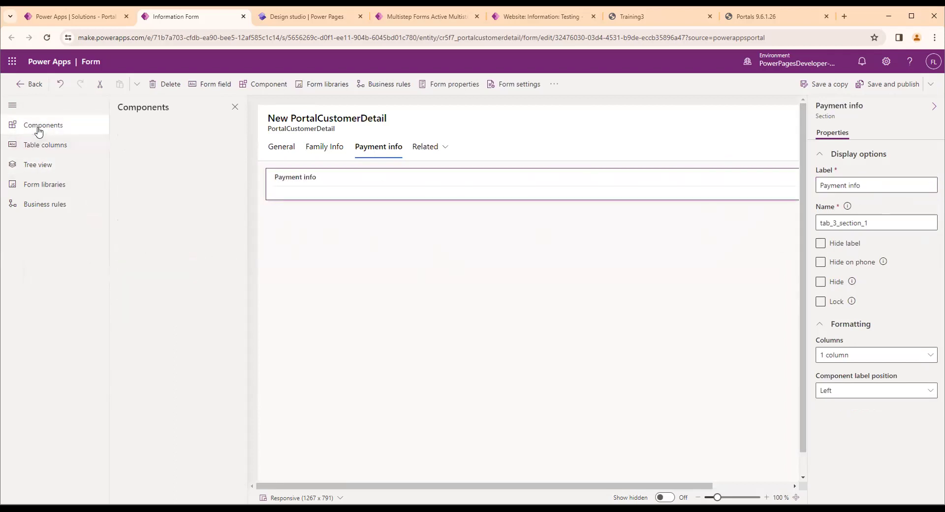
left_click(36, 145)
left_click(11, 102)
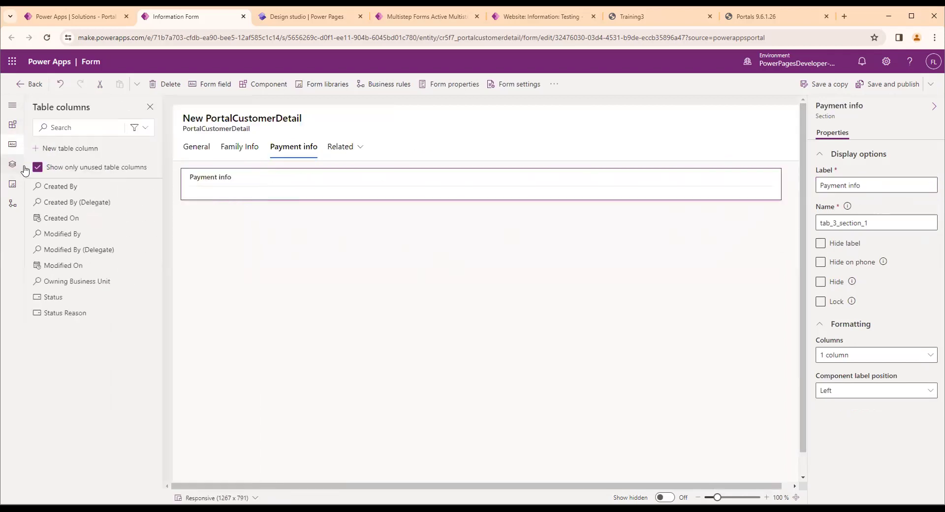
left_click(46, 148)
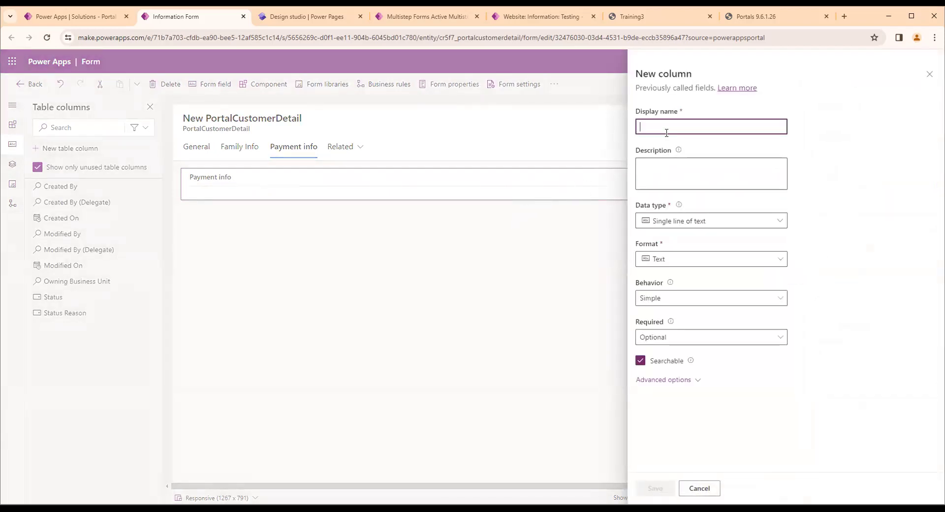
type("Card type")
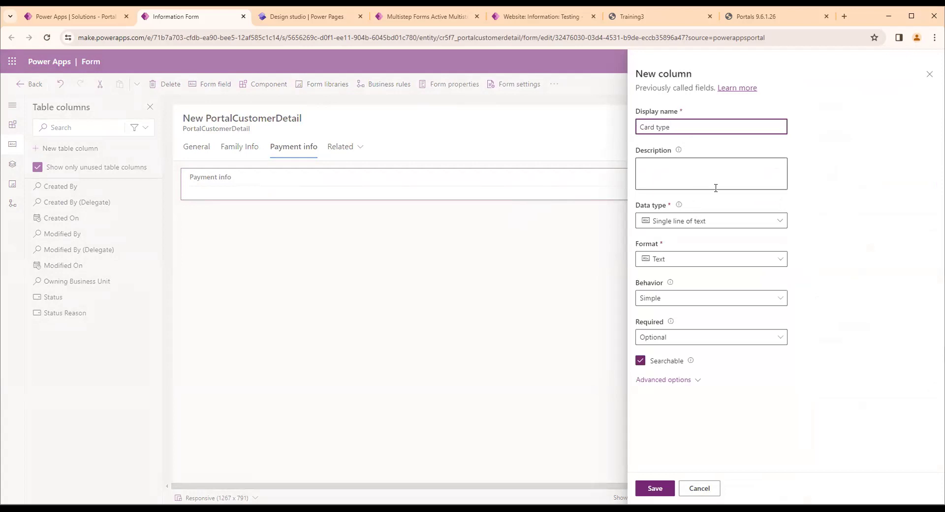
left_click(768, 220)
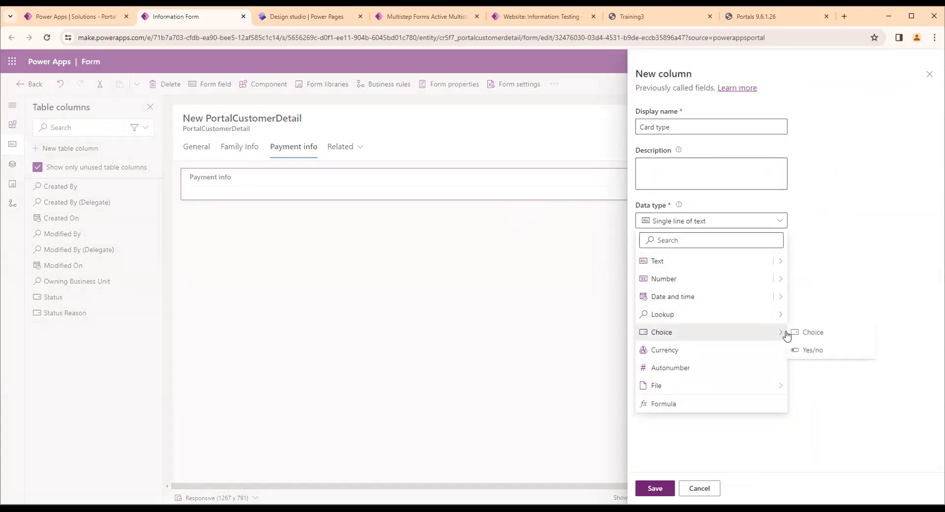
left_click(808, 332)
Make Card type a local choice not synced globally, add the choices Rupay and Visa, and save the column
left_click(640, 409)
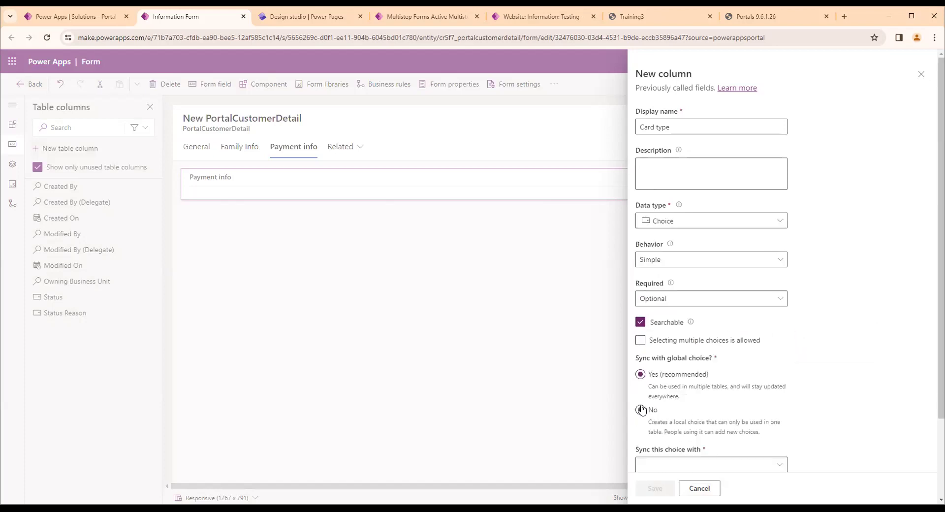
scroll(685, 407, "down", 3)
left_click(695, 362)
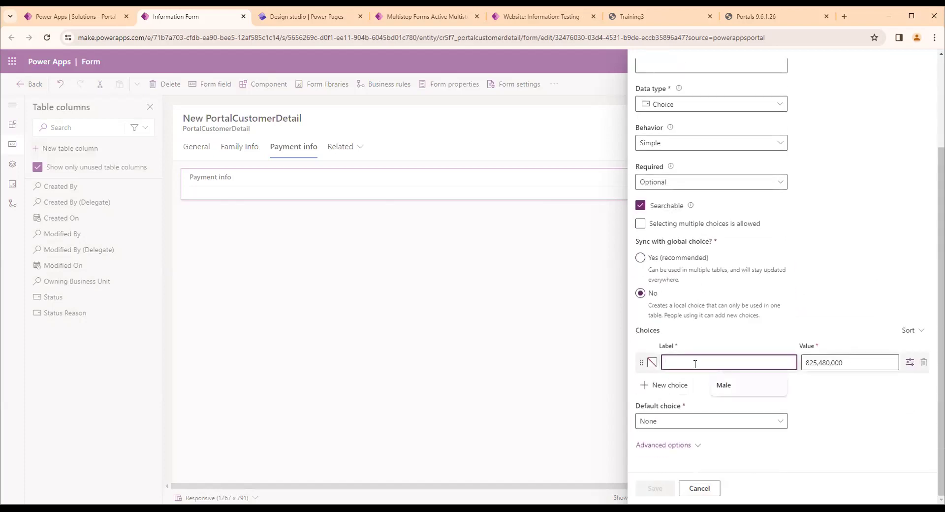
type("Rupay")
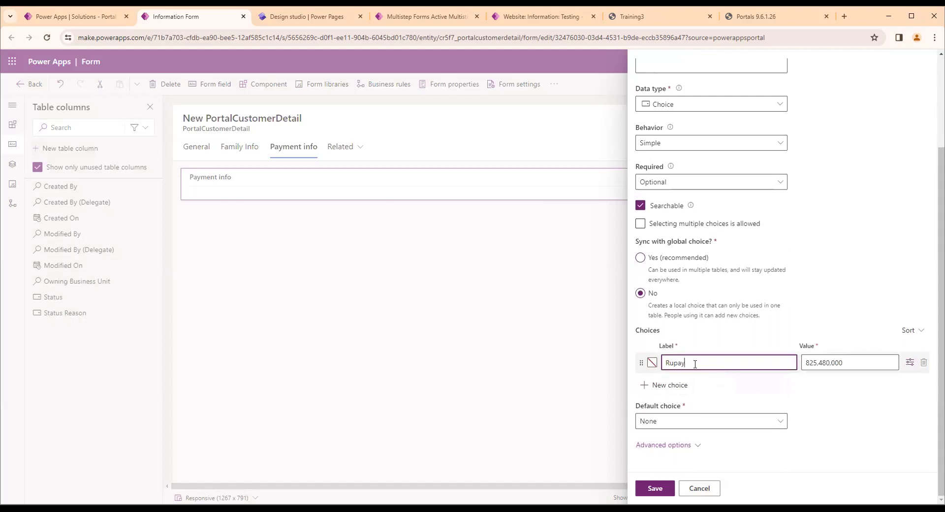
left_click(676, 387)
type("Visa")
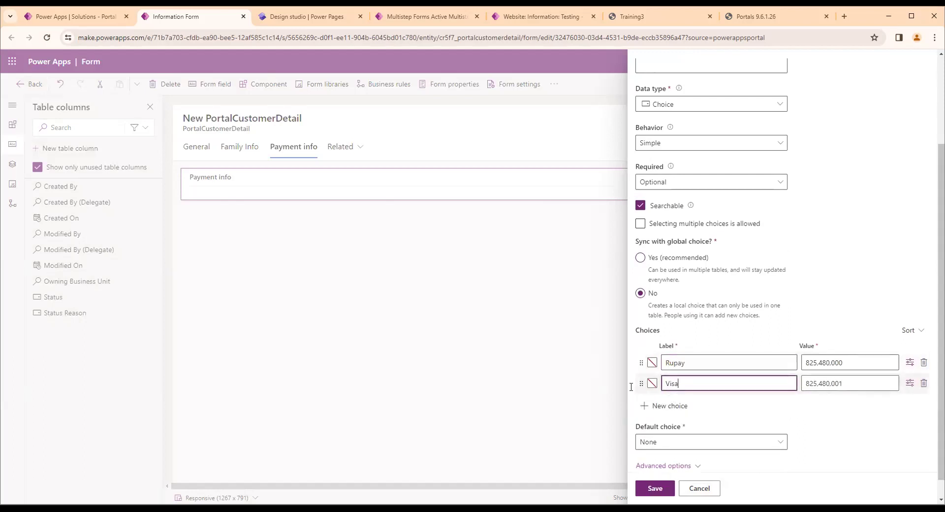
left_click(649, 488)
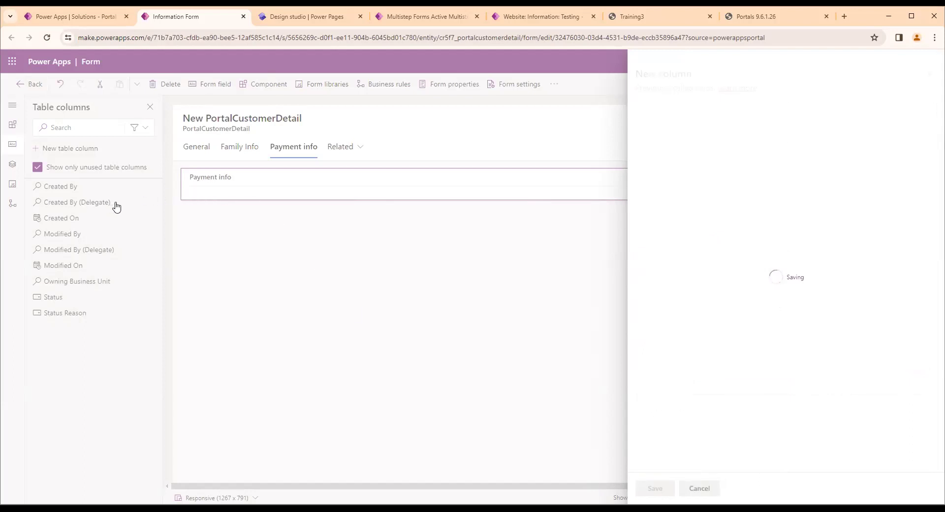
Create and save an optional whole number table column named Amount with no special format
left_click(65, 149)
right_click(653, 133)
left_click(654, 129)
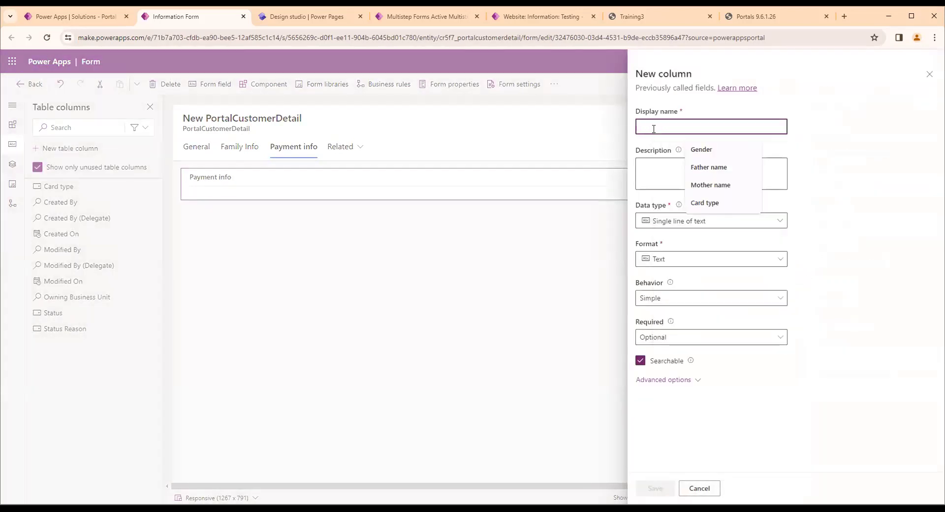
type("Amount")
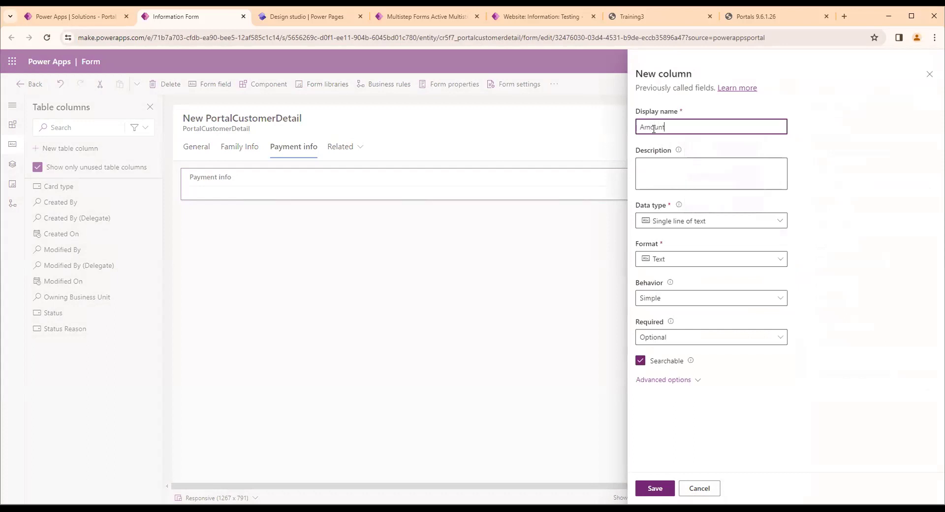
left_click(715, 222)
left_click(769, 279)
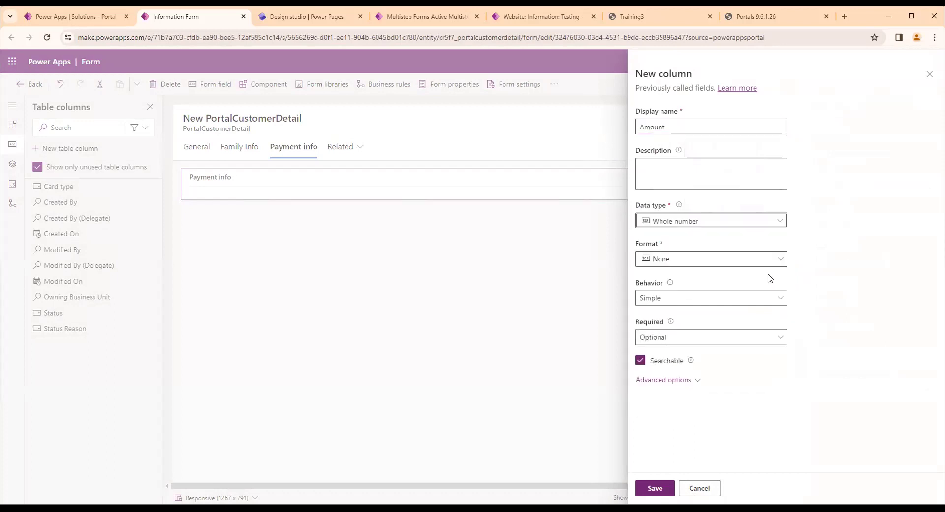
left_click(776, 223)
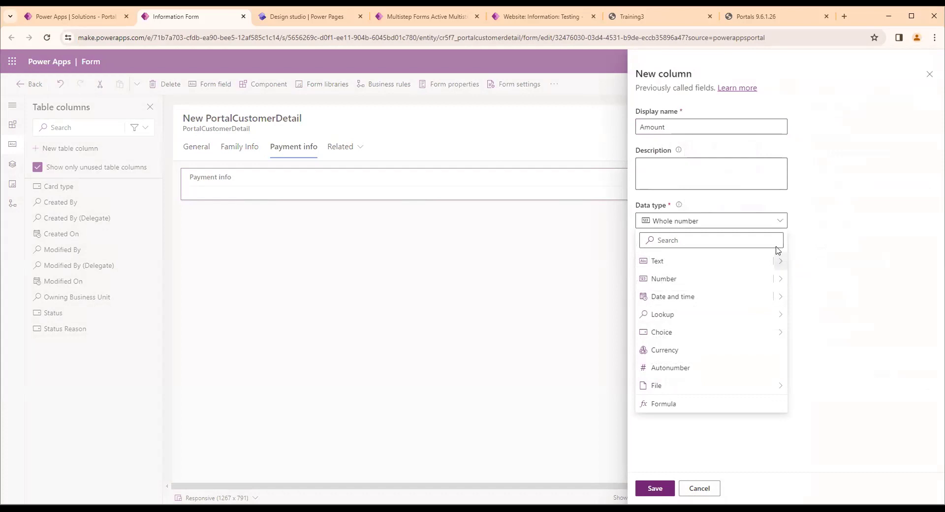
left_click(761, 221)
left_click(665, 482)
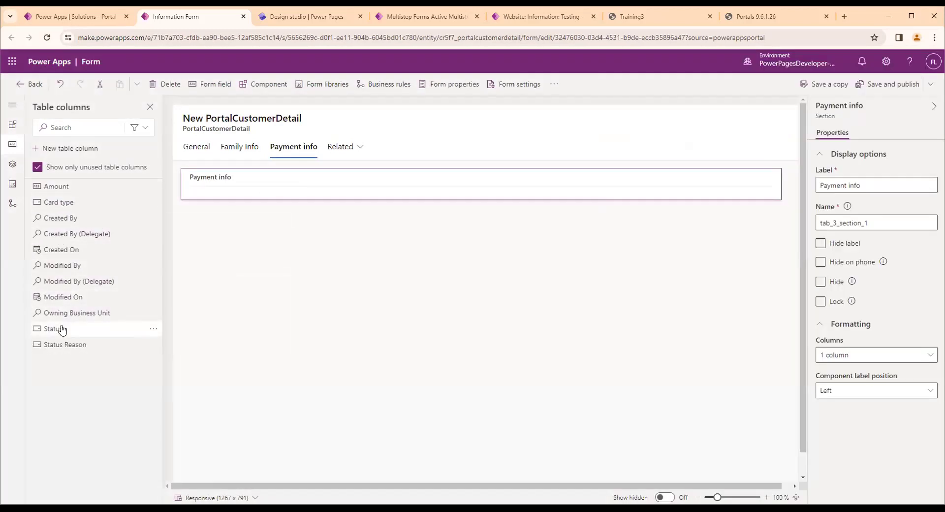
Place the Card type and Amount columns in the Payment info section, and save and publish the form
left_click_drag(68, 204, 233, 182)
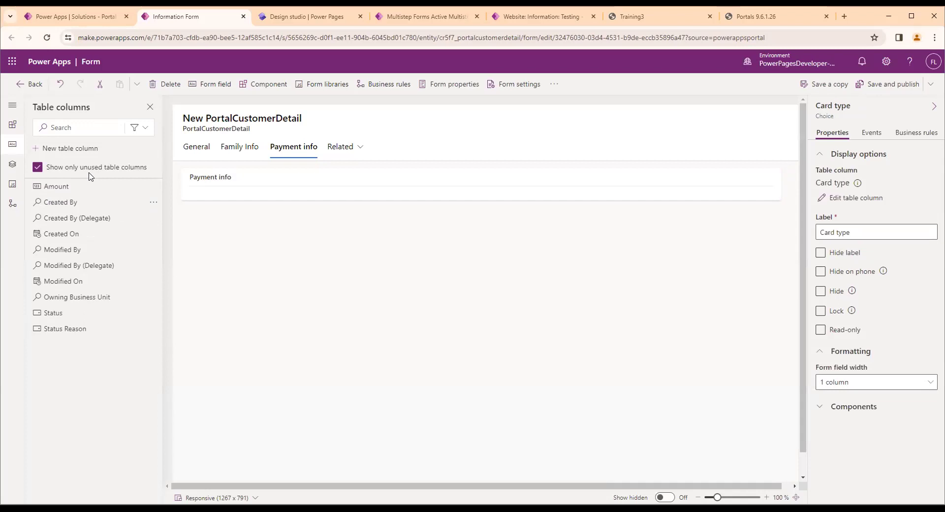
left_click_drag(84, 188, 210, 212)
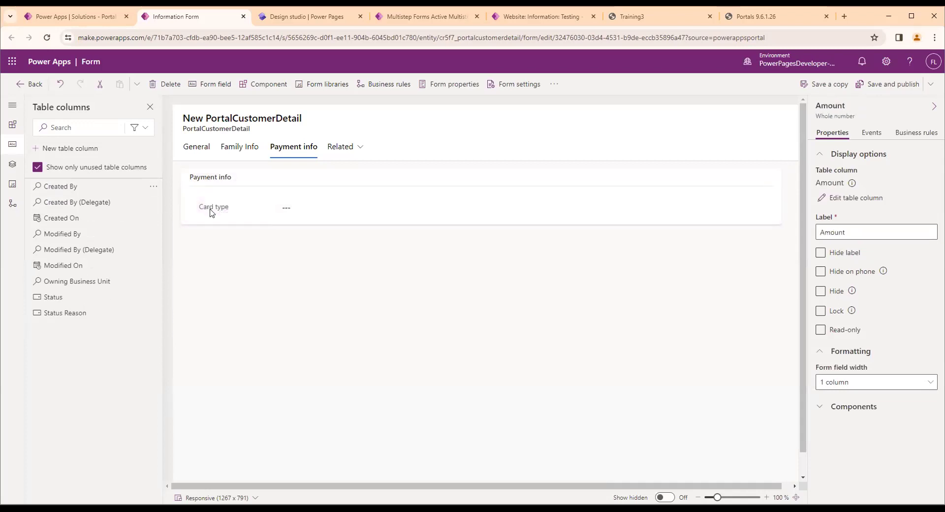
left_click(355, 311)
left_click(879, 90)
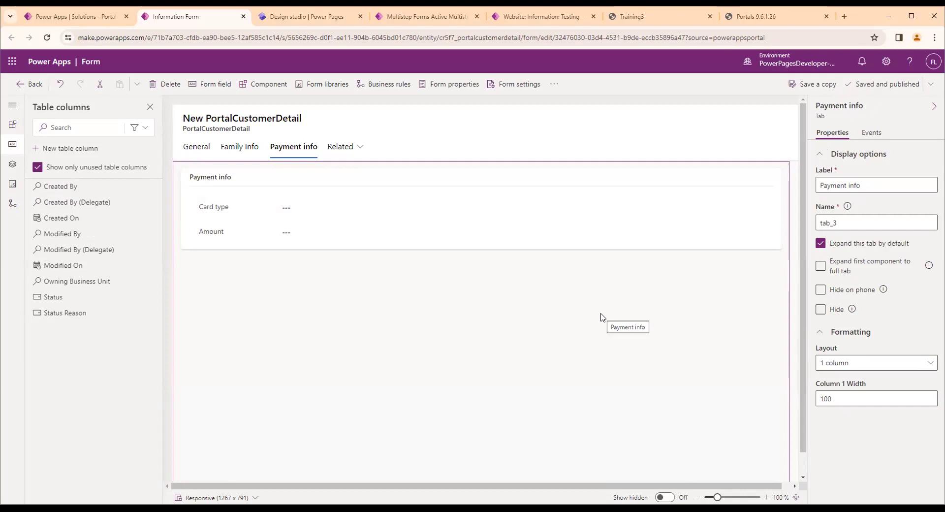
Switch to the Power Pages design studio, reload it and open the live Testing site for editing
left_click(303, 16)
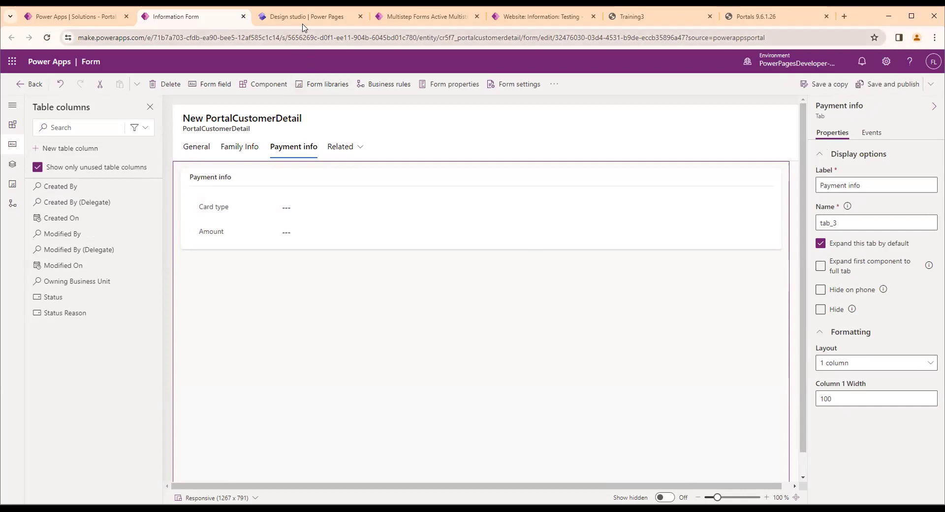
left_click(262, 37)
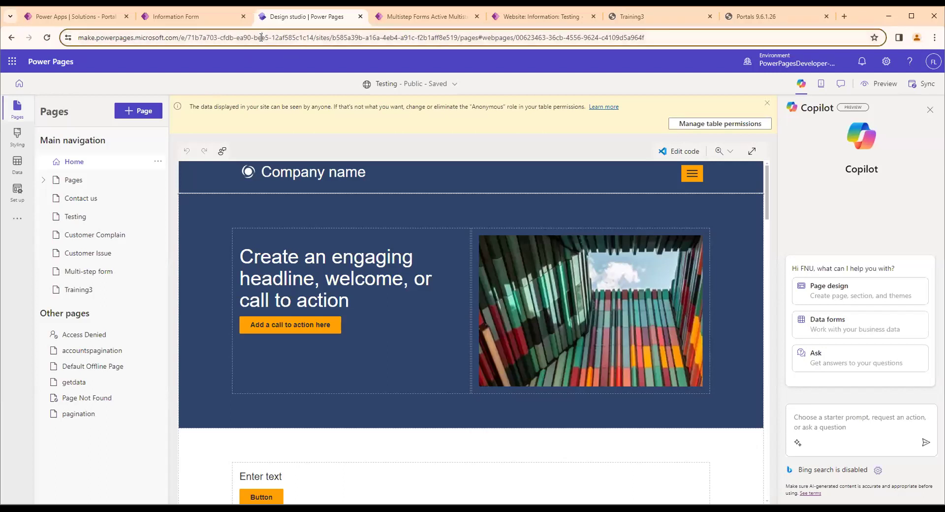
key("Return")
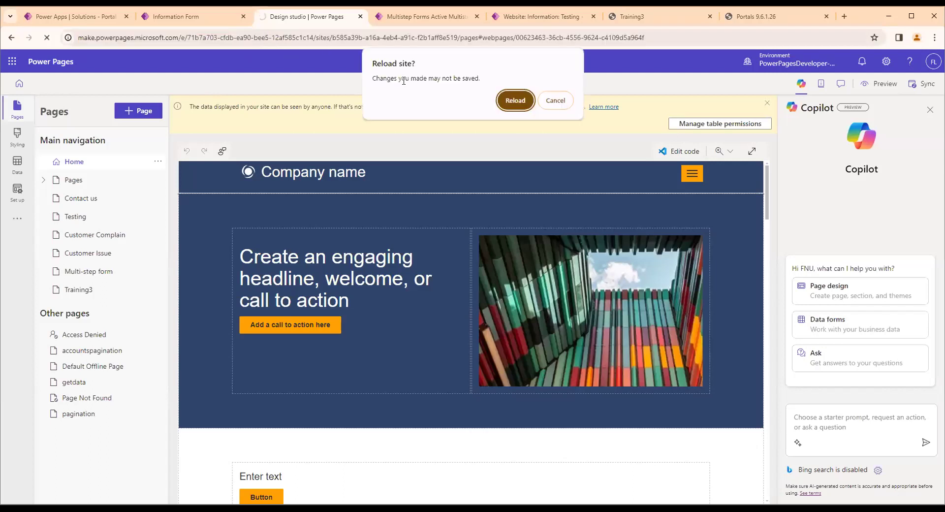
left_click(514, 100)
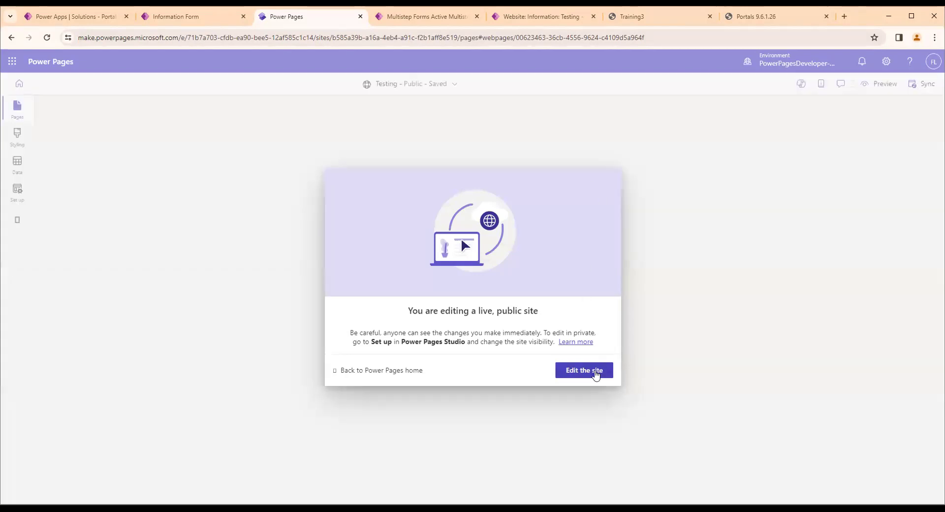
left_click(594, 372)
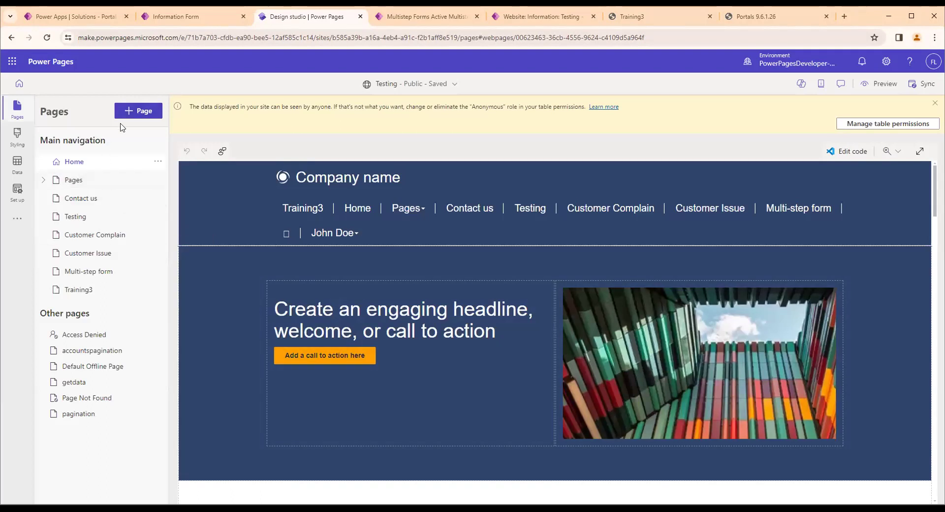
Add a page named Multi step form to the main navigation using the Start from blank layout
left_click(129, 111)
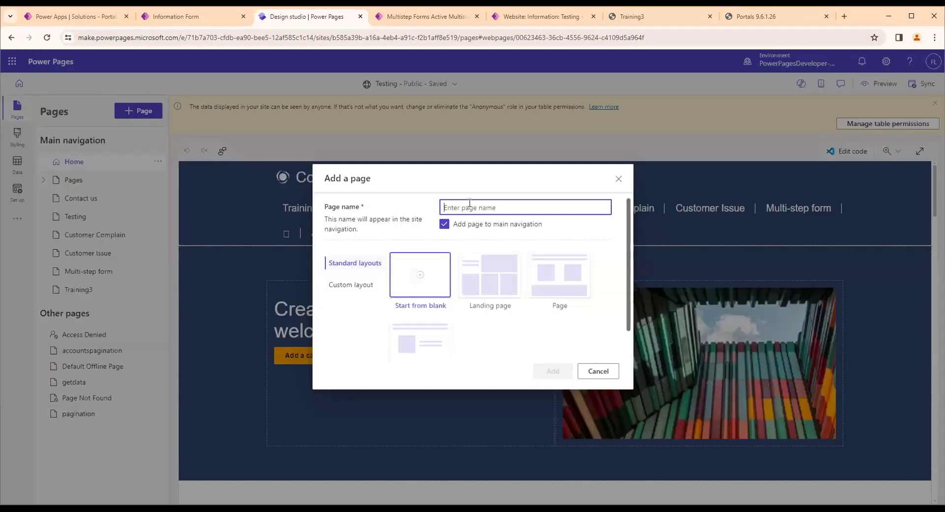
type("Multu")
key("BackSpace")
type("i step form")
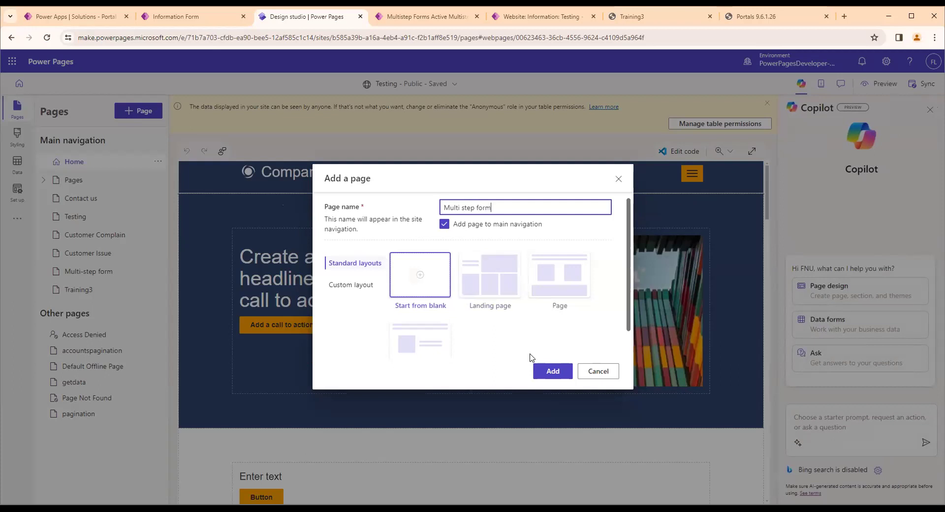
left_click(552, 370)
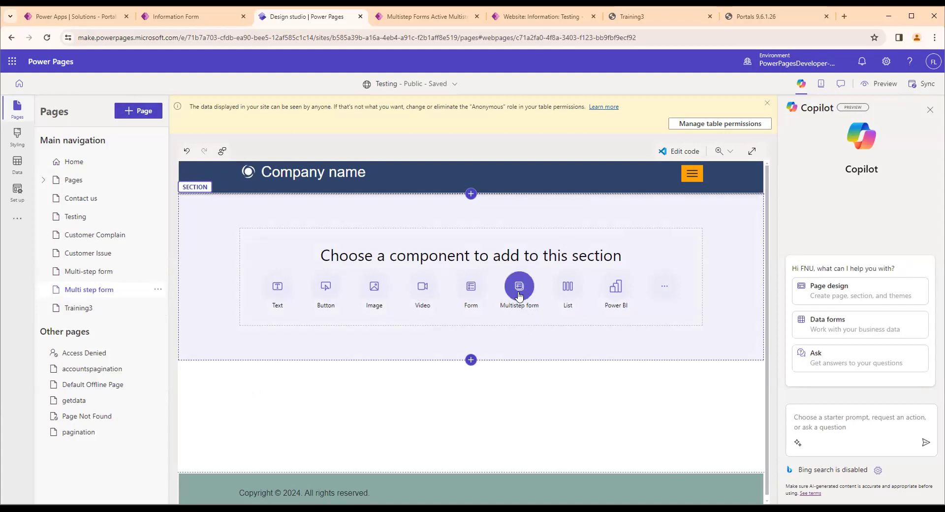
Insert a new multistep form named PortalCustomerInfo in the page section, with the progress indicator and multiple entries per person enabled
left_click(520, 295)
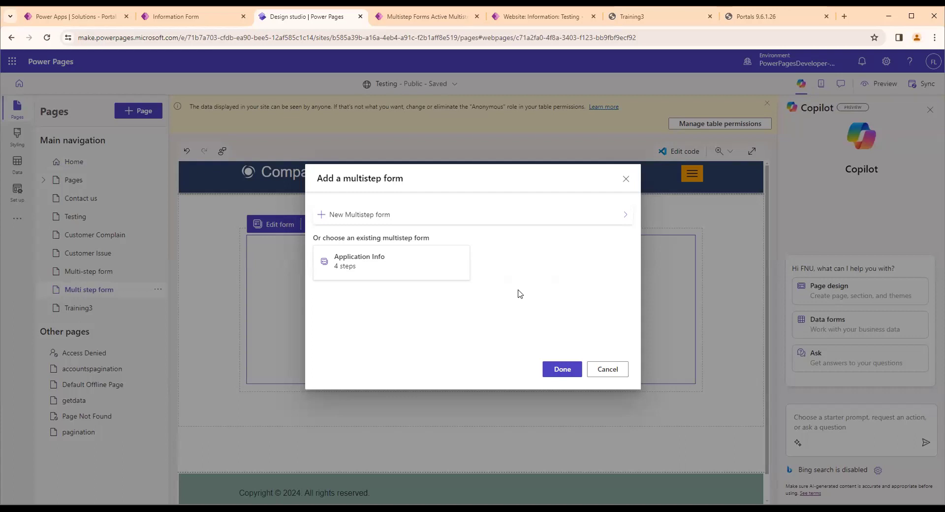
left_click(347, 215)
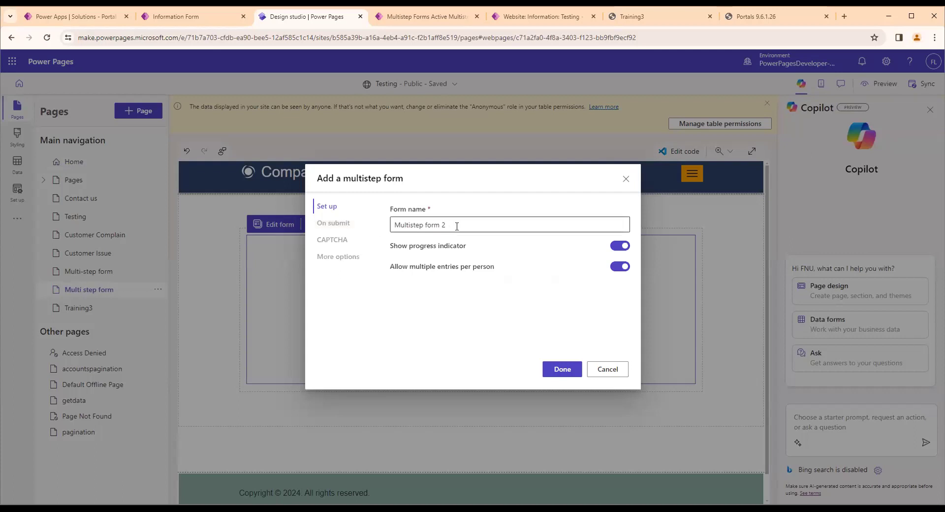
left_click_drag(457, 225, 385, 228)
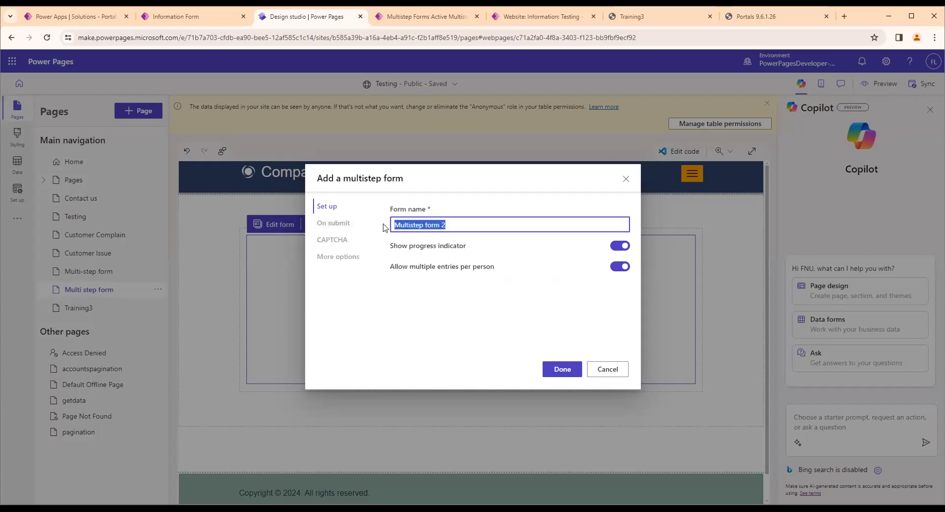
type("PortalCustomerInfo")
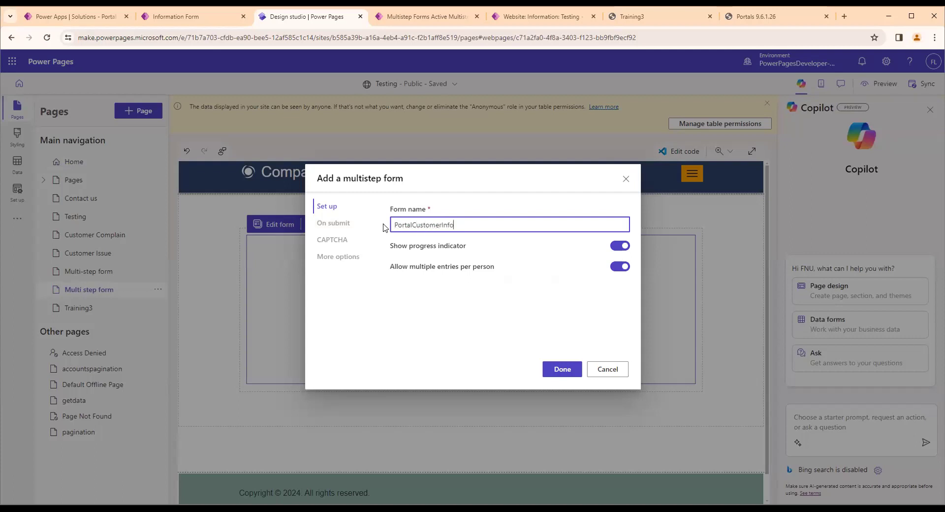
left_click_drag(389, 246, 460, 246)
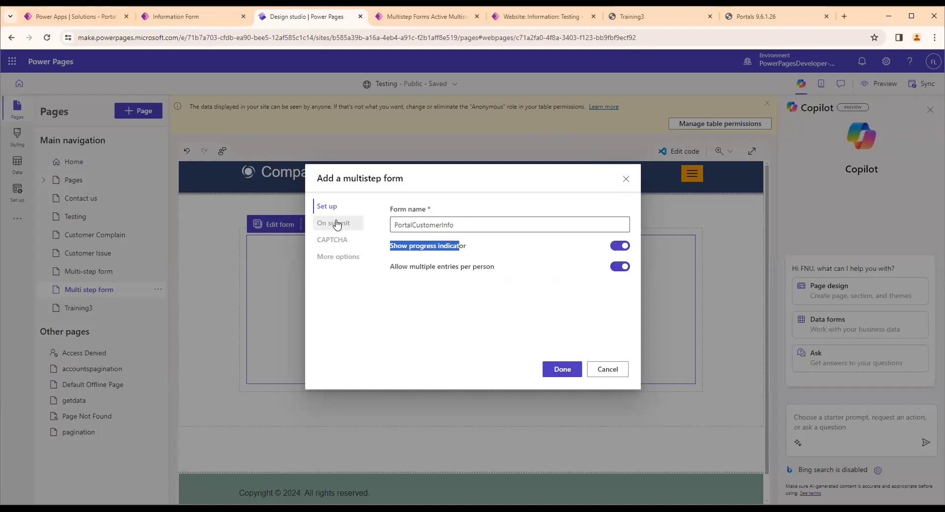
left_click(543, 372)
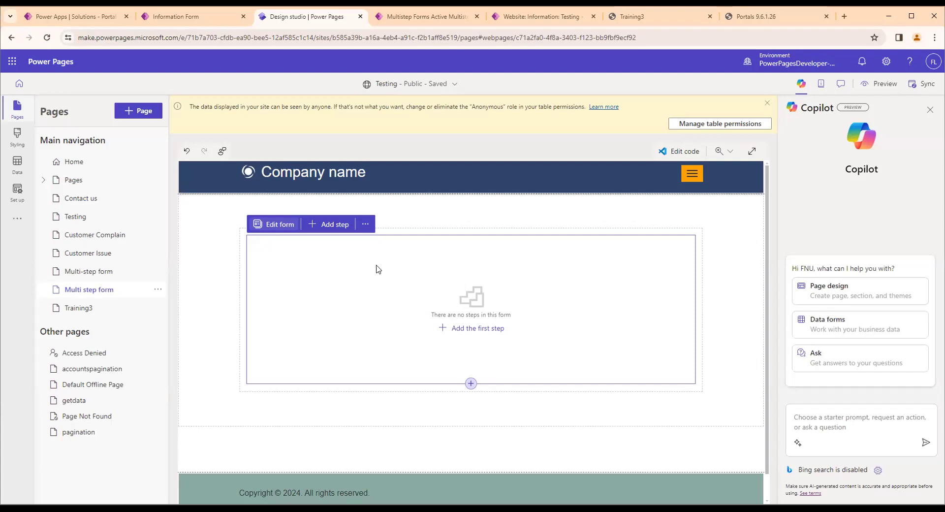
left_click(279, 228)
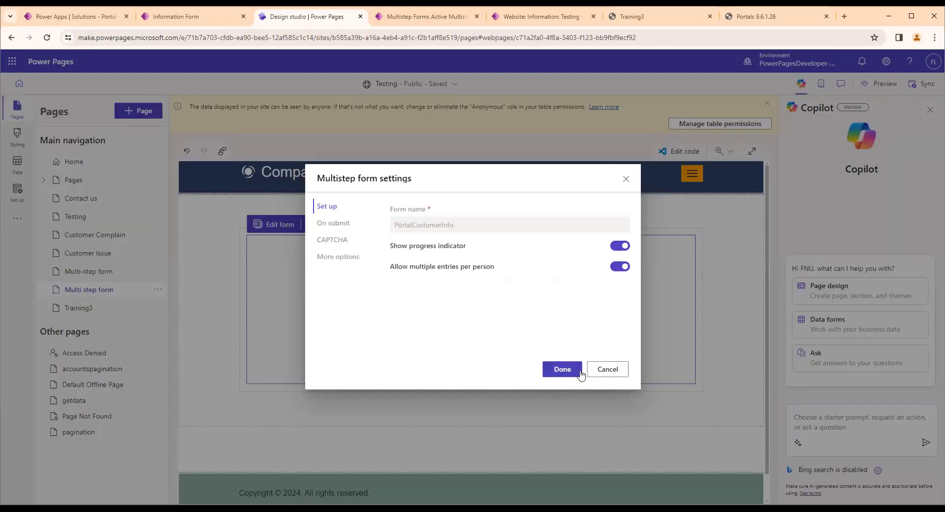
left_click(547, 370)
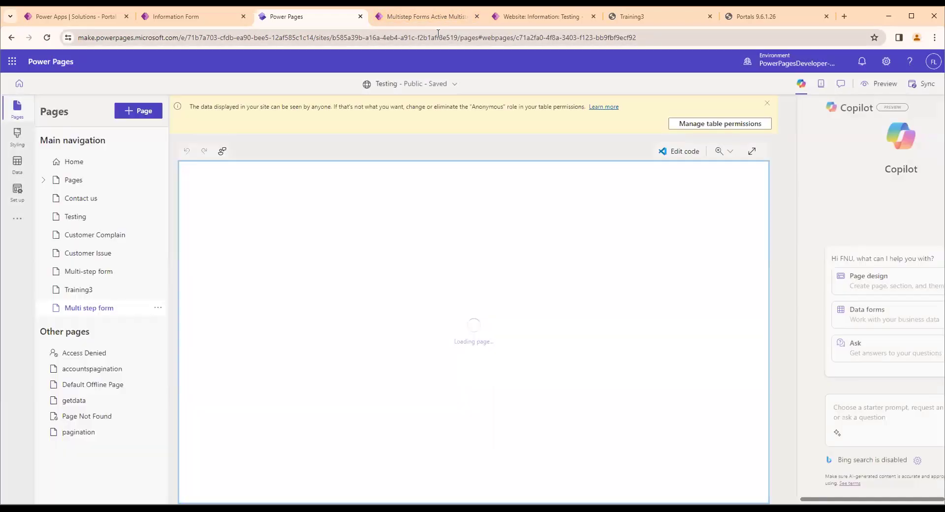
Switch to the portal's about page and clear the site cache
left_click(768, 20)
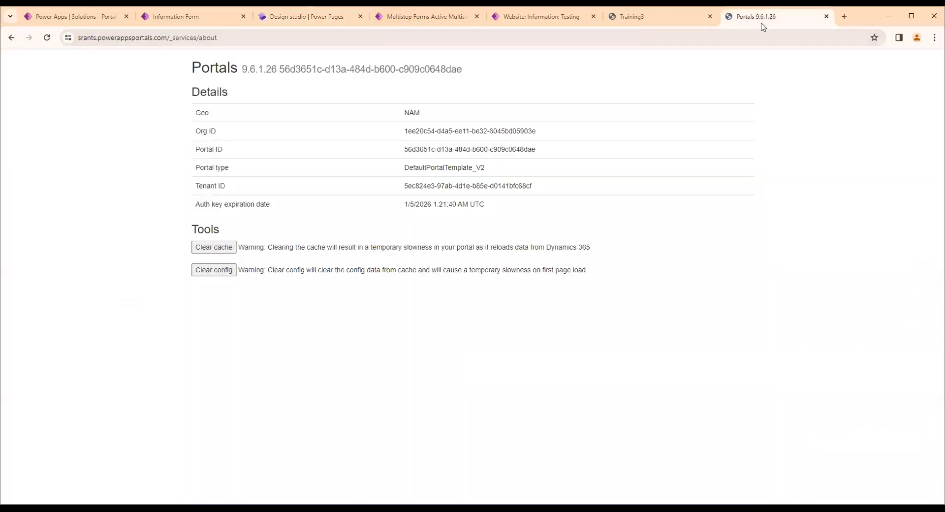
left_click(230, 246)
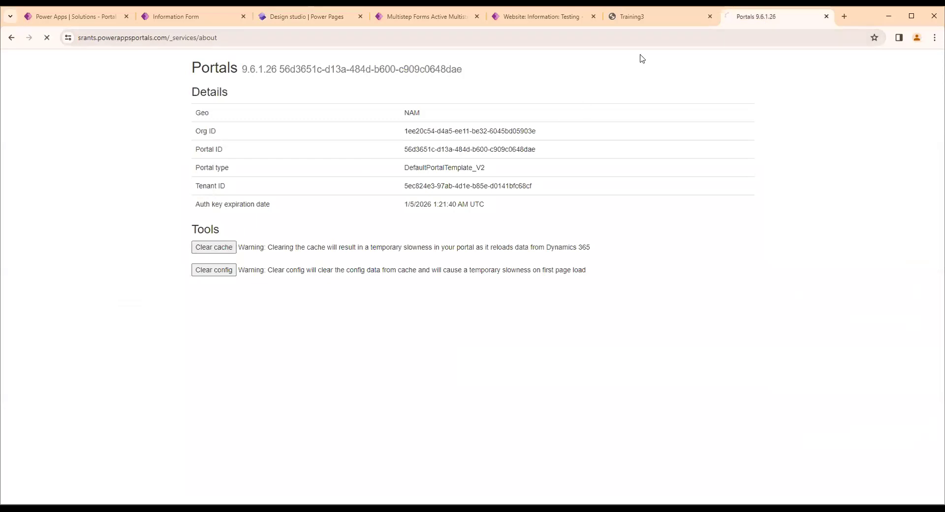
left_click(663, 19)
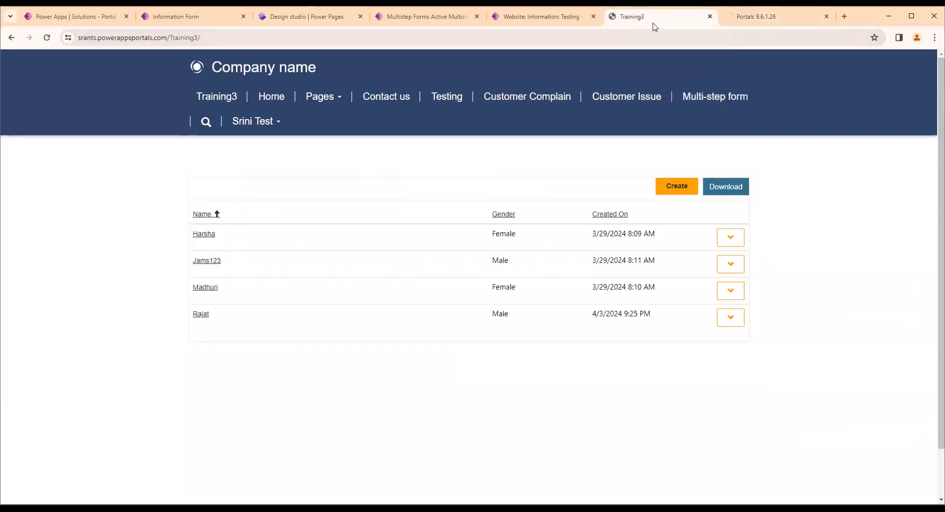
left_click(748, 20)
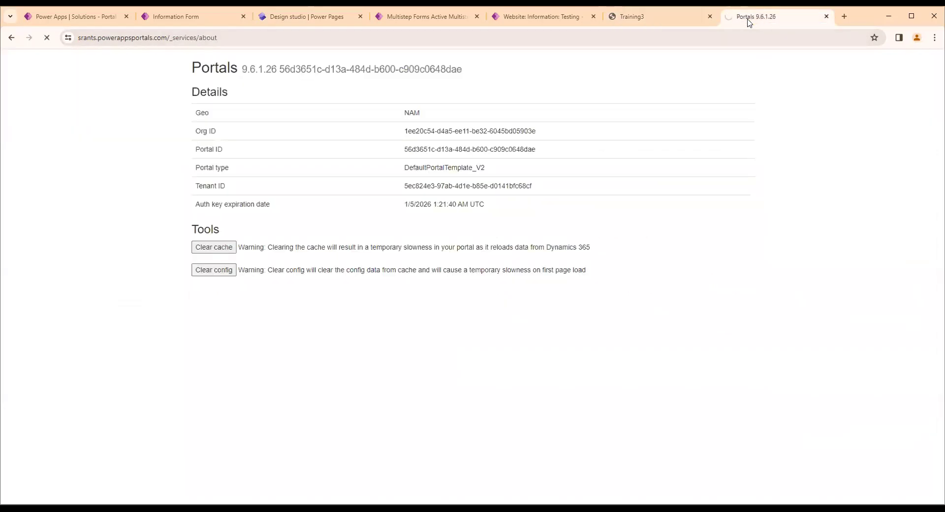
Reload the live Training3 page and open the new Multi step form page from the site navigation
left_click(675, 23)
left_click(599, 38)
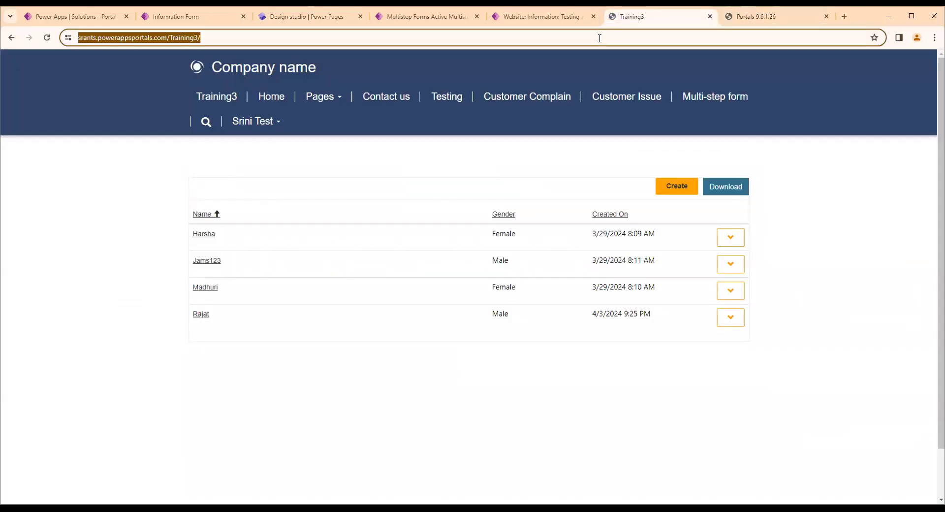
key("Return")
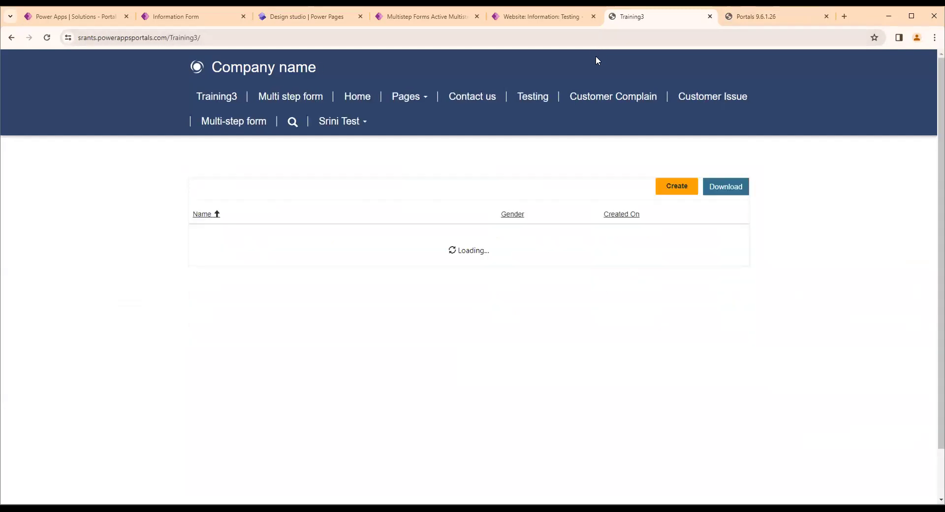
left_click(282, 97)
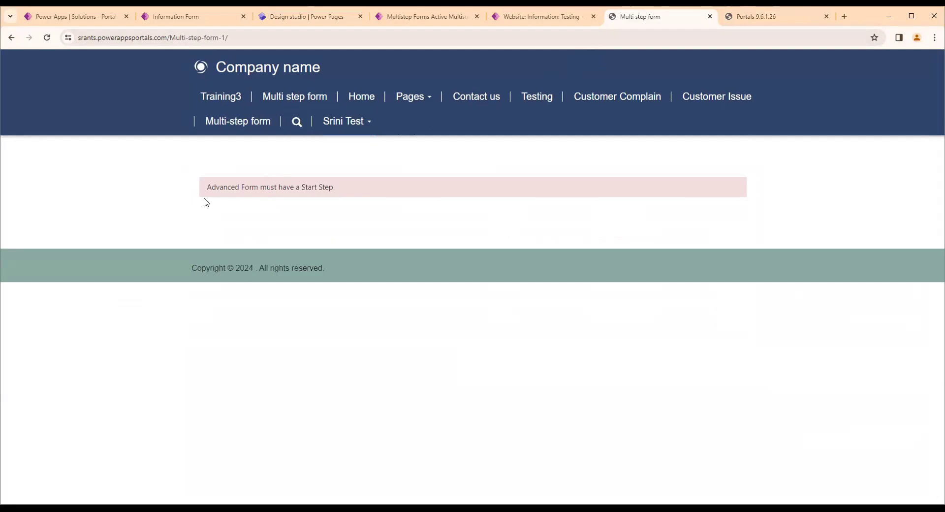
left_click_drag(206, 188, 326, 193)
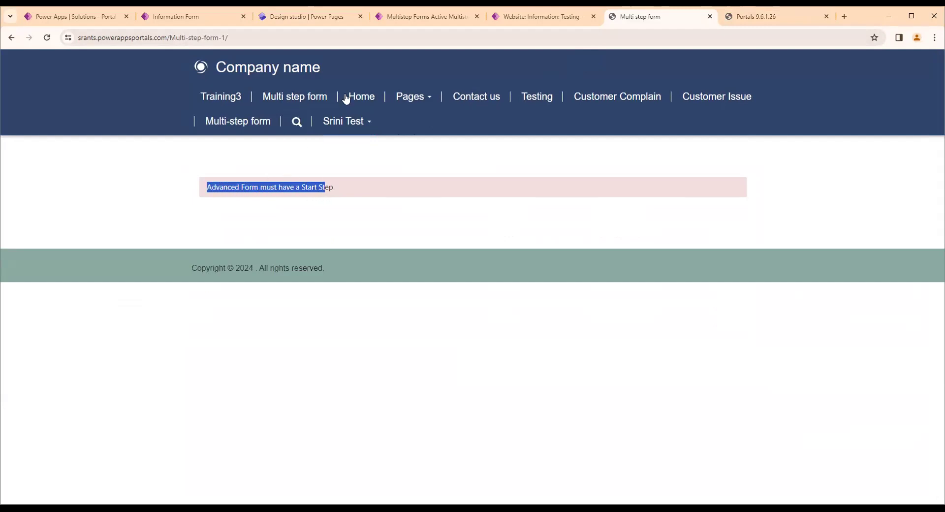
Switch to the Power Pages Management app, refresh the multistep forms list and open the PortalCustomerInfo record
left_click(314, 16)
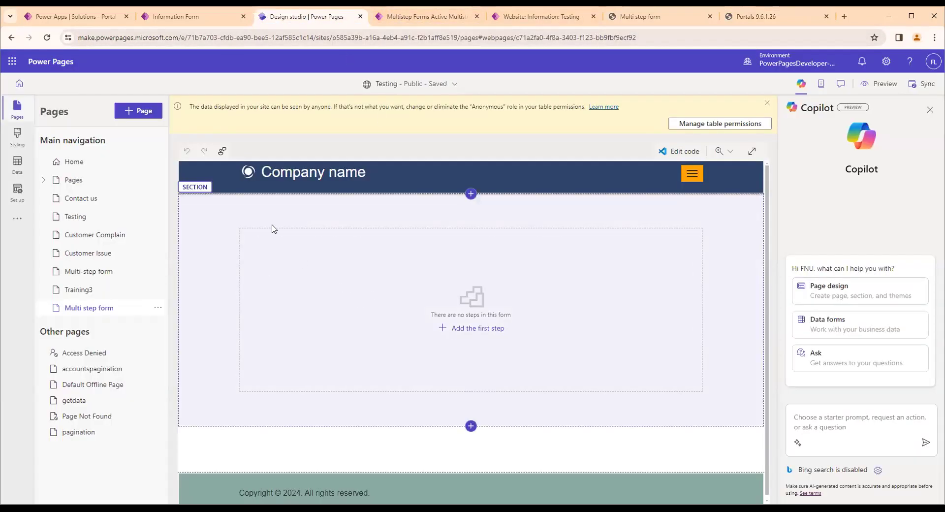
left_click(401, 17)
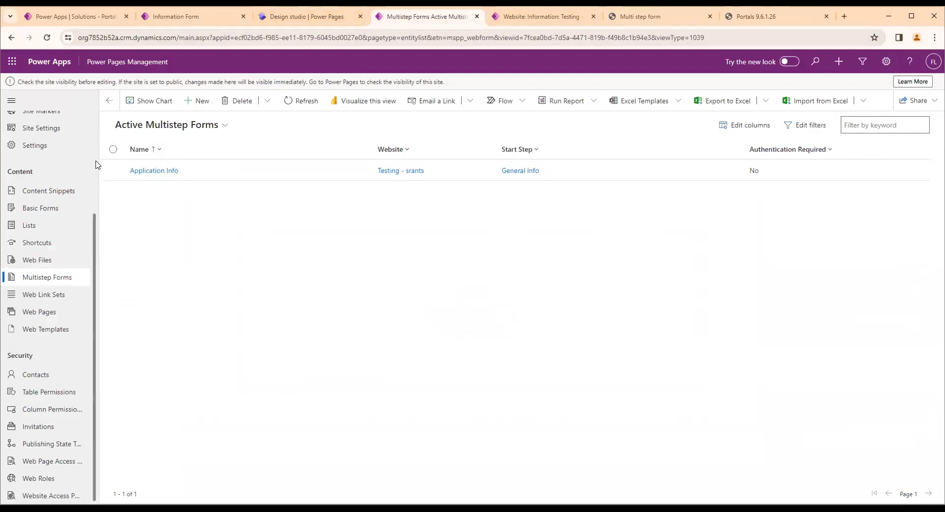
left_click(55, 224)
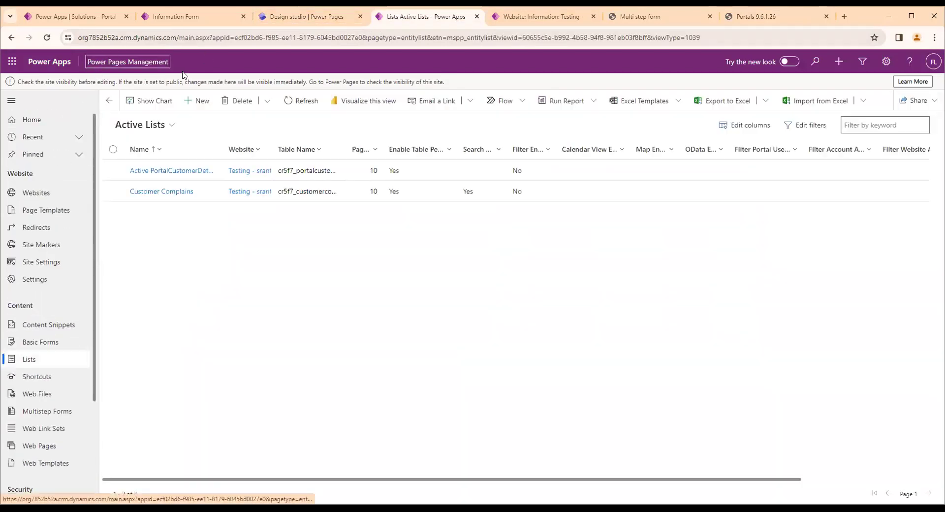
scroll(35, 245, "down", 2)
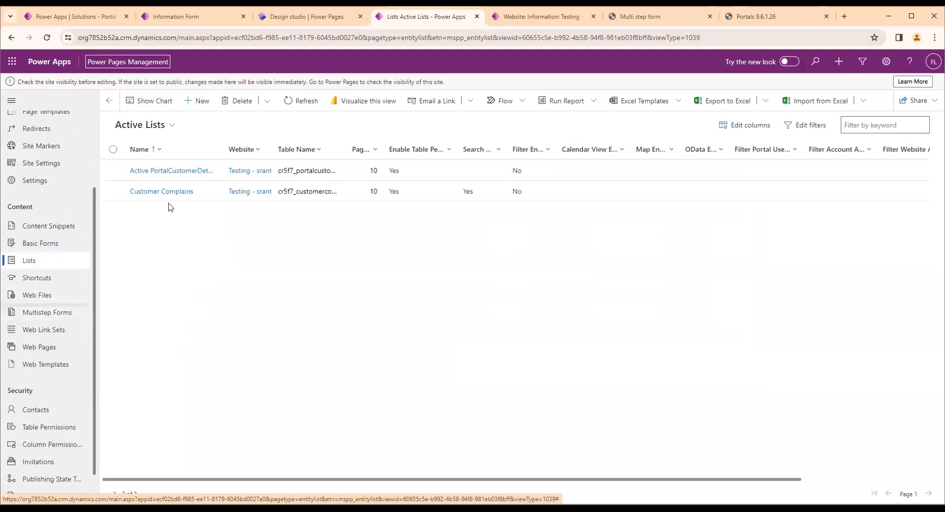
left_click(306, 17)
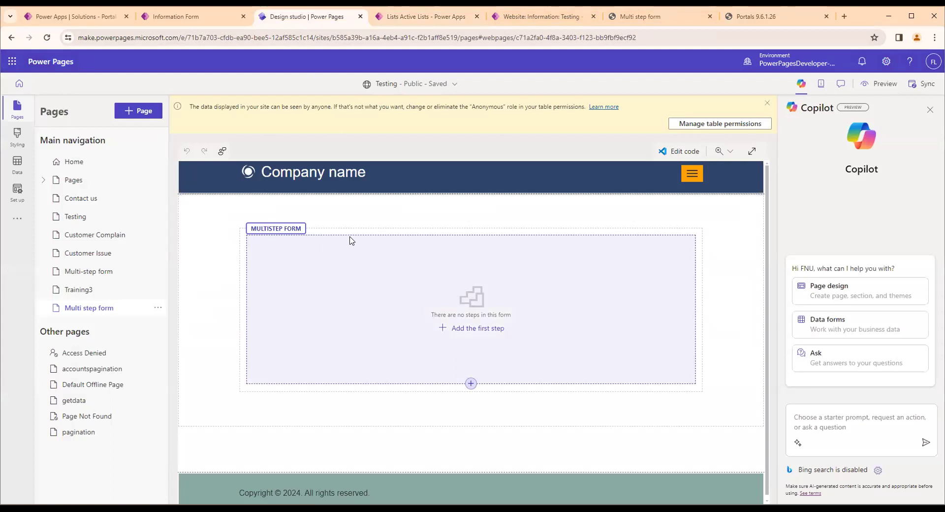
left_click(352, 240)
left_click(416, 16)
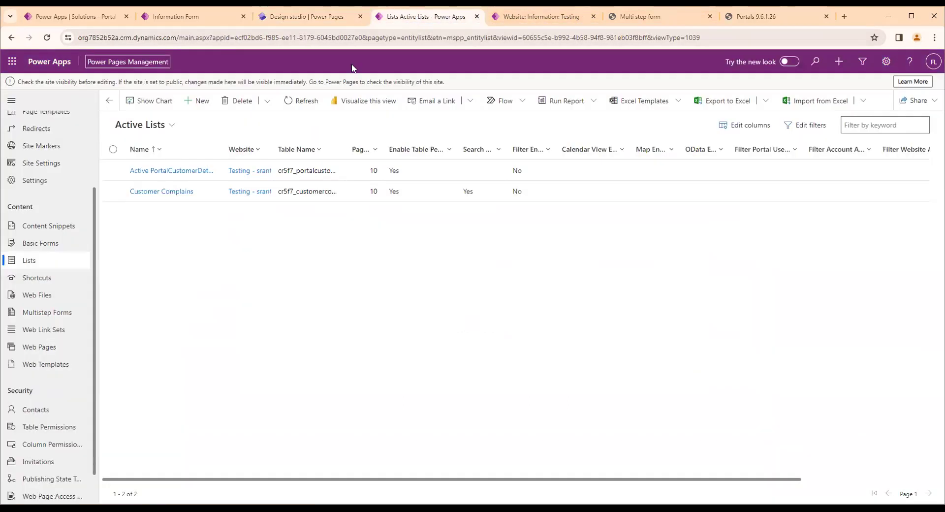
left_click(62, 315)
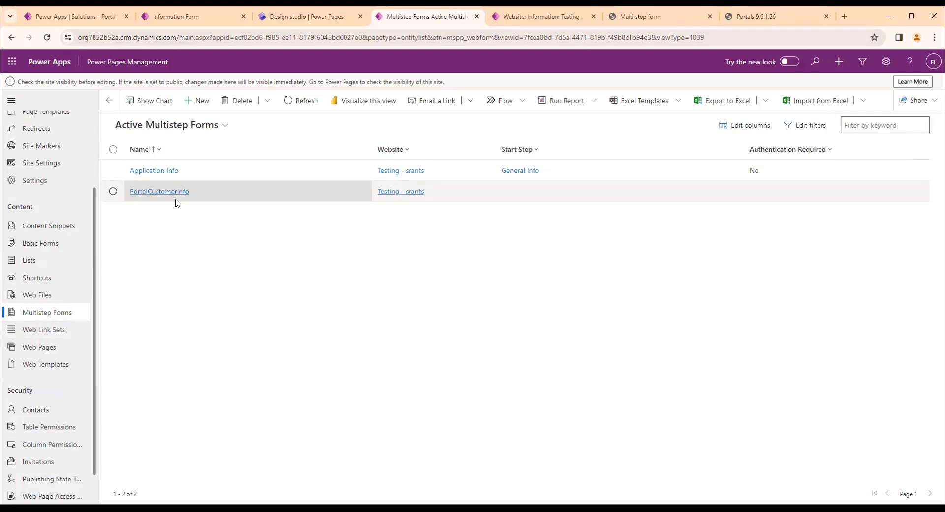
double_click(202, 202)
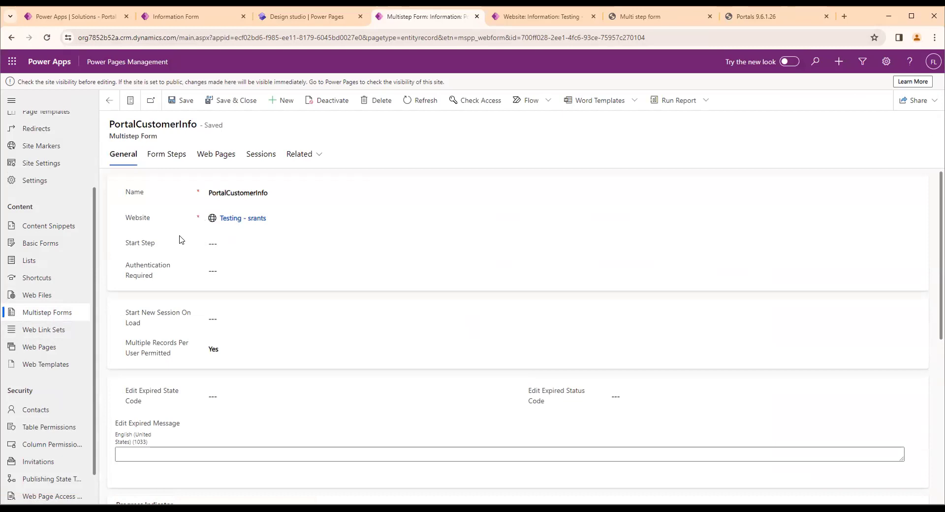
mouse_move(180, 240)
left_click(224, 241)
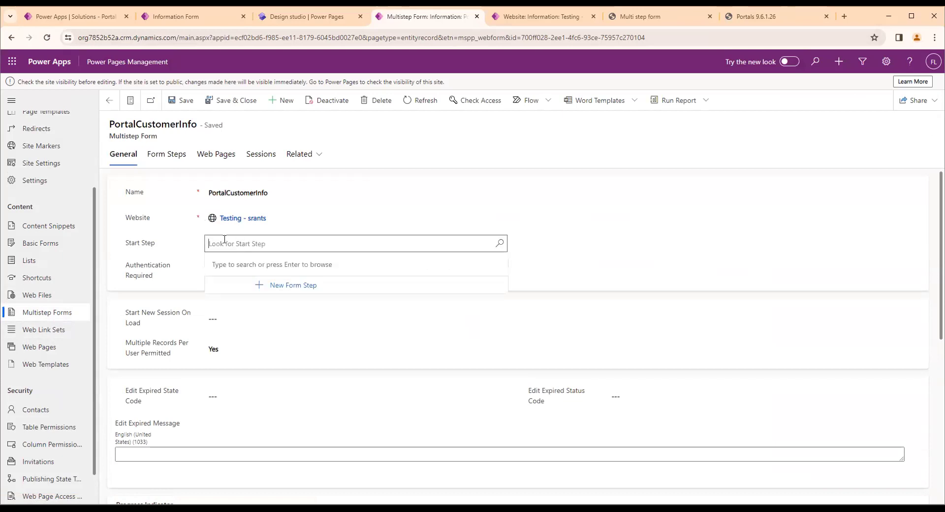
left_click(133, 239)
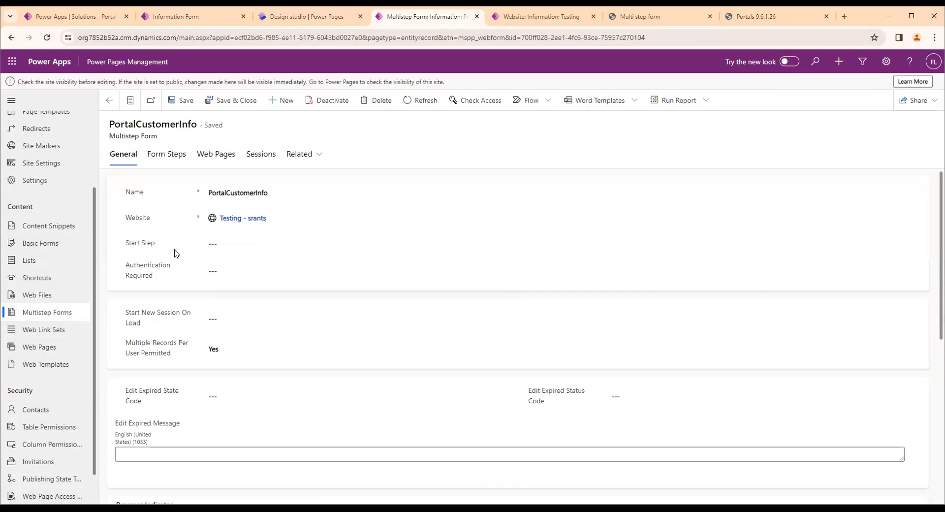
Start a new form step under PortalCustomerInfo and name it Step 1 - General Info
left_click(163, 162)
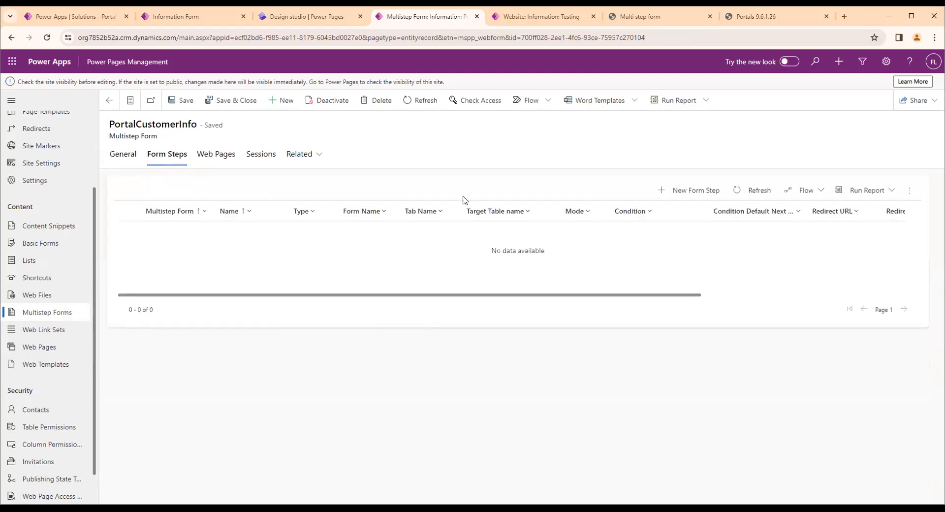
left_click(682, 195)
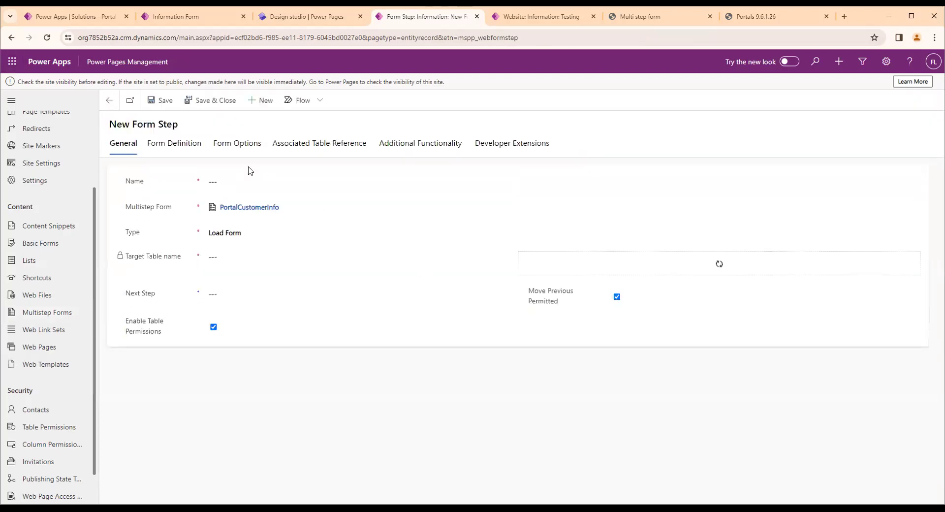
left_click(213, 181)
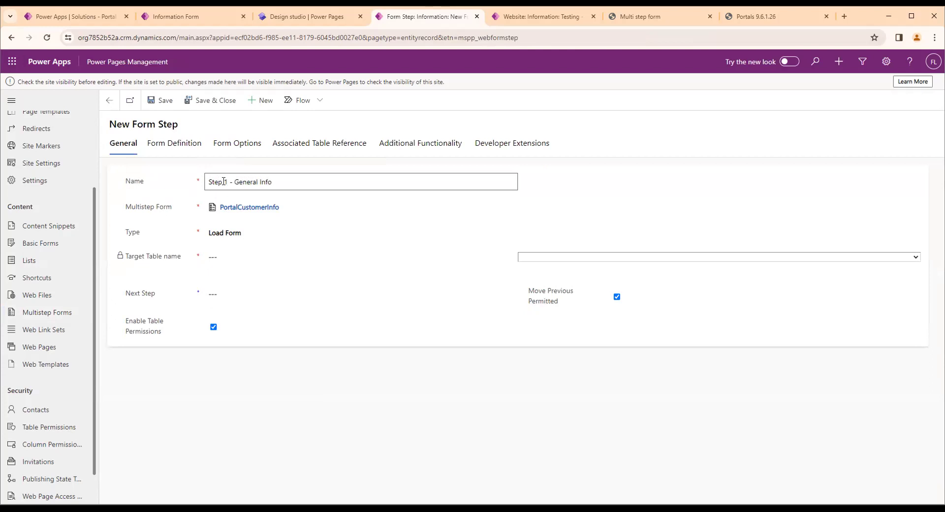
left_click(425, 245)
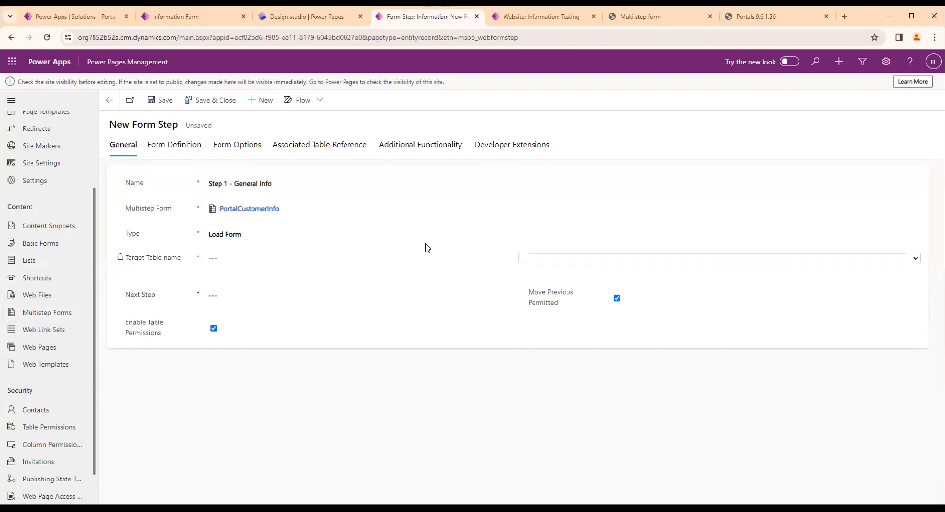
Switch to the Information form editor and review the General, Family Info and Payment info tabs of PortalCustomerDetail
left_click(296, 240)
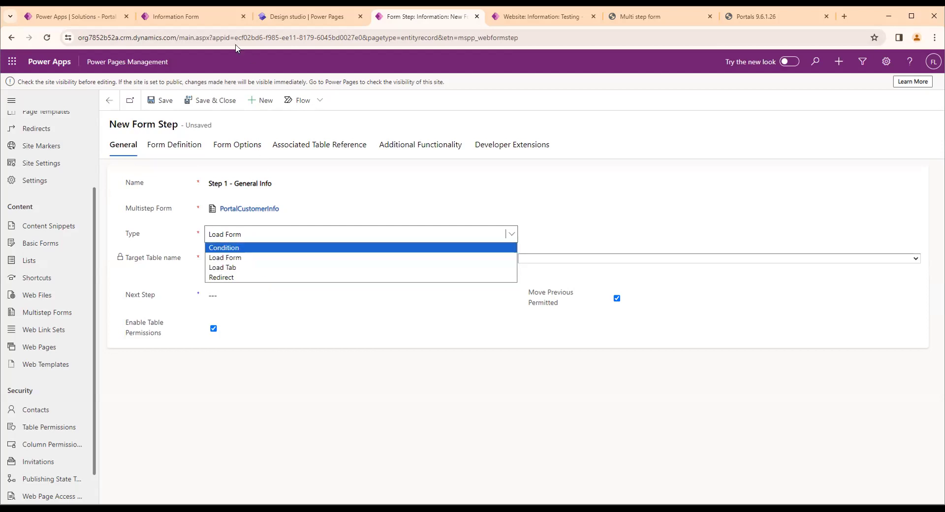
left_click(184, 19)
left_click(197, 146)
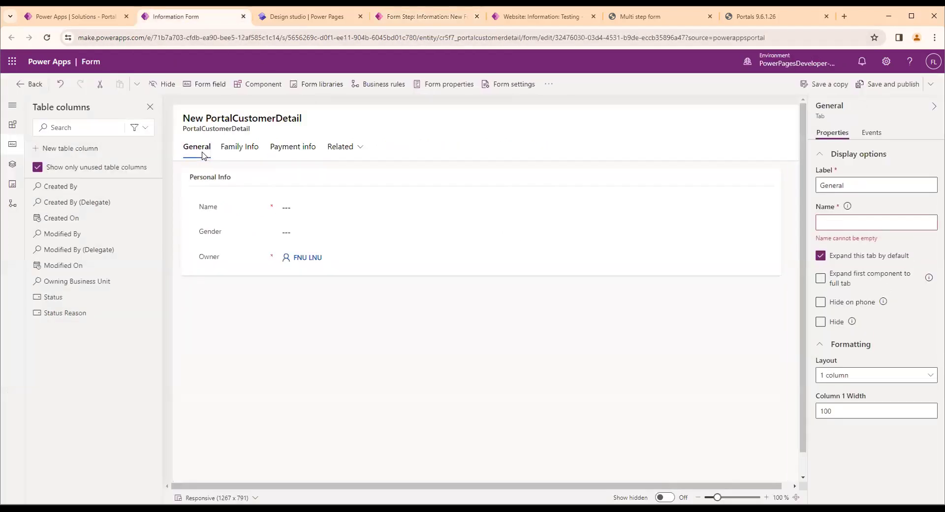
left_click(228, 153)
left_click(305, 146)
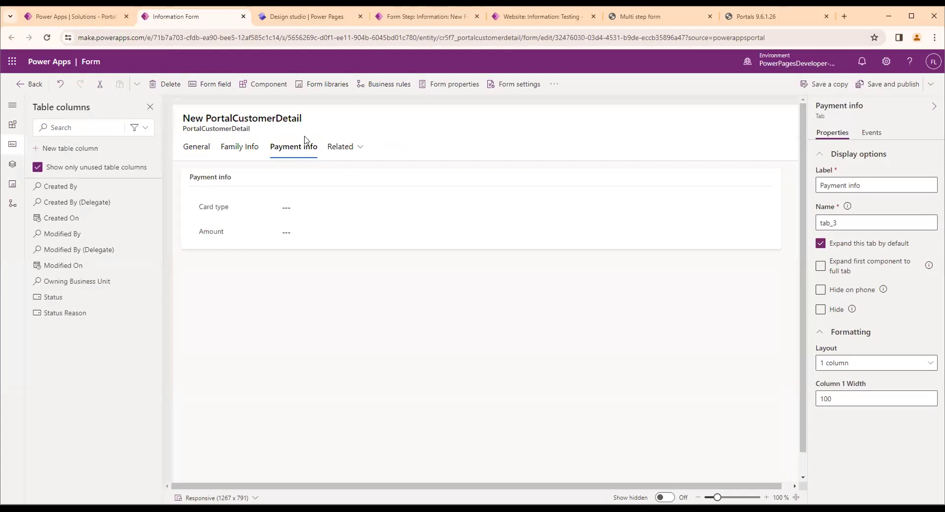
Return to the new form step in Power Pages Management and set its type to Load Tab
left_click(398, 17)
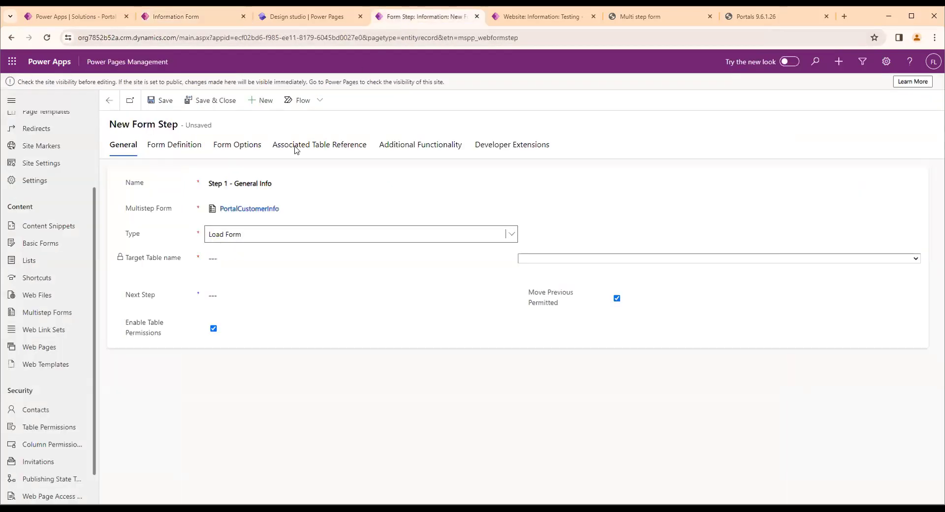
left_click(208, 237)
left_click(225, 268)
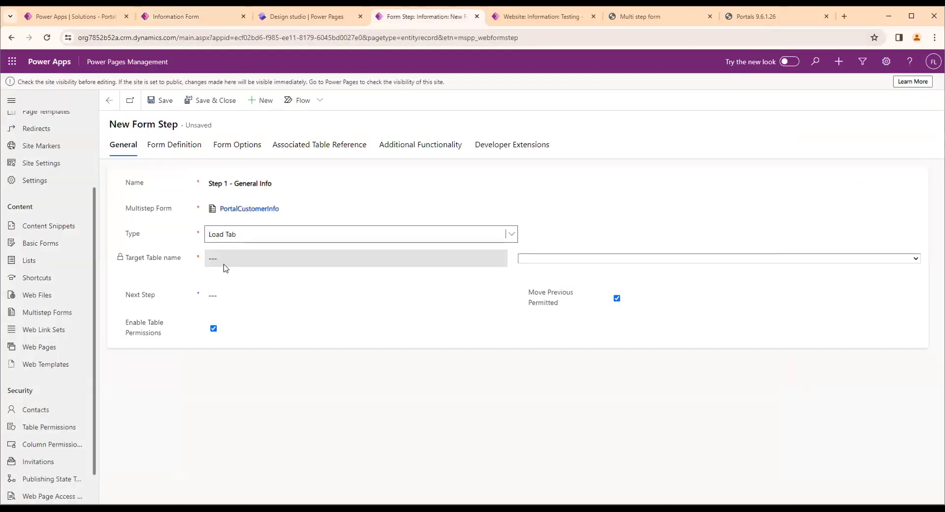
Search the target table options for the customer table among entries starting with "pro" and "cus"
left_click(538, 261)
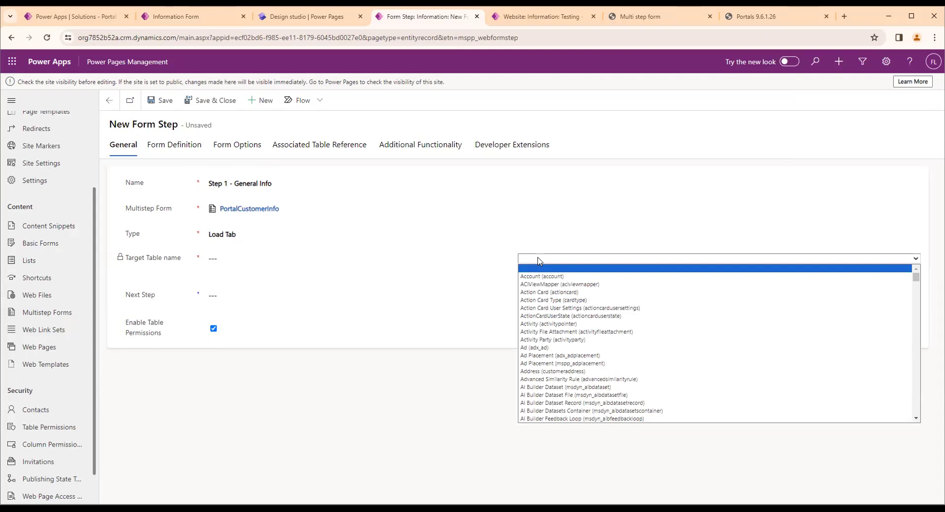
type("pro")
key("Down")
key("Down")
key("Down")
key("Down")
key("Down")
key("Down")
key("Down")
key("Down")
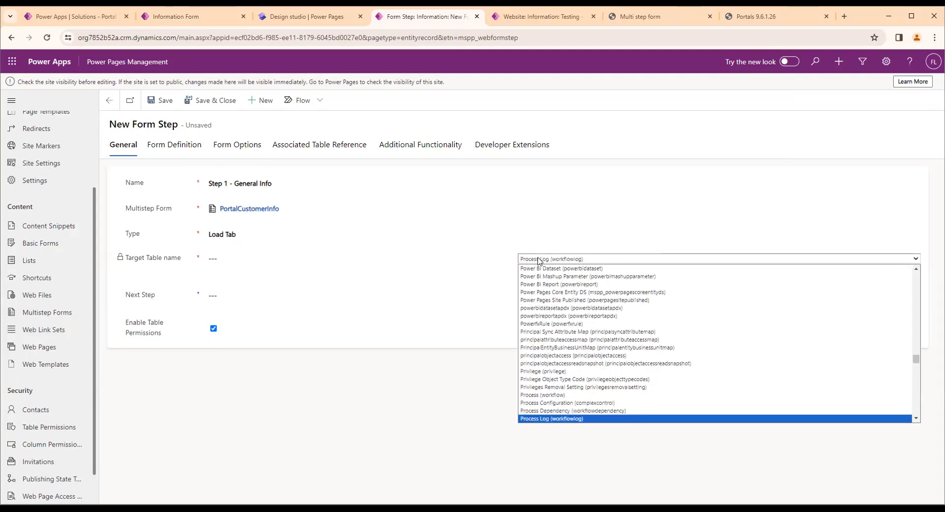
key("Down")
key("Down")
key("Down")
key("Down")
key("Down")
key("Down")
key("Down")
key("Down")
key("Down")
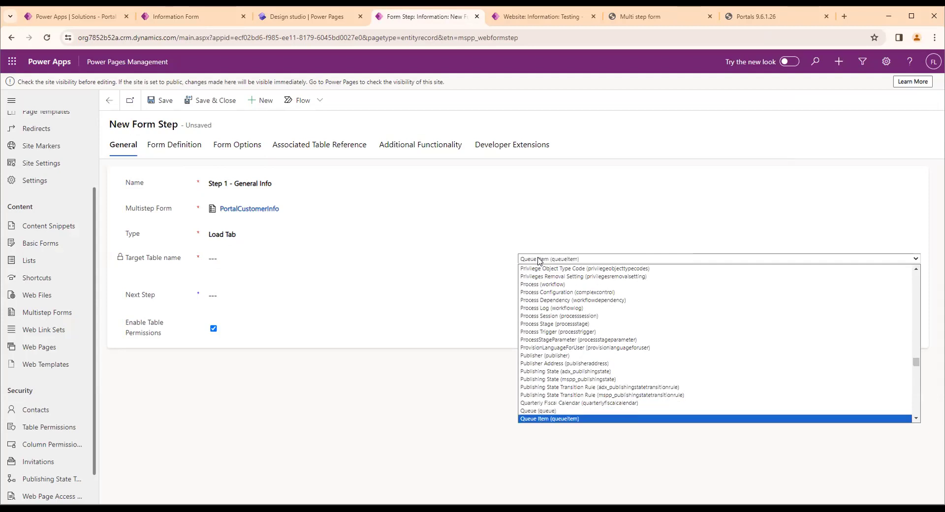
type("customapi")
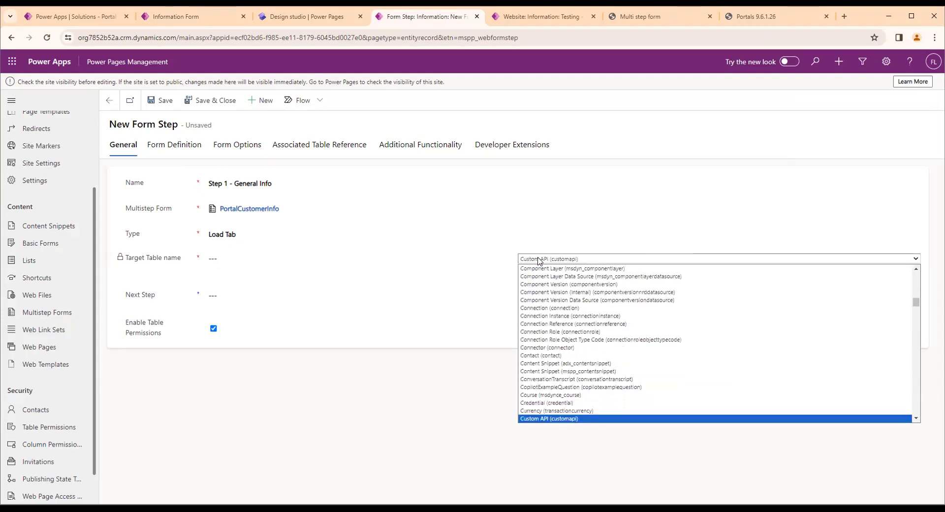
key("Down")
key("Down")
key("Down")
key("Down")
key("Down")
key("Down")
key("Down")
key("Down")
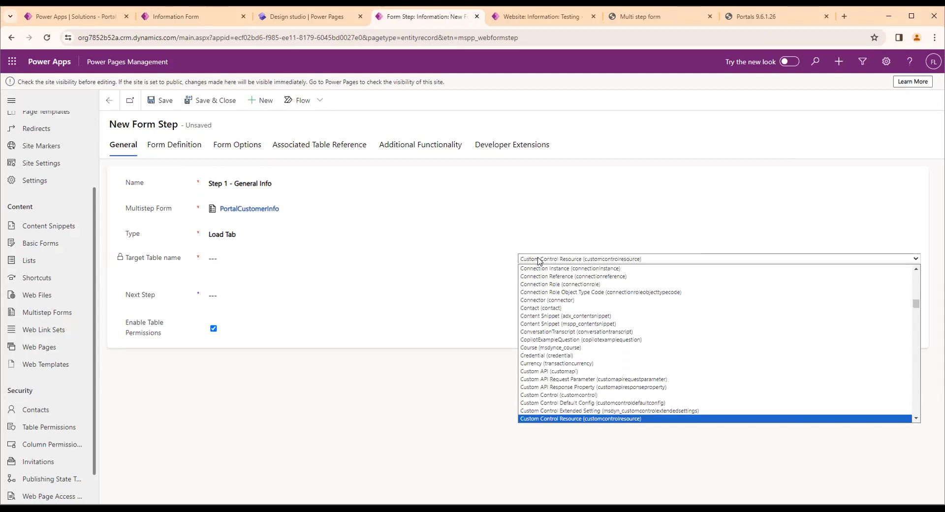
key("Down")
key("Down")
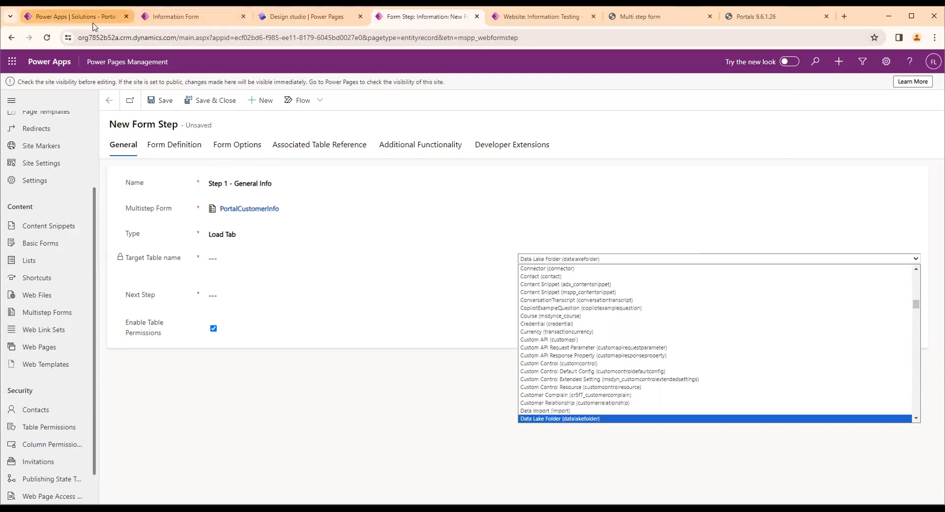
Check the customer table's name in the Power Apps solution and return to the new form step
left_click(73, 16)
left_click(540, 309)
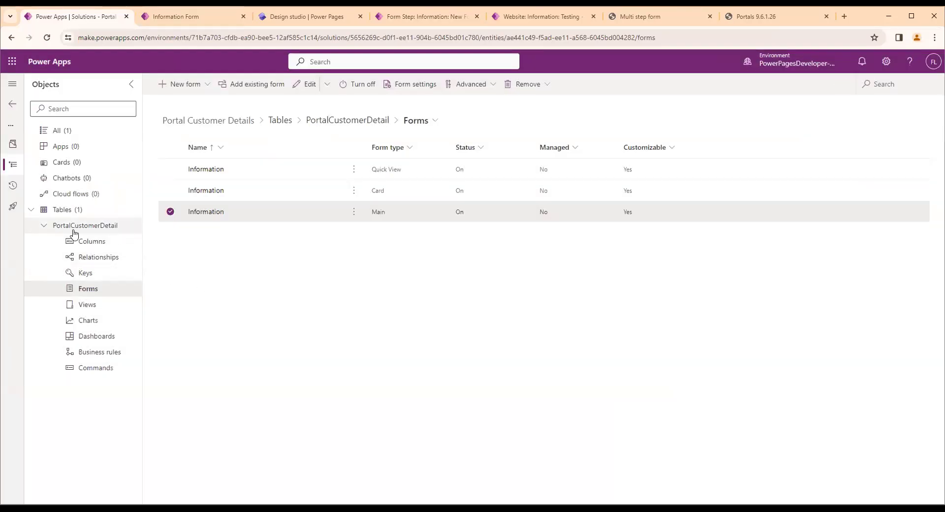
left_click(421, 16)
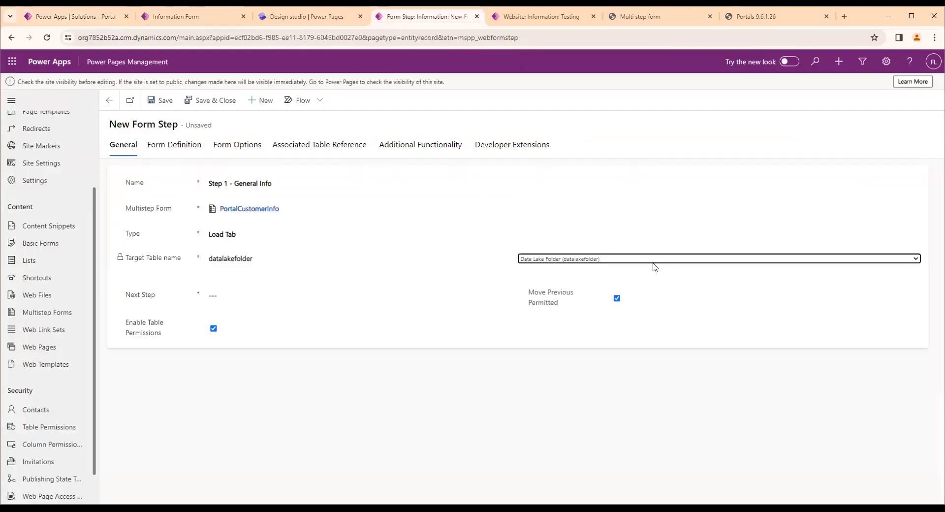
Look through the target table options starting with P for the customer table
type("rocess (workflow")
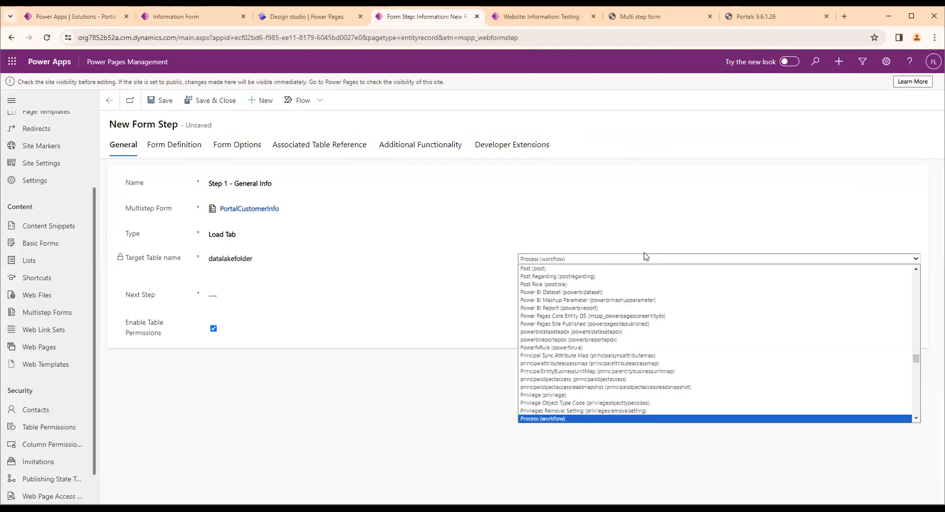
key("Down")
key("Down")
key("Down")
key("Down")
key("Down")
key("Down")
key("Down")
key("Down")
key("Down")
key("Down")
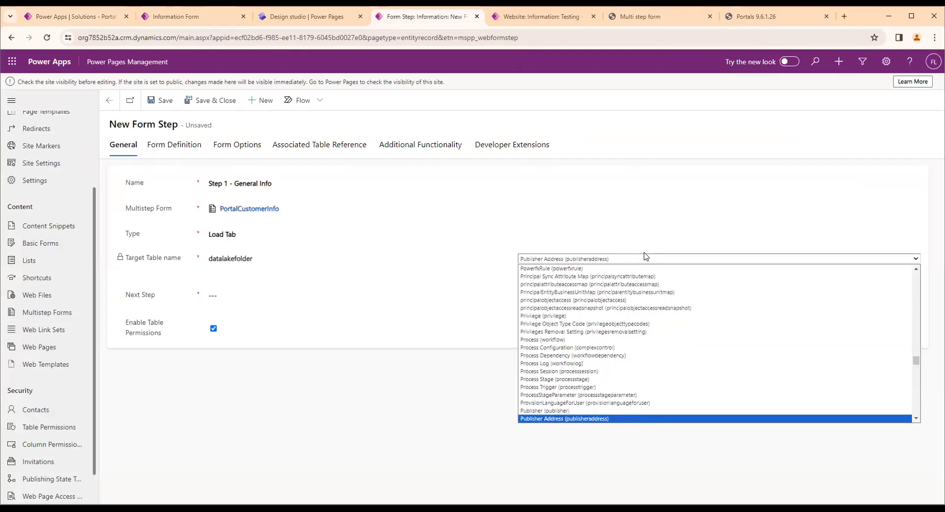
key("Down")
key("Down")
key("Down")
key("Down")
key("Down")
key("Down")
key("Down")
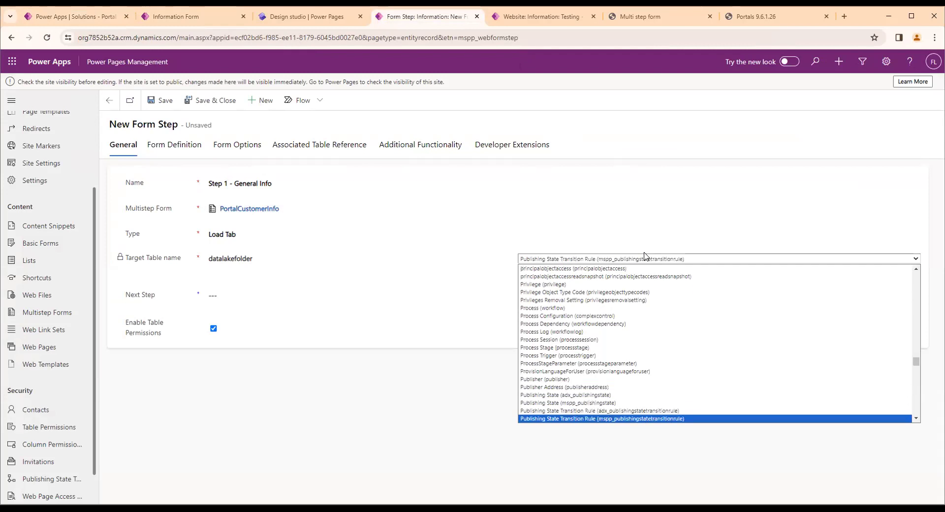
key("Up")
key("Up")
key("Up")
key("Up")
key("Up")
key("Up")
key("Up")
key("Up")
key("Up")
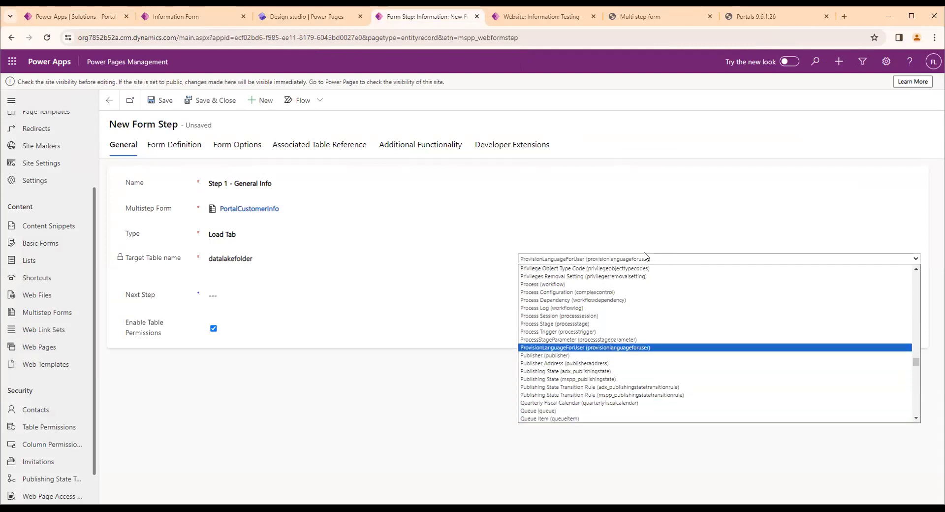
key("Up")
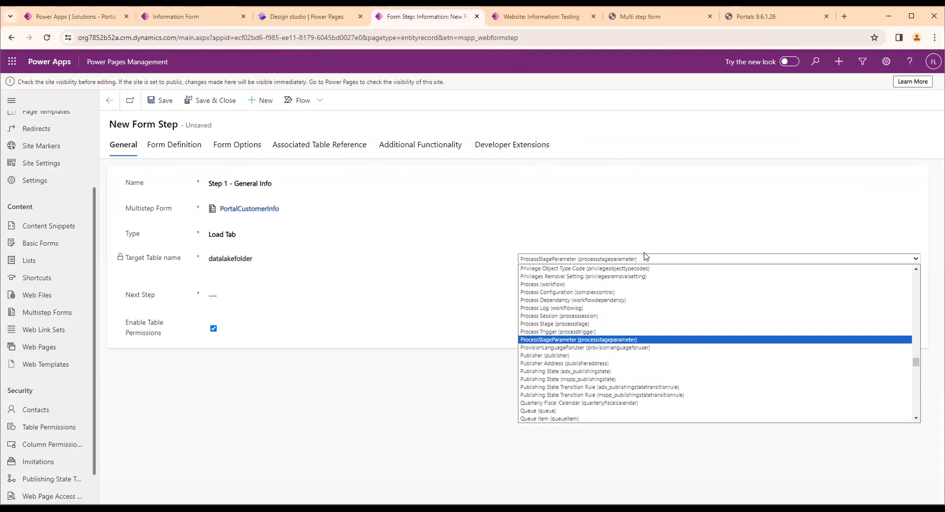
key("Up")
key("Up")
key("Up")
key("Up")
key("Up")
key("Up")
key("Up")
key("Up")
key("Up")
key("Up")
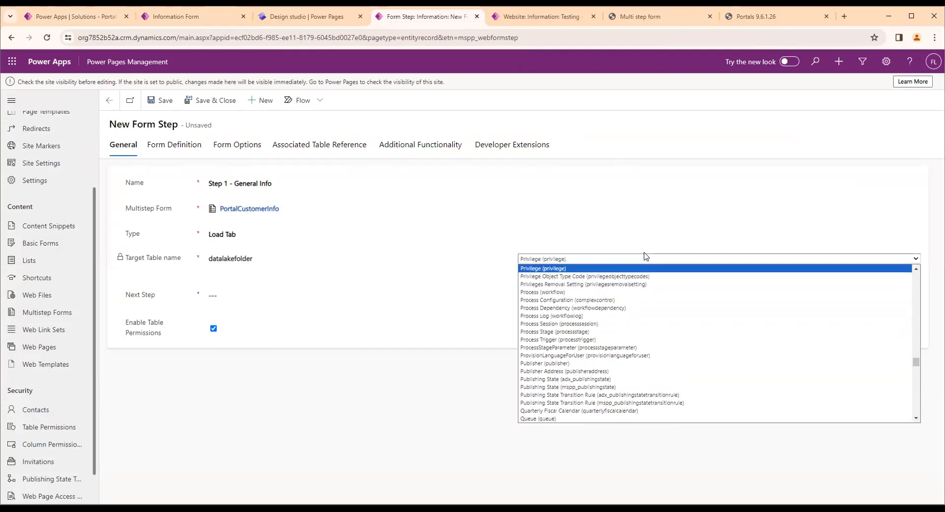
key("Up")
key("Up")
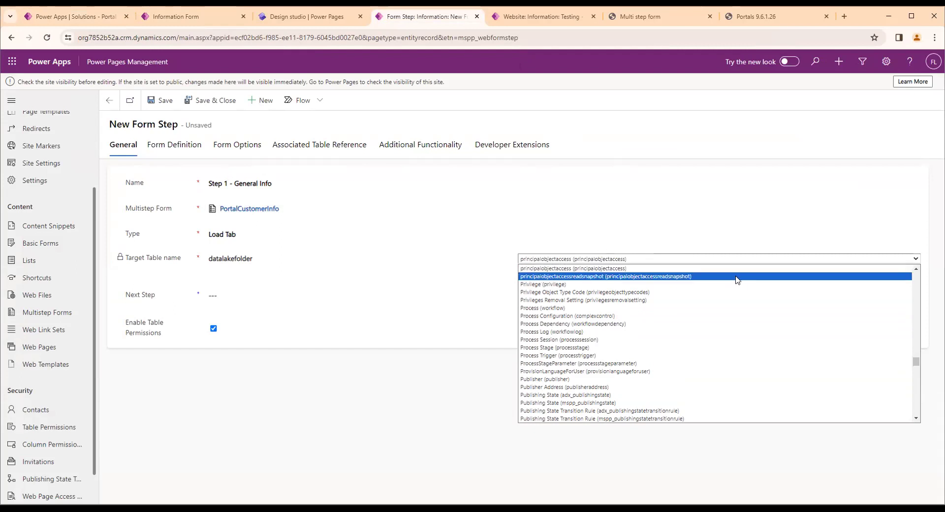
Recheck the exact table name in the Information form editor and the Power Apps solution
left_click(321, 16)
left_click(189, 17)
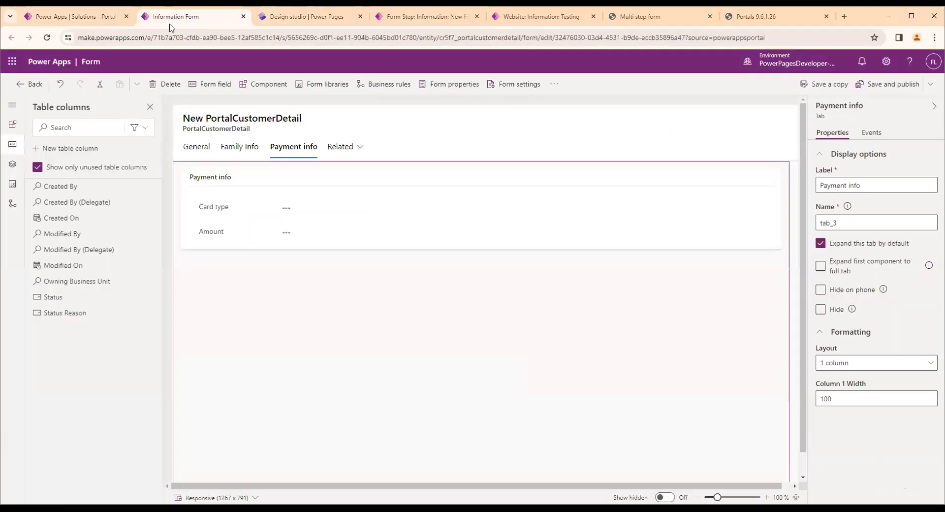
left_click(76, 18)
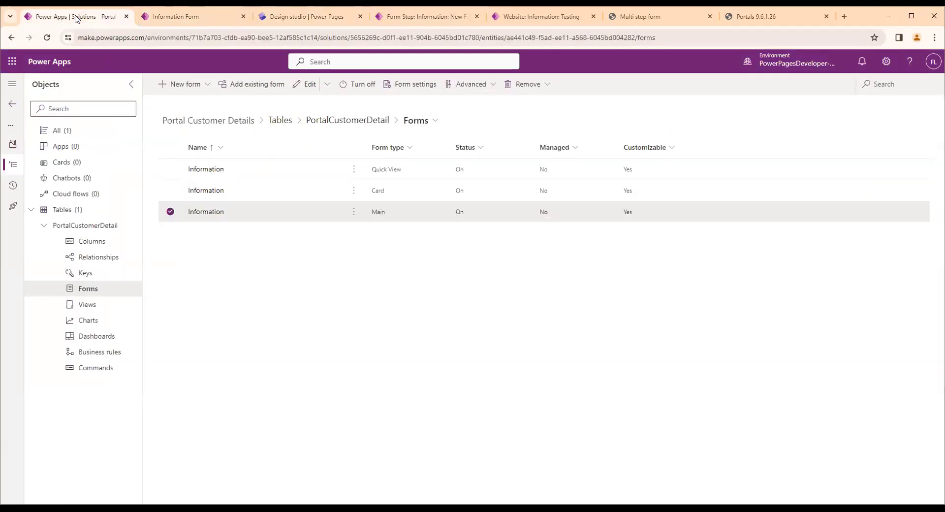
Return to the new form step, set its target table to PortalCustomerDetail (cr5f7_portalcustomerdetail) and save it
left_click(402, 20)
left_click(596, 261)
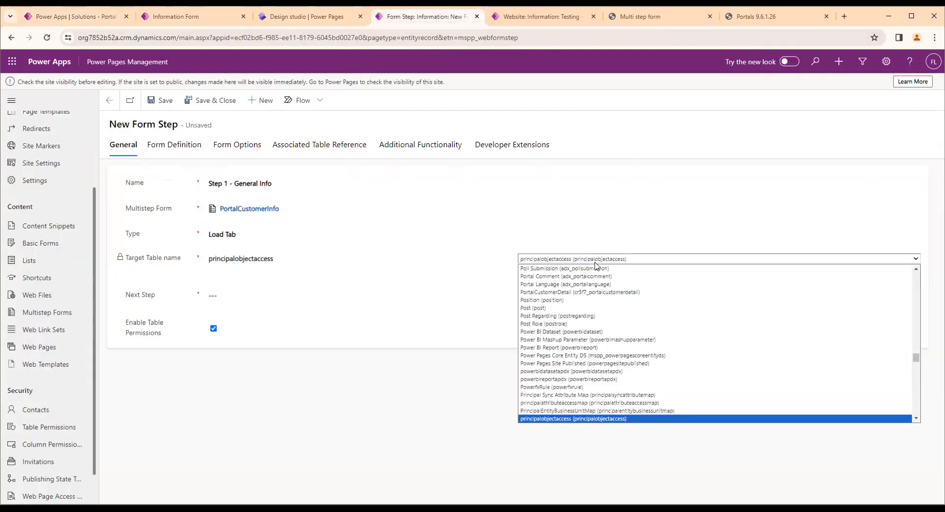
left_click(573, 292)
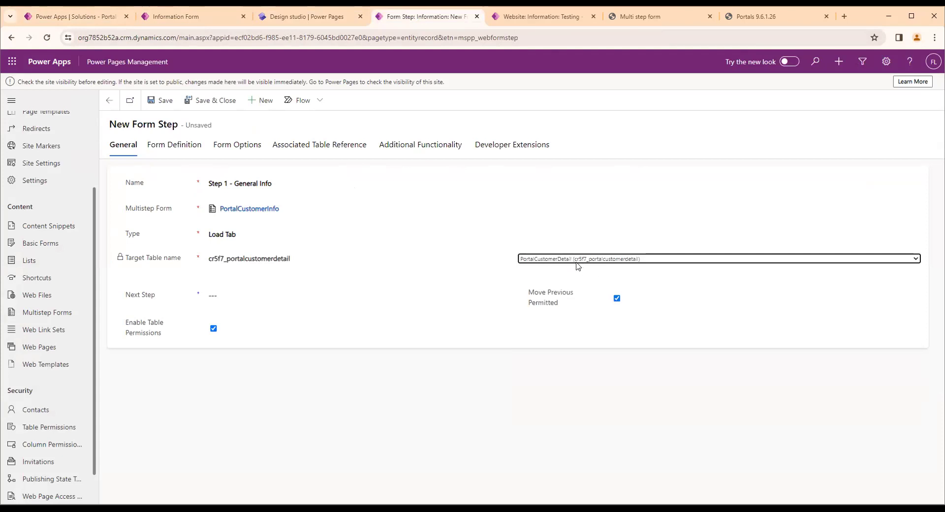
left_click(159, 102)
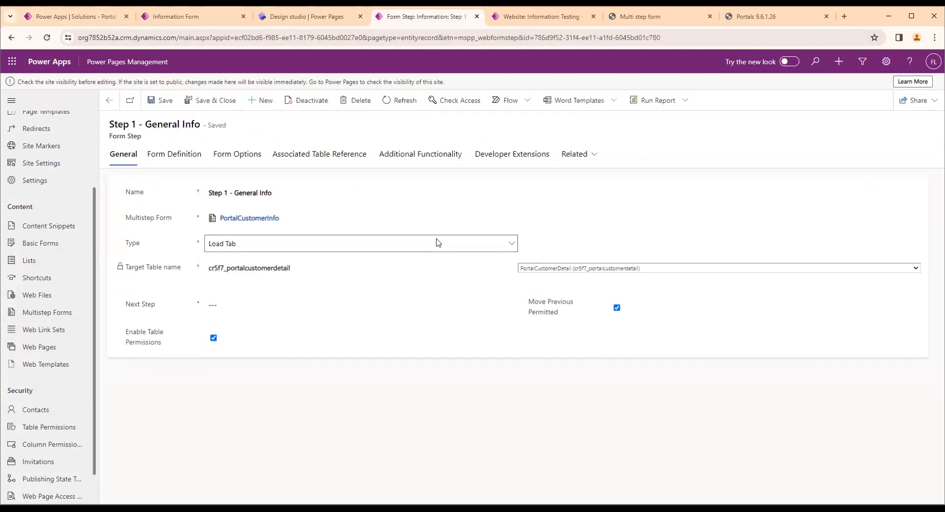
In the step's form definition, set the form name to Information and the tab name to General
left_click_drag(529, 302, 570, 310)
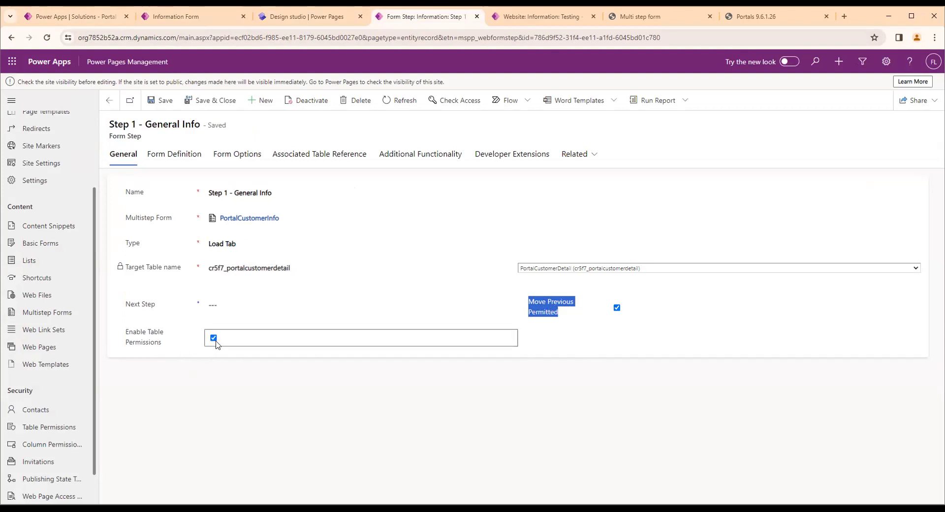
left_click(169, 160)
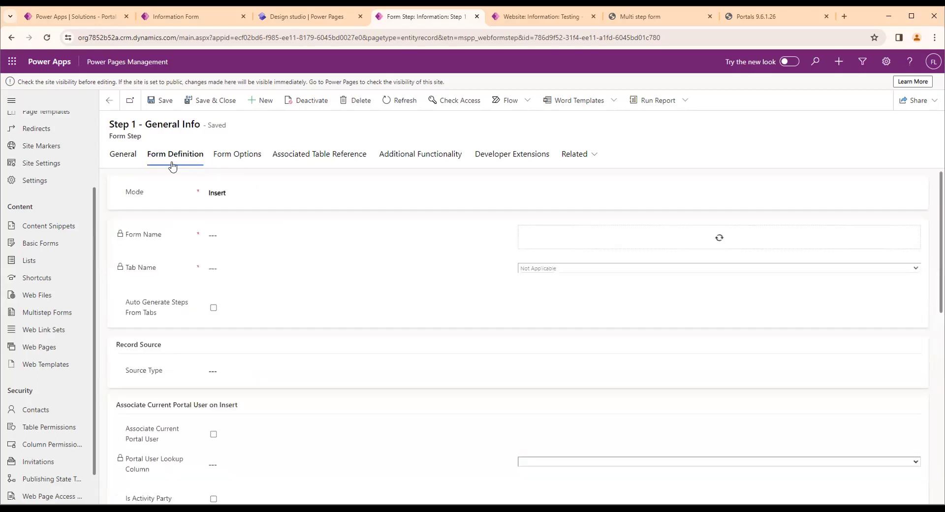
left_click(523, 231)
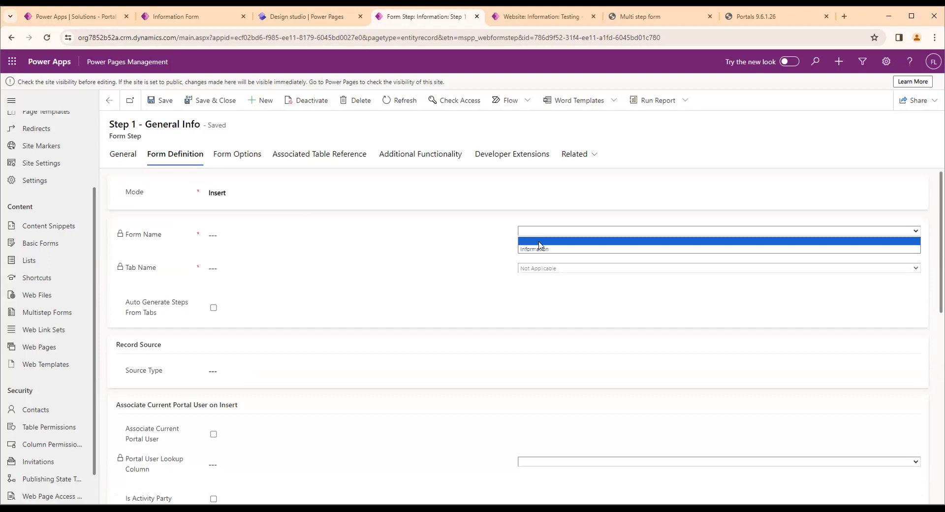
left_click(541, 250)
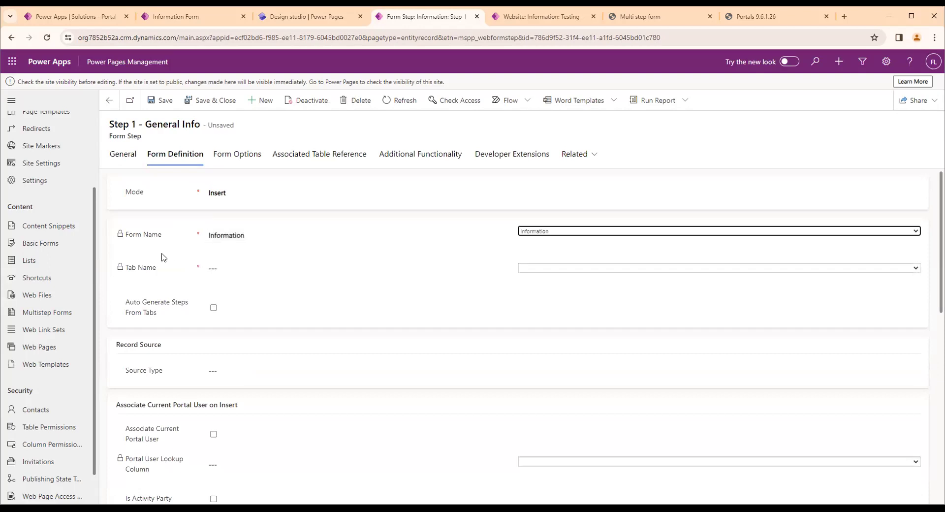
left_click(532, 269)
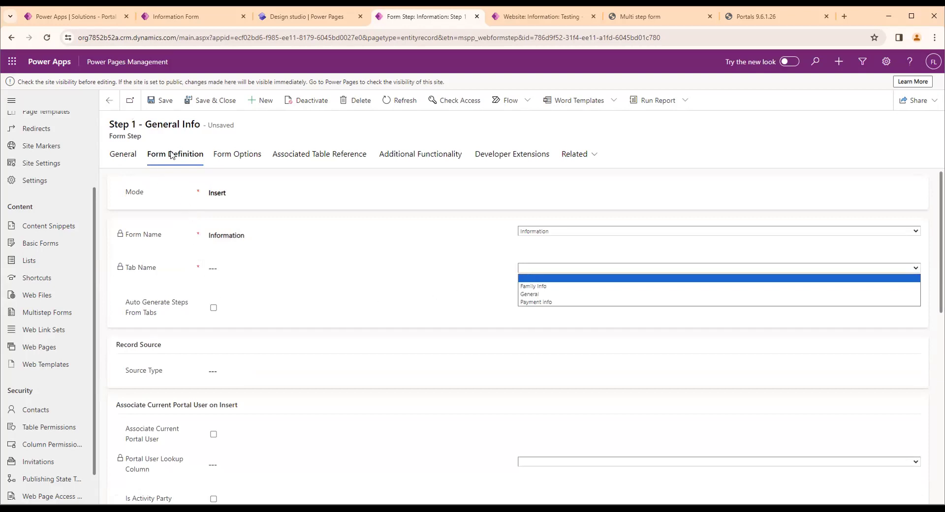
left_click(544, 295)
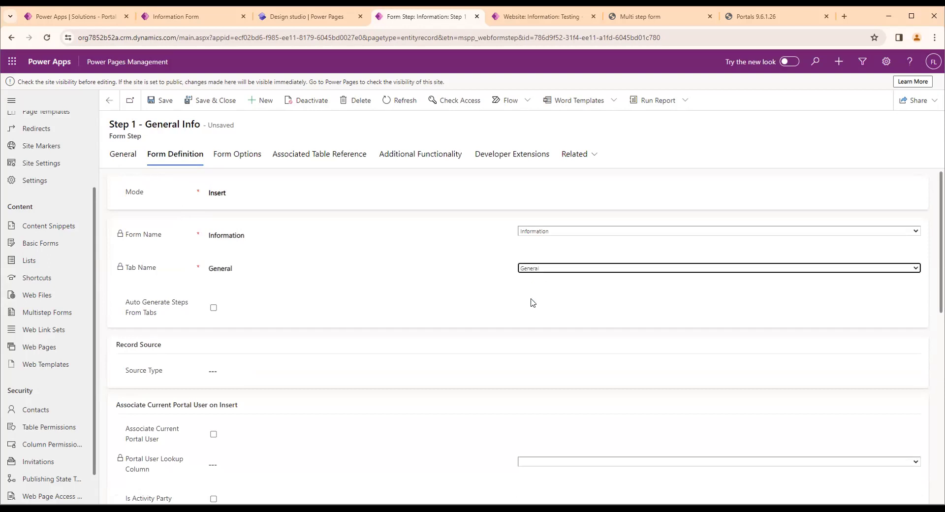
Enable Auto Generate Steps From Tabs and save the form step, keeping the mode on Insert
left_click(213, 308)
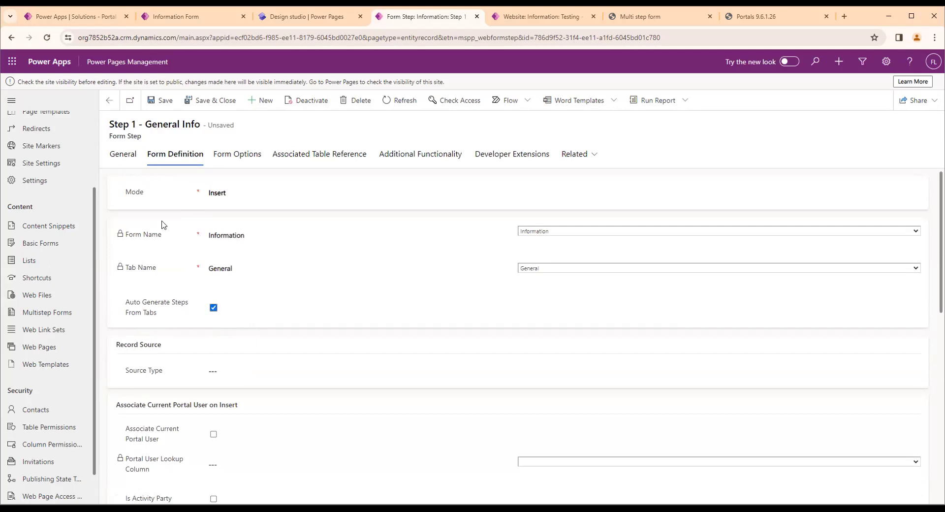
left_click(160, 100)
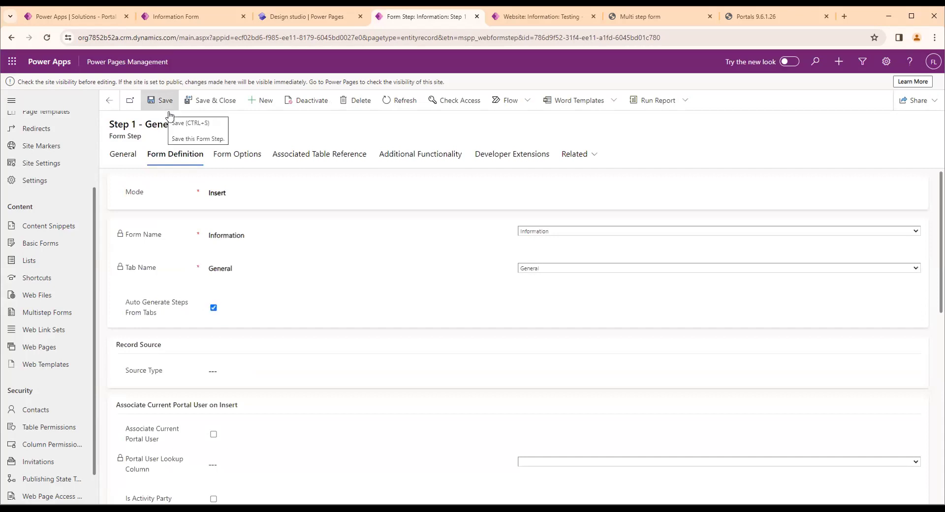
left_click(214, 197)
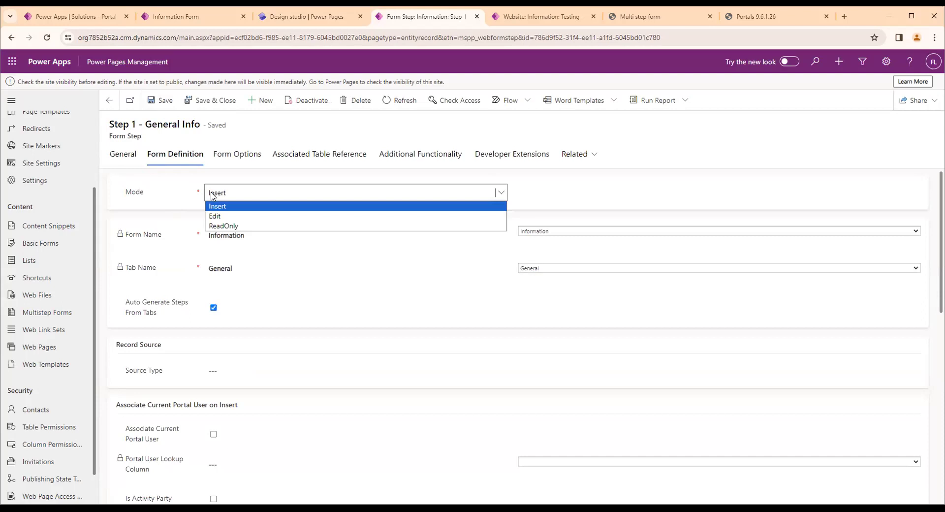
left_click(199, 192)
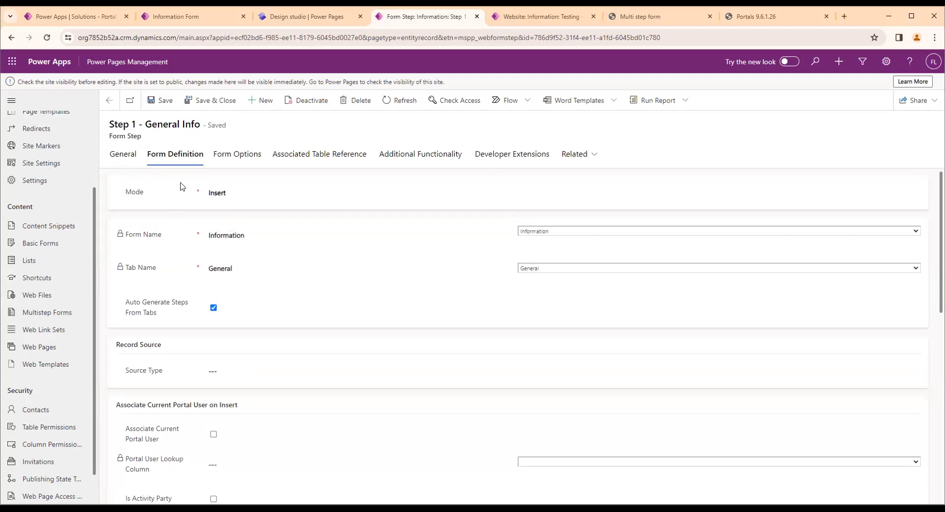
Return to the PortalCustomerInfo multistep form, set its start step to Step 1 - General Info and save it
left_click(109, 100)
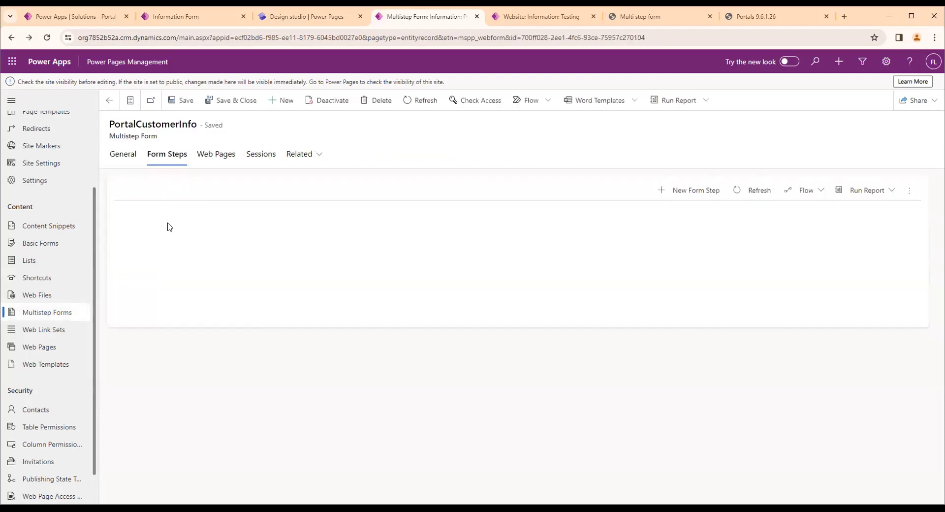
left_click(123, 154)
left_click_drag(120, 136, 157, 136)
left_click(159, 137)
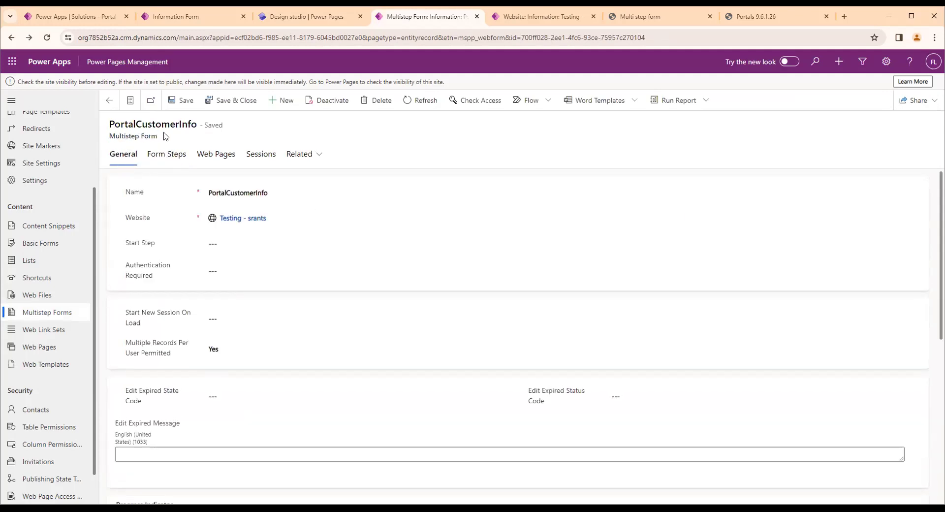
left_click(234, 245)
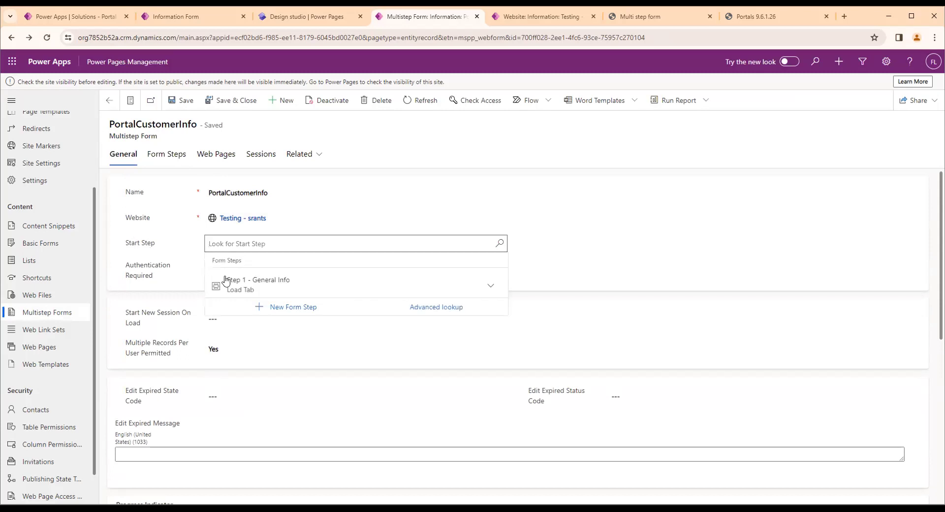
left_click(249, 293)
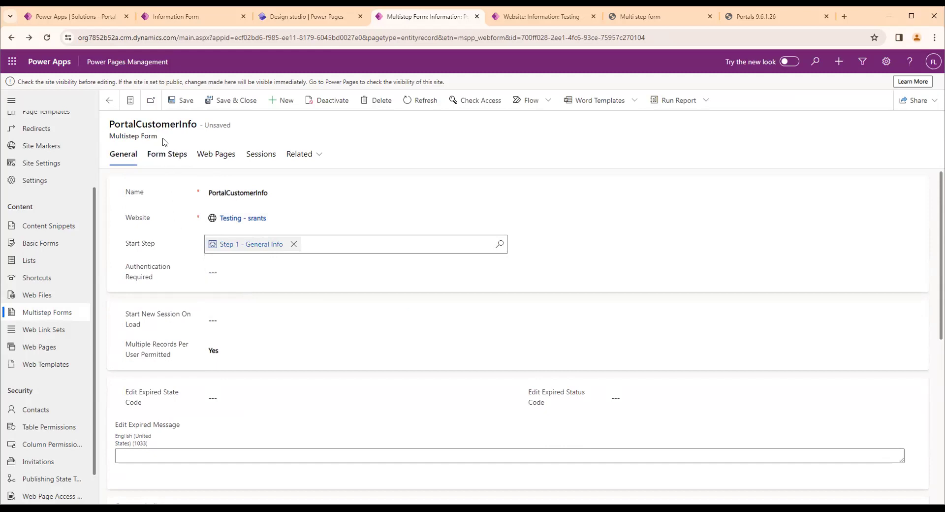
left_click(173, 101)
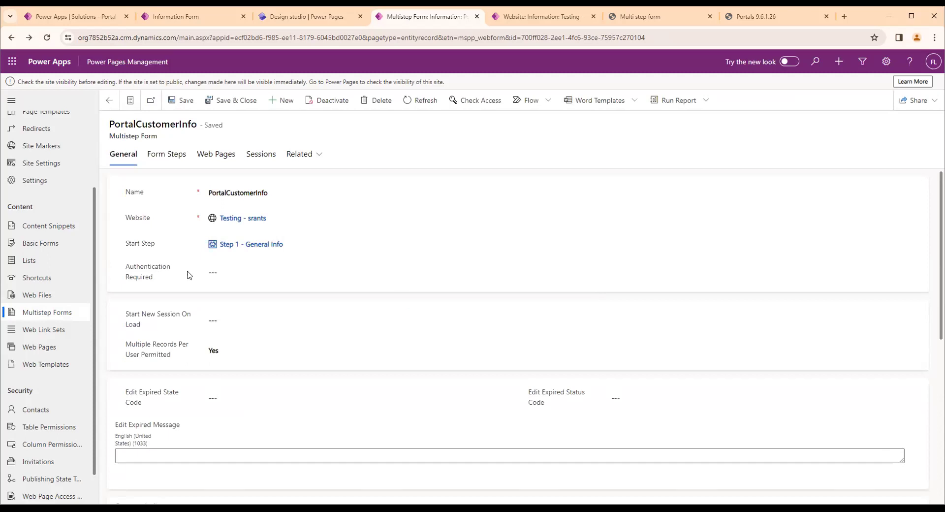
Add a new form step to PortalCustomerInfo, named Step 2 - Family info, with the type Load Tab
left_click(167, 158)
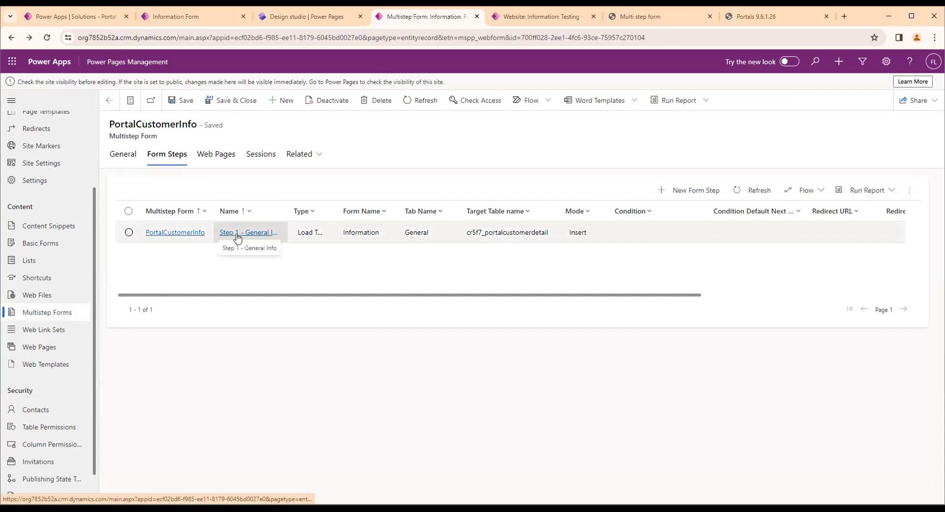
left_click(689, 191)
left_click(213, 182)
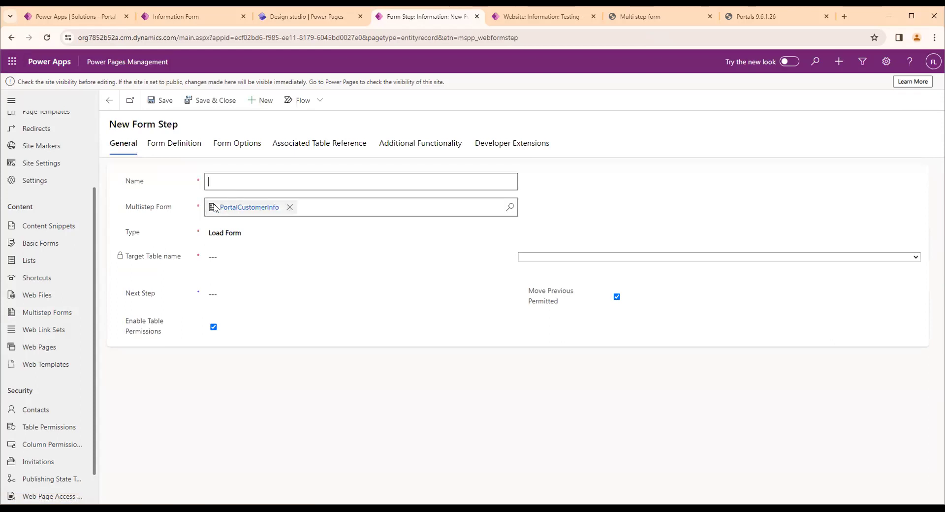
type("Steww")
type("2 - Family info")
left_click(241, 239)
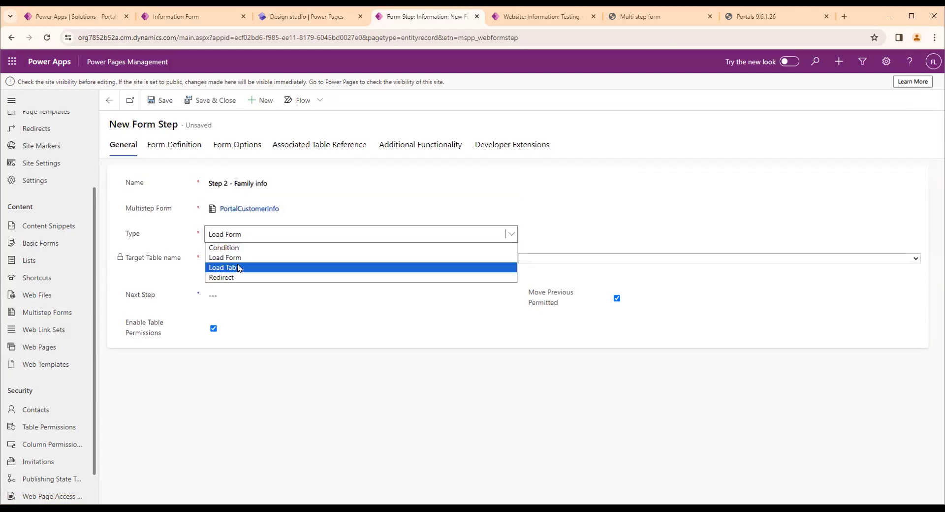
left_click(240, 269)
Set the new step's target table to PortalCustomerDetail (cr5f7_portalcustomerdetail) and save the step
left_click(561, 265)
type("pro")
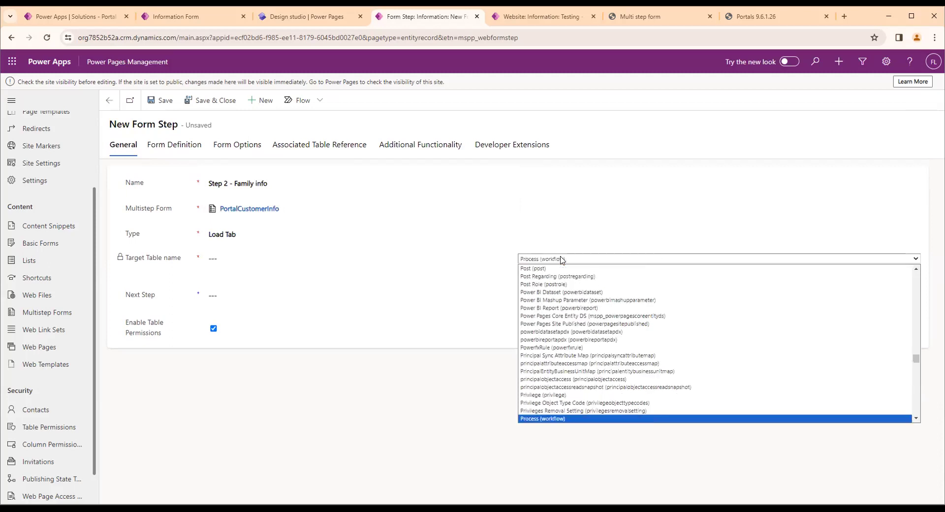
key("Up")
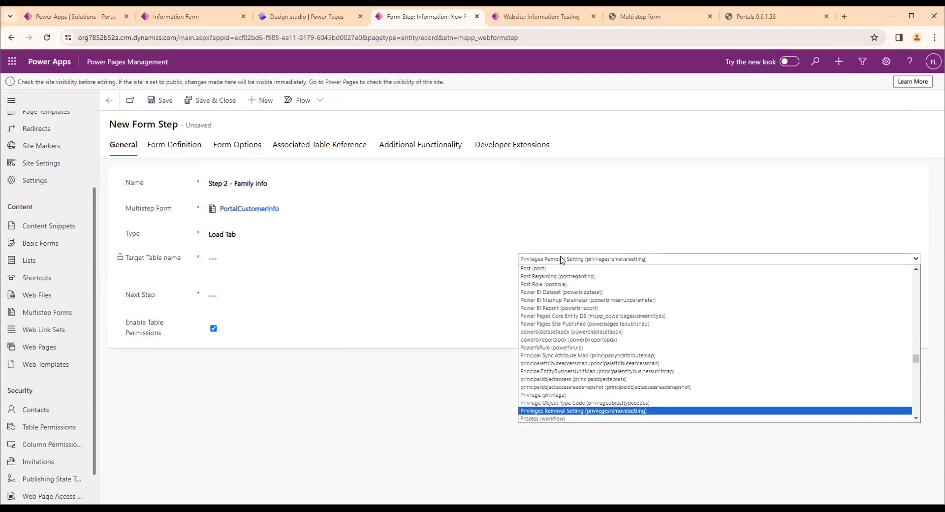
key("Down")
key("Down")
key("Down")
key("Down")
key("Down")
key("Down")
key("Down")
key("Down")
key("Down")
key("Down")
key("Down")
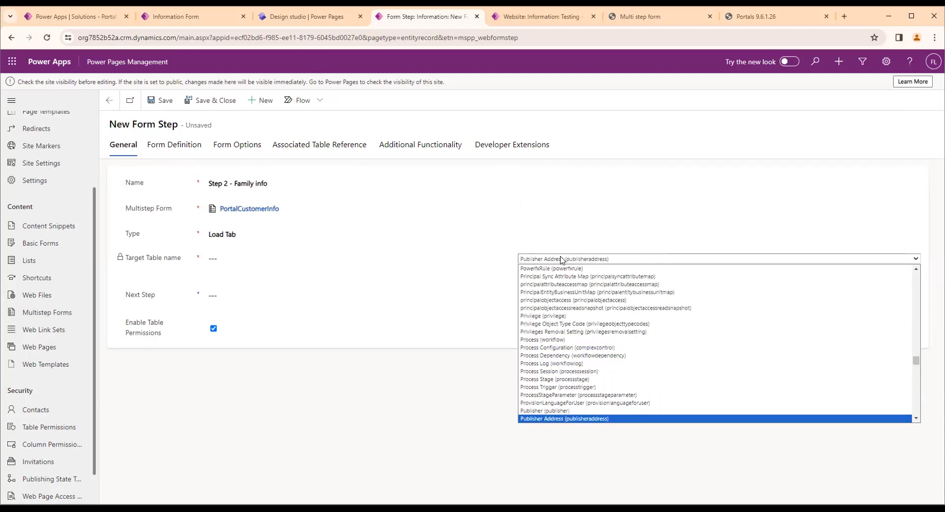
key("Down")
key("Down")
key("Down")
key("Down")
key("Down")
key("Down")
key("Up")
key("Up")
key("Up")
key("Up")
key("Up")
key("Up")
key("Up")
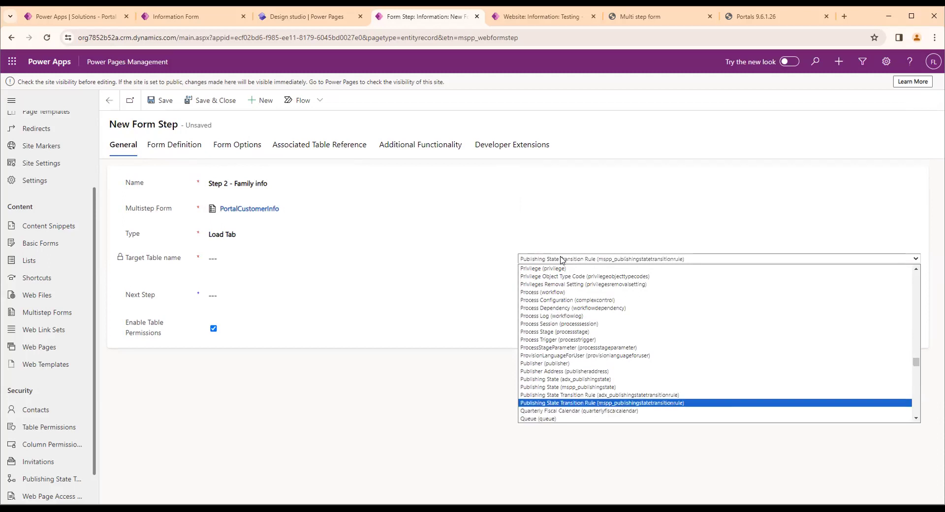
key("Up")
key("Up")
key("Up")
key("Up")
key("Up")
key("Up")
key("Up")
key("Up")
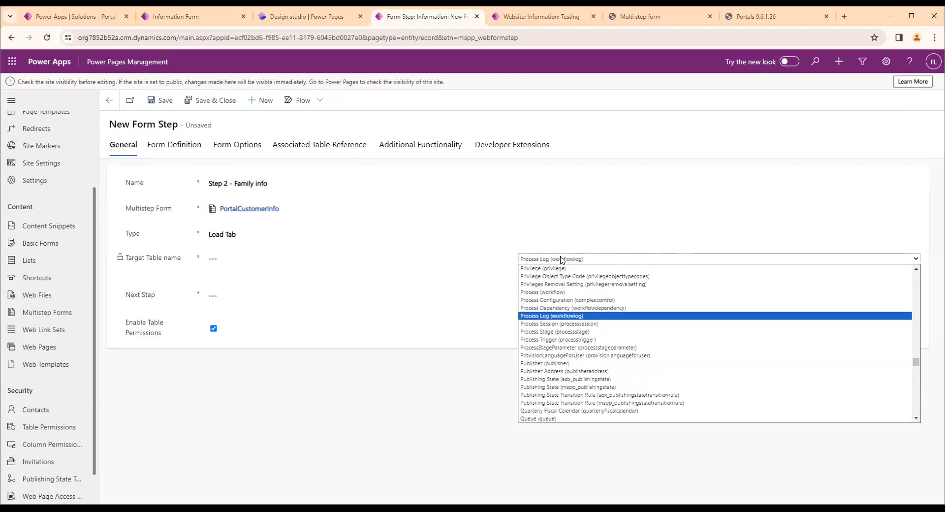
key("Up")
key("Up")
key("Up")
key("Up")
key("Up")
key("Up")
key("Up")
key("Up")
key("Up")
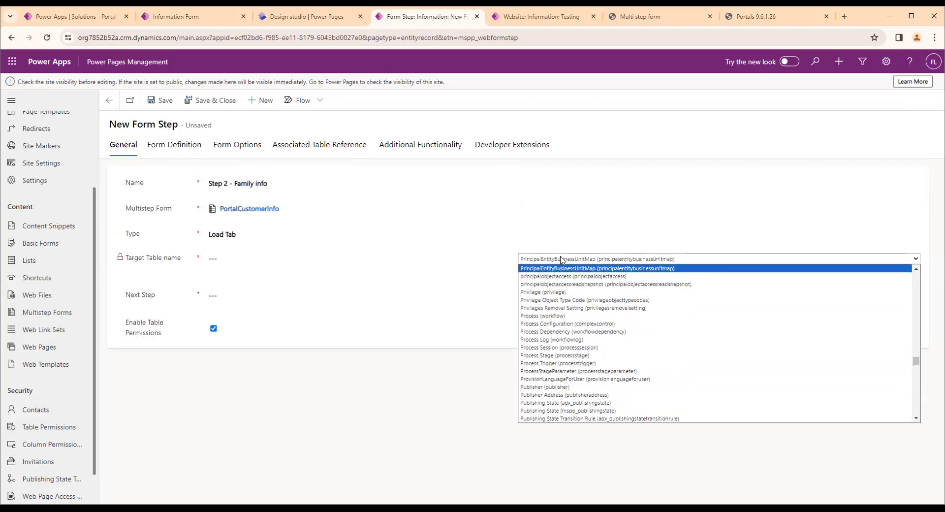
key("Up")
key("Up")
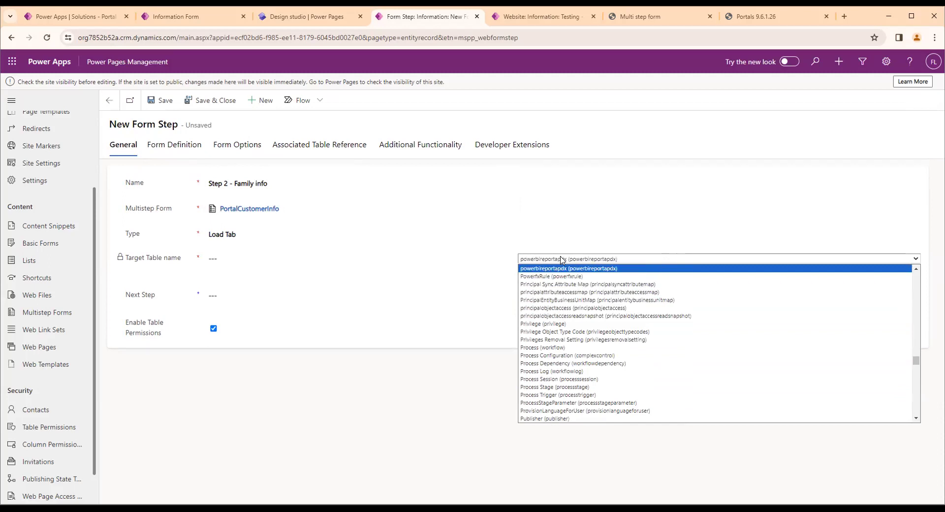
key("Down")
key("Down")
key("Down")
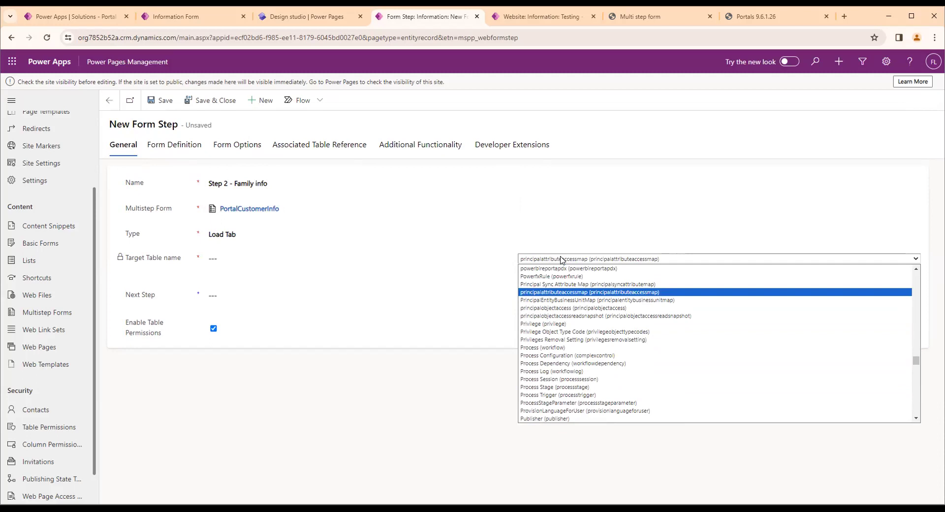
key("Up")
key("Up")
key("Up")
key("Up")
key("Up")
key("Up")
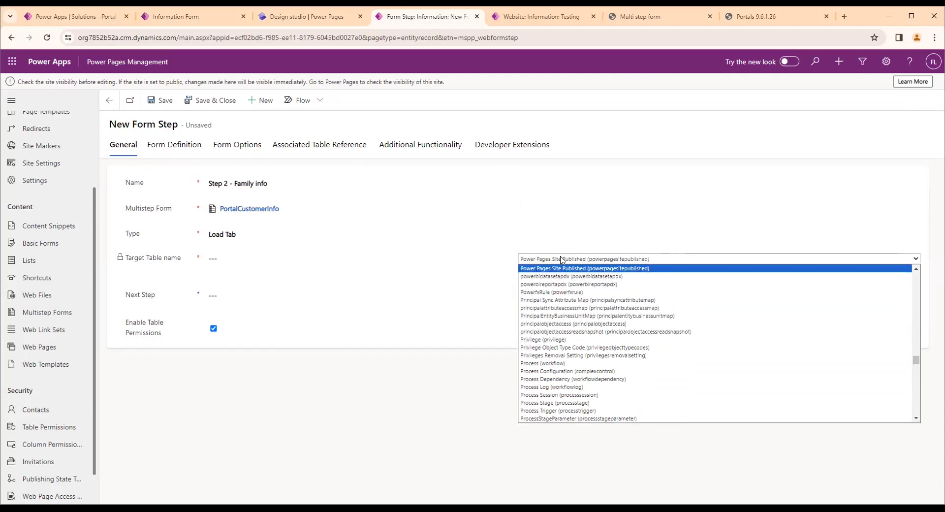
key("Up")
key("Up")
key("Up")
key("Up")
key("Up")
key("Up")
key("Up")
key("Up")
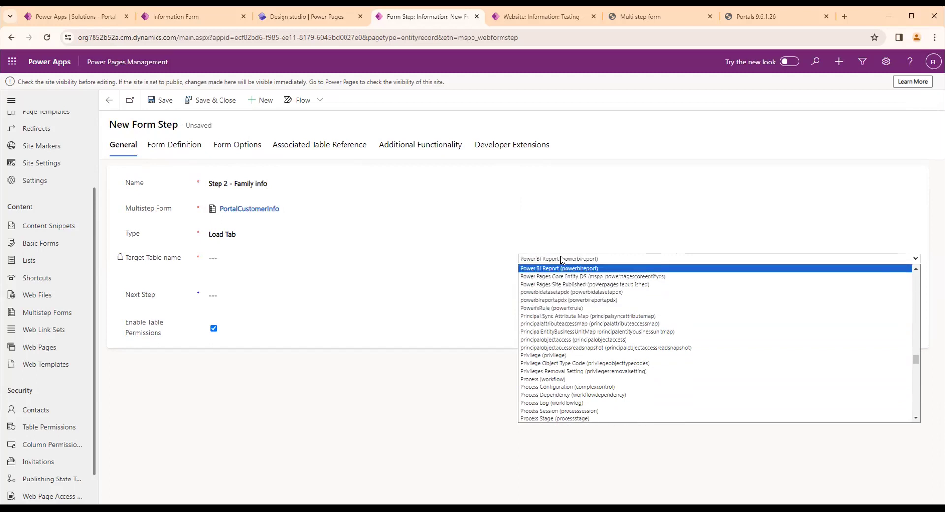
key("Up")
key("Up")
key("Up")
key("Up")
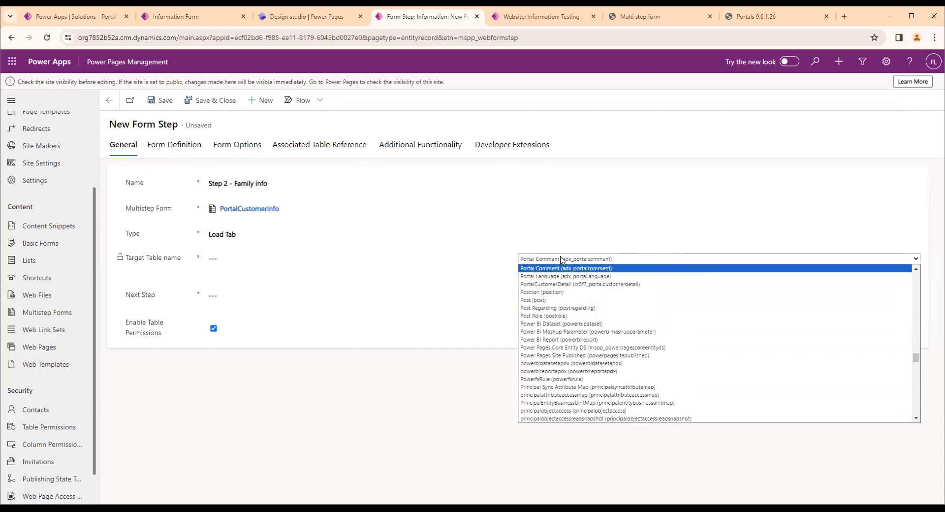
key("Down")
key("Down")
key("Down")
key("Down")
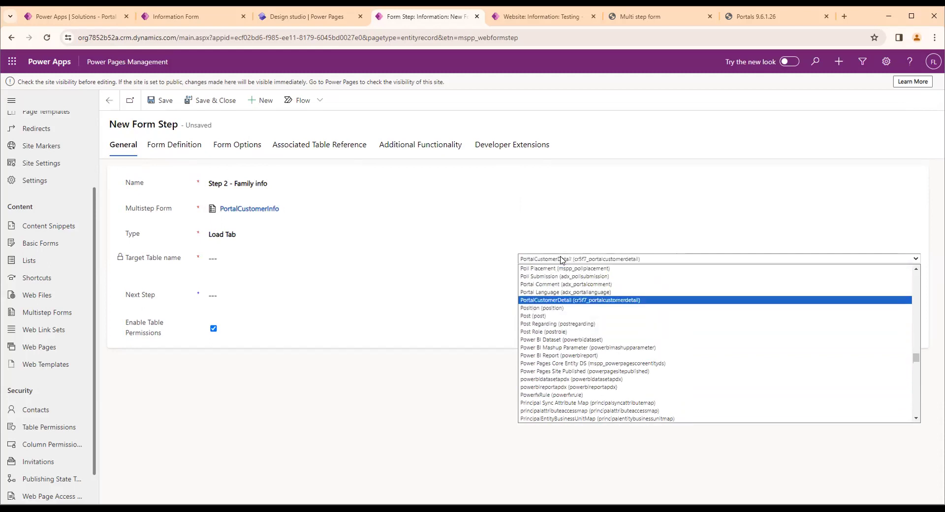
key("Return")
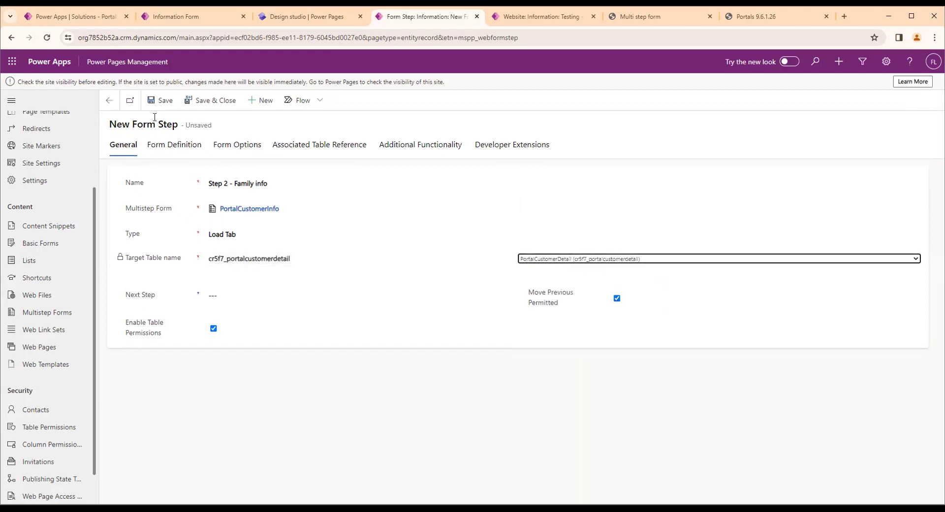
left_click(156, 104)
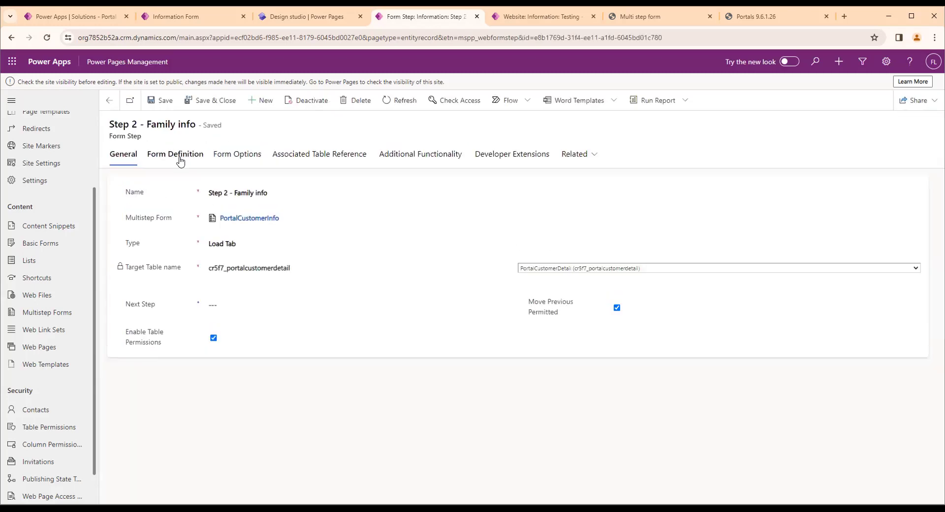
In Step 2's form definition, choose Edit mode, the Information form and the Family info tab, enable Auto Generate Steps From Tabs, and try to save
left_click(177, 156)
left_click(240, 193)
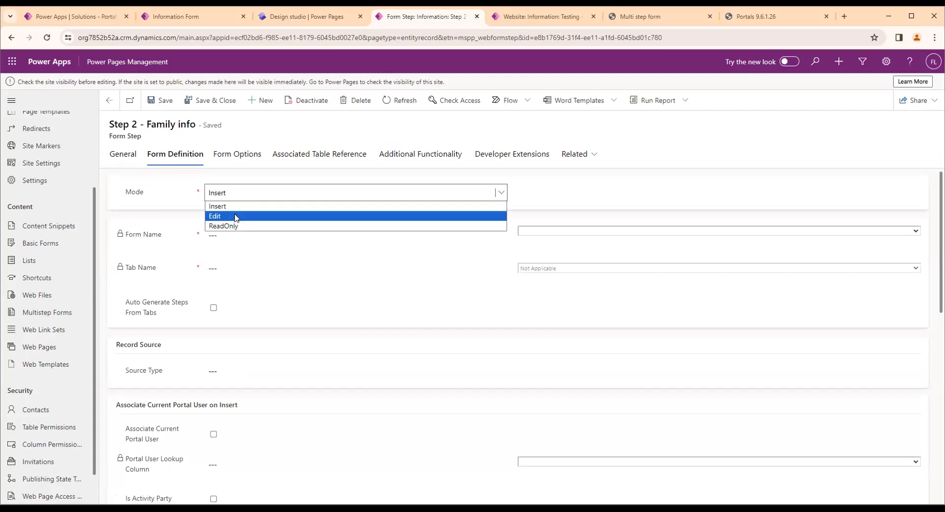
left_click(234, 217)
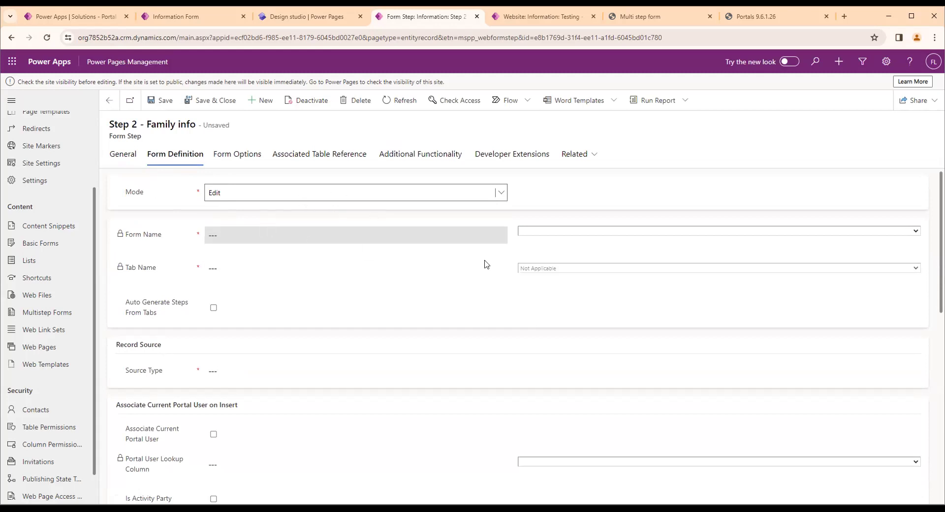
left_click(562, 232)
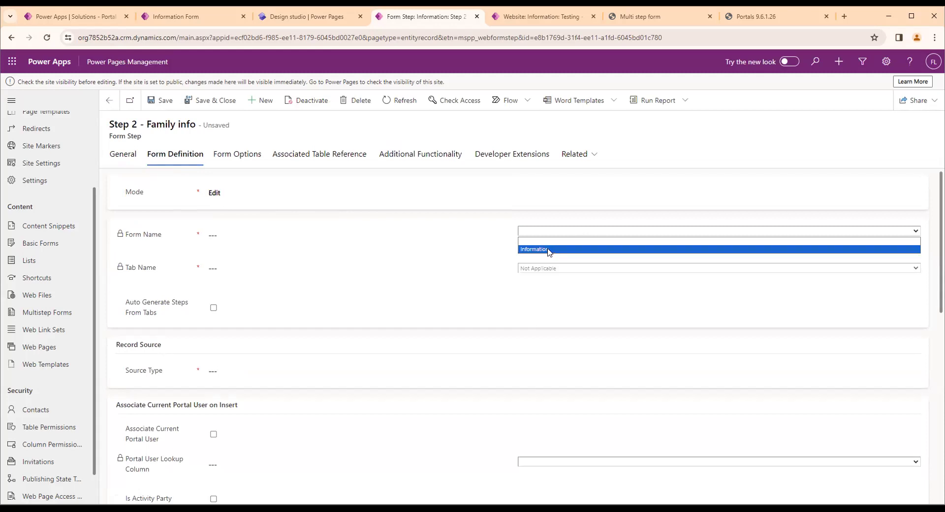
left_click(547, 249)
left_click(520, 270)
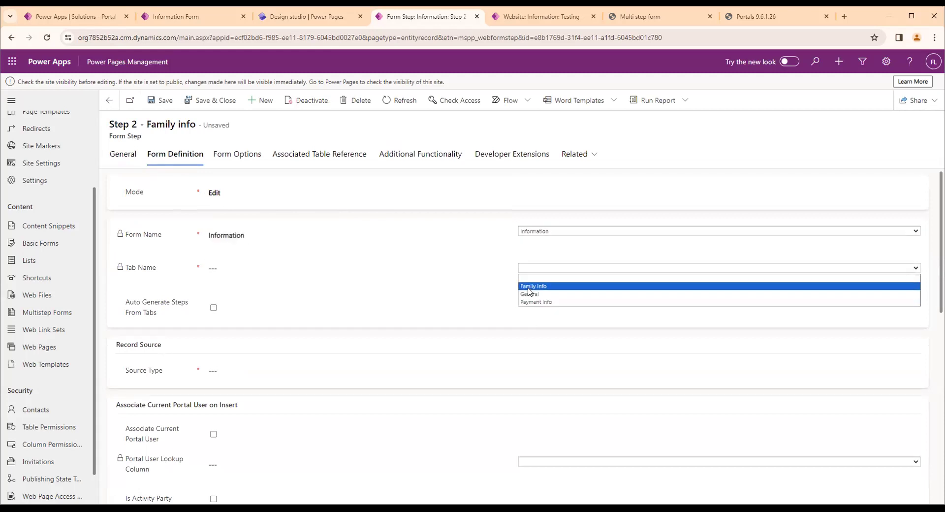
left_click(529, 289)
left_click(213, 308)
left_click(123, 158)
left_click(165, 100)
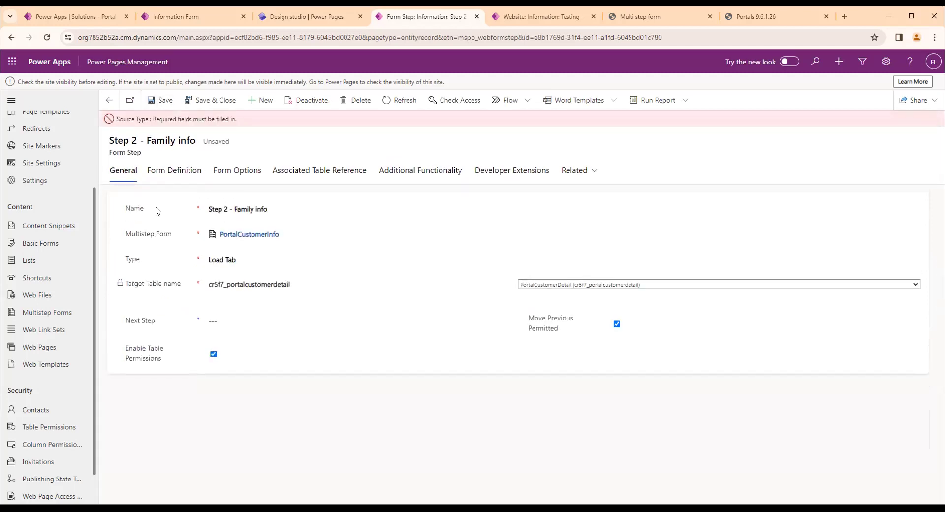
Set the record source type in Step 2's form definition to Query String
left_click(174, 180)
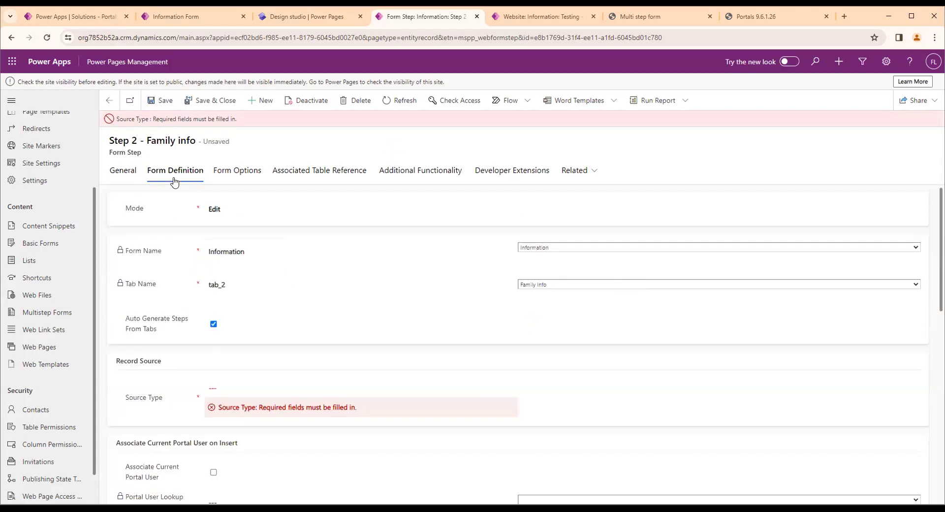
right_click(211, 390)
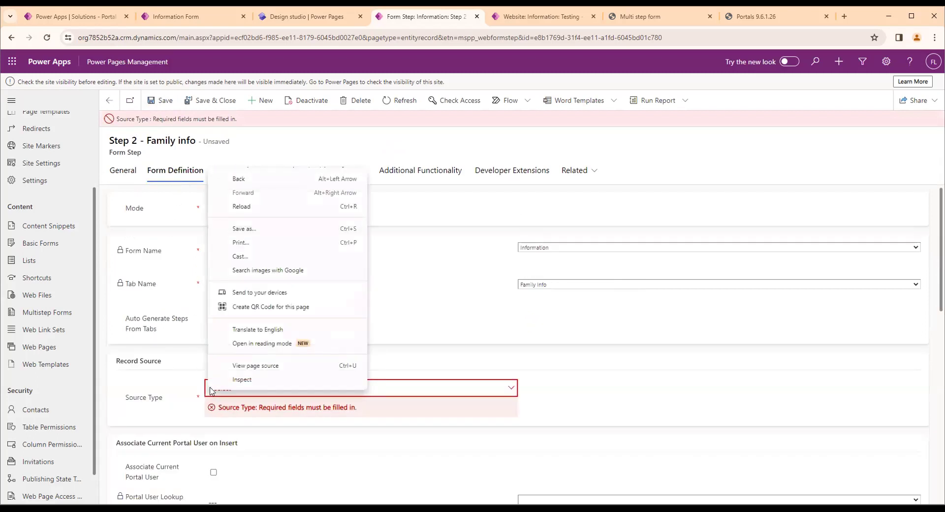
left_click(228, 408)
left_click(233, 410)
left_click(264, 419)
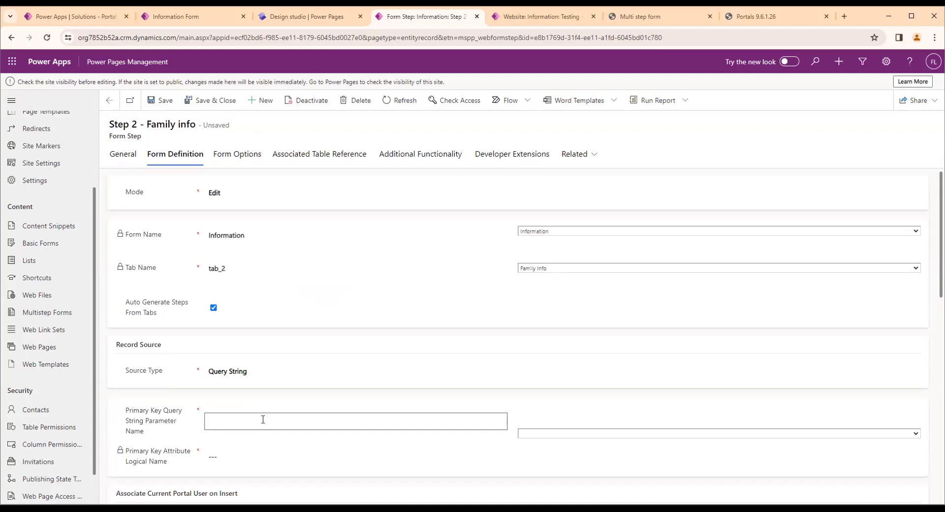
Set the primary key attribute to PortalCustomerDetail (cr5f7_portalcustomerdetailid) and its query string parameter name to id, and save the step
scroll(260, 421, "down", 1)
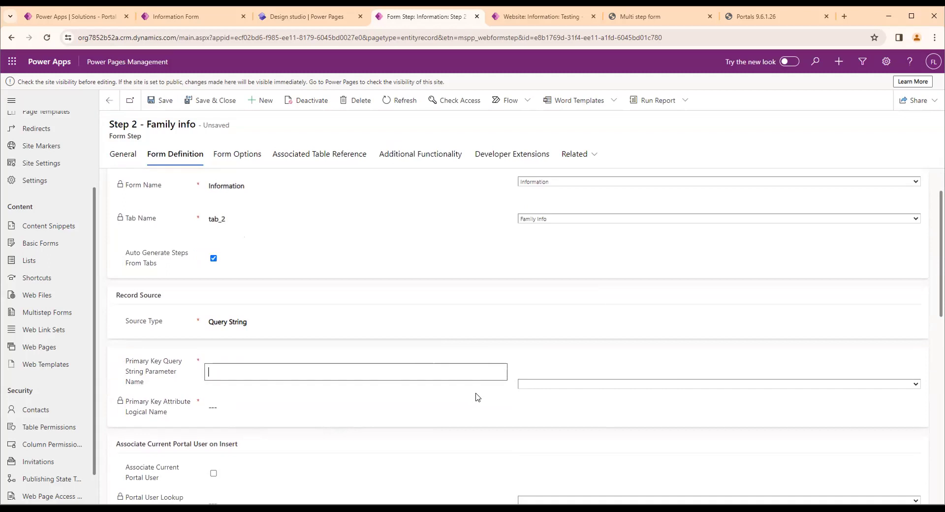
left_click(541, 385)
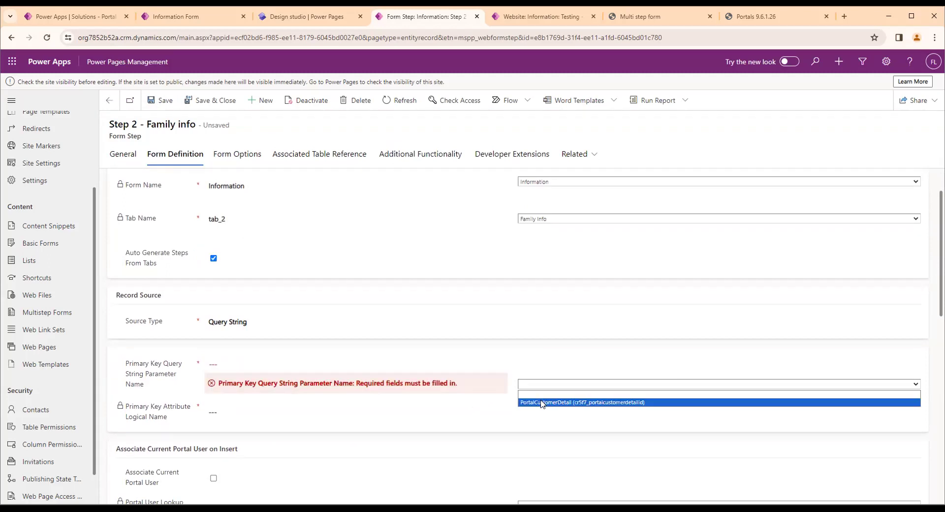
left_click(542, 403)
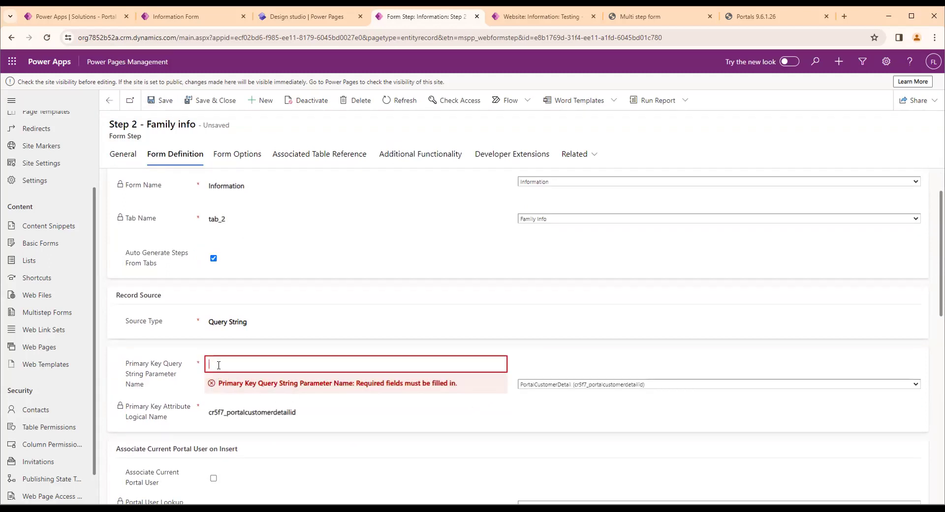
type("id")
left_click(192, 337)
left_click(160, 101)
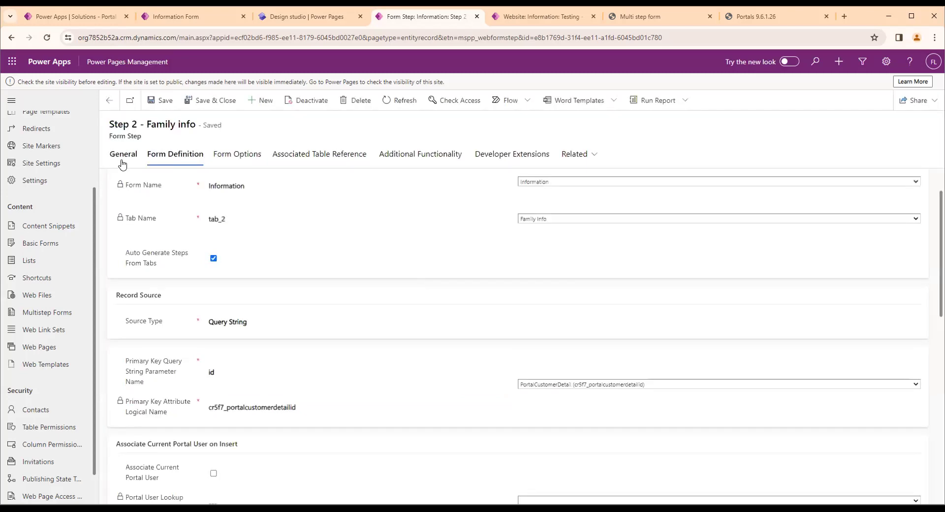
Add a new form step named Step 3 - Payment info to PortalCustomerInfo, with type Load Tab
left_click(119, 161)
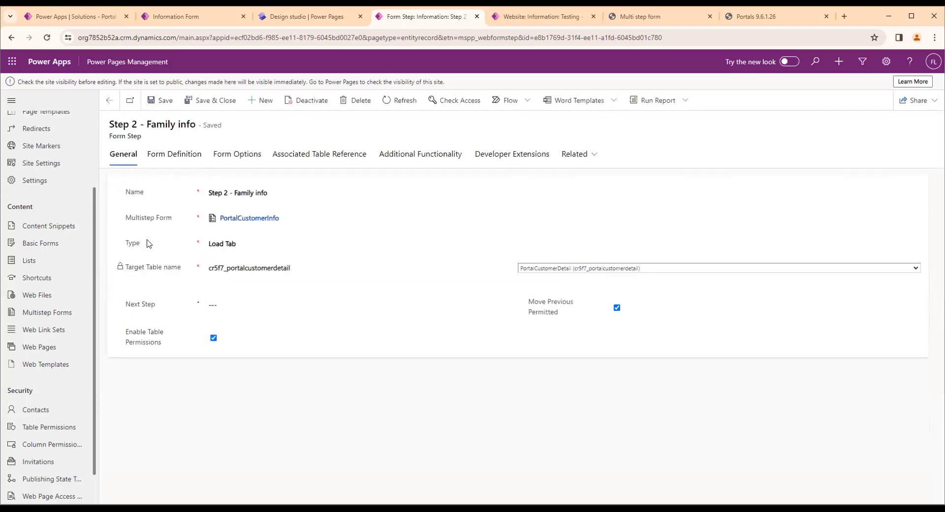
left_click(118, 101)
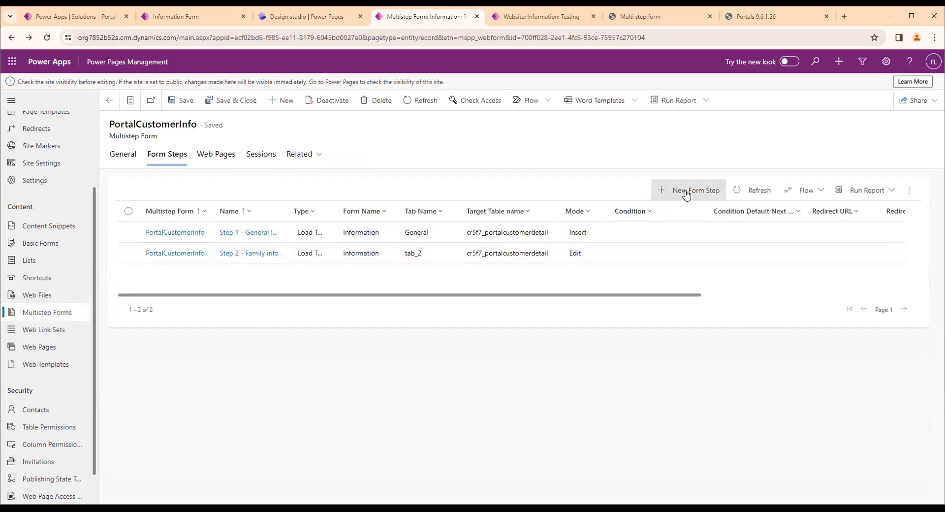
left_click(685, 191)
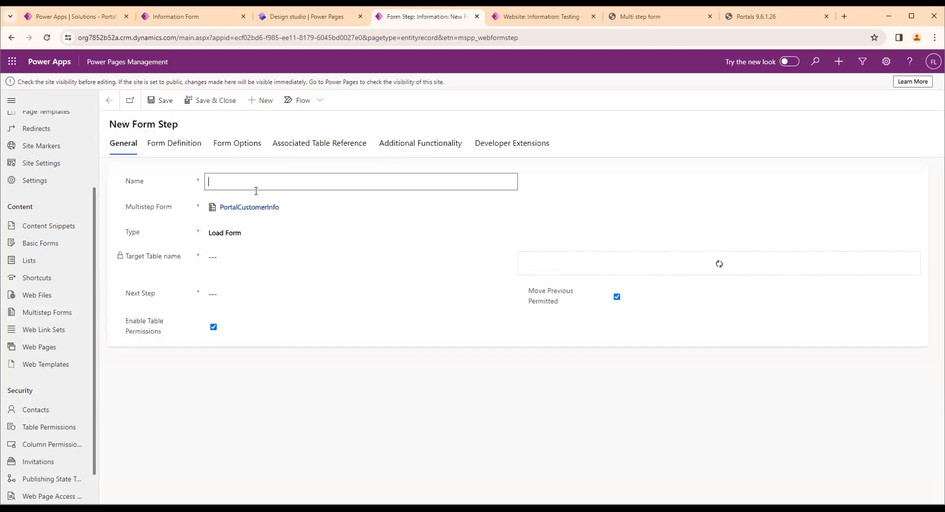
type("Step 3 - Payment info")
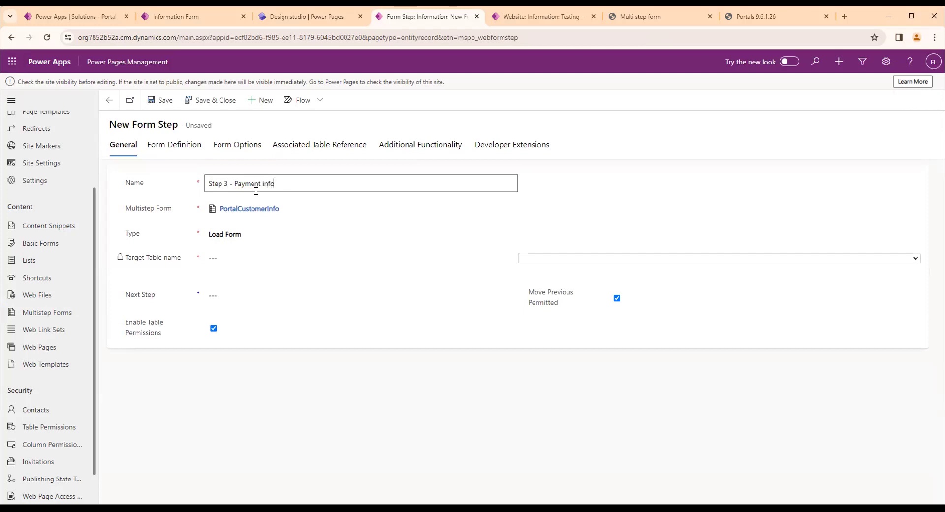
left_click(280, 237)
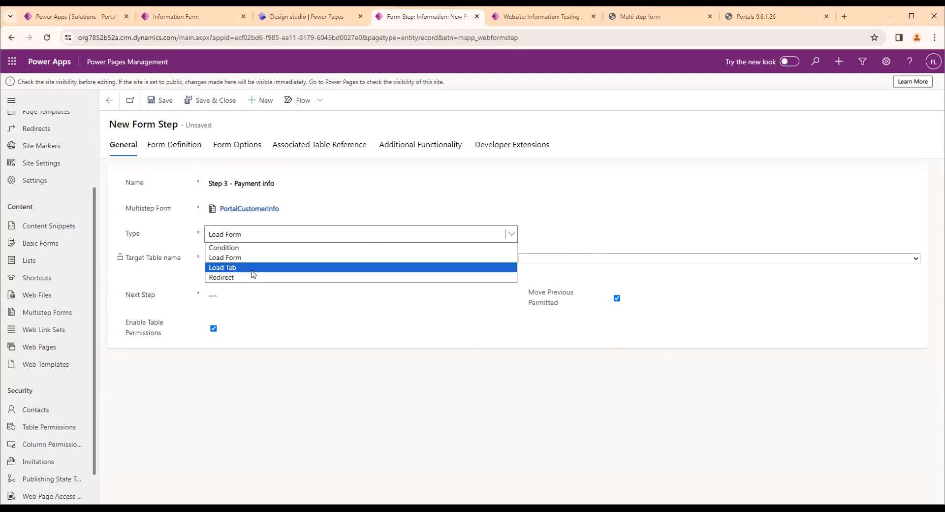
left_click(252, 268)
Set the new step's target table to PortalCustomerDetail (cr5f7_portalcustomerdetail) and save Step 3
left_click(536, 261)
type("poll)")
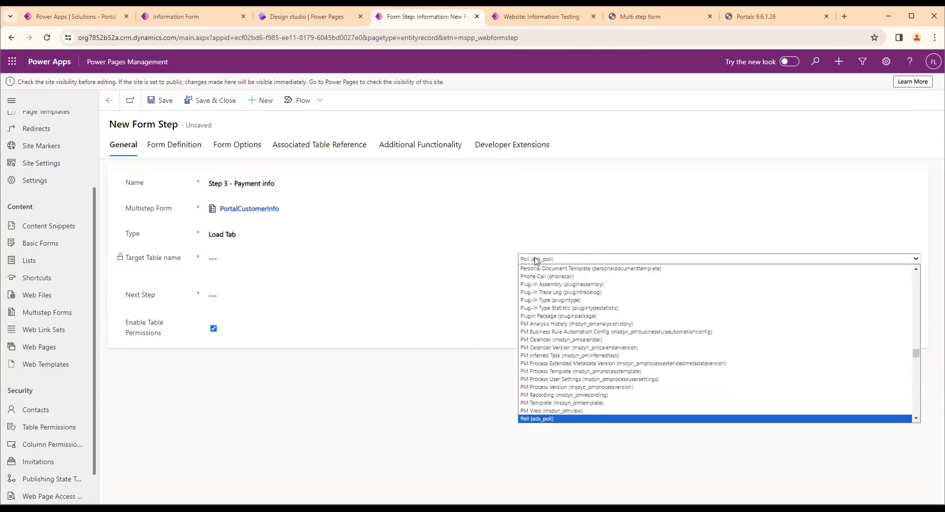
key("Down")
key("Down")
key("Down")
key("Down")
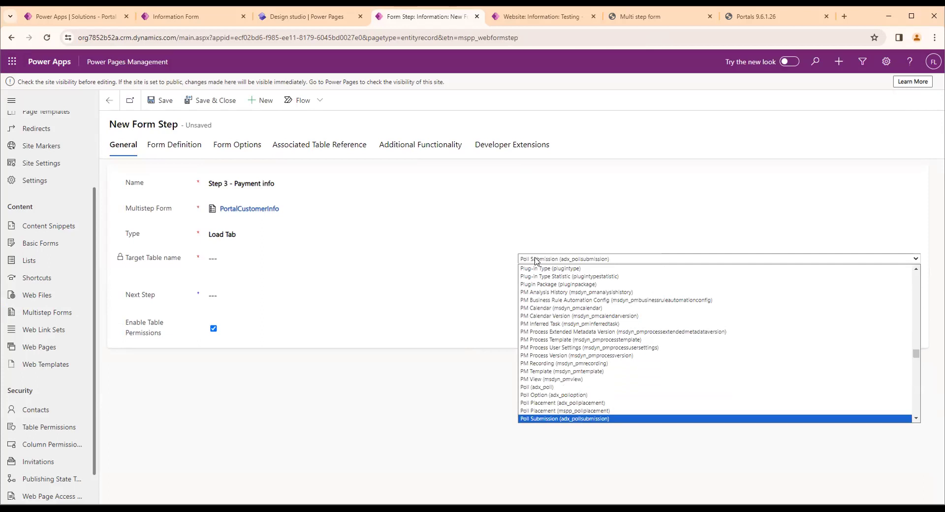
key("Down")
key("Down")
key("Down")
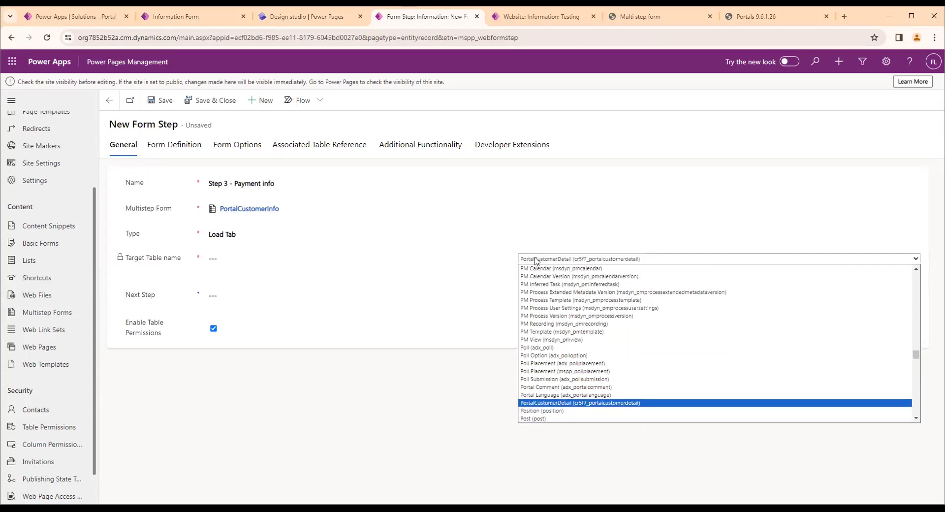
key("Return")
left_click(183, 153)
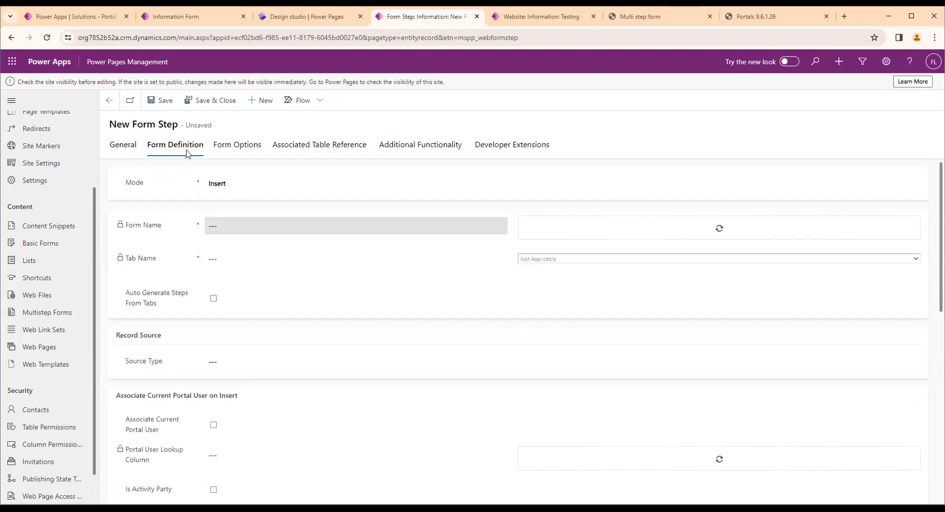
left_click(162, 100)
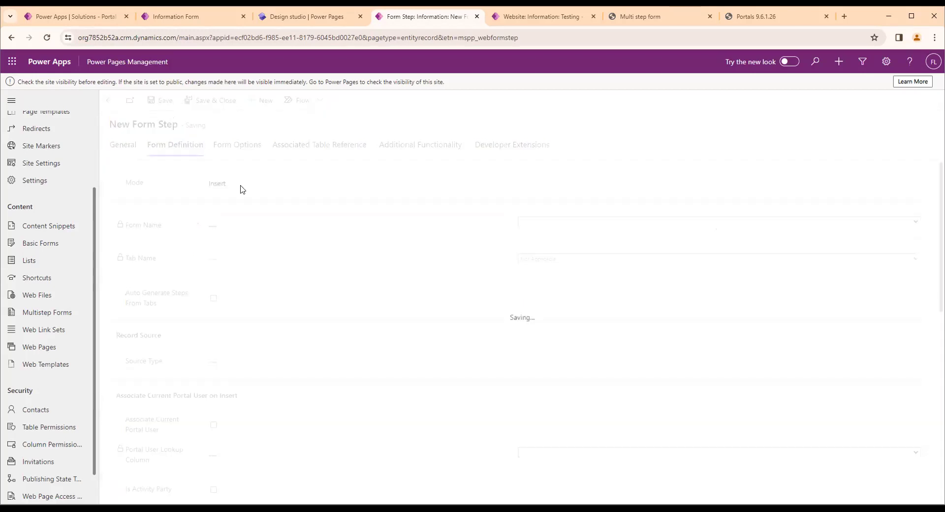
In Step 3's form definition, choose Edit mode, the Information form and the Payment info tab, and enable Auto Generate Steps From Tabs
left_click(231, 191)
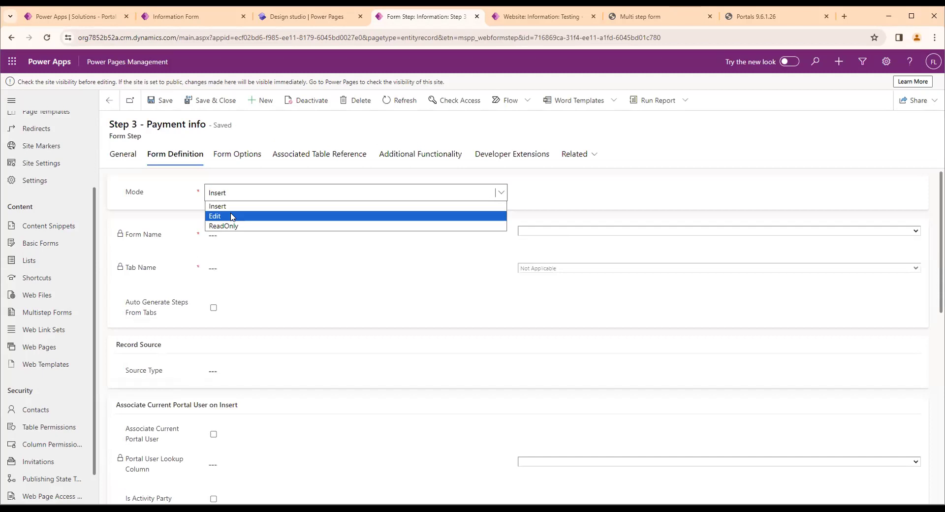
left_click(231, 216)
left_click(541, 232)
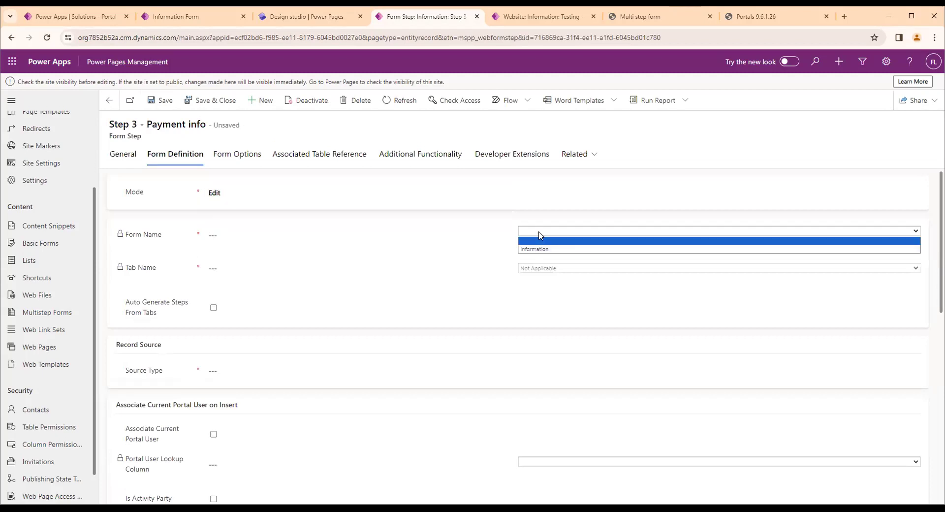
left_click(543, 250)
left_click(548, 269)
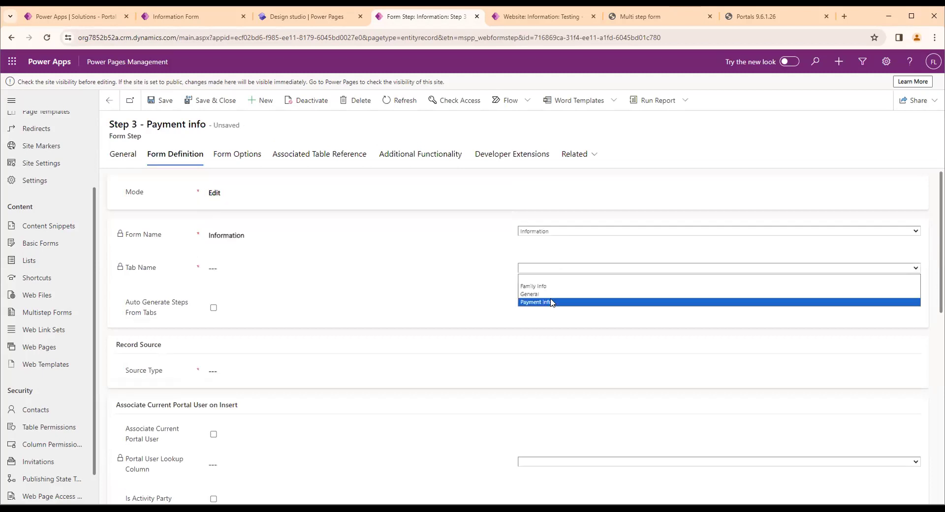
left_click(551, 302)
left_click(213, 308)
Set Step 3's record source to Query String with parameter name id and primary key attribute PortalCustomerDetail (cr5f7_portalcustomerdetailid), and save
left_click(213, 373)
left_click(212, 373)
left_click(231, 394)
left_click(237, 420)
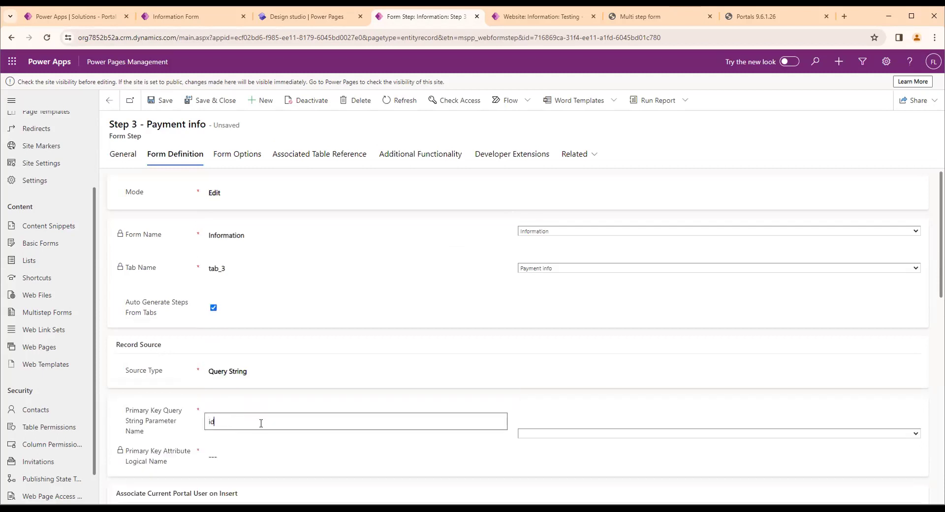
left_click(662, 436)
left_click(590, 452)
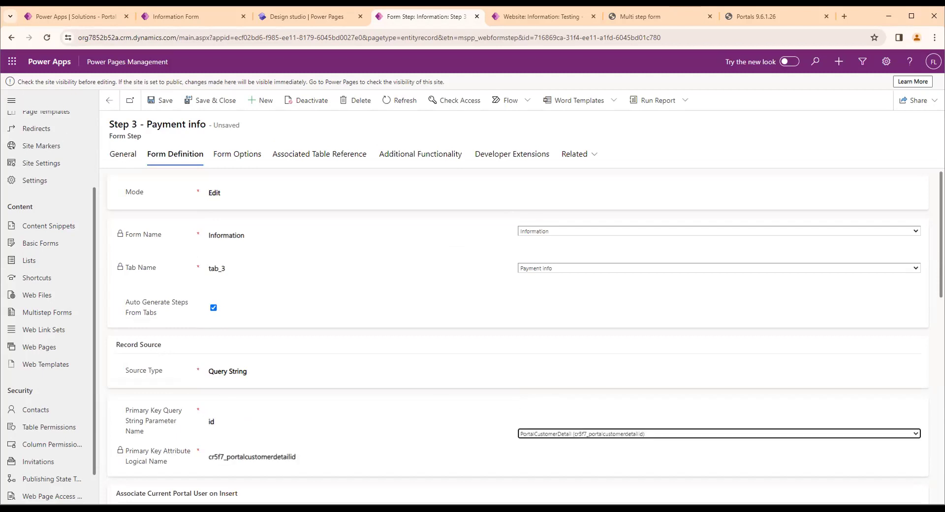
left_click(148, 99)
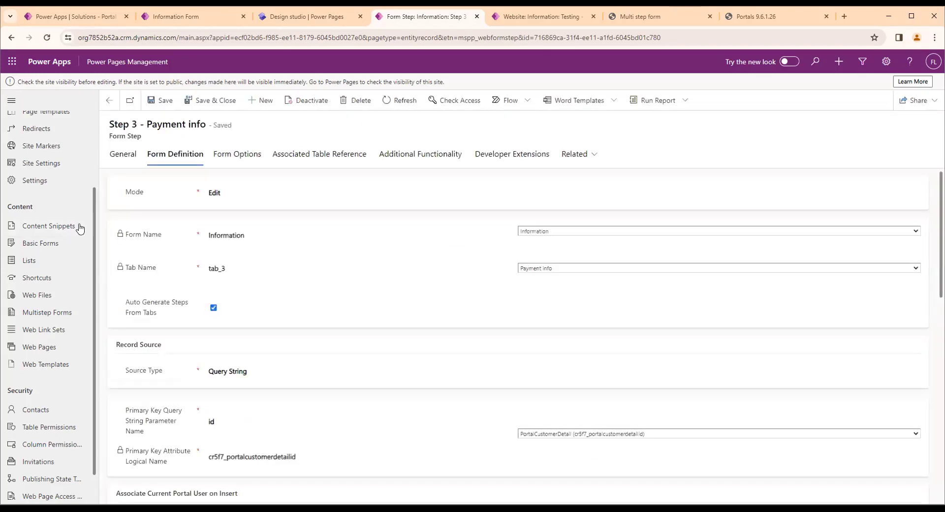
Return to the PortalCustomerInfo multistep form and check its Start Step in the general settings
left_click(109, 100)
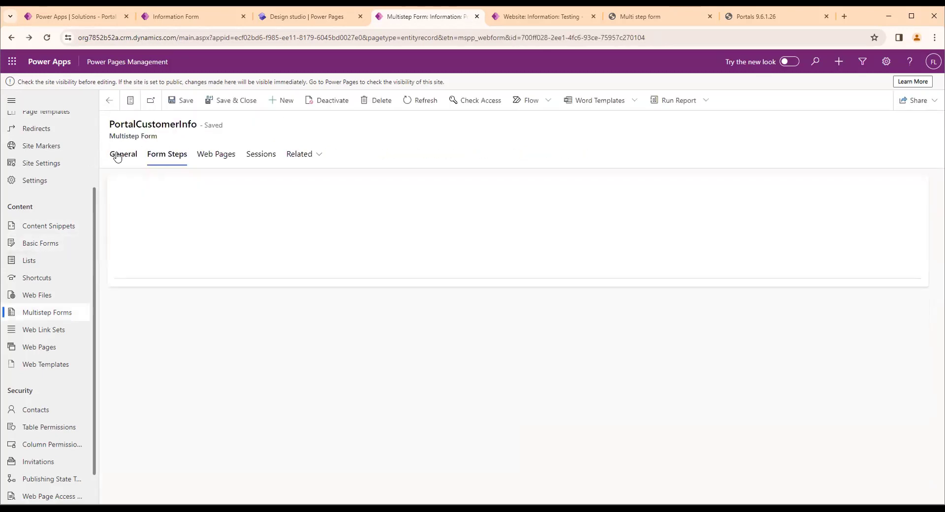
left_click(117, 162)
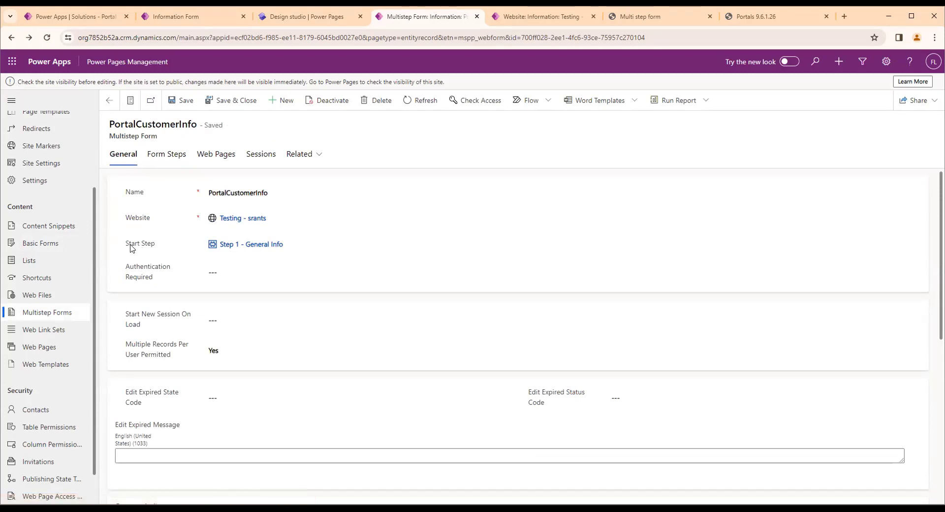
left_click_drag(127, 245, 169, 246)
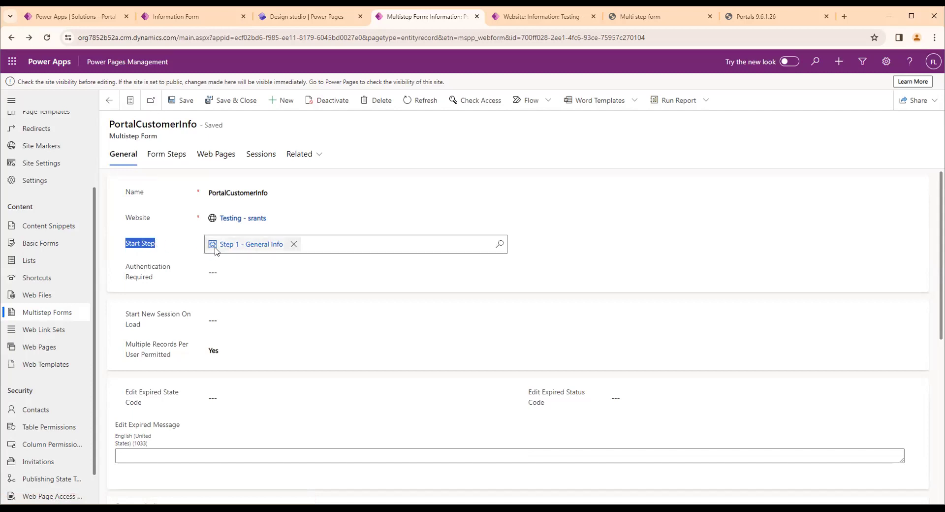
Open Step 1 - General Info from the form steps list, set its next step to Step 2 - Family info, and save
left_click(148, 154)
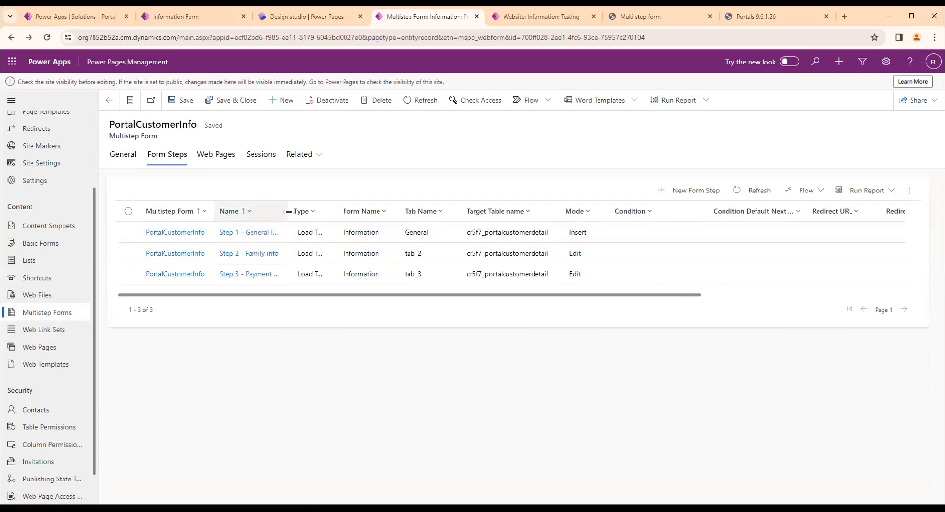
left_click_drag(287, 211, 479, 258)
left_click(352, 231)
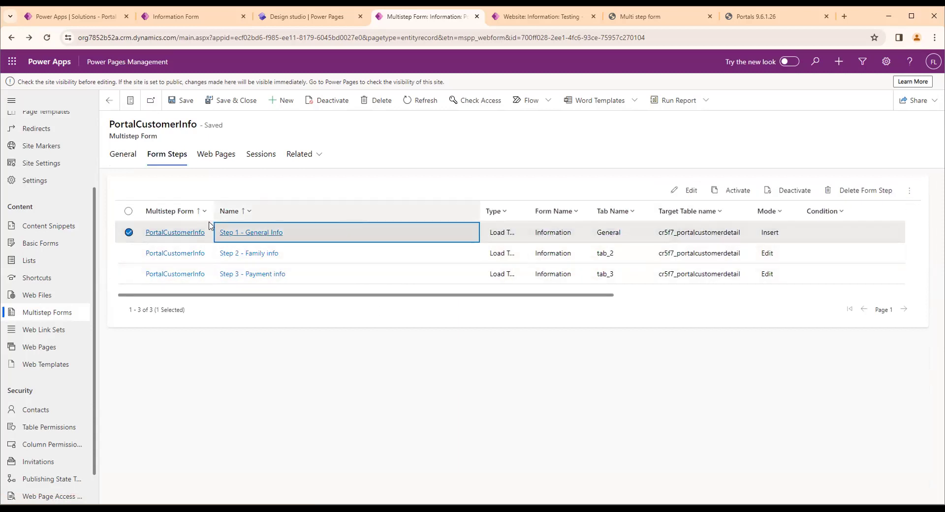
left_click(684, 190)
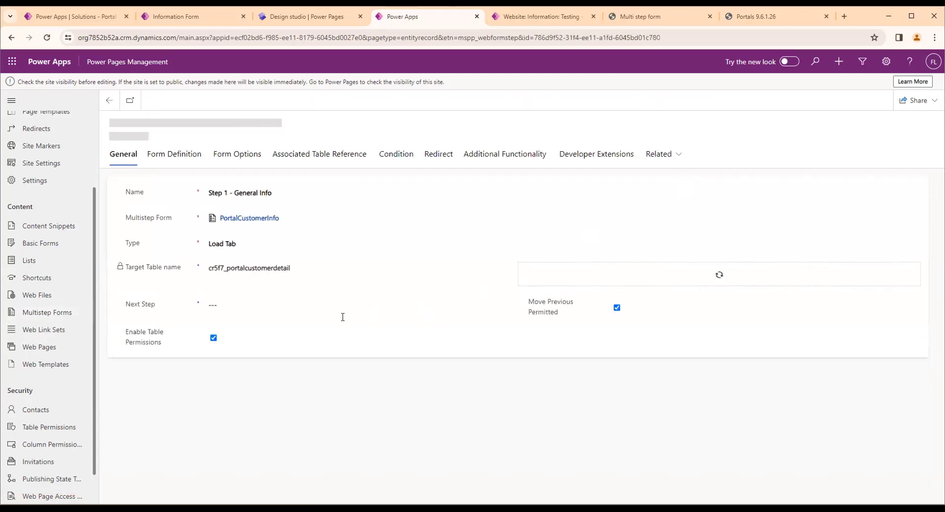
left_click_drag(157, 305, 131, 307)
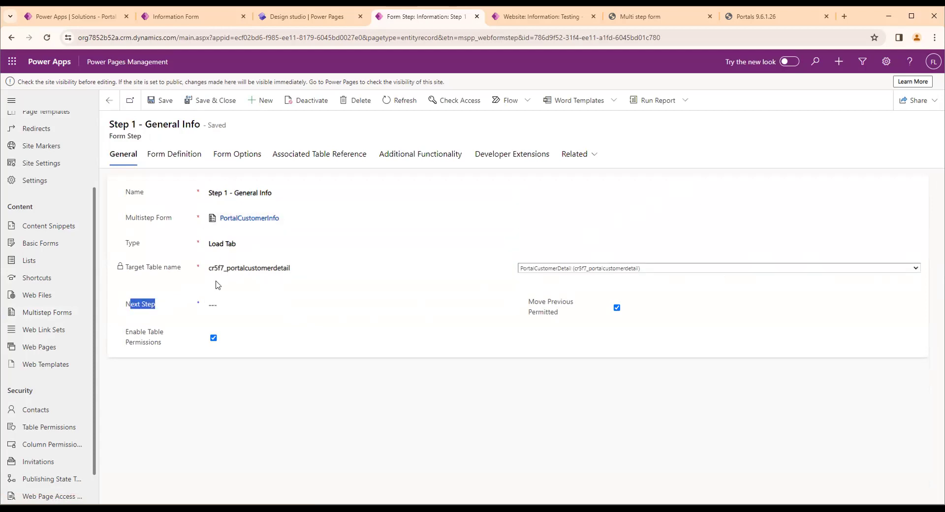
left_click(213, 304)
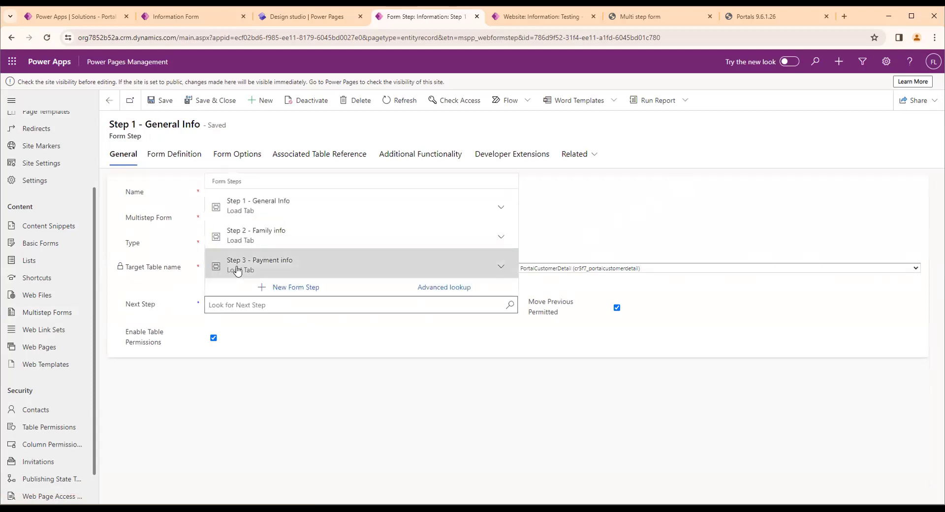
left_click(246, 243)
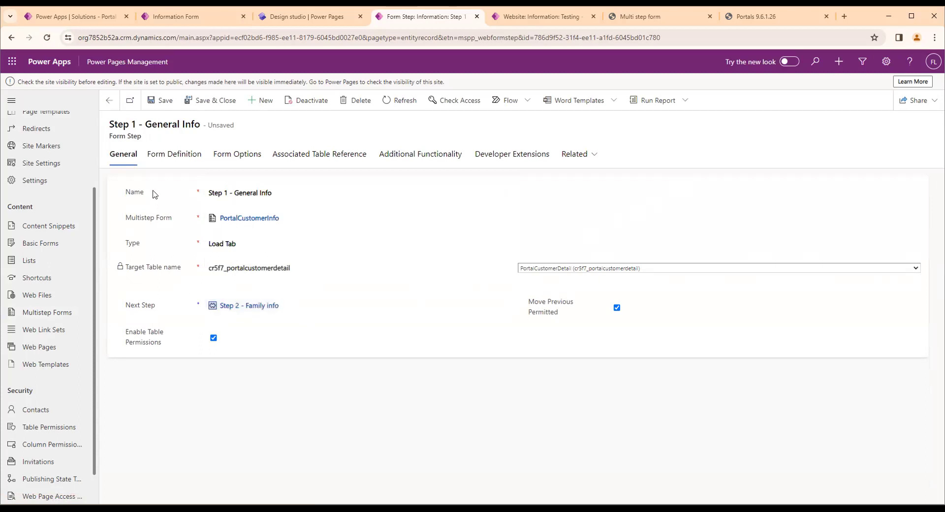
left_click(153, 104)
Open the linked Step 2 - Family info, set its next step to Step 3 - Payment info, and save
left_click(234, 309)
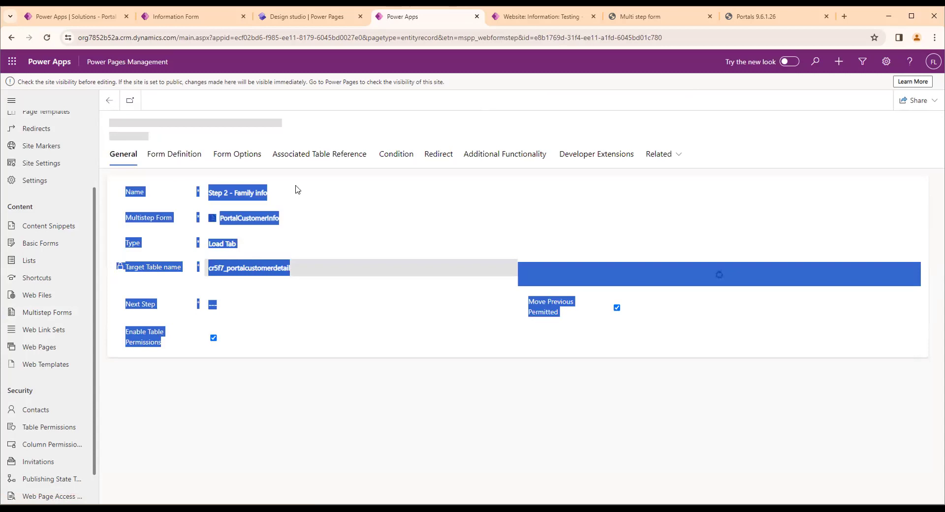
left_click(217, 304)
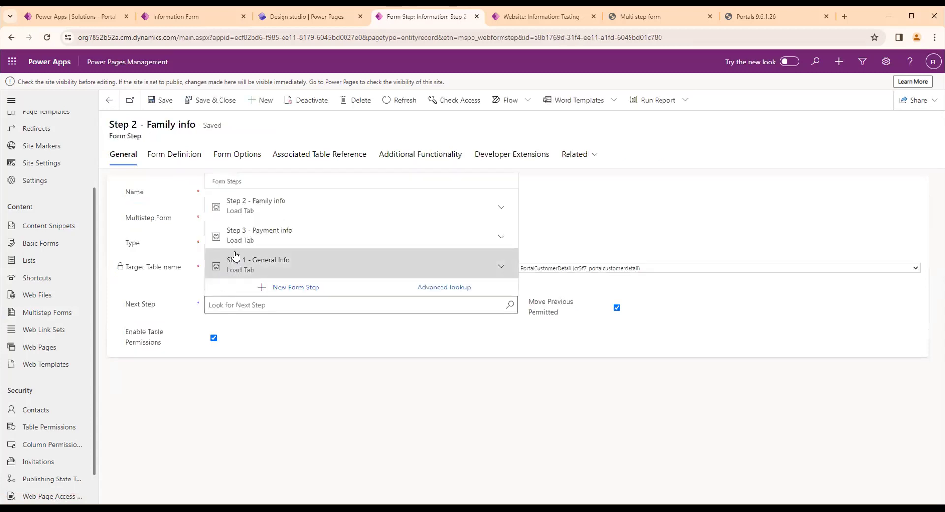
left_click(244, 231)
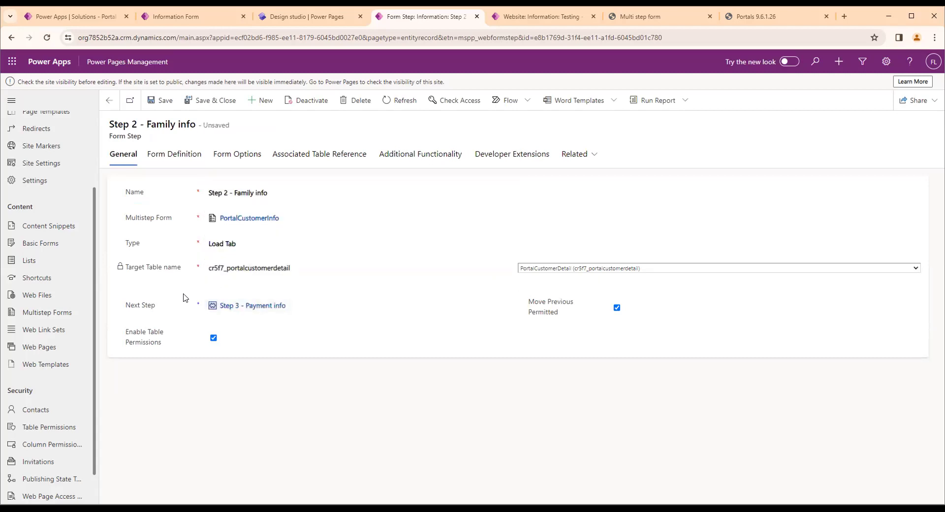
left_click(155, 98)
Clear the portal's cache from its about page and reload the Multi step form page on the site
left_click(738, 19)
left_click(231, 247)
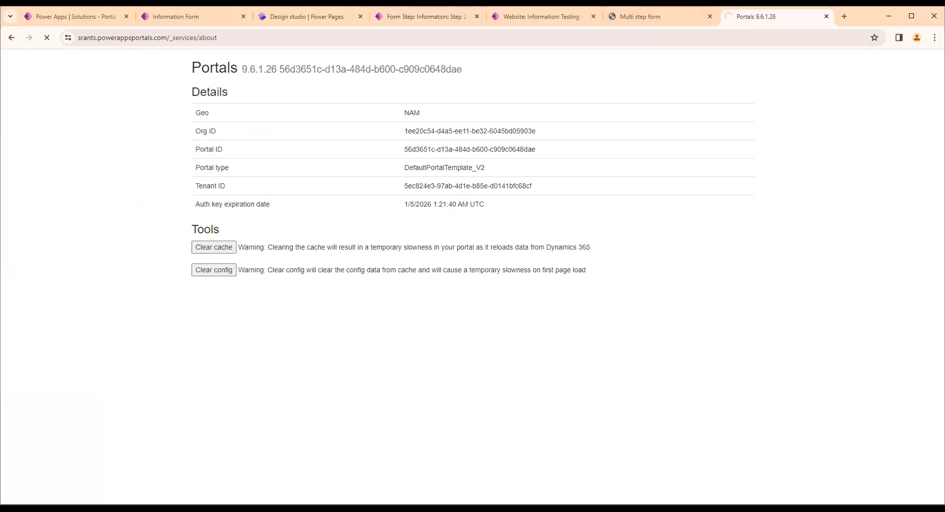
left_click(681, 22)
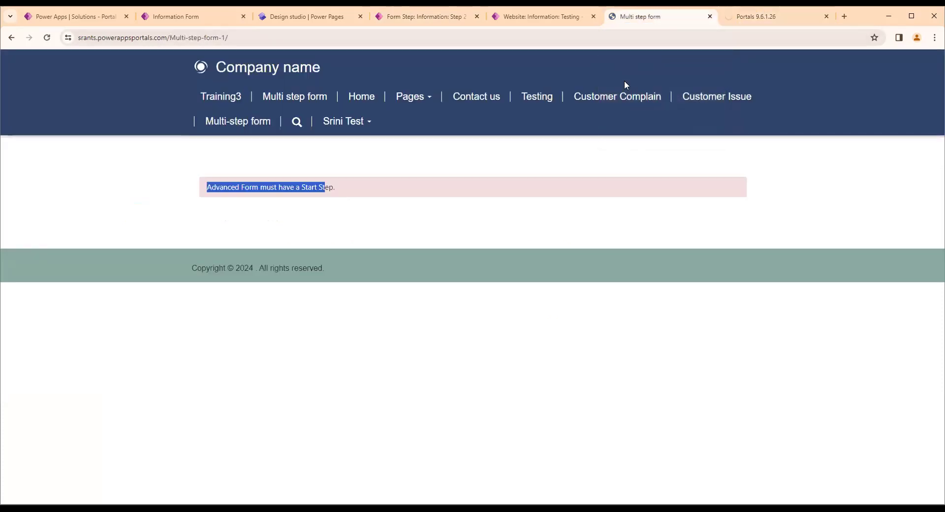
left_click(592, 43)
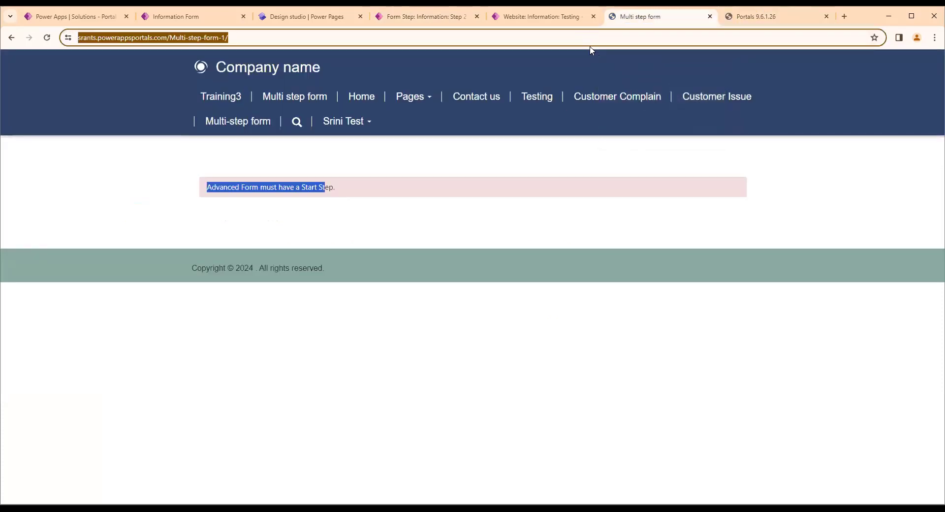
key("Return")
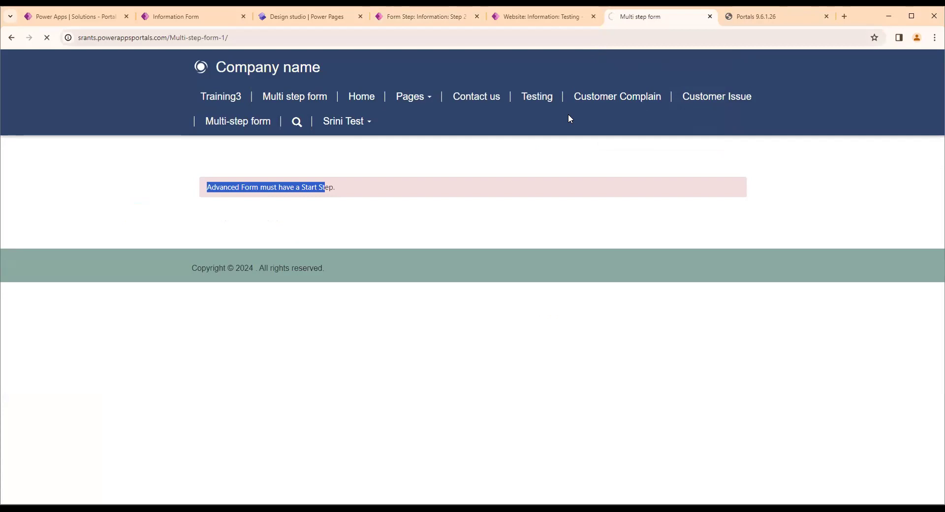
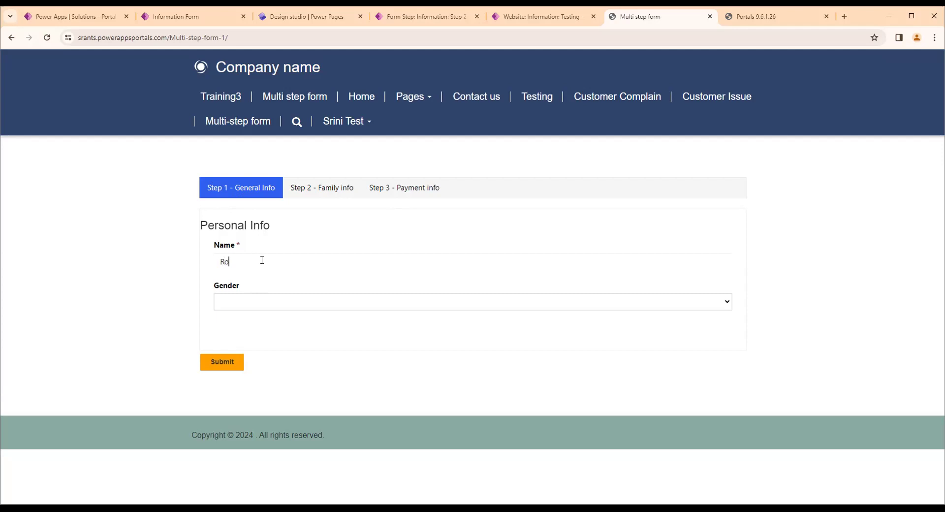
Set the gender to Male in Step 1 - General Info and submit that step
left_click(464, 305)
left_click(357, 325)
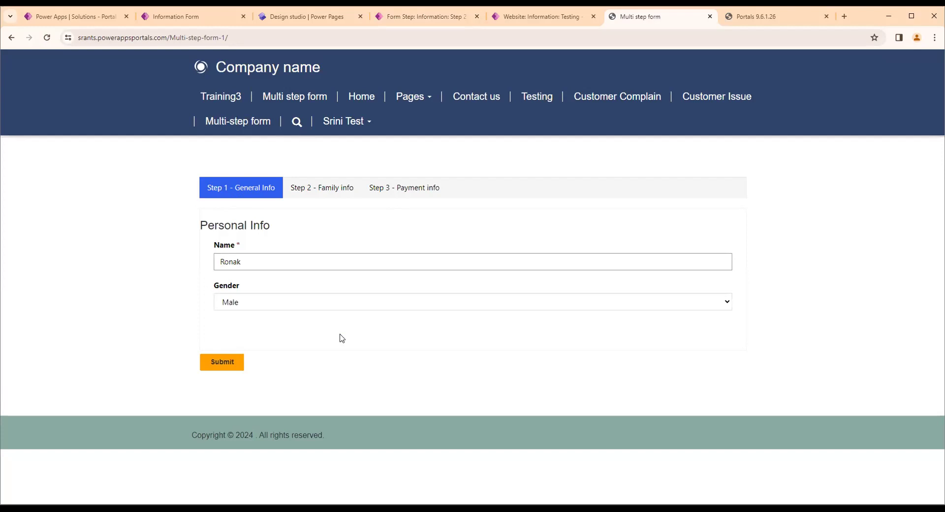
left_click(222, 363)
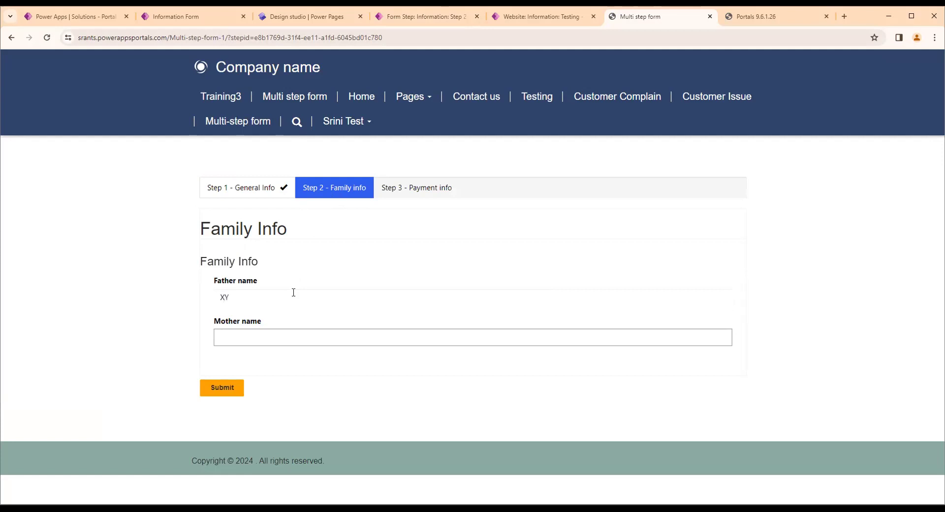
Fill in the father's and mother's names in Step 2 - Family info and submit that step
left_click(302, 337)
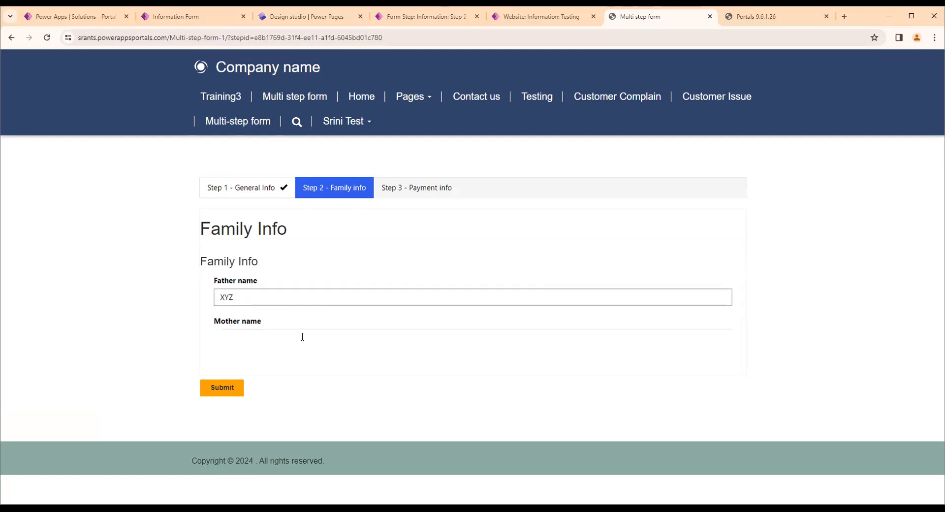
type("RRR")
left_click(276, 355)
left_click(222, 389)
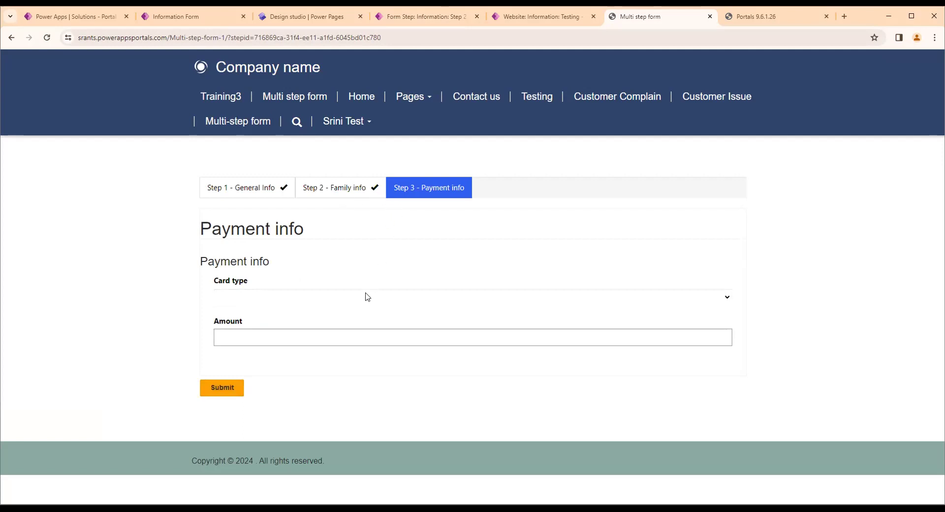
Choose Rupay as the card type, enter 10000 as the amount, and submit Step 3 - Payment info
left_click(315, 300)
left_click(249, 321)
left_click(258, 338)
type("10000")
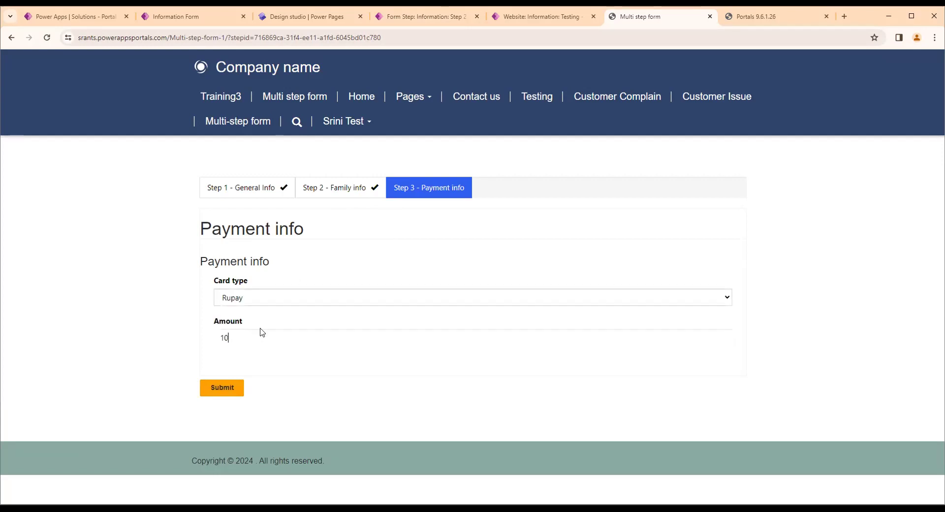
left_click(261, 364)
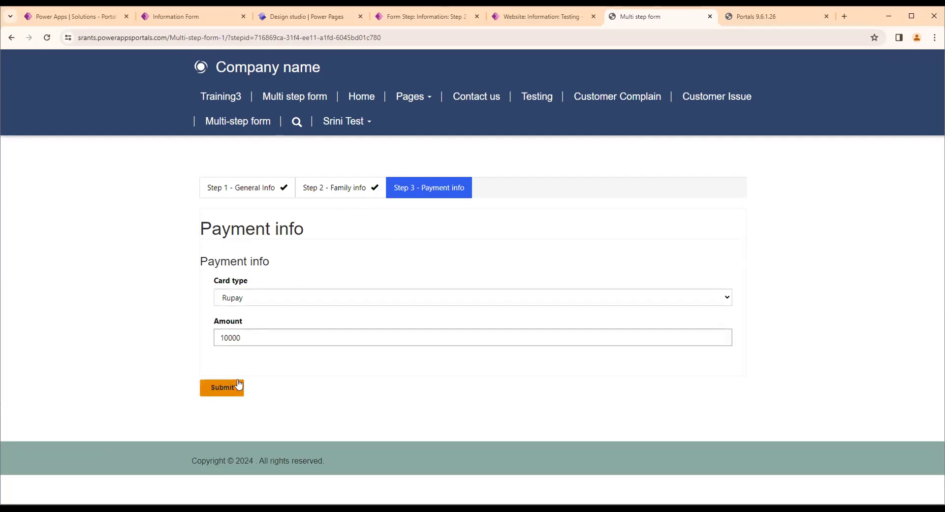
left_click(238, 387)
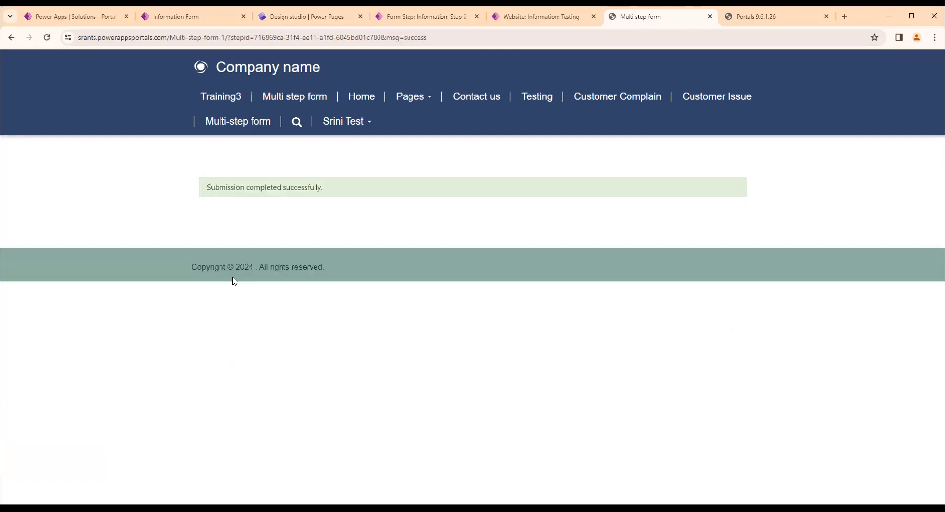
left_click_drag(207, 186, 294, 187)
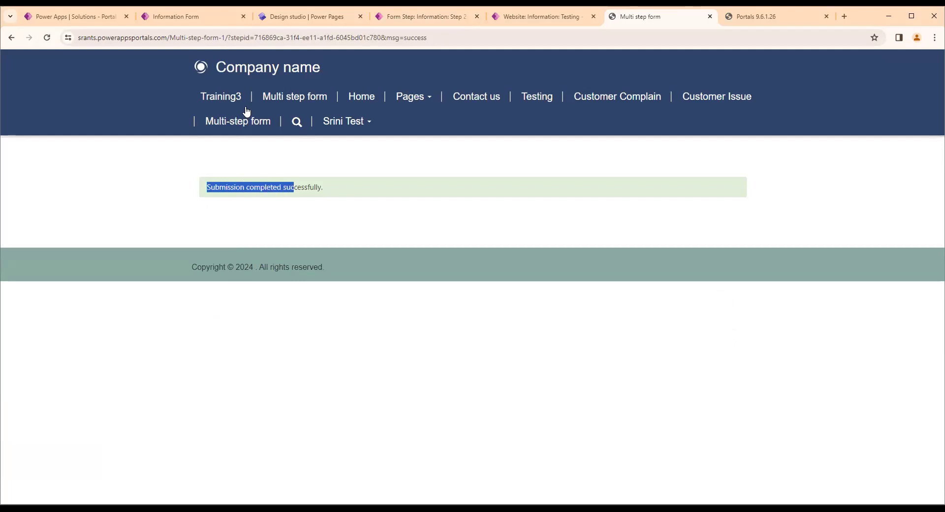
Open the PortalCustomerDetail table in Power Apps and show its Father name and Mother name columns in the data grid
left_click(108, 19)
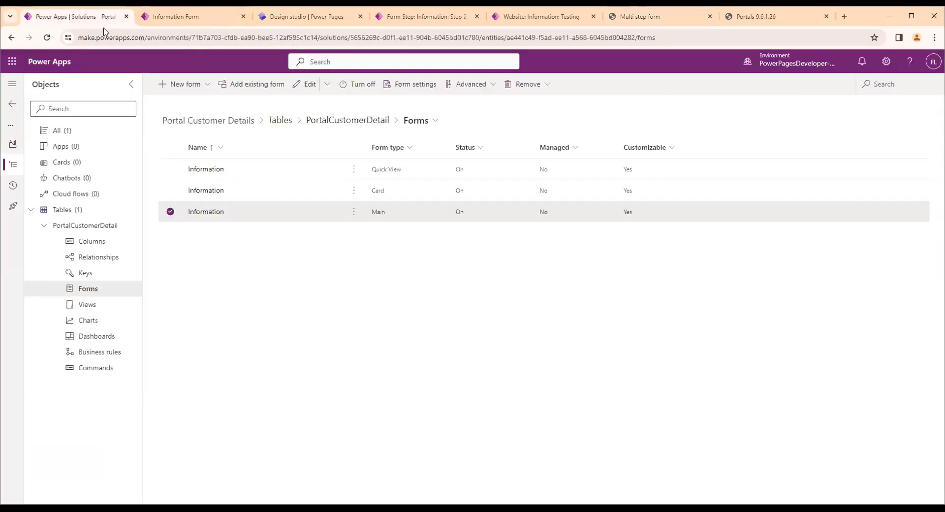
left_click(91, 231)
left_click(91, 227)
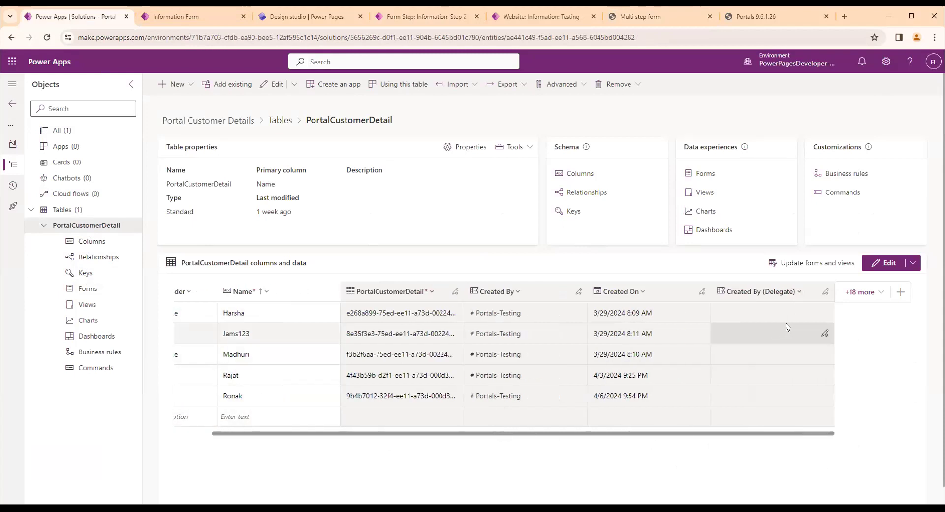
left_click(854, 293)
left_click(685, 337)
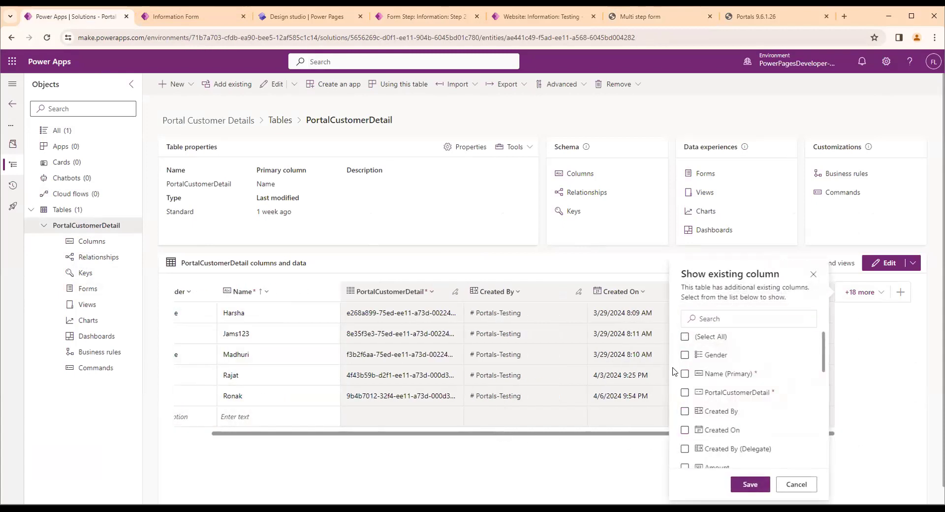
scroll(680, 384, "down", 3)
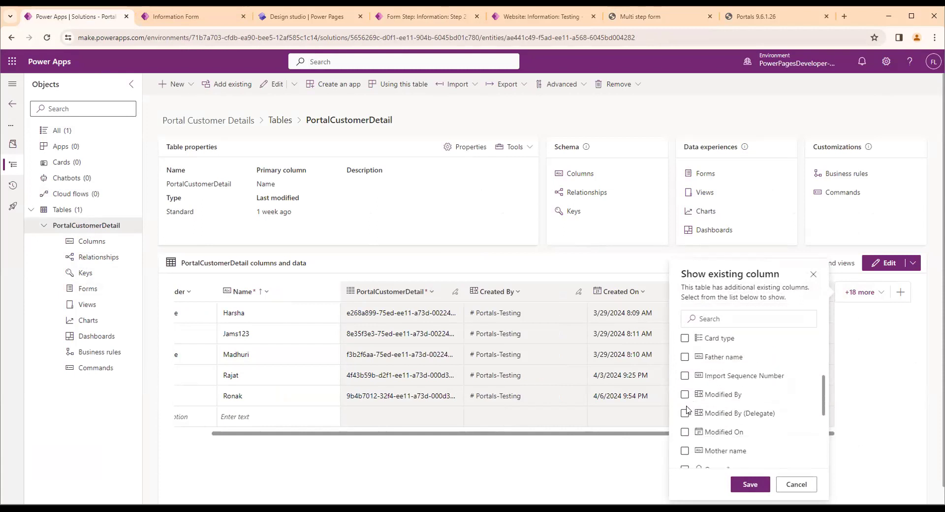
left_click(684, 357)
scroll(684, 414, "down", 1)
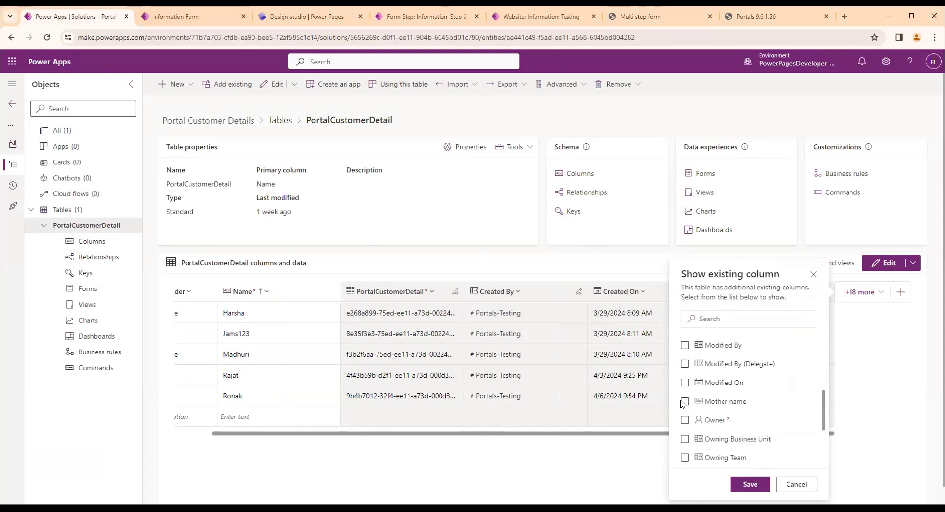
scroll(684, 404, "down", 3)
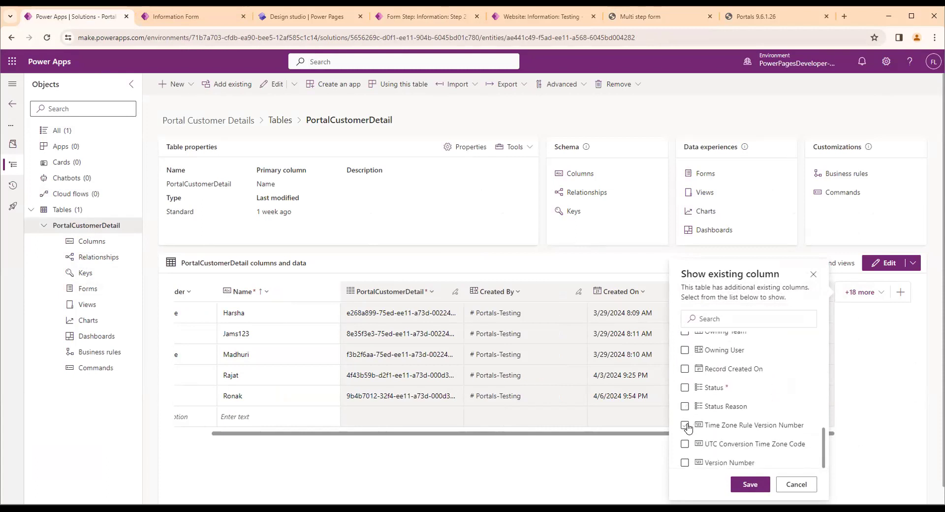
left_click(731, 483)
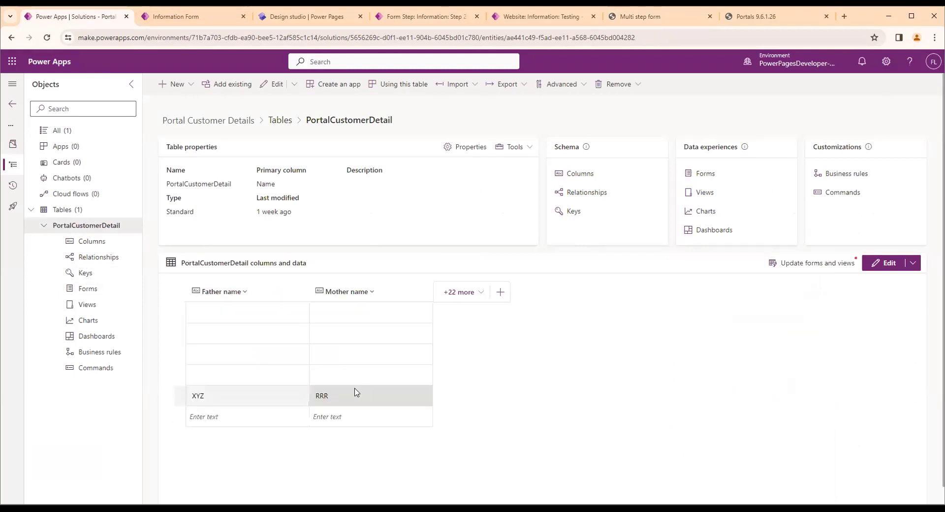
Add the Amount, Gender and Name columns to the displayed PortalCustomerDetail data
left_click(466, 292)
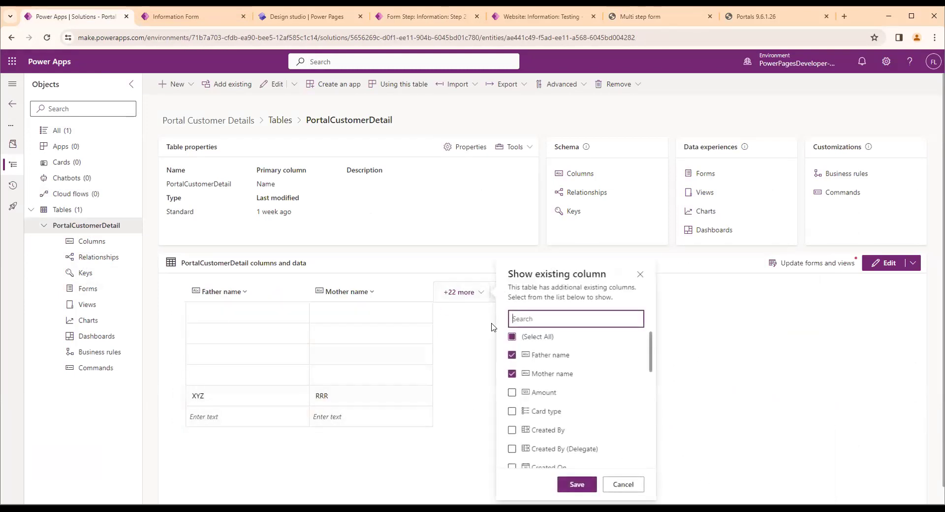
scroll(523, 394, "down", 3)
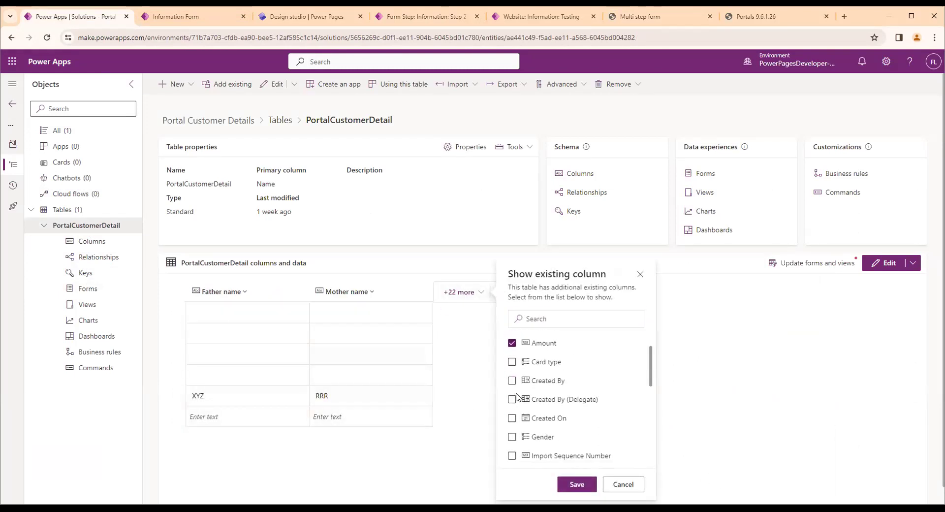
left_click(513, 387)
scroll(519, 398, "down", 2)
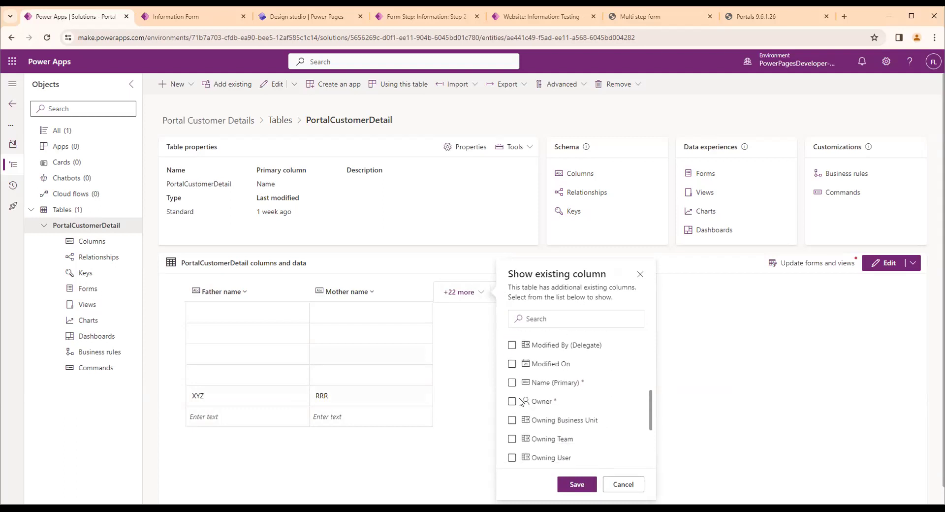
left_click(512, 382)
left_click(574, 485)
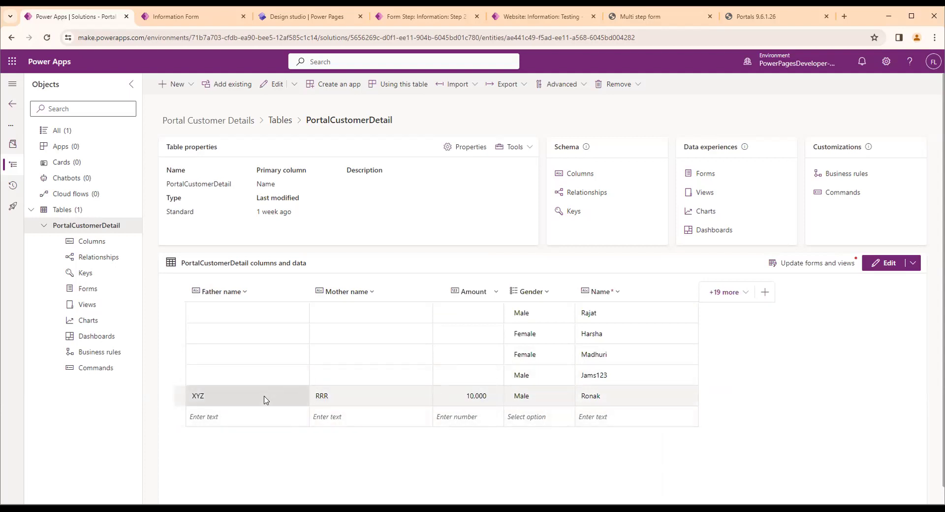
Check the family names, amount, gender and name stored in the newly submitted customer record
left_click(246, 396)
left_click(334, 399)
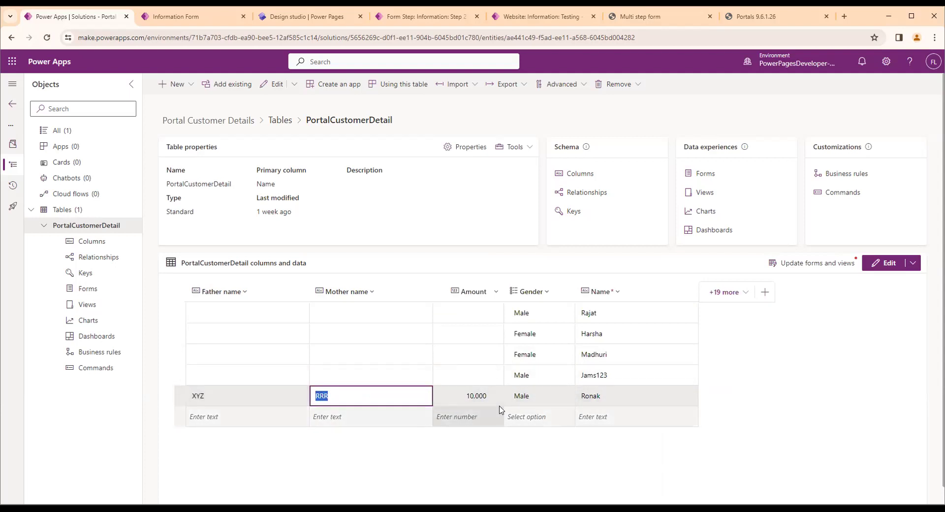
left_click(485, 399)
left_click(521, 403)
left_click(590, 403)
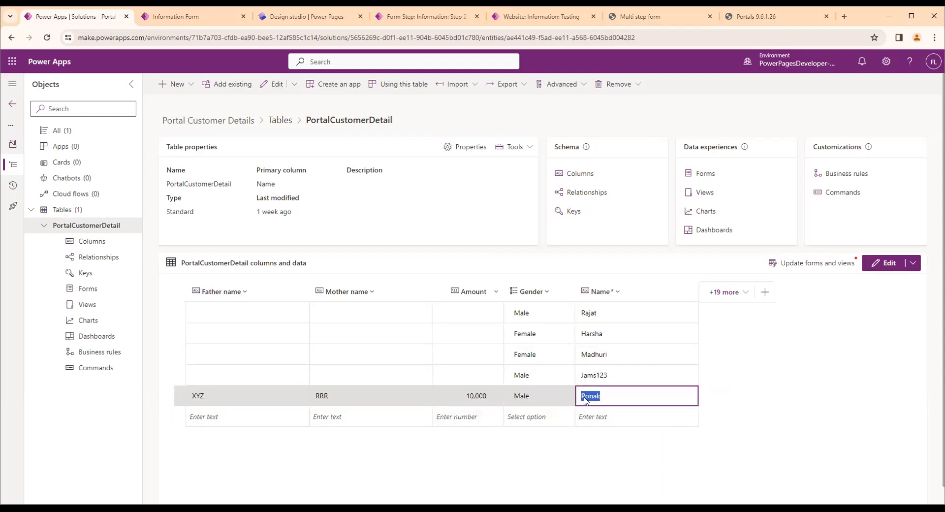
Return to the portal site and reopen the Multi step form page with a blank first step
left_click(420, 16)
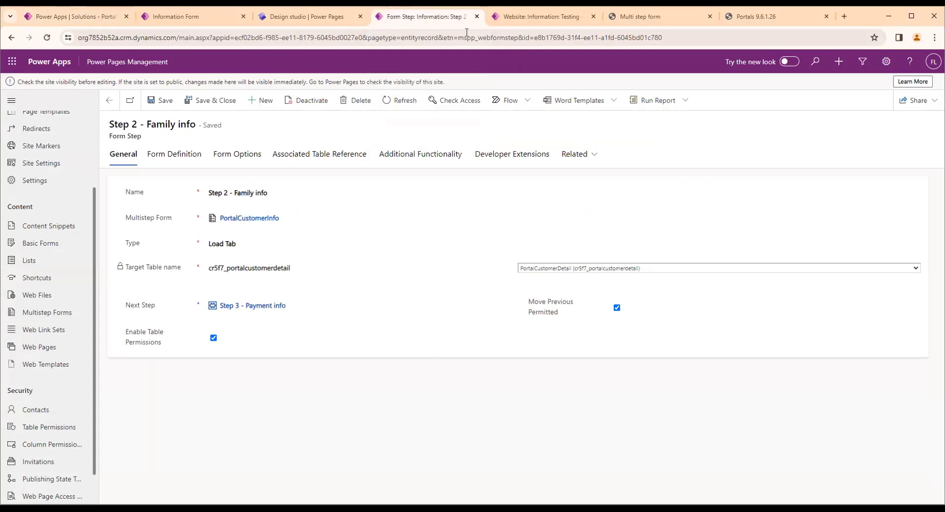
left_click(640, 16)
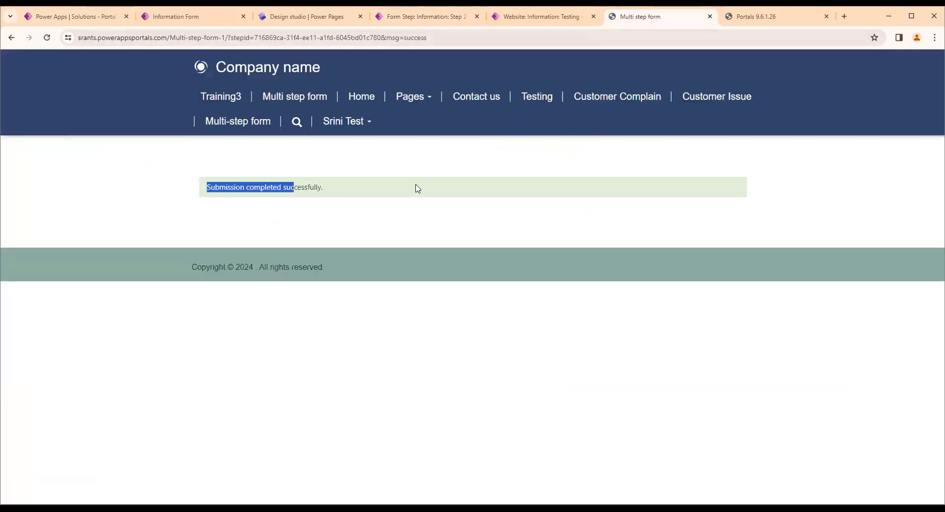
left_click(298, 102)
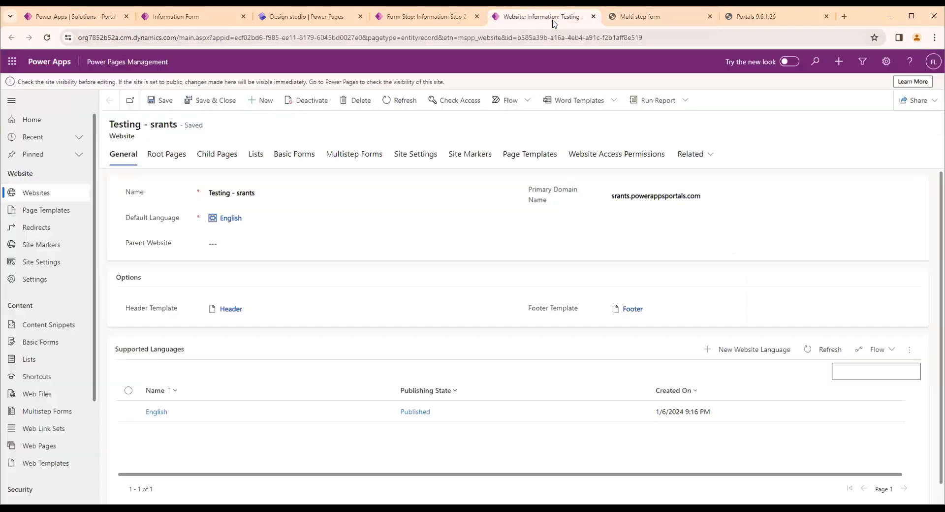
Close the website record and open the PortalCustomerInfo multistep form in Power Pages Management at its Progress Indicator settings
left_click(551, 19)
key("ctrl+w")
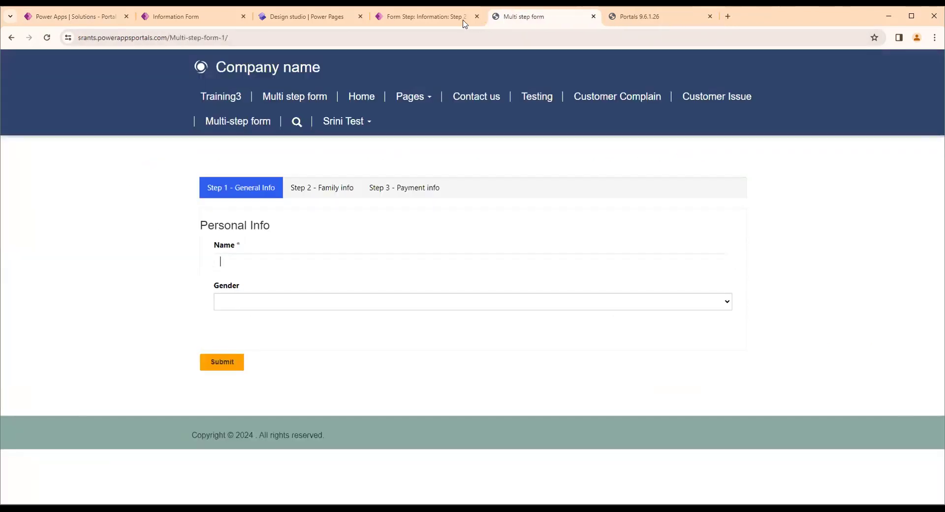
left_click(418, 16)
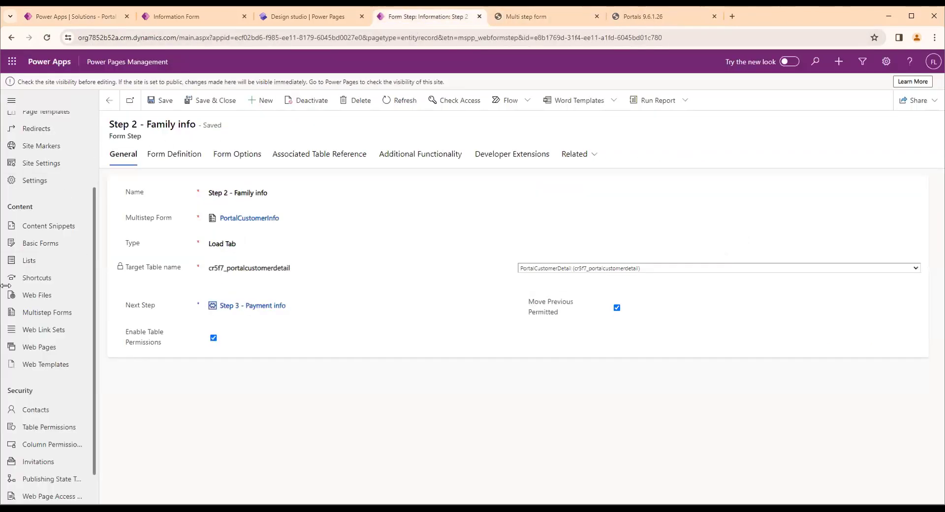
left_click(65, 325)
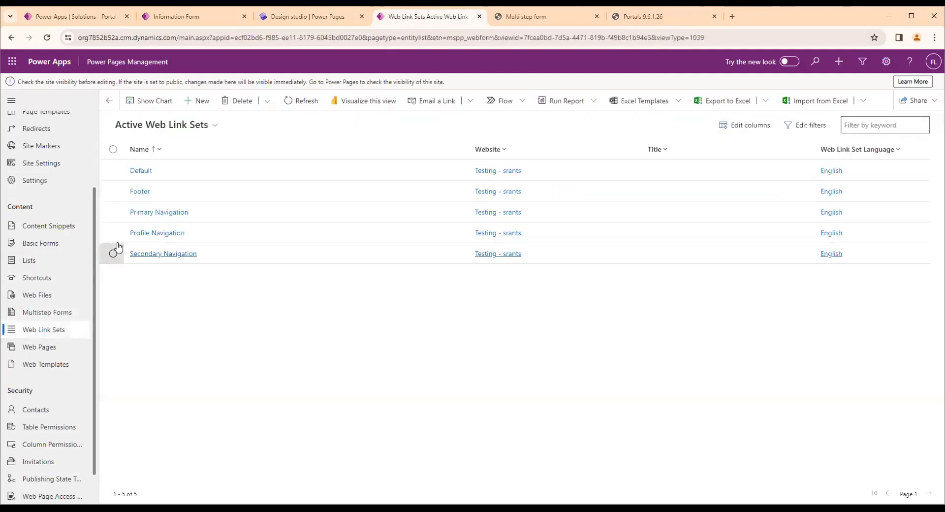
left_click(51, 319)
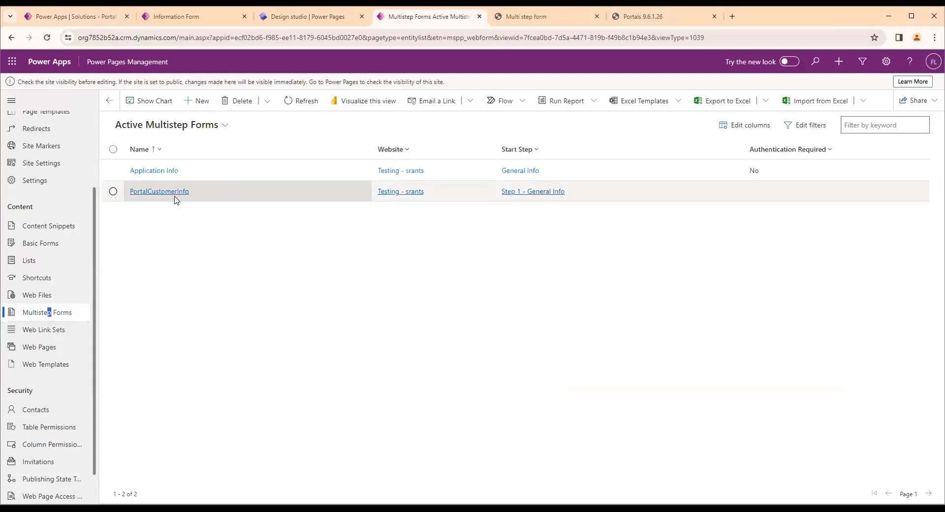
left_click(202, 193)
double_click(202, 194)
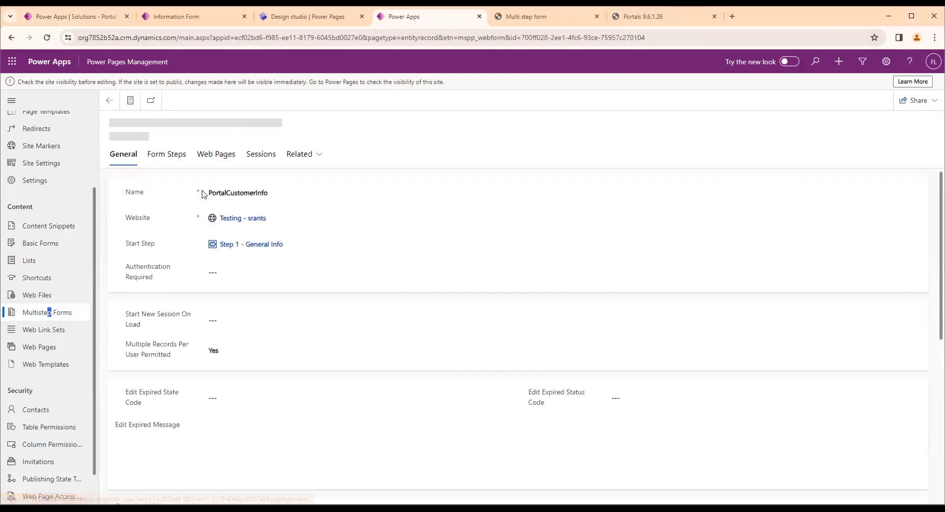
scroll(164, 300, "down", 3)
scroll(163, 300, "down", 4)
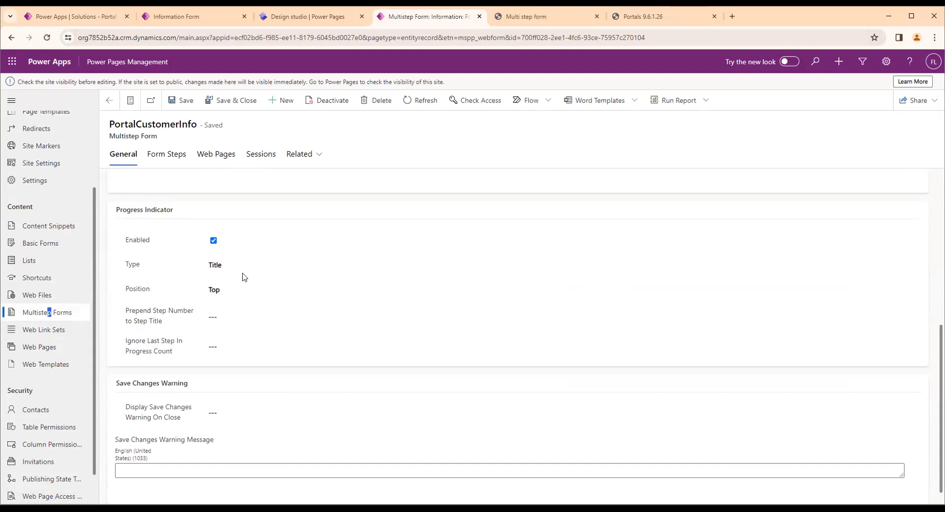
Examine the step titles in the progress indicator on the site's Multi step form page
key("ctrl+Tab")
left_click_drag(207, 185, 311, 184)
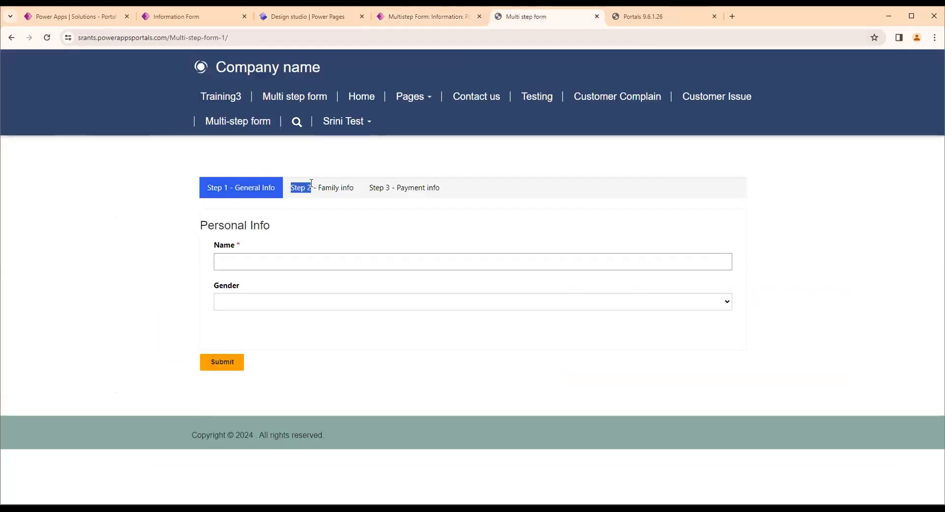
left_click_drag(371, 188, 445, 194)
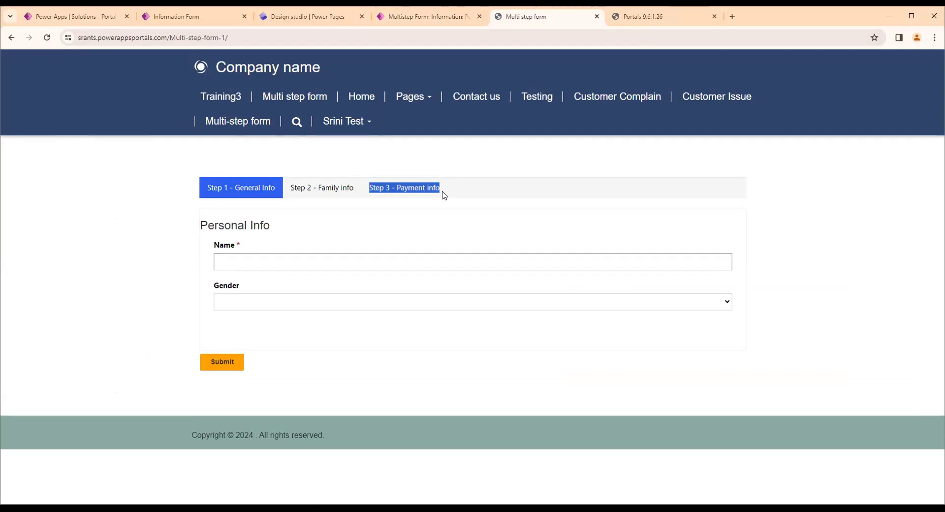
Set the PortalCustomerInfo form's progress indicator type to Numeric (Step 1 of N) and save the record
left_click(433, 16)
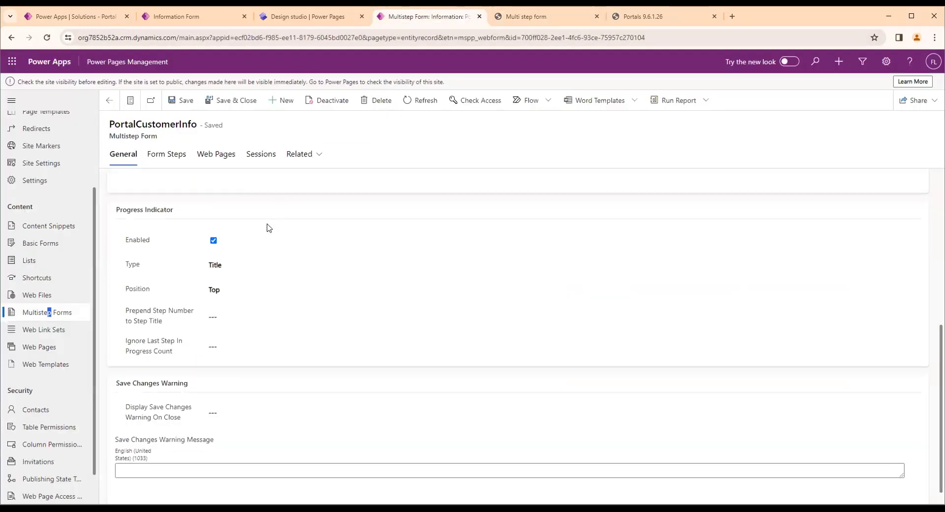
left_click(250, 267)
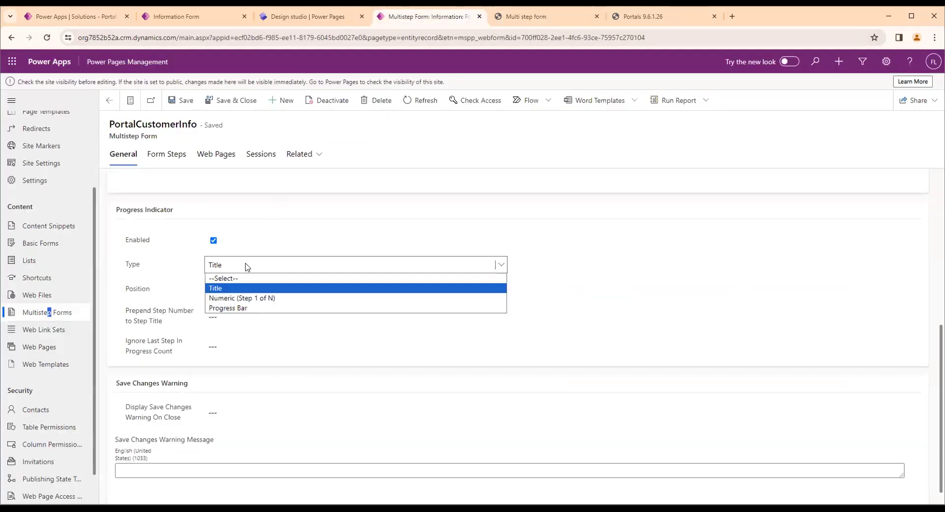
left_click(260, 298)
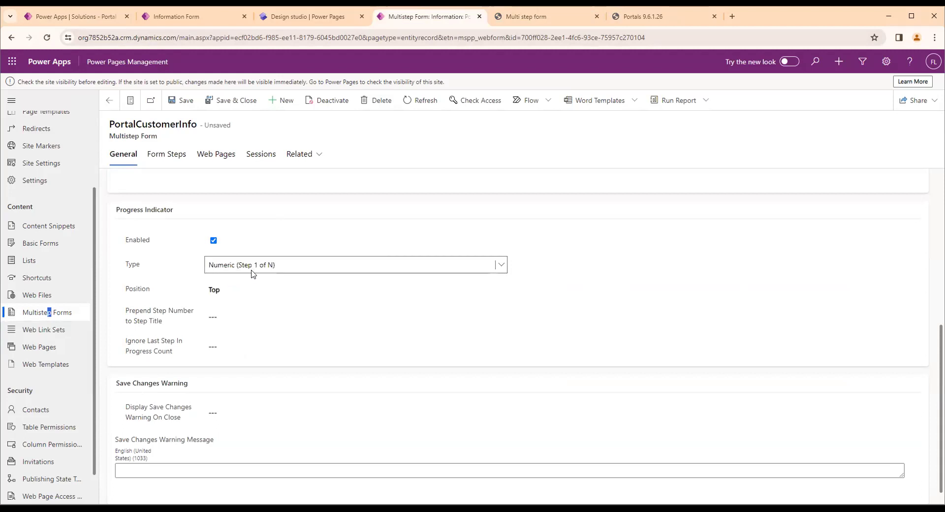
left_click(187, 104)
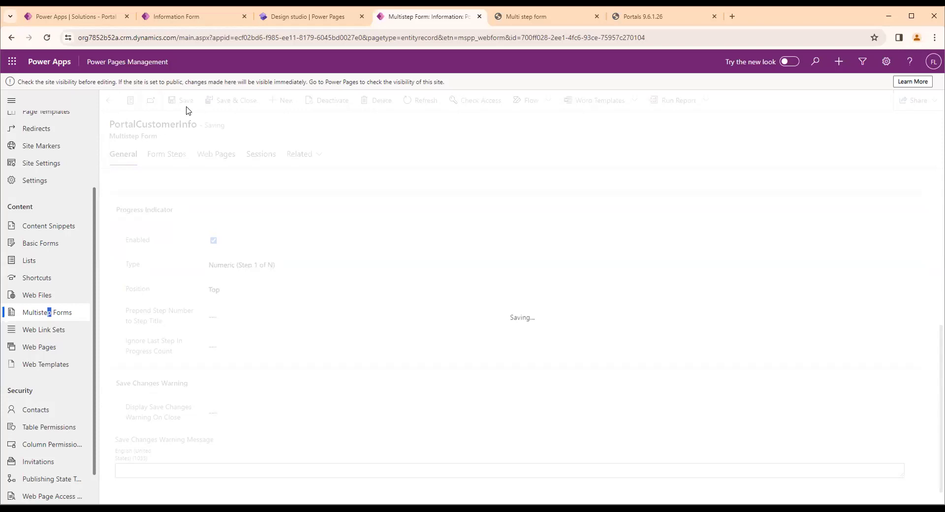
Clear the portal's cache and reload the Multi step form page at its Personal Info step
left_click(632, 20)
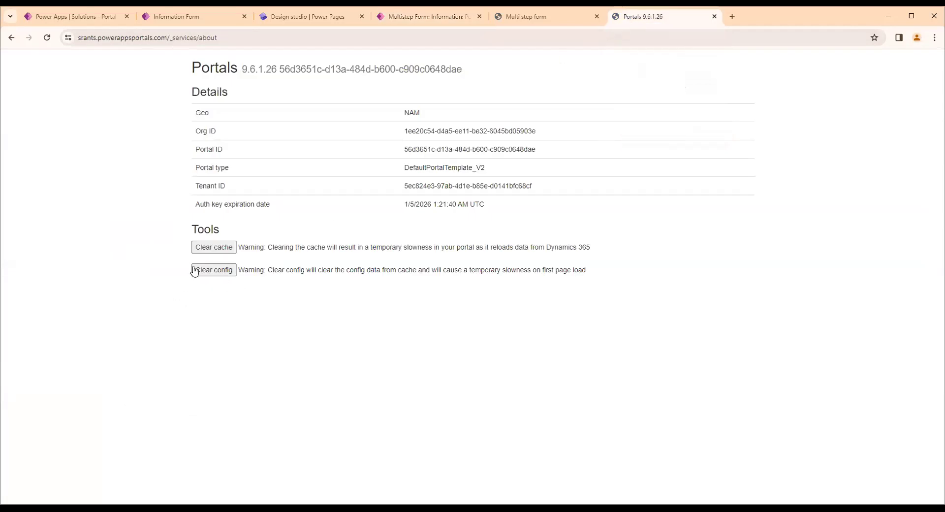
left_click(211, 251)
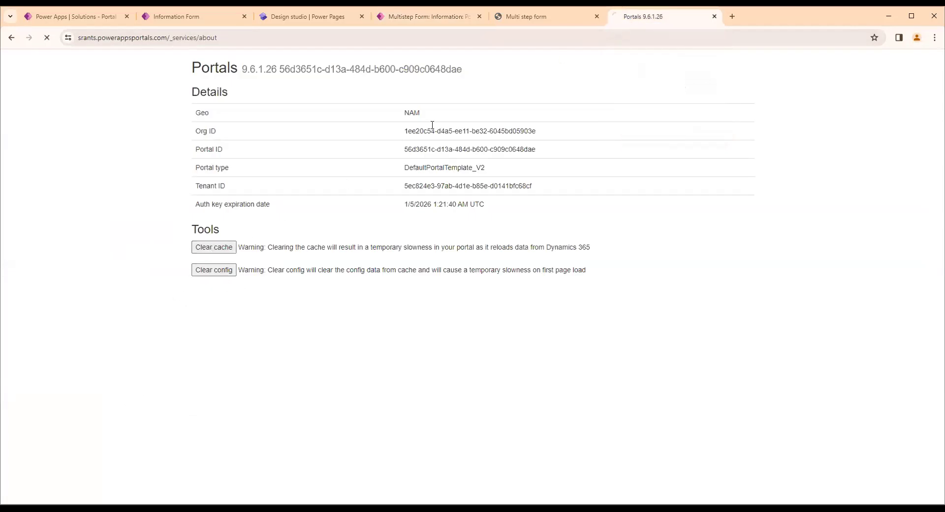
left_click(522, 17)
left_click(551, 37)
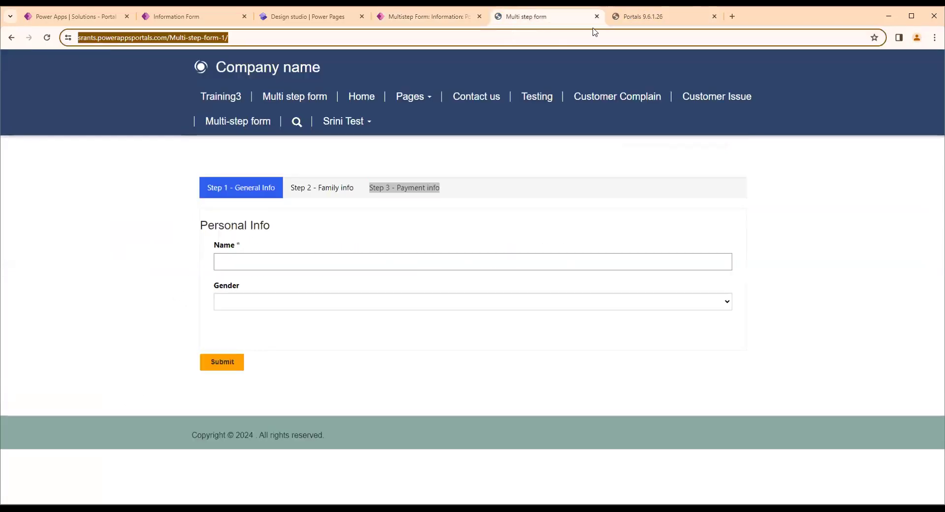
key("Return")
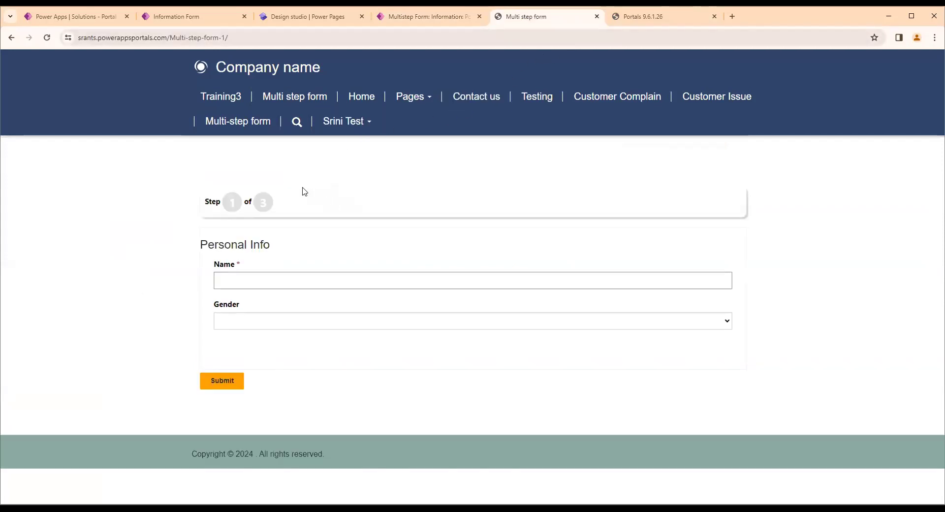
Enter the customer's name with gender Male, submit the Personal Info step, and check the numeric step indicator on the Family Info step
left_click(410, 20)
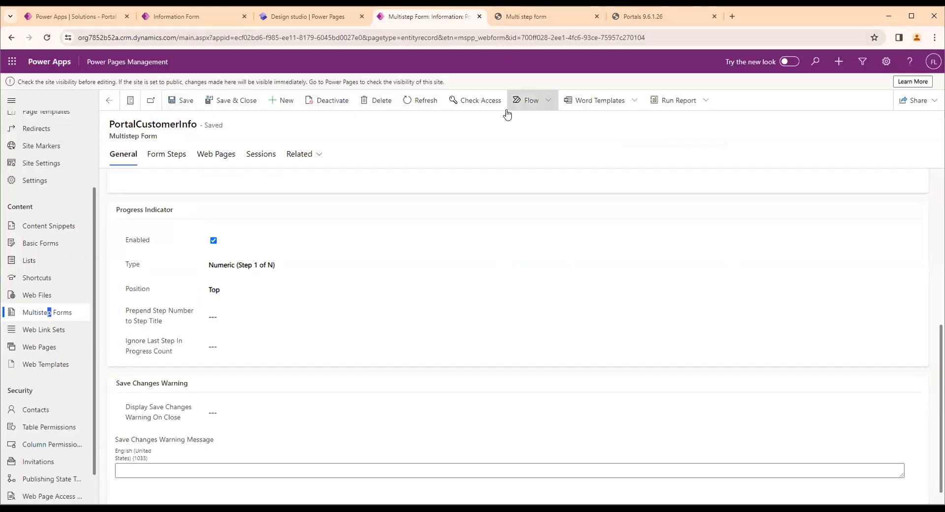
left_click(534, 16)
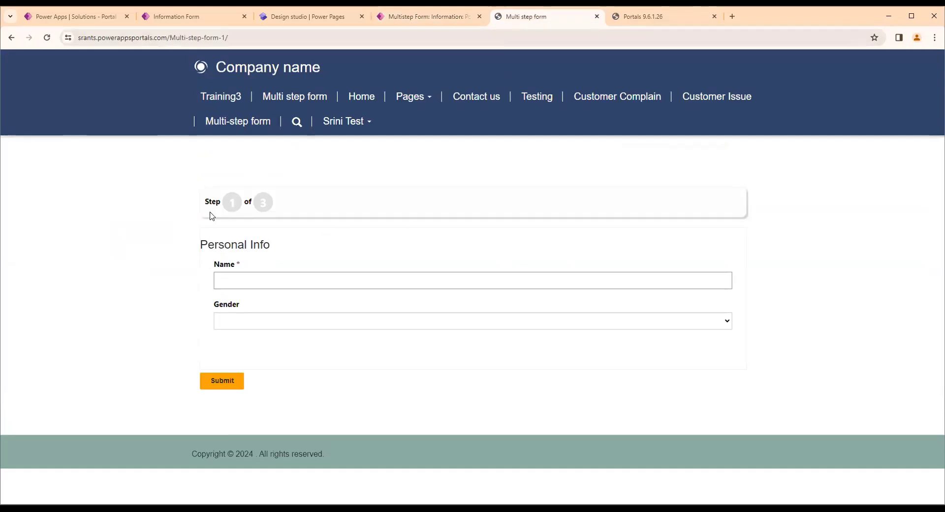
left_click(253, 323)
left_click(275, 277)
left_click(275, 306)
left_click(261, 324)
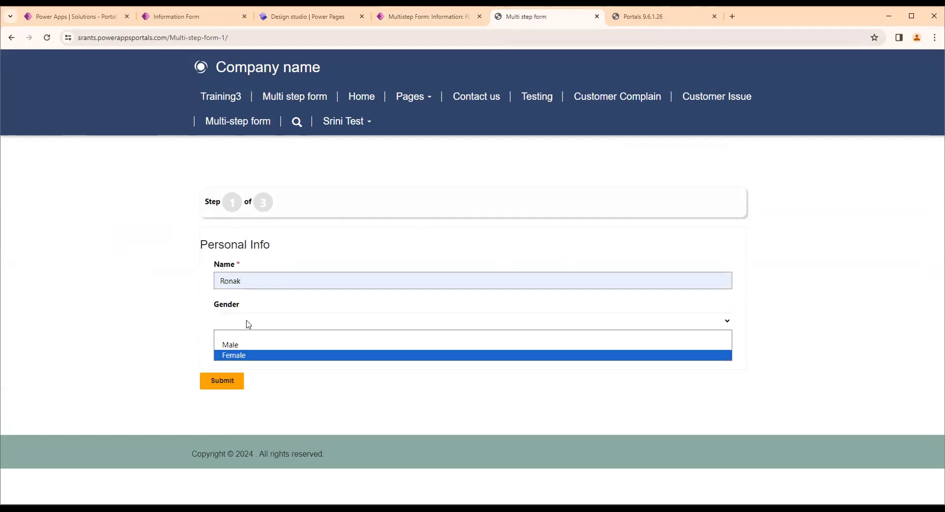
left_click(230, 345)
left_click(225, 375)
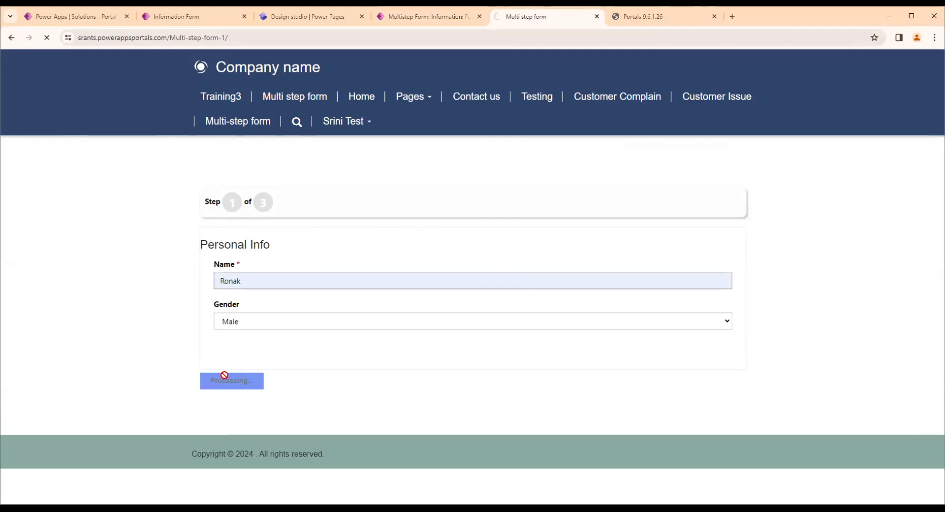
double_click(263, 205)
double_click(231, 199)
double_click(264, 204)
left_click_drag(211, 207, 241, 209)
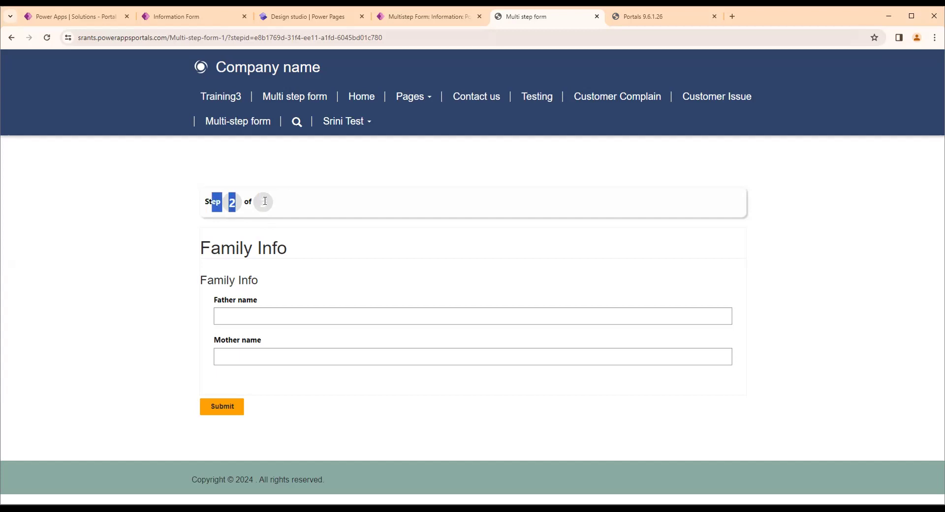
Set the PortalCustomerInfo form's progress indicator type to Progress Bar and save the record
left_click(427, 18)
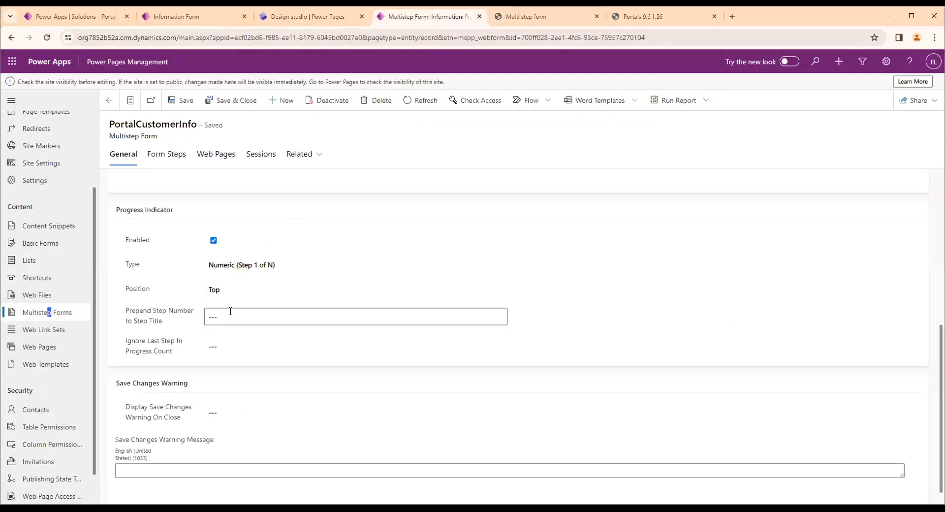
left_click(232, 268)
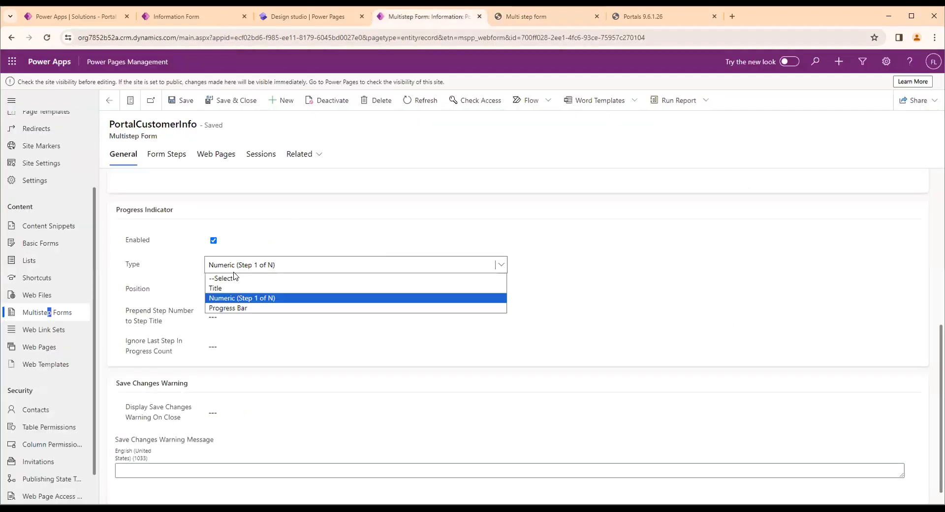
left_click(238, 309)
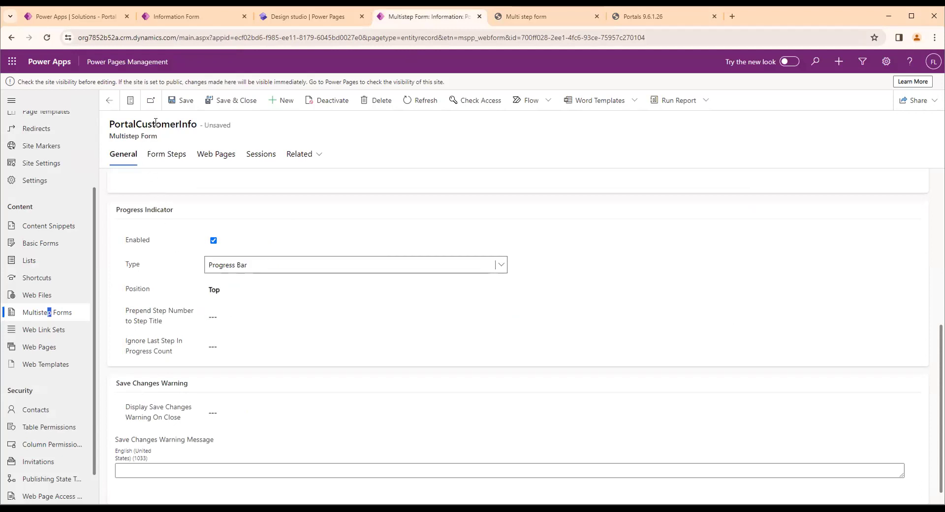
left_click(181, 100)
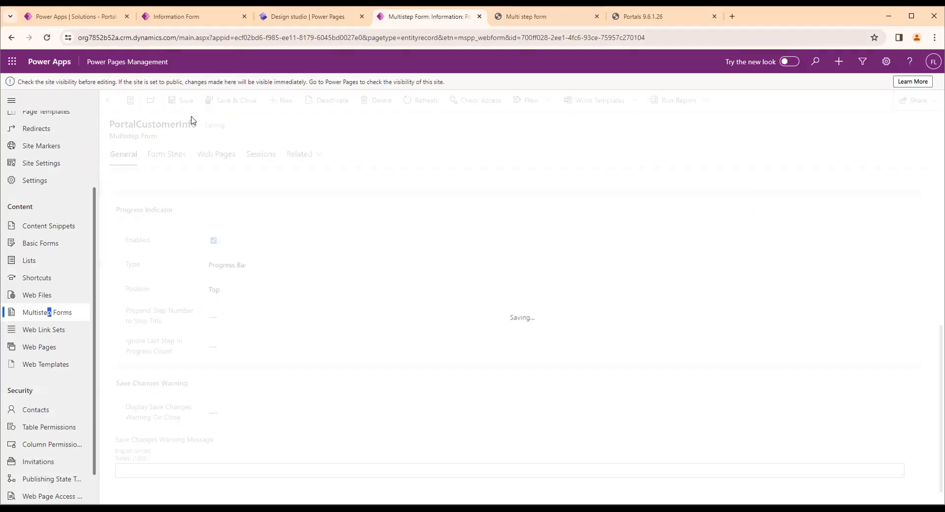
Clear the portal's cache and reload the Multi step form page at its Family Info step
left_click(643, 14)
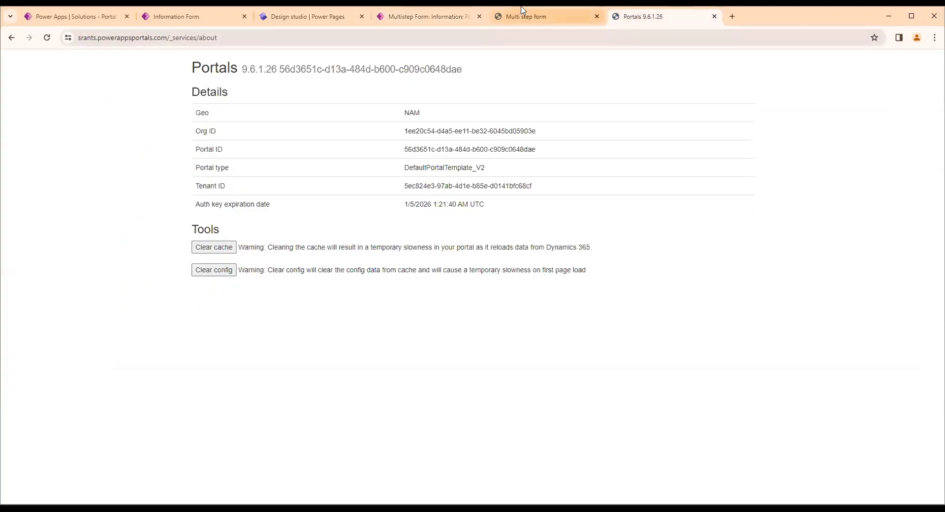
left_click(212, 247)
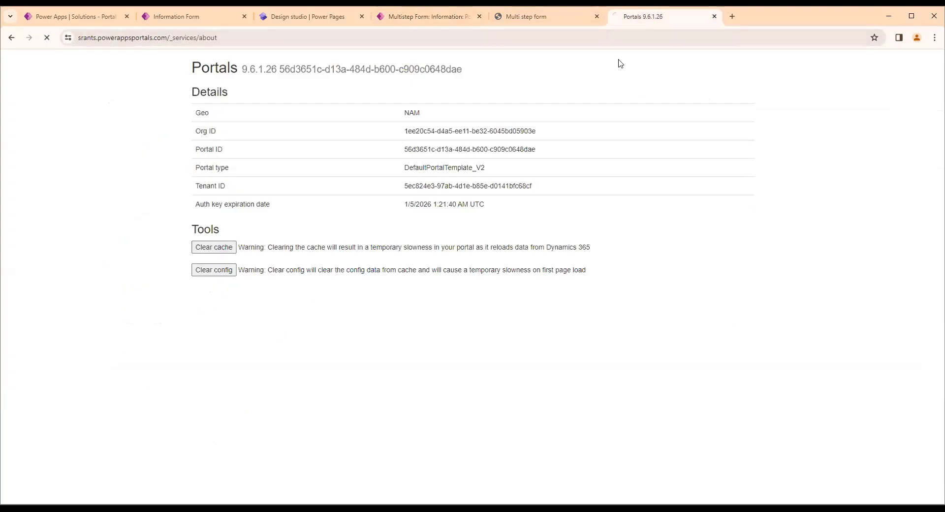
left_click(579, 18)
left_click(534, 35)
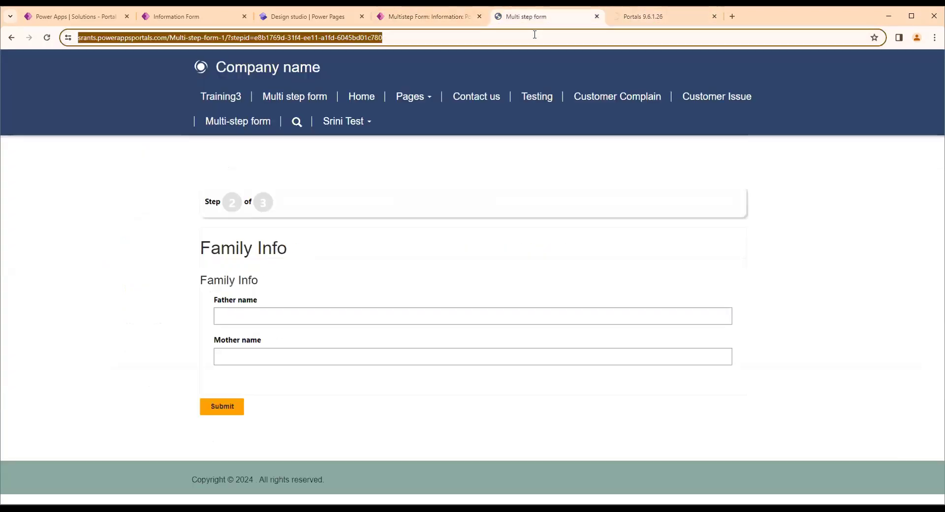
key("Return")
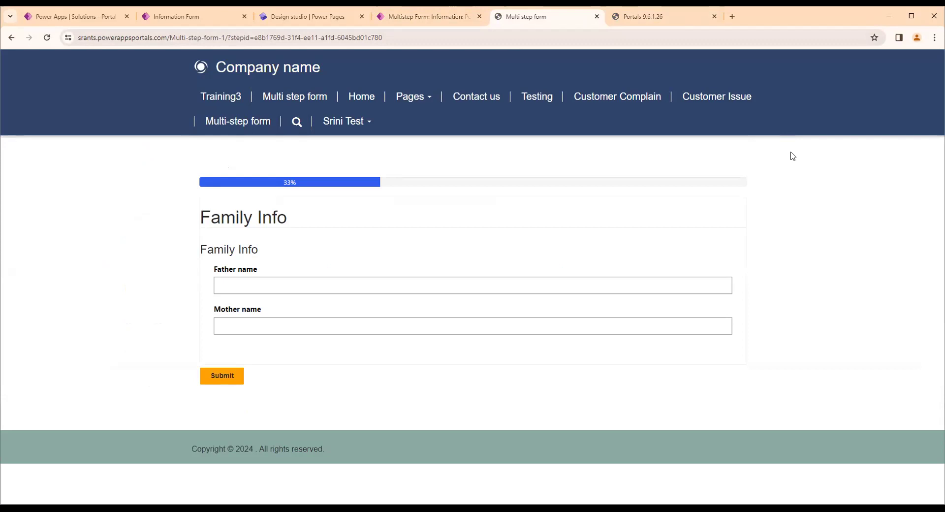
Fill in the Family Info step with father name XYZ and mother name DEW, and submit it
left_click(288, 283)
left_click(308, 323)
left_click(318, 325)
left_click(319, 353)
type("DEW")
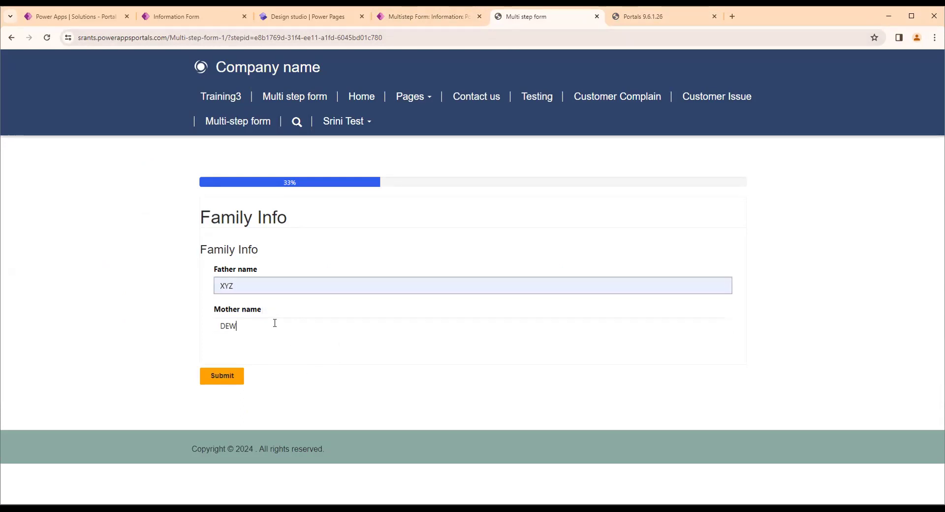
left_click(213, 372)
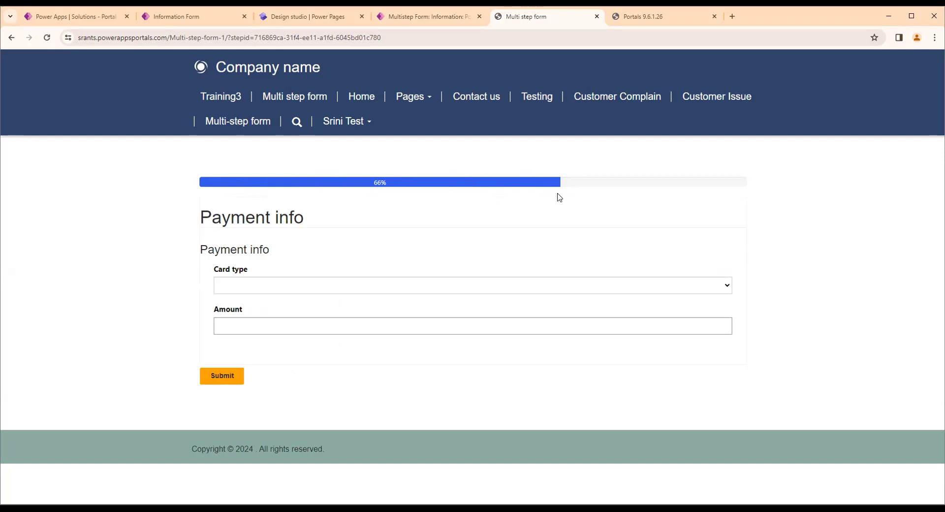
Set the PortalCustomerInfo form's progress indicator position to Bottom and save the record
left_click(401, 17)
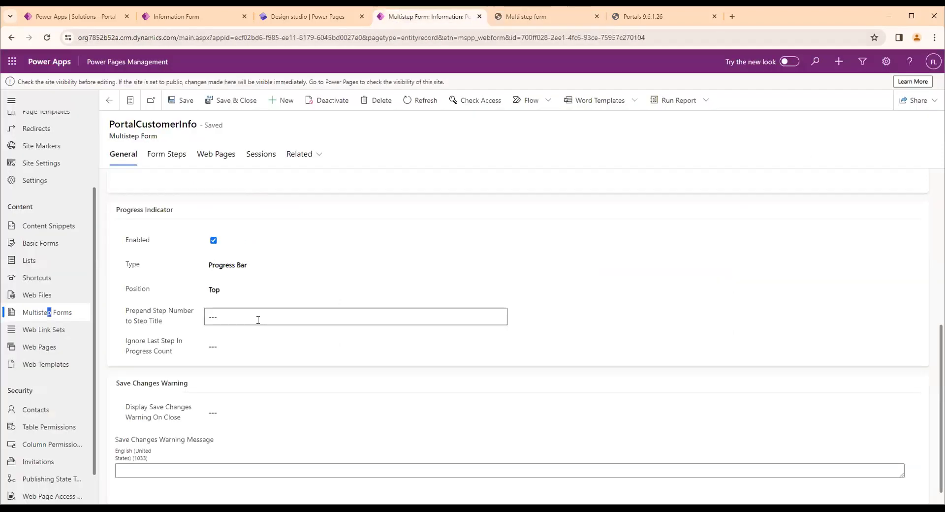
left_click(253, 266)
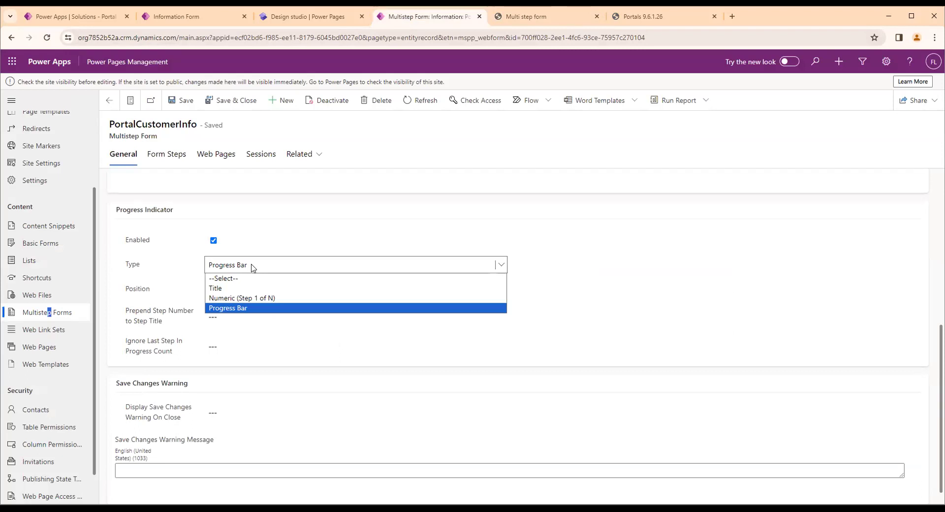
left_click(170, 269)
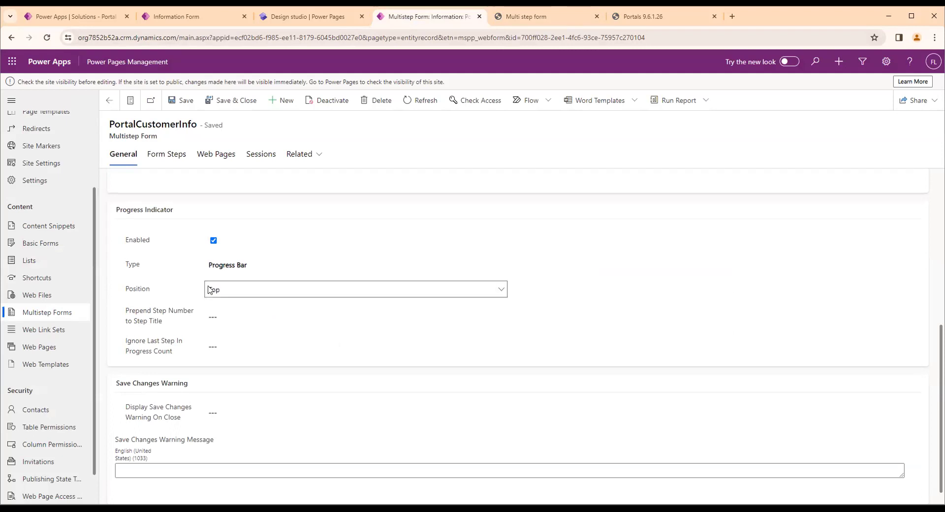
left_click(188, 294)
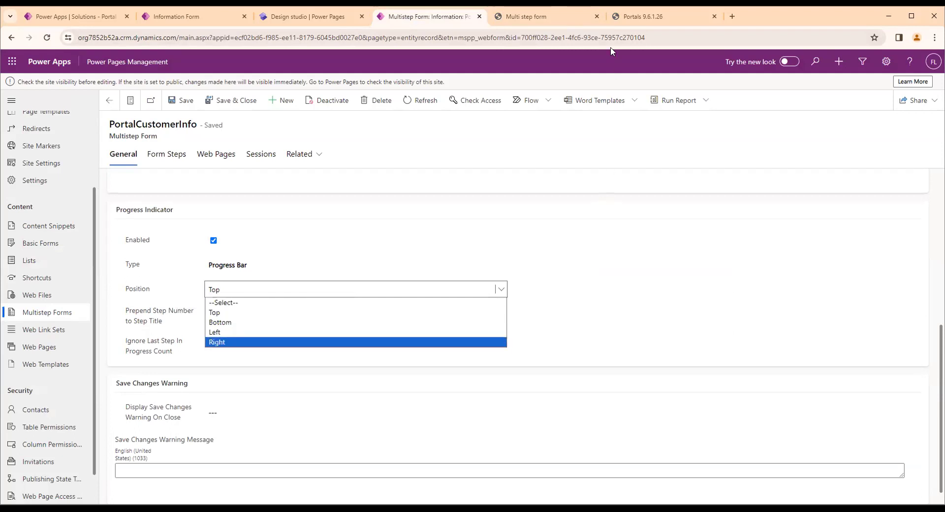
left_click(512, 20)
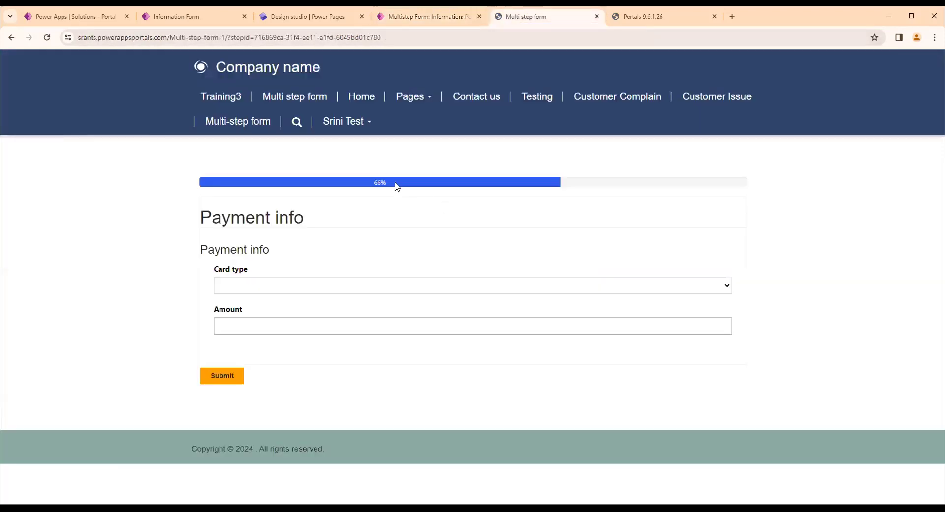
left_click(438, 18)
left_click(219, 295)
left_click(228, 327)
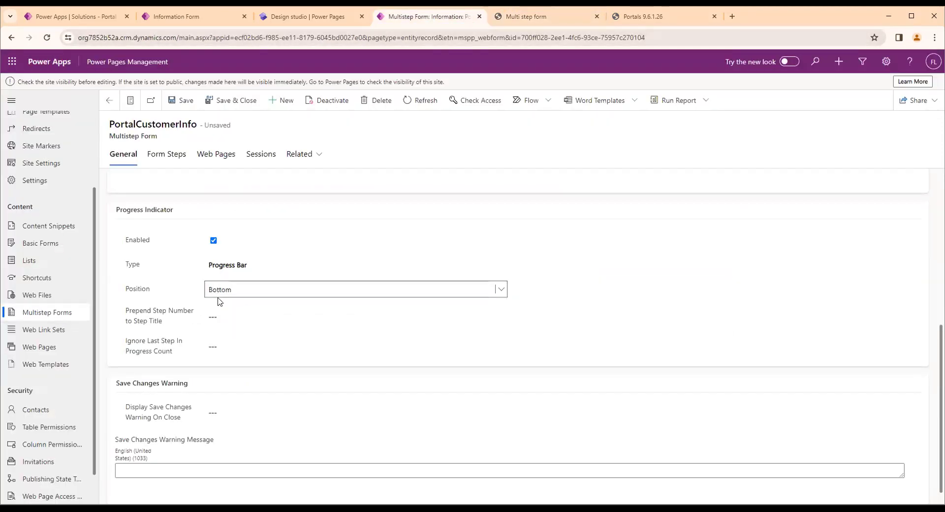
left_click(176, 102)
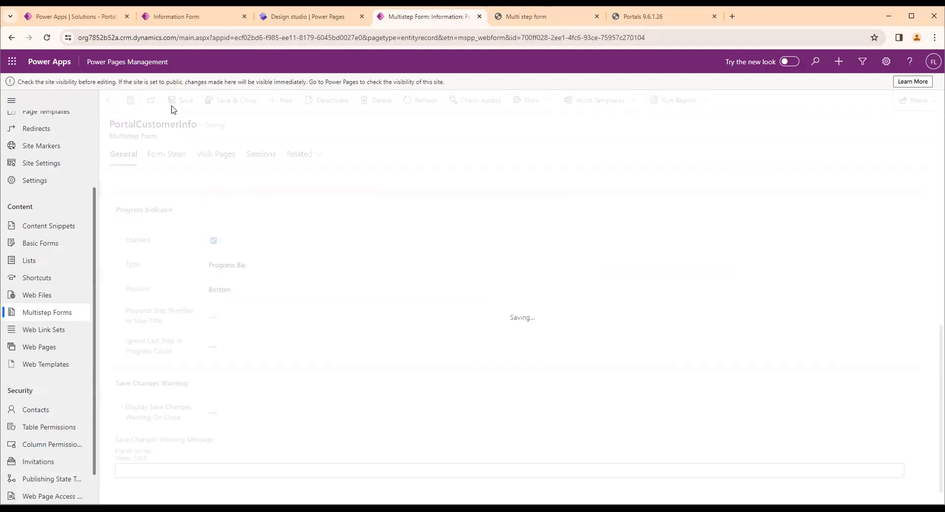
Clear the portal's cache and reload the Multi step form page at its Payment info step
left_click(646, 19)
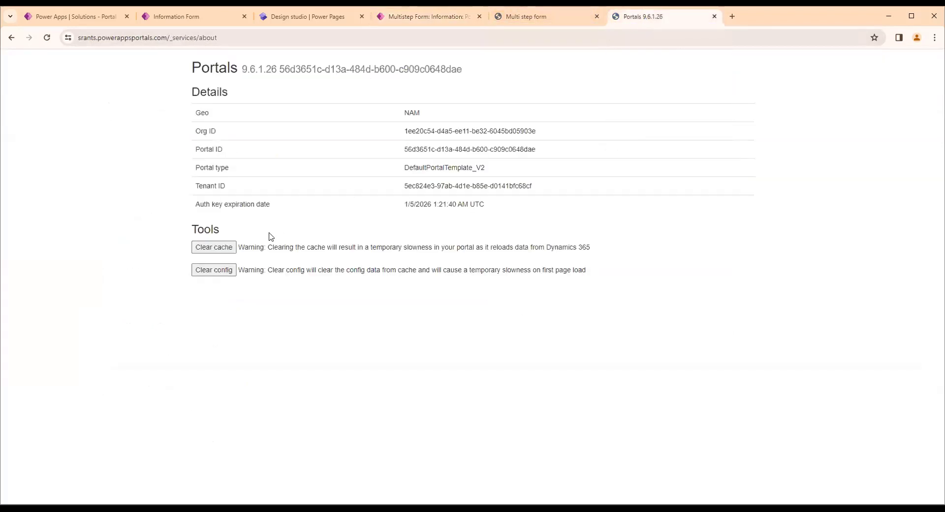
left_click(207, 252)
left_click(562, 19)
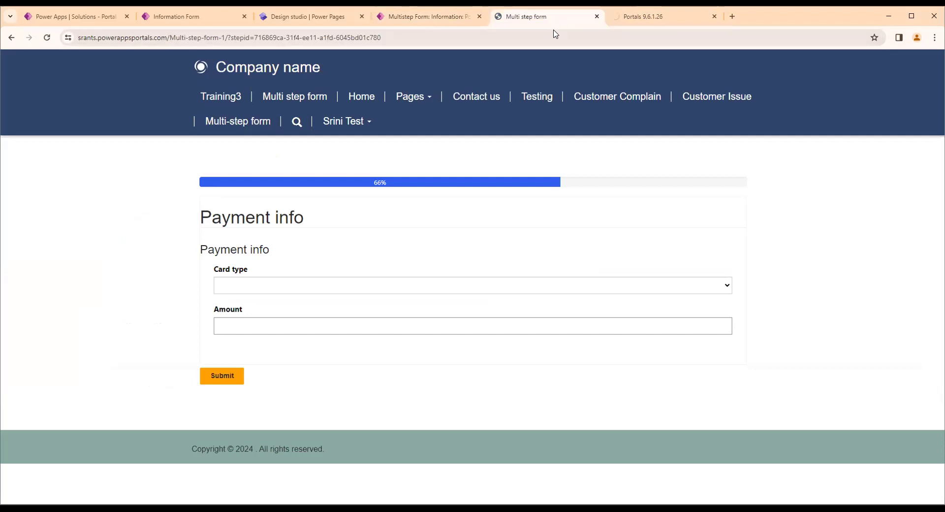
left_click(538, 42)
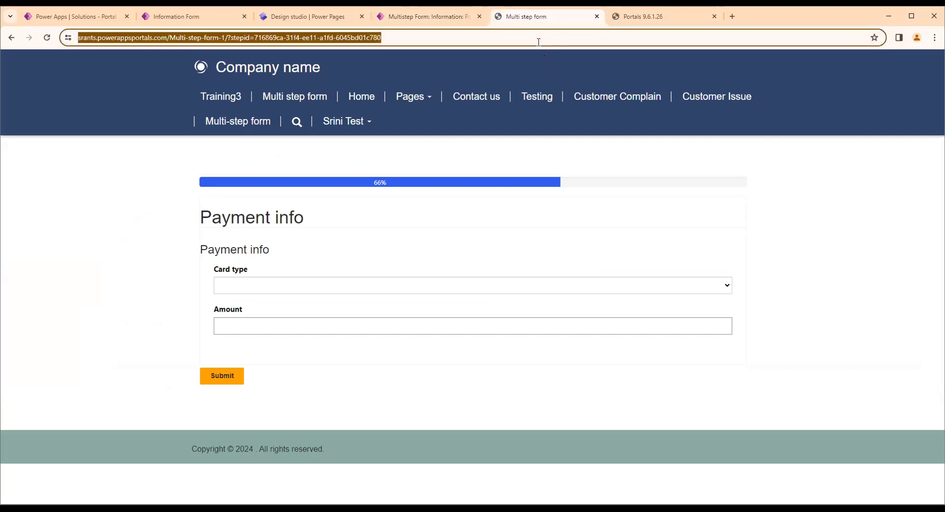
key("Return")
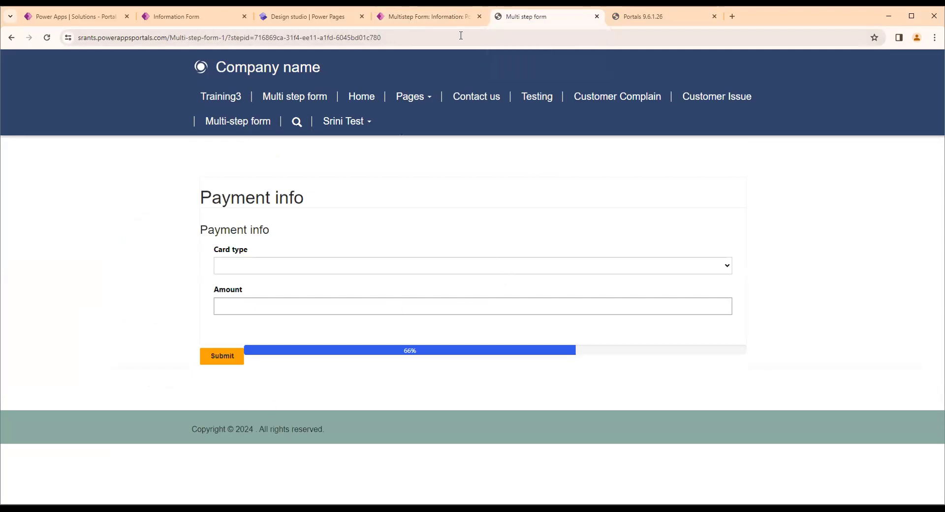
Set the PortalCustomerInfo form's progress indicator type to Title and its position to Left, and save the record
left_click(427, 16)
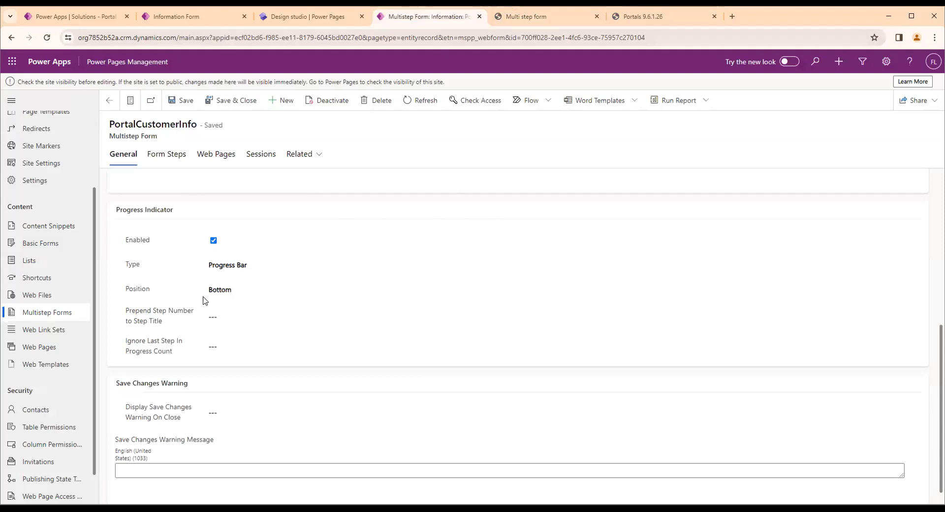
left_click(228, 267)
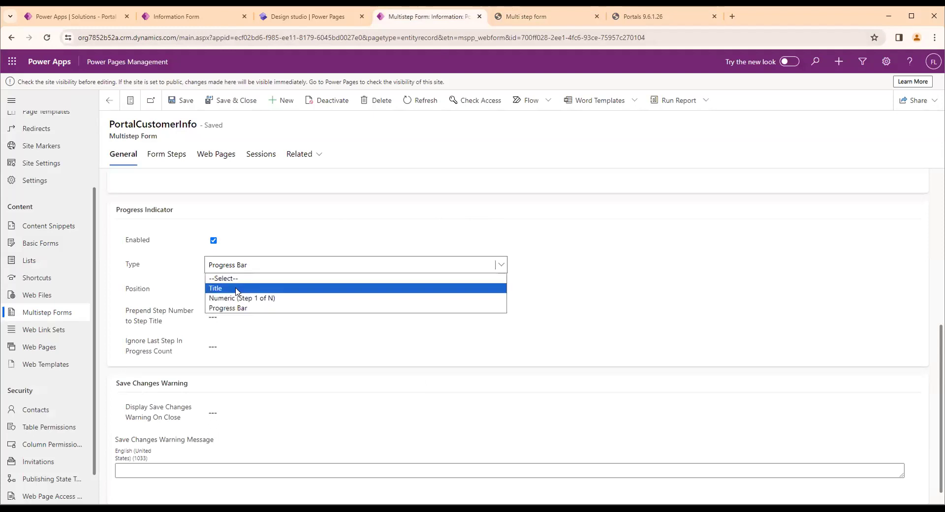
left_click(237, 289)
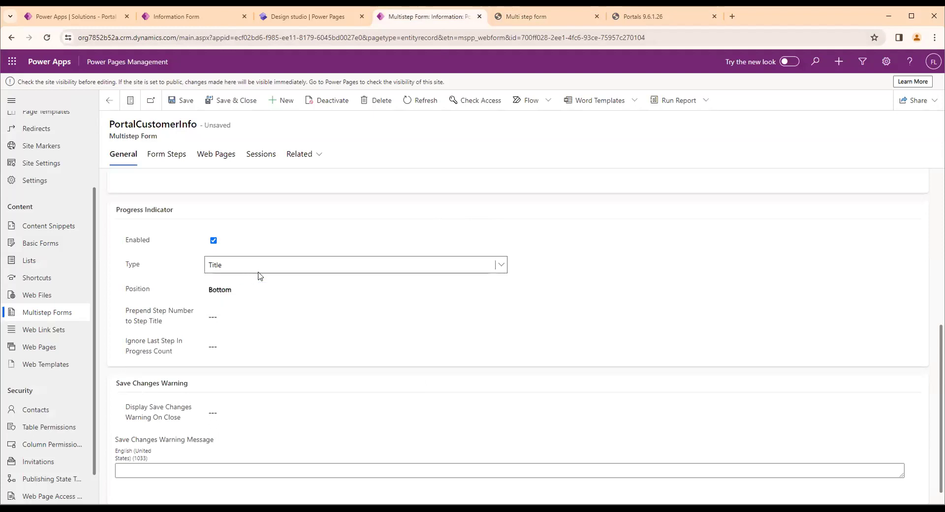
left_click(233, 290)
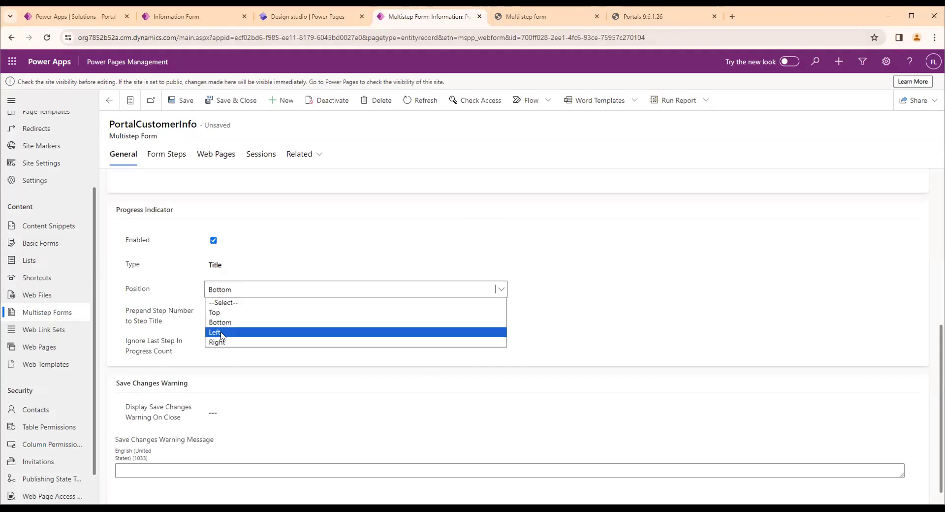
left_click(222, 333)
left_click(181, 101)
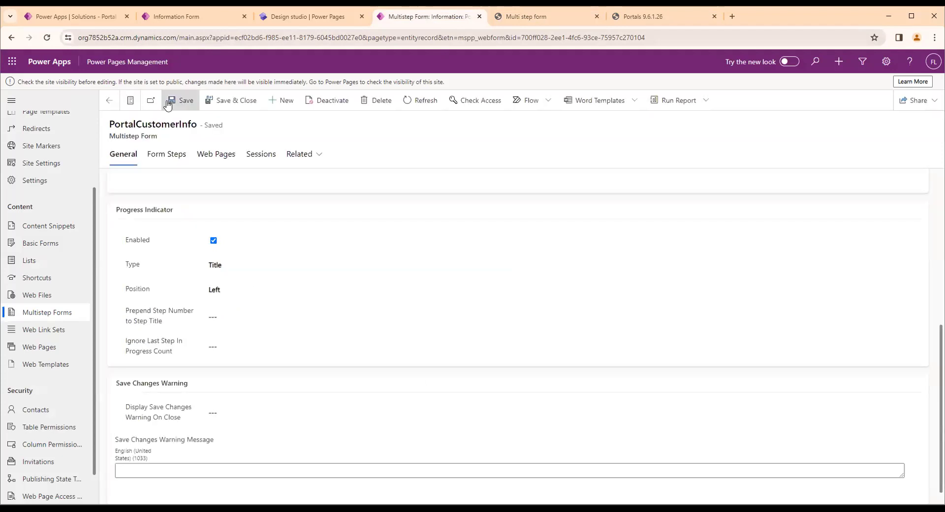
Clear the portal's cache and reload the Payment info step to check the titled progress indicator
left_click(675, 14)
left_click(228, 247)
left_click(512, 16)
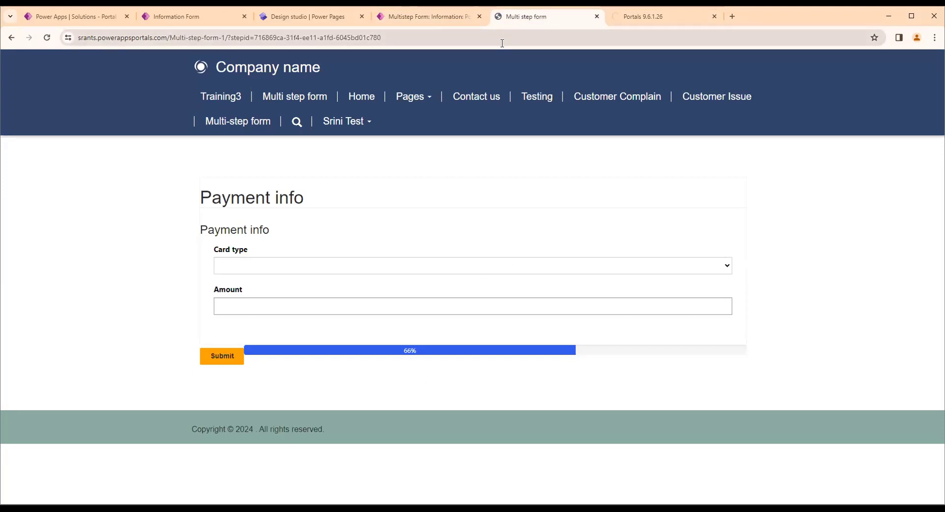
left_click(502, 43)
key("Return")
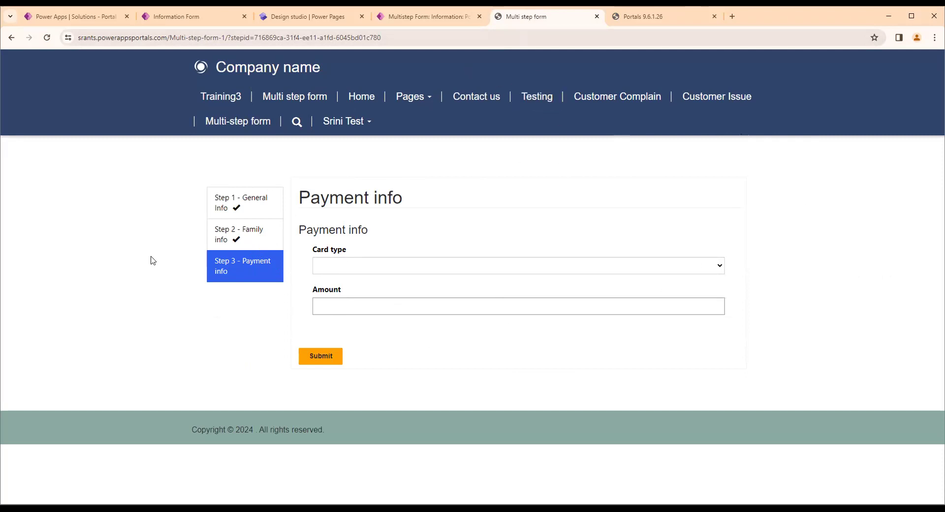
Examine the PortalCustomerInfo form's steps and the step types available for Step 3 - Payment info
left_click(424, 16)
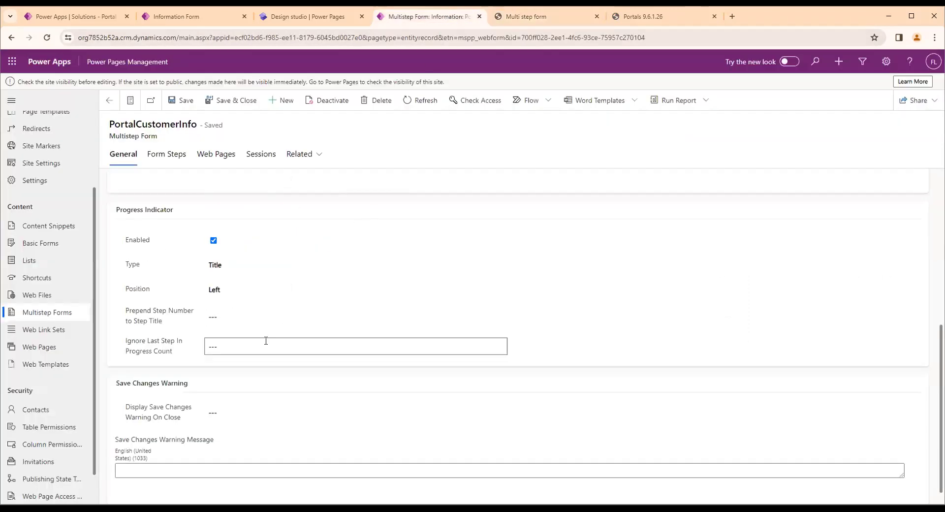
scroll(266, 344, "up", 2)
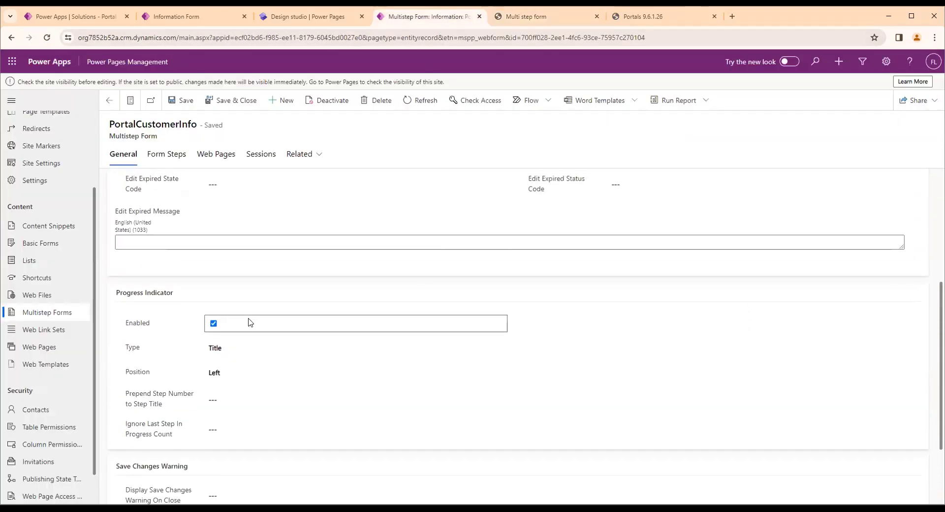
scroll(248, 322, "down", 2)
scroll(233, 354, "up", 1)
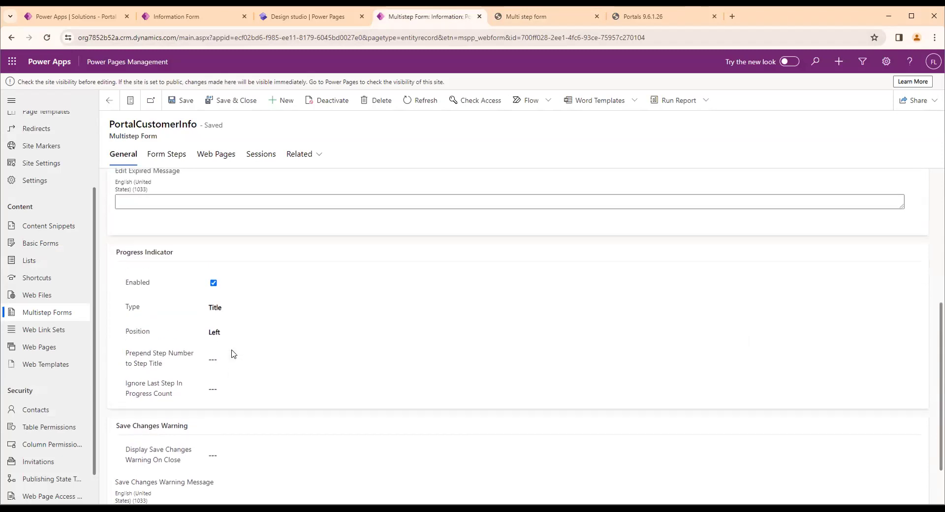
scroll(226, 352, "up", 5)
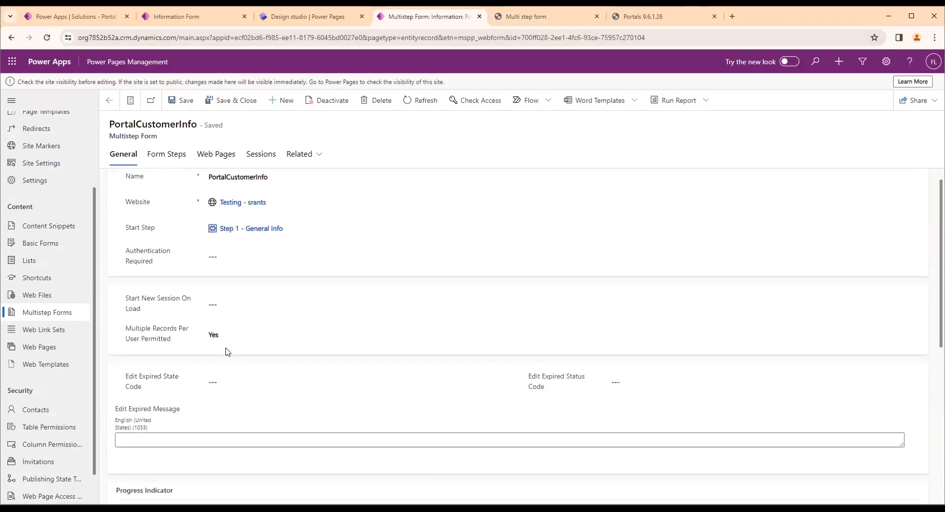
left_click(152, 157)
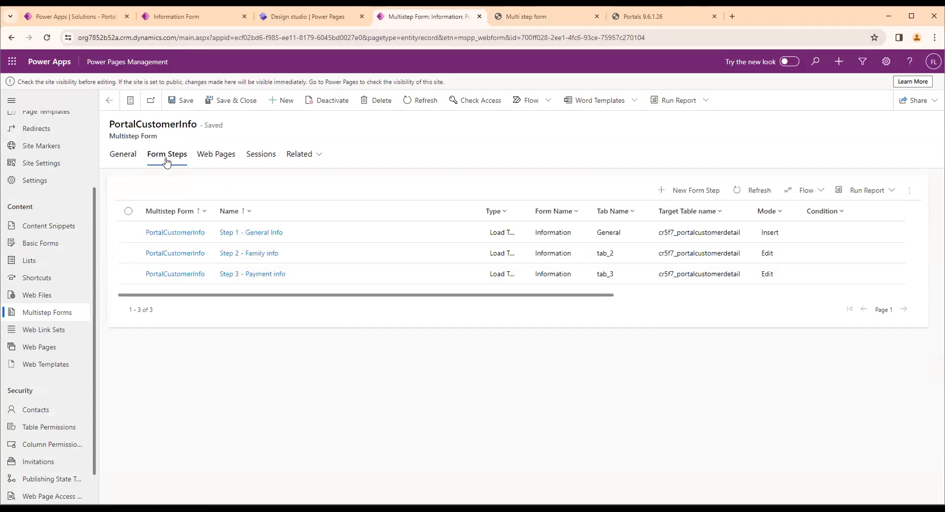
left_click(319, 282)
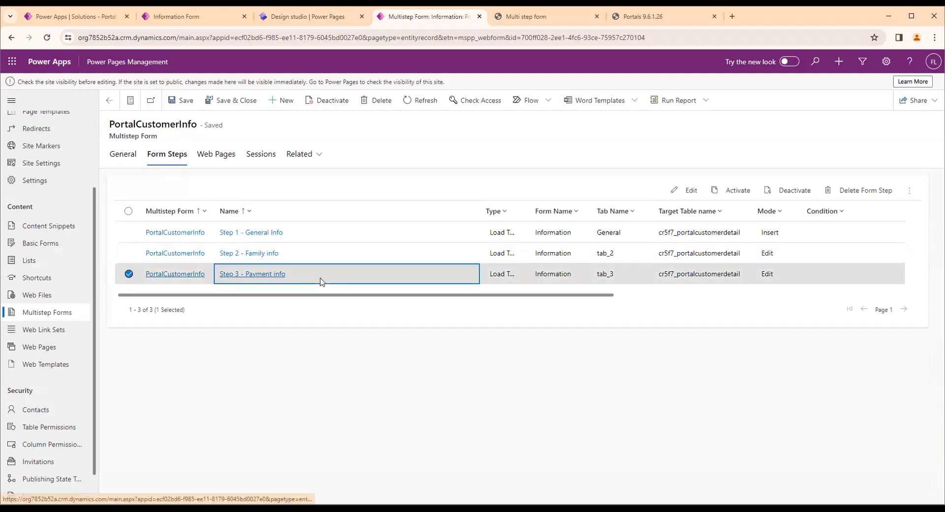
double_click(320, 282)
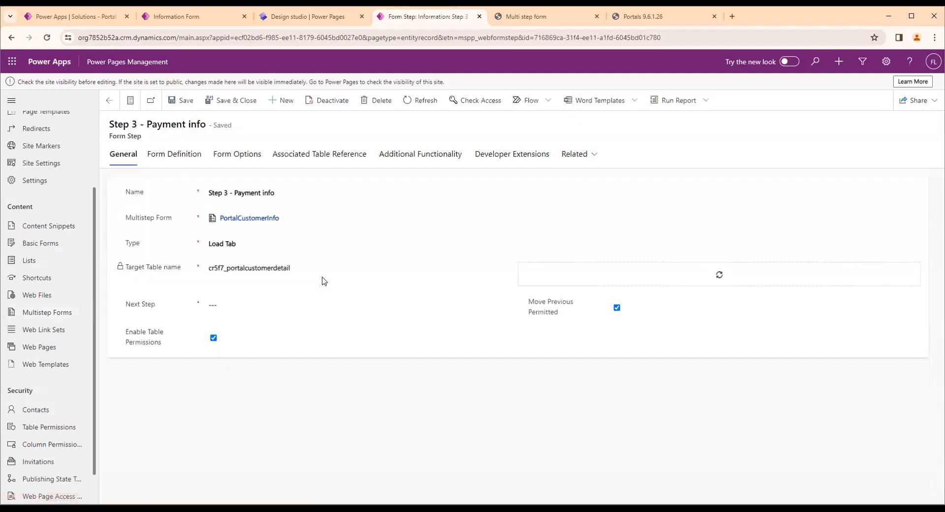
left_click(239, 245)
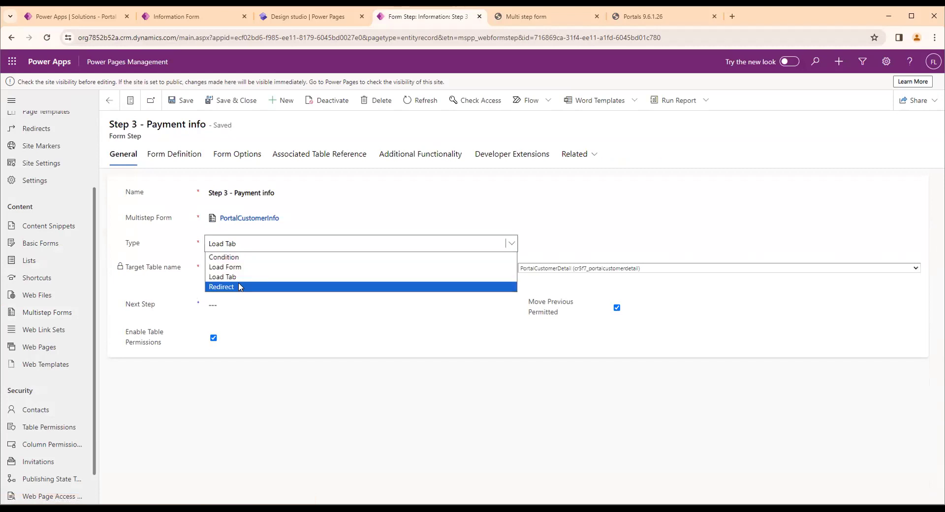
left_click(178, 232)
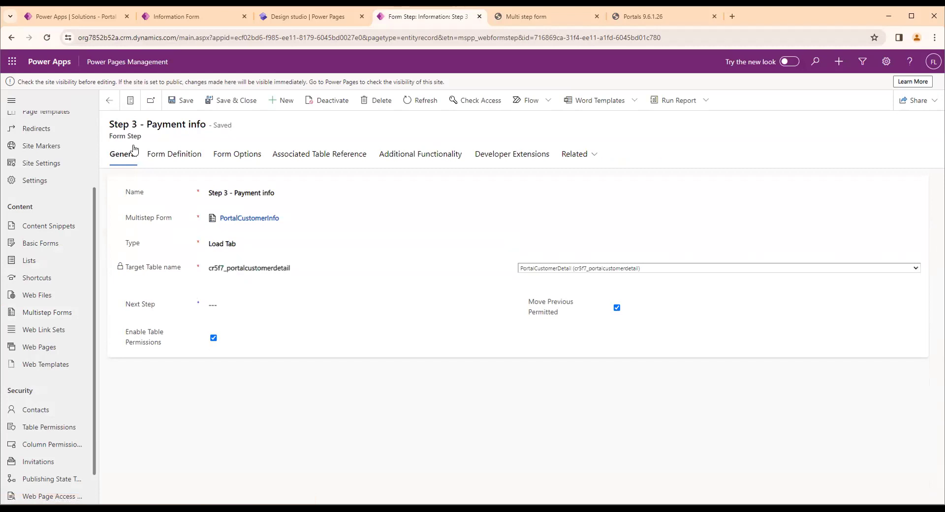
left_click(110, 99)
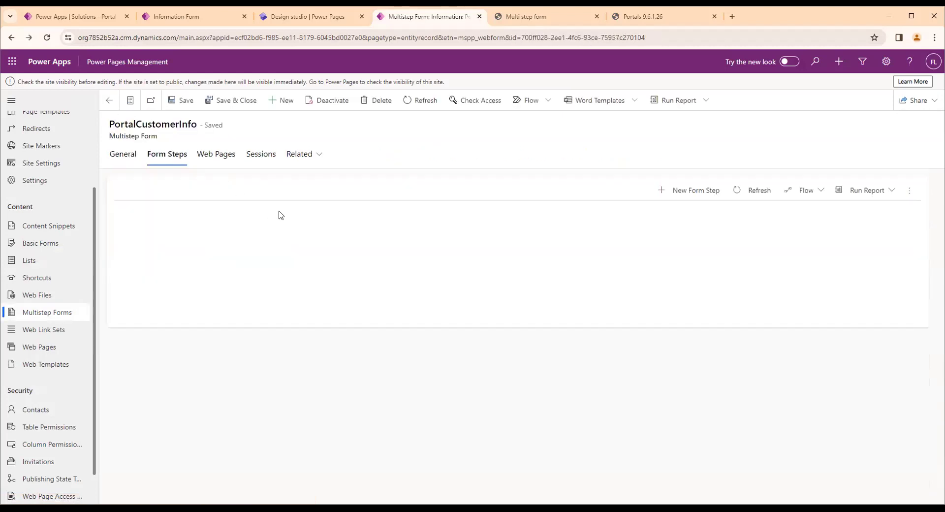
Start a new form step for PortalCustomerInfo named "Redirect to training3" with the type Redirect
left_click(528, 17)
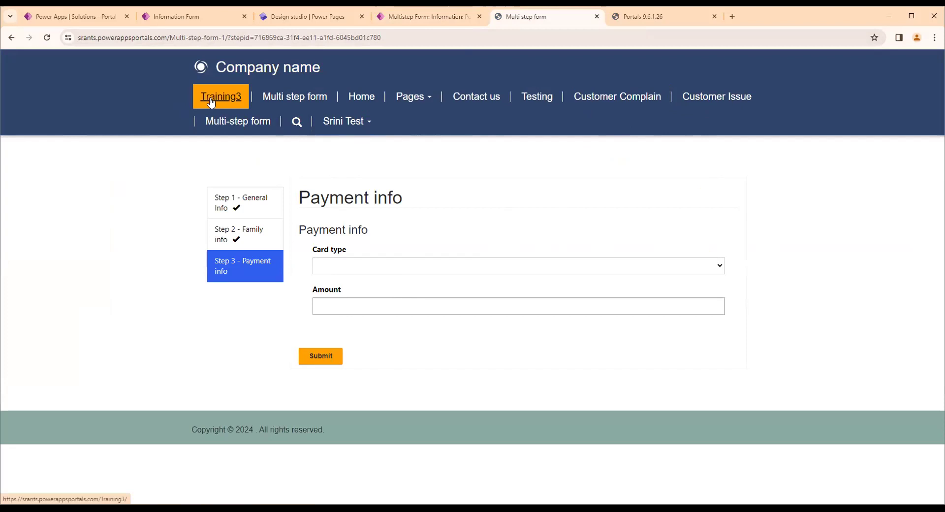
left_click(427, 16)
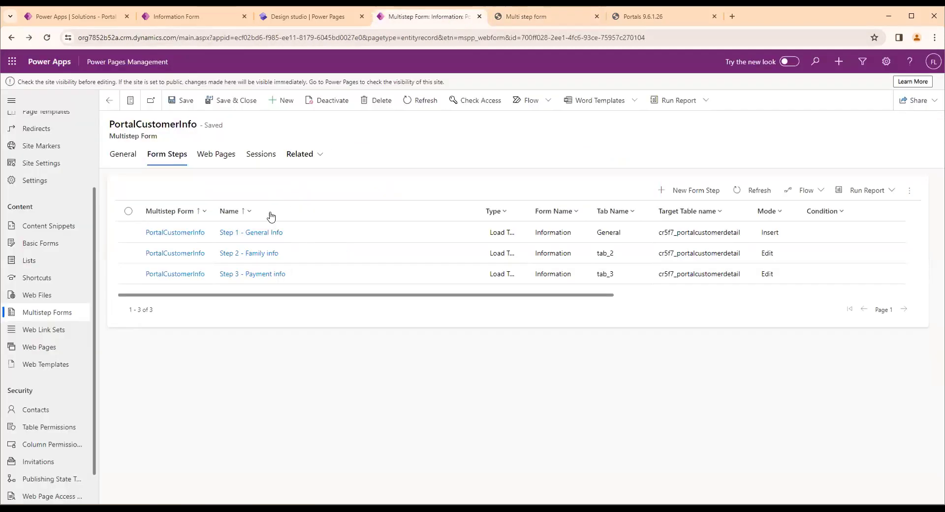
left_click(708, 202)
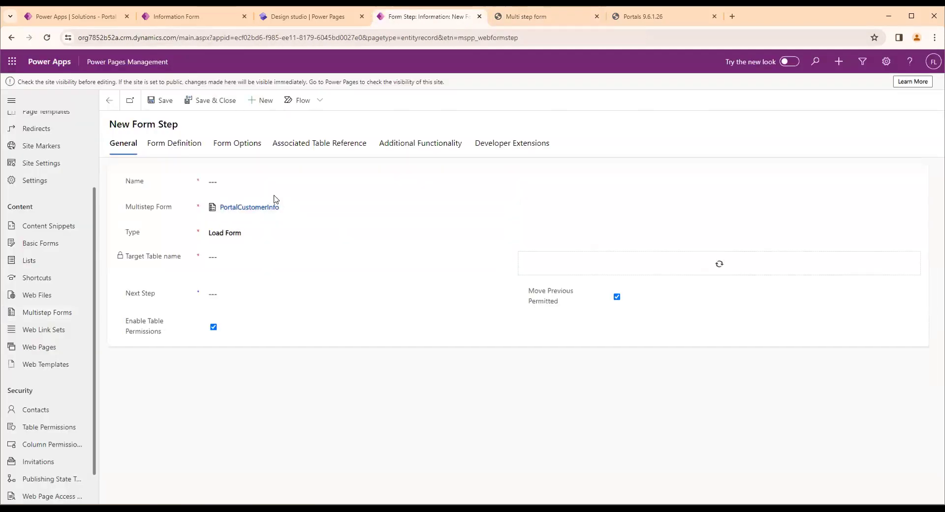
left_click(273, 179)
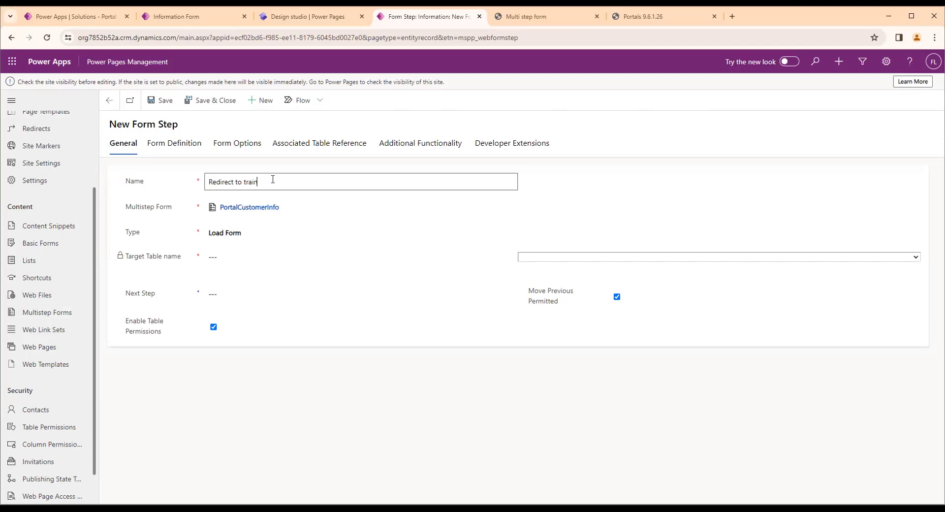
type("hg")
key("ctrl+a")
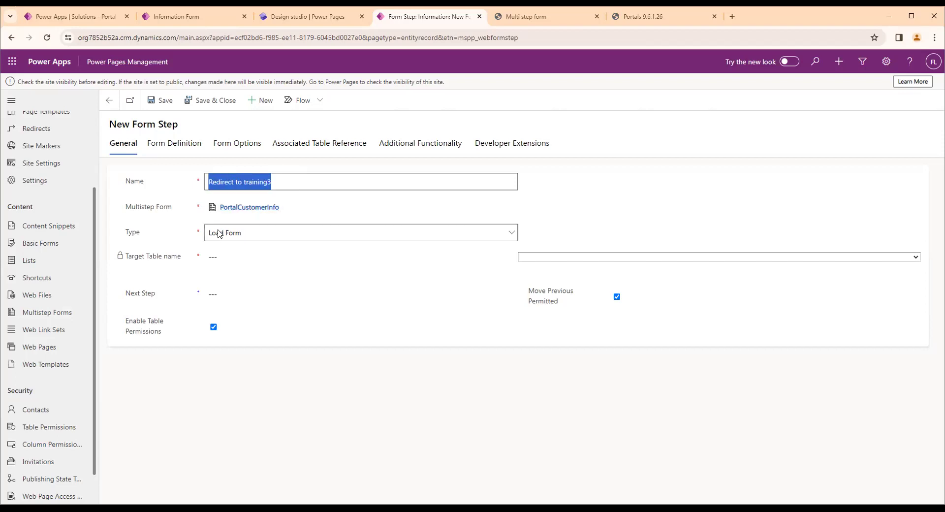
left_click(220, 234)
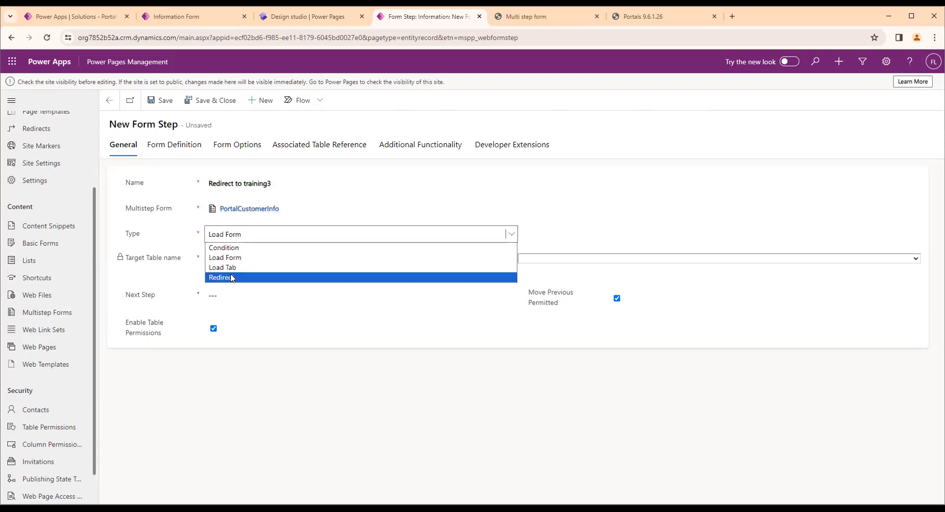
left_click(232, 278)
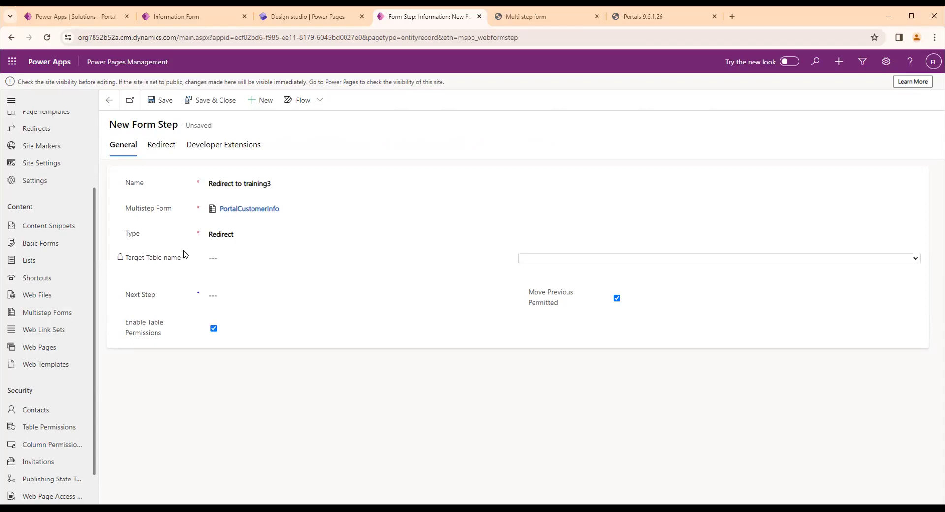
Set the new step's redirect web page to Training3, save it, and return to PortalCustomerInfo's form steps
left_click(164, 149)
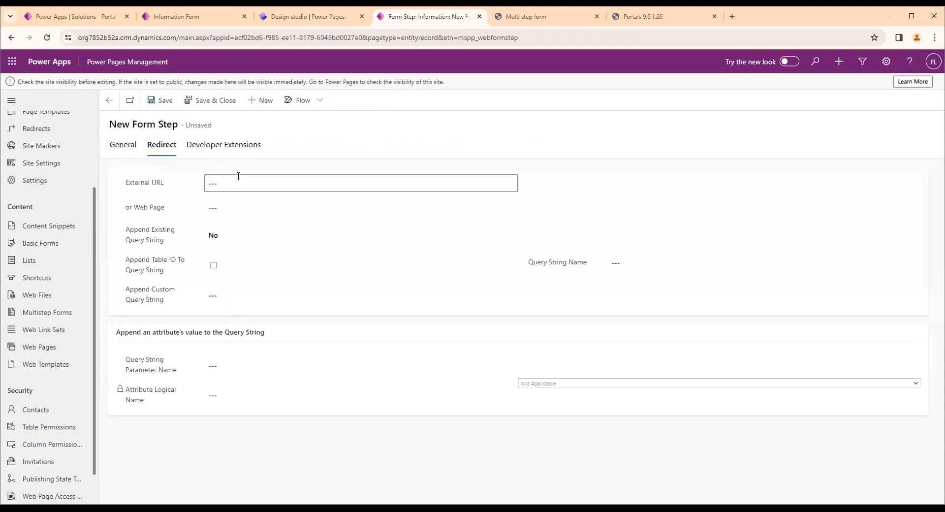
left_click(233, 215)
left_click_drag(166, 184, 159, 206)
left_click(263, 212)
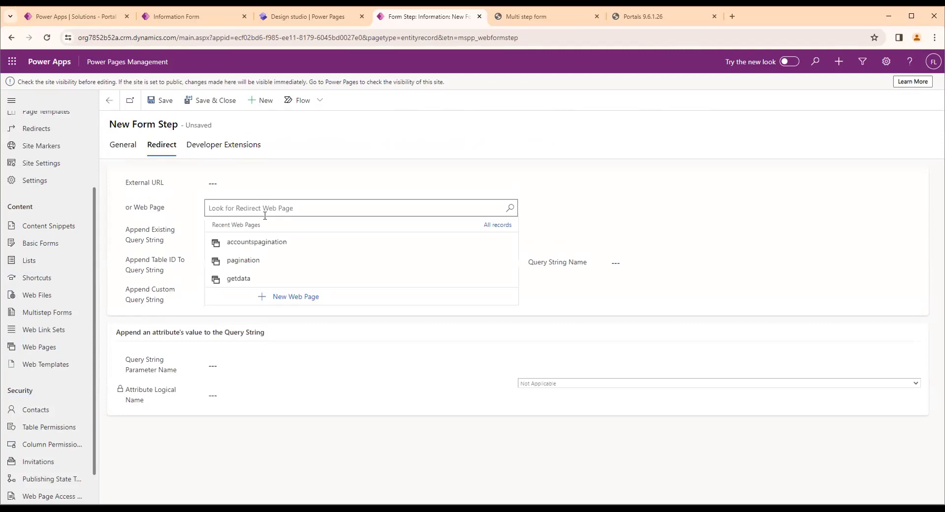
type("t")
key("BackSpace")
type("trainin")
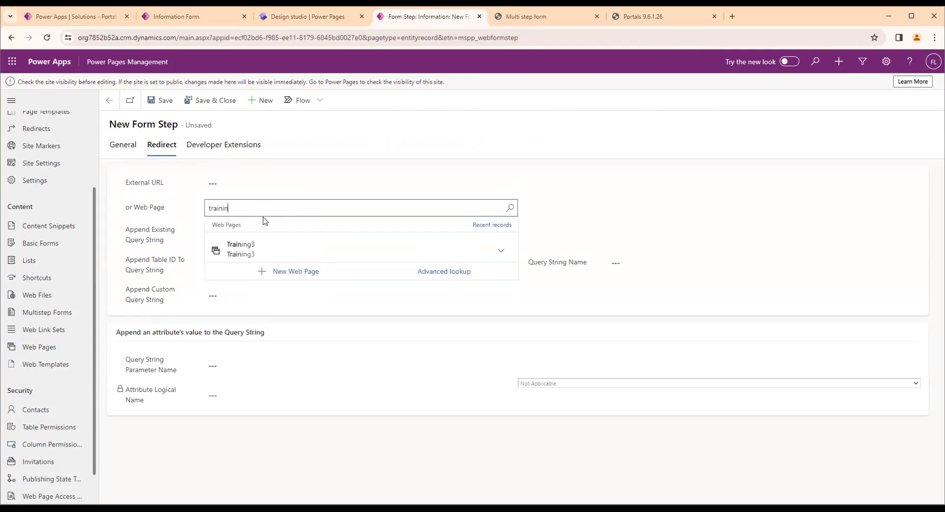
key("Down")
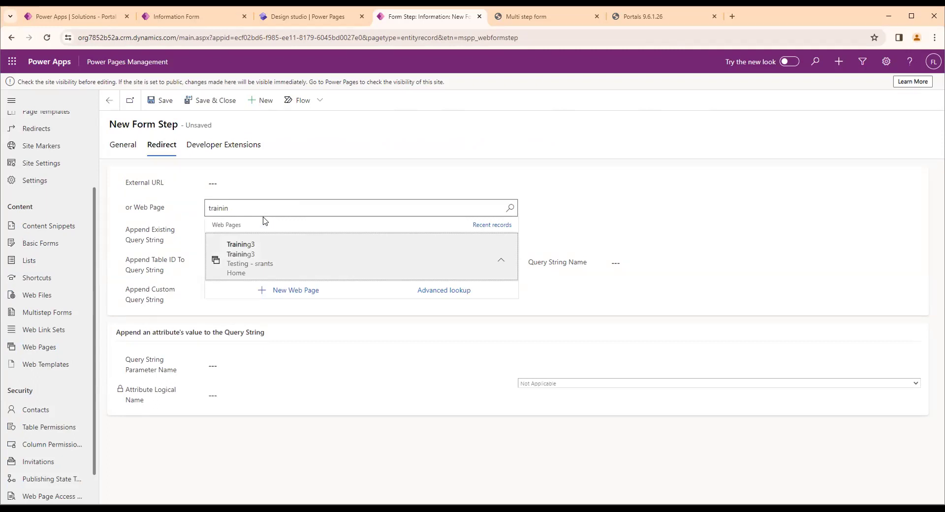
key("Return")
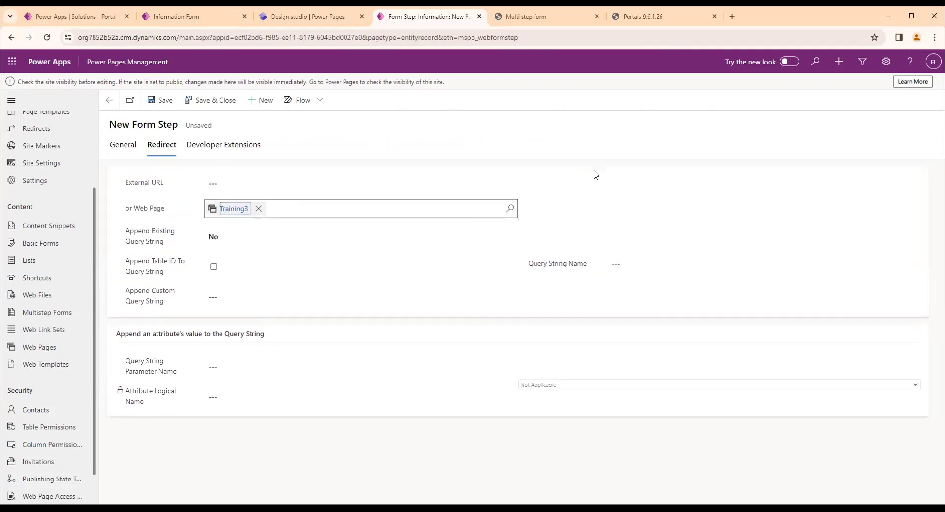
left_click(154, 101)
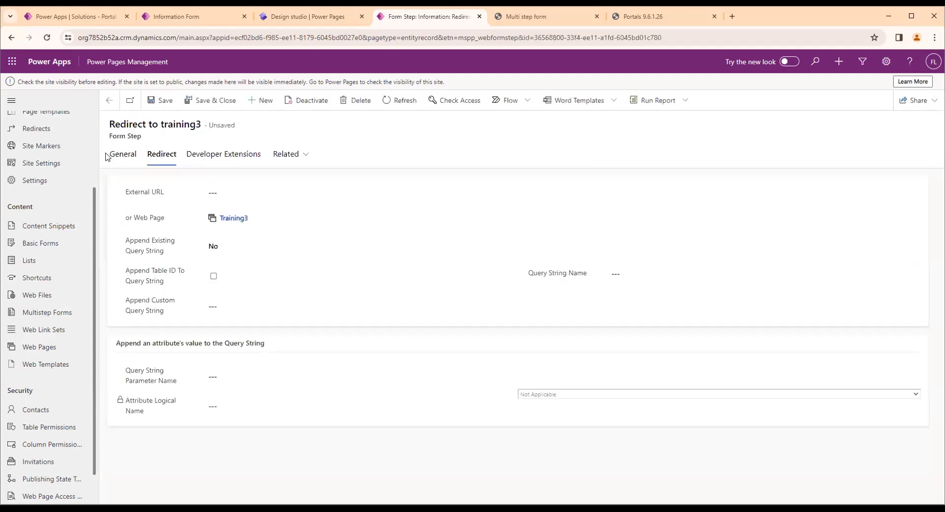
left_click(114, 156)
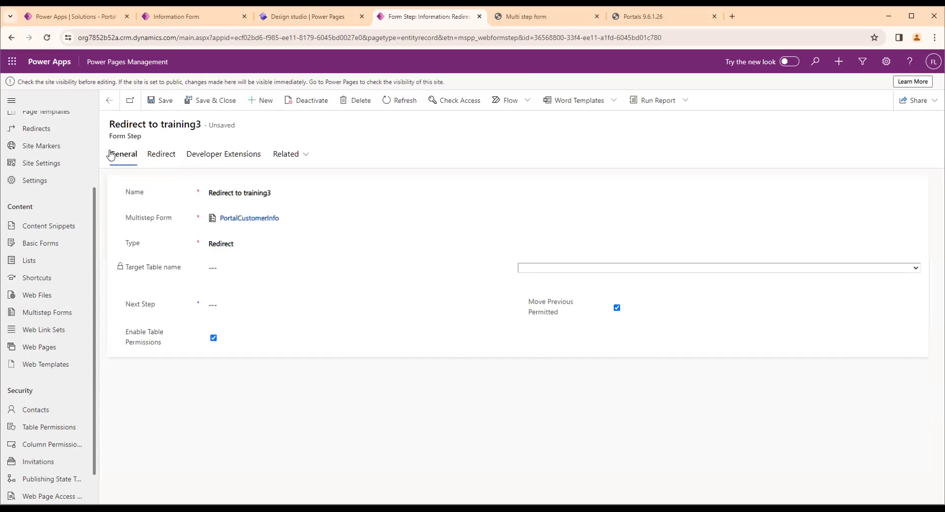
left_click(108, 104)
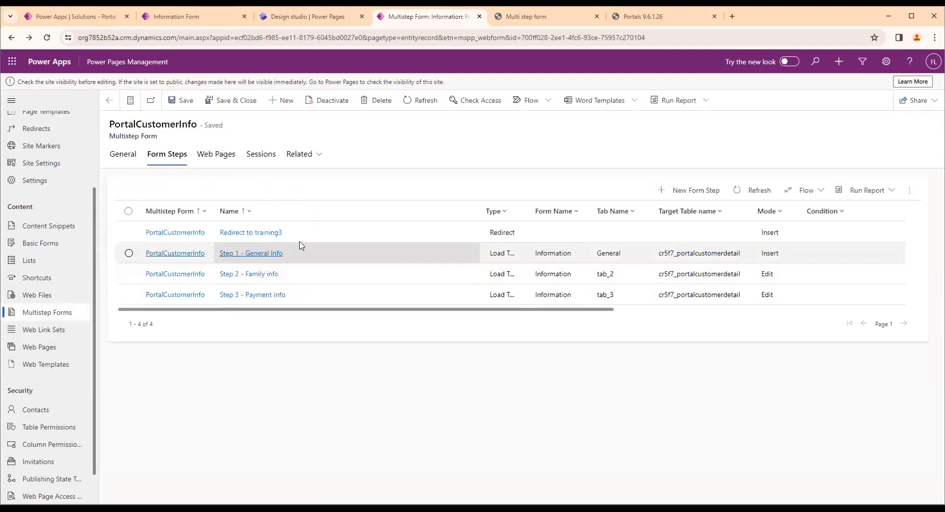
Set the next step of Step 3 - Payment info to "Redirect to training3" and save the form step
left_click(302, 301)
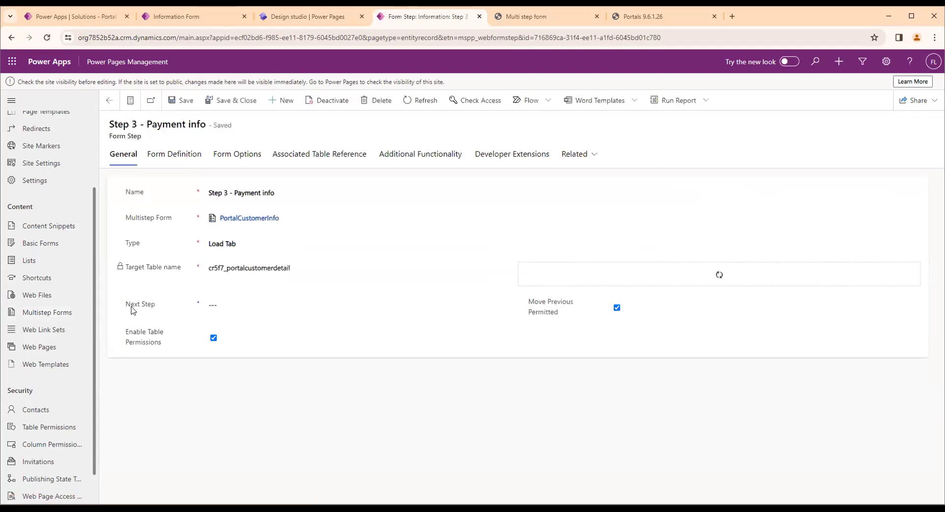
left_click(230, 305)
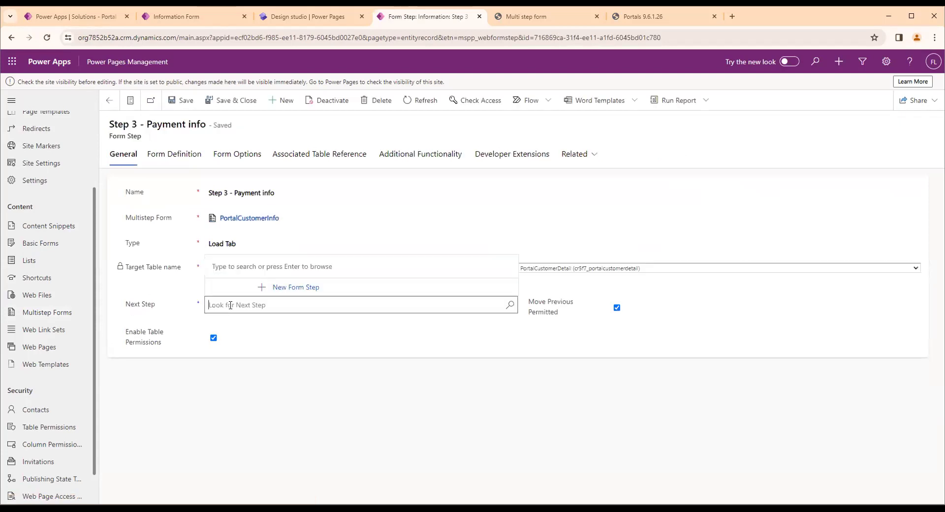
type("redirect")
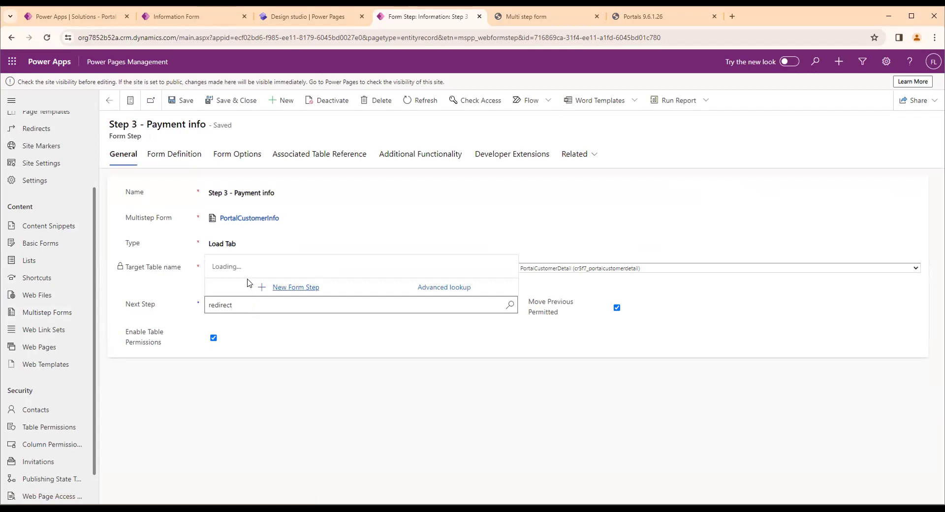
double_click(238, 307)
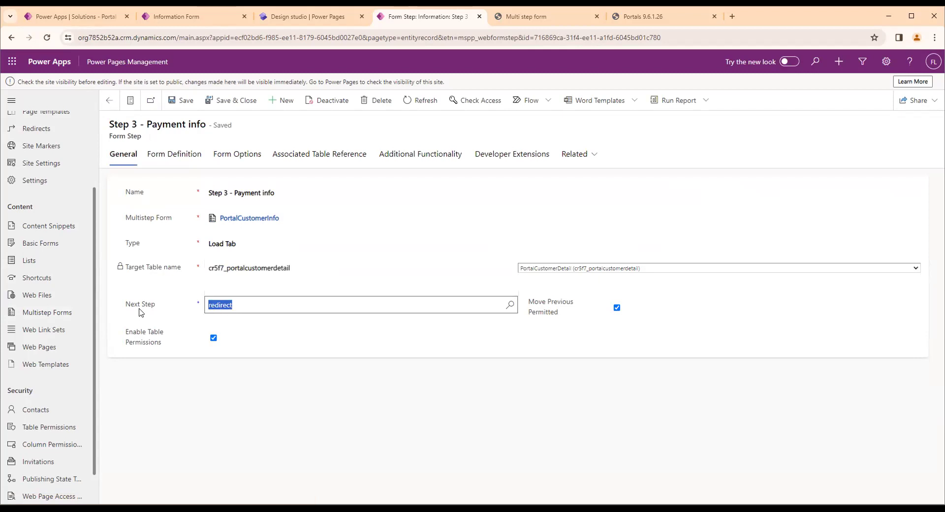
key("BackSpace")
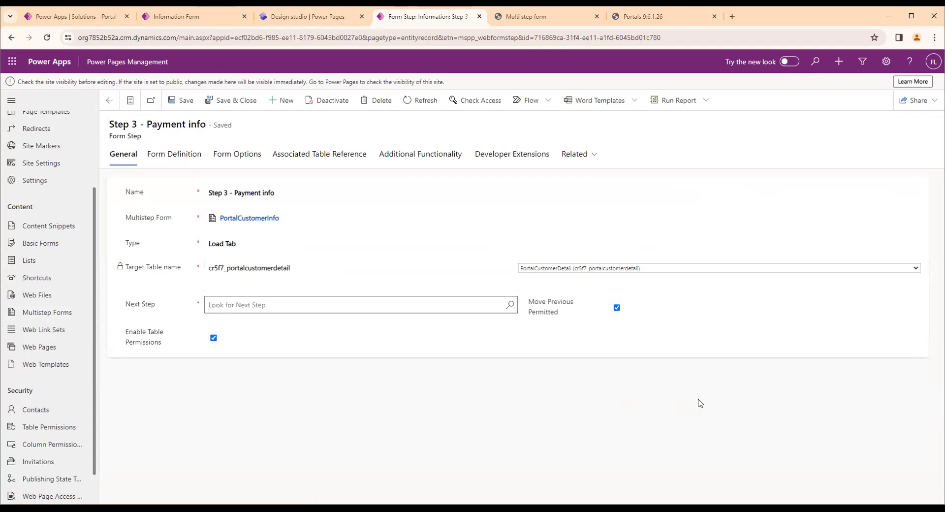
left_click(509, 305)
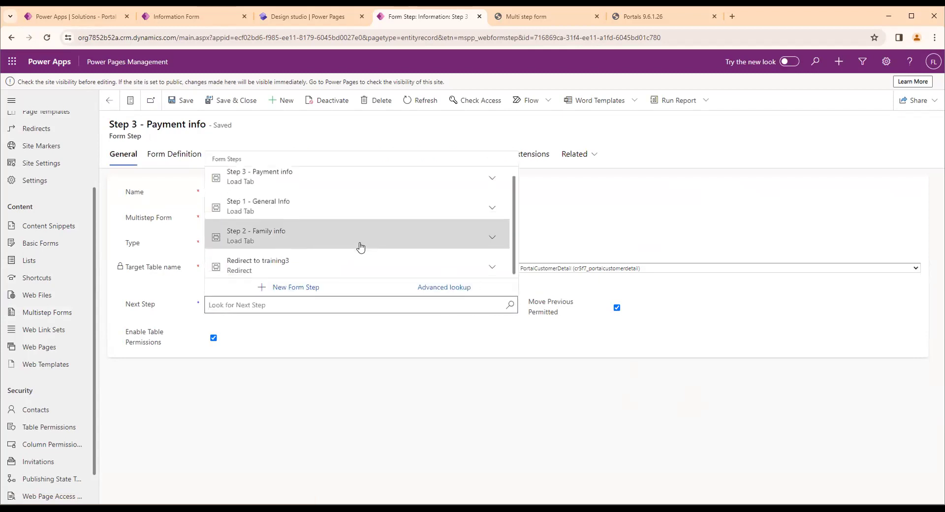
left_click(302, 269)
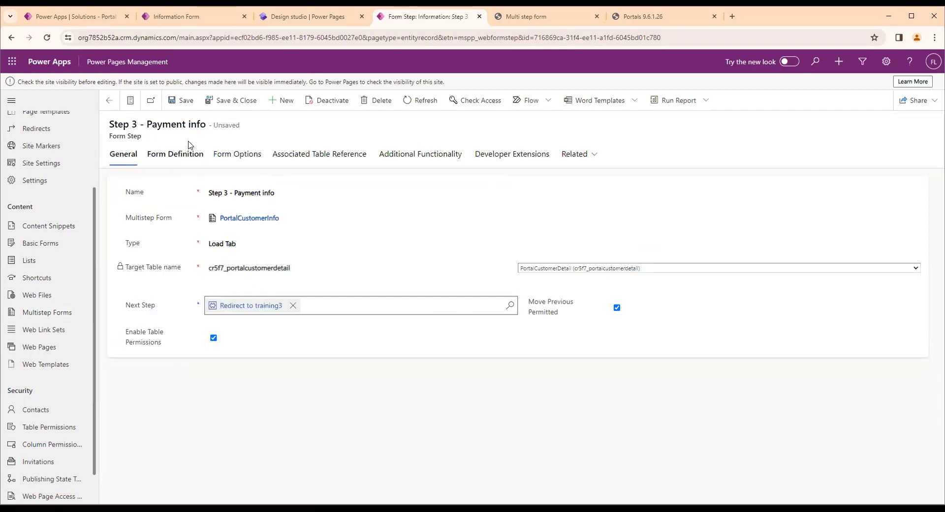
left_click(172, 100)
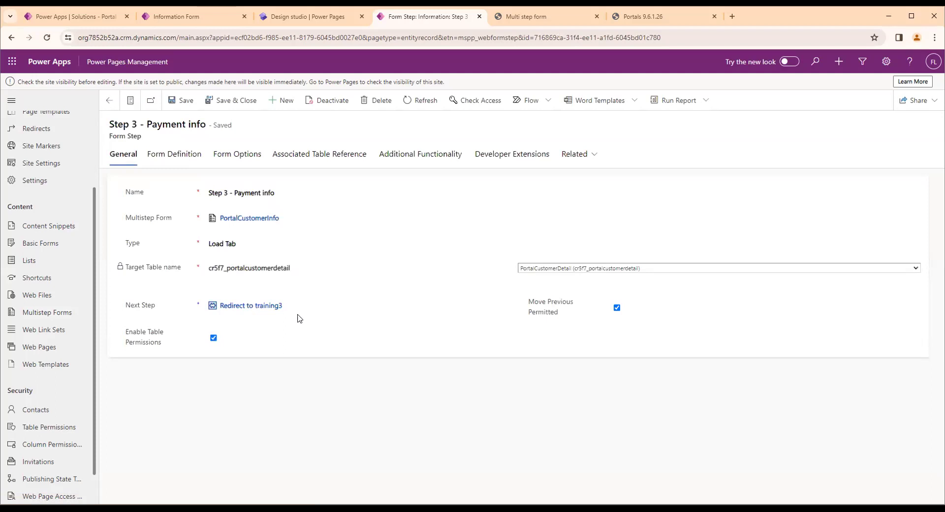
Clear the portal's cache and reload the portal's Payment info step
left_click(618, 18)
left_click(216, 248)
left_click(527, 16)
left_click(528, 36)
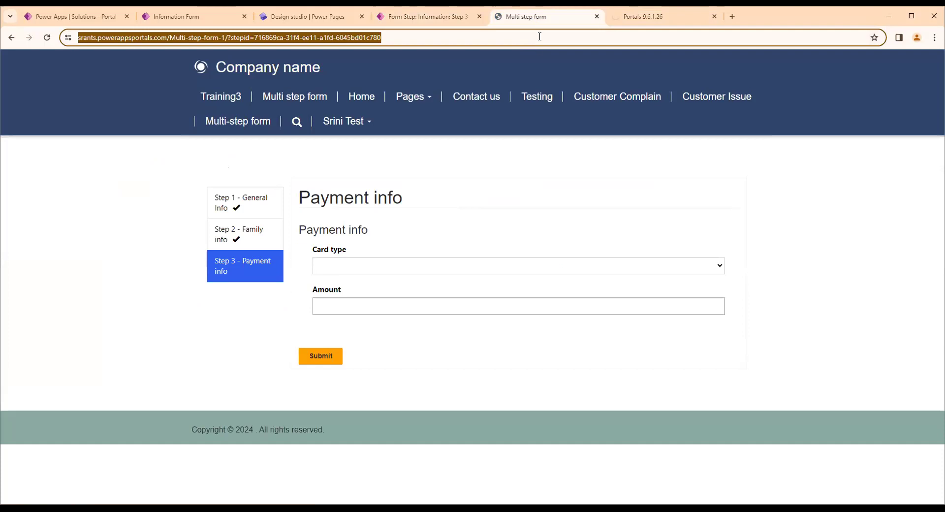
key("Return")
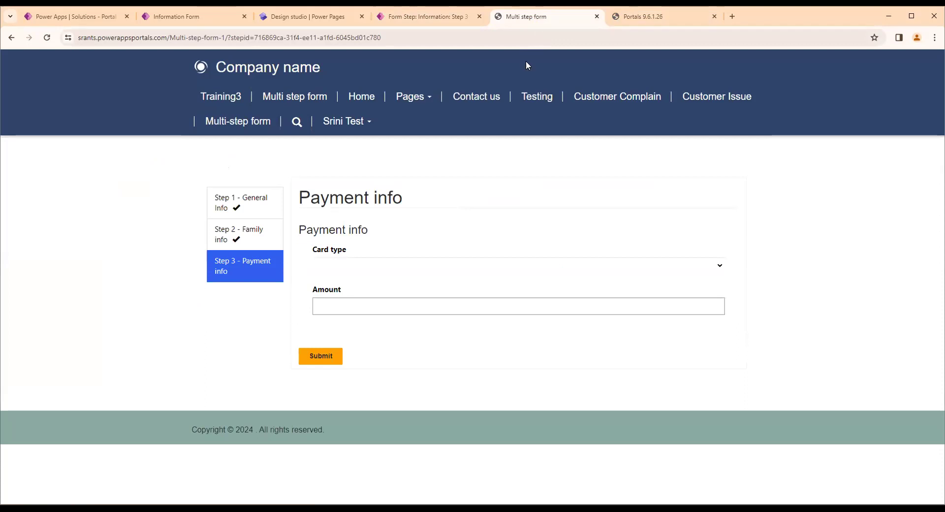
Submit the Payment info step with card type Visa and amount 4564, and check the address of the redirected page
left_click(337, 274)
left_click(340, 297)
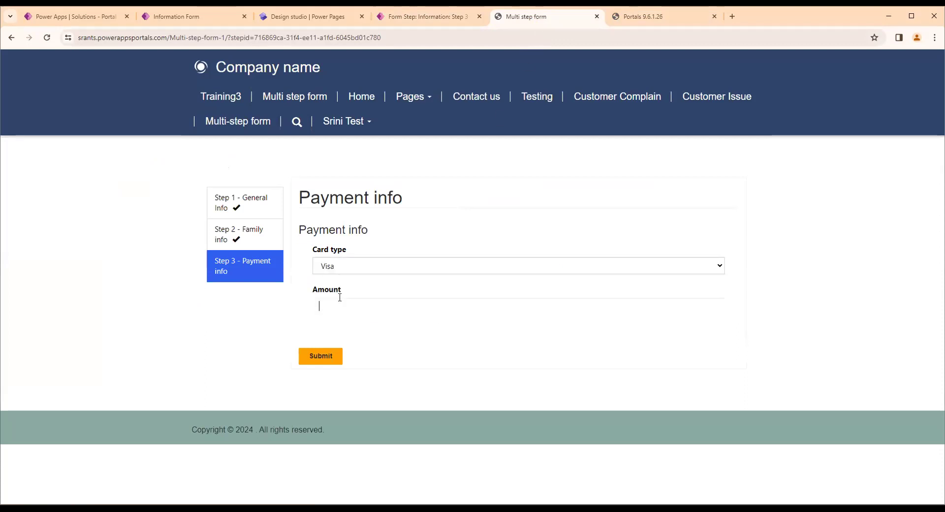
type("4564")
left_click(326, 358)
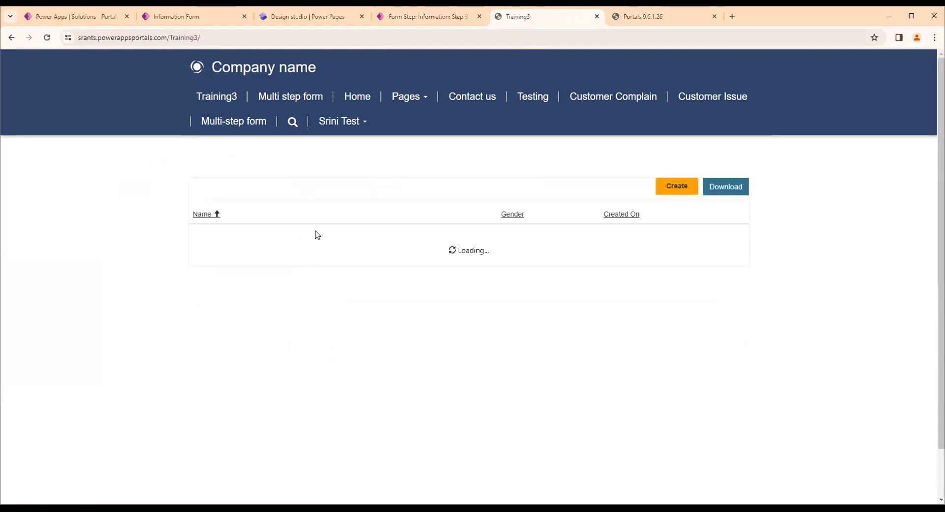
left_click_drag(211, 32, 173, 39)
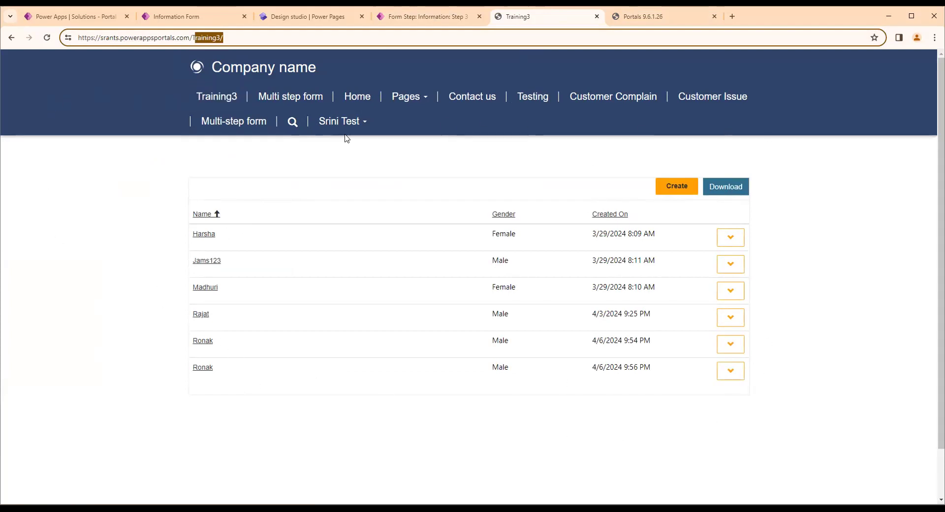
Reopen the PortalCustomerInfo multistep form and display its form steps
left_click(432, 18)
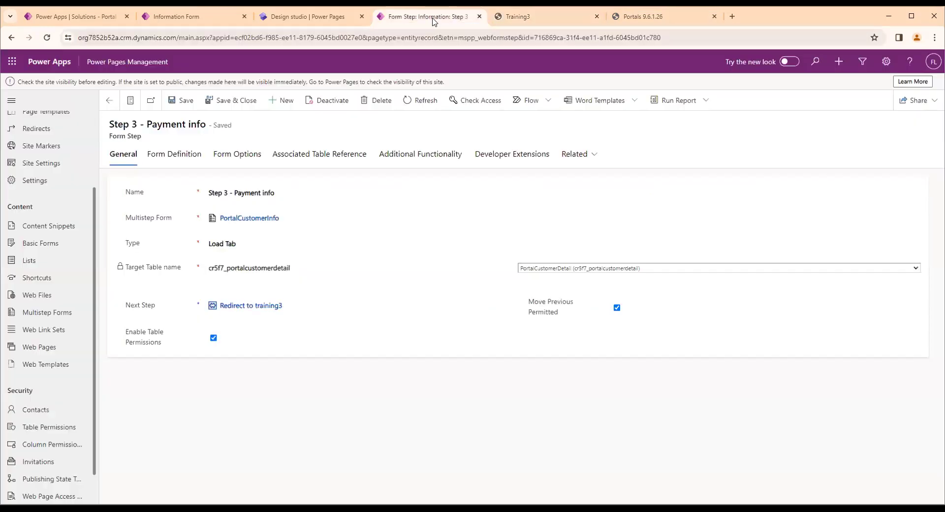
left_click(55, 262)
left_click(62, 316)
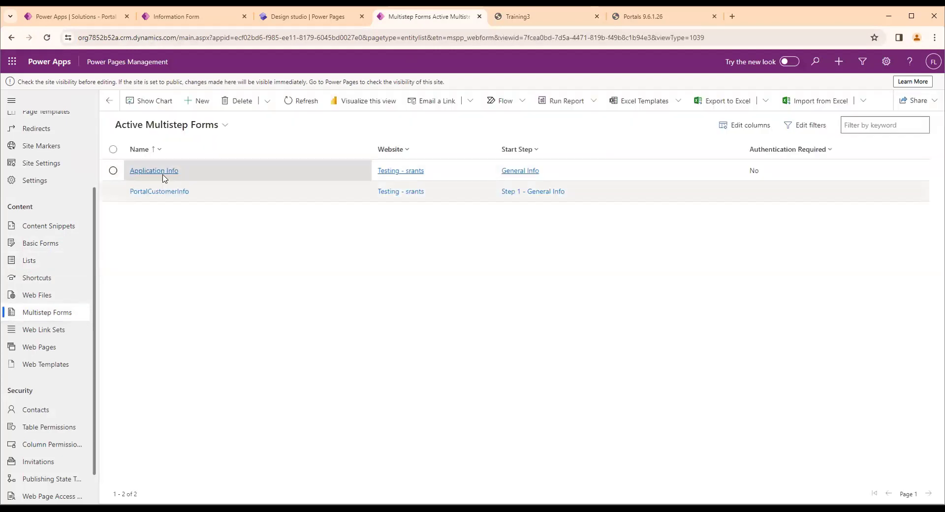
double_click(210, 191)
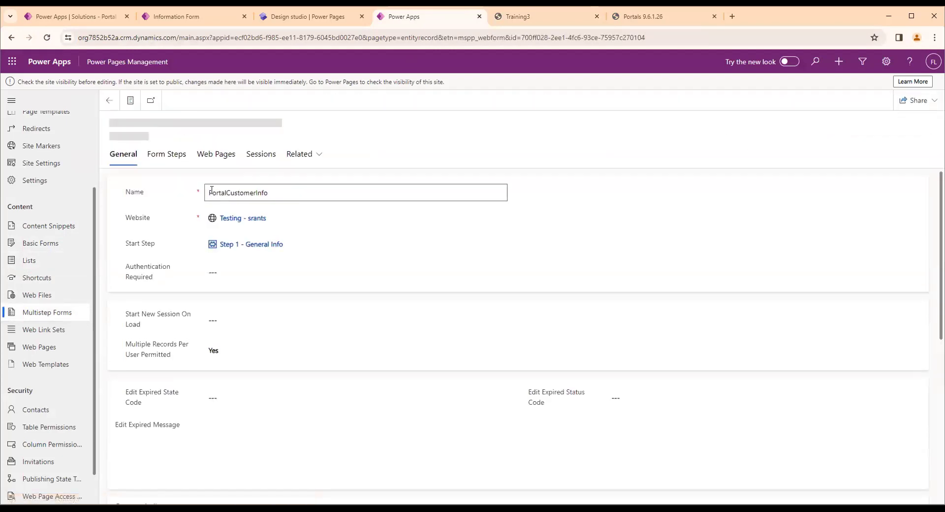
left_click(163, 167)
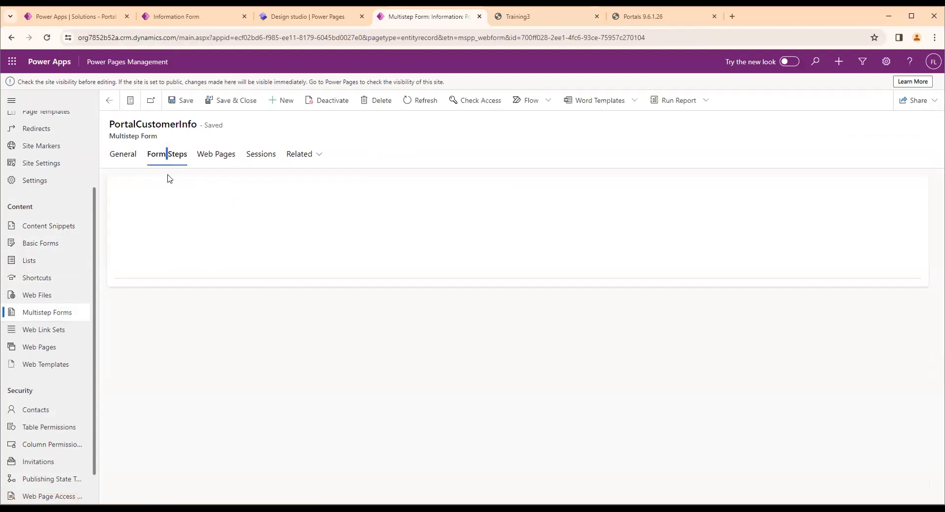
left_click(290, 17)
left_click(411, 20)
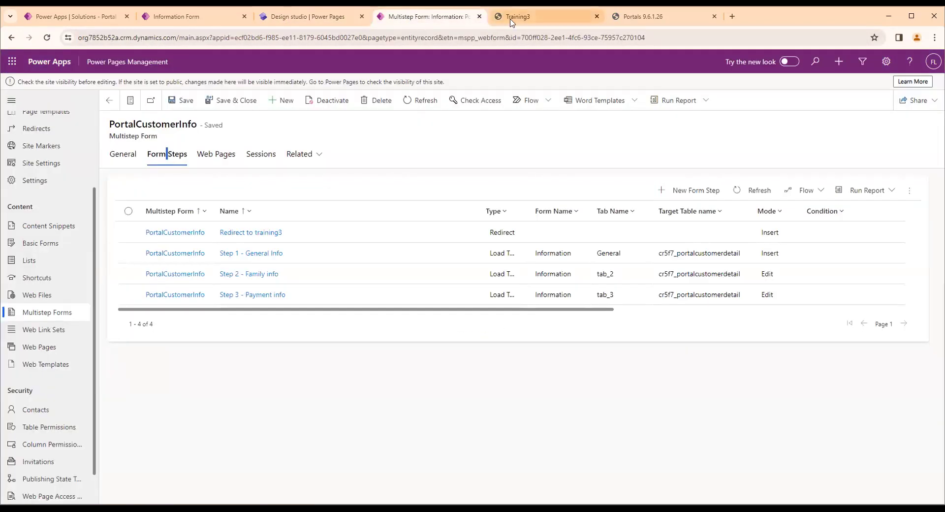
Start the portal's Multi step form from its first step and examine the Personal Info fields alongside the configured form steps
left_click(514, 20)
left_click(269, 97)
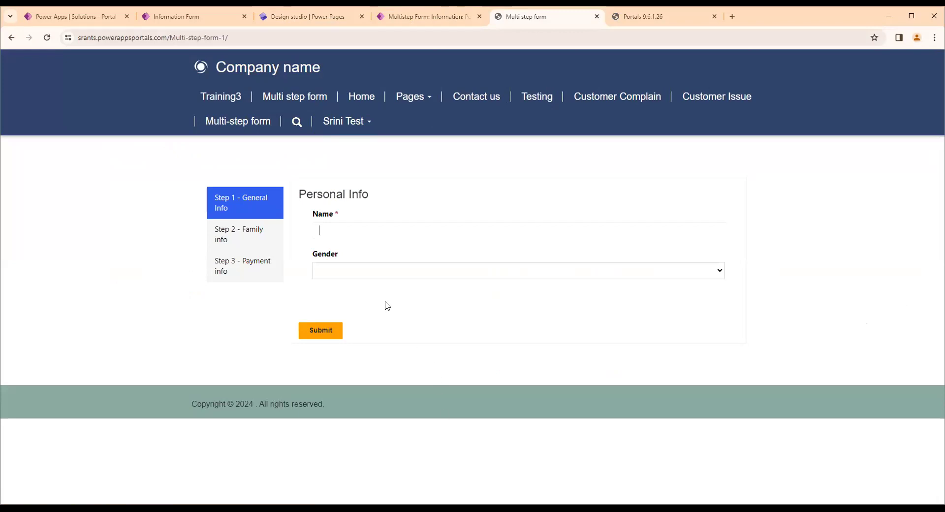
left_click(402, 225)
left_click(430, 226)
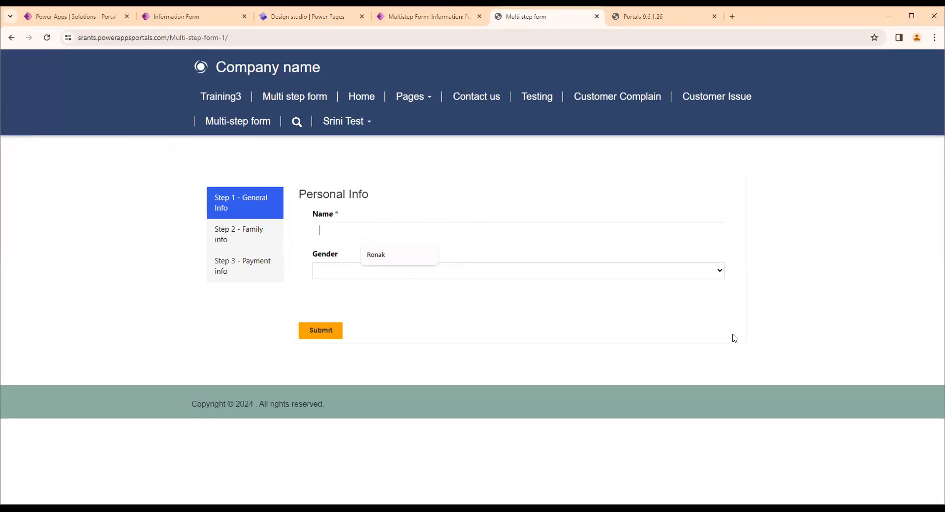
left_click(410, 18)
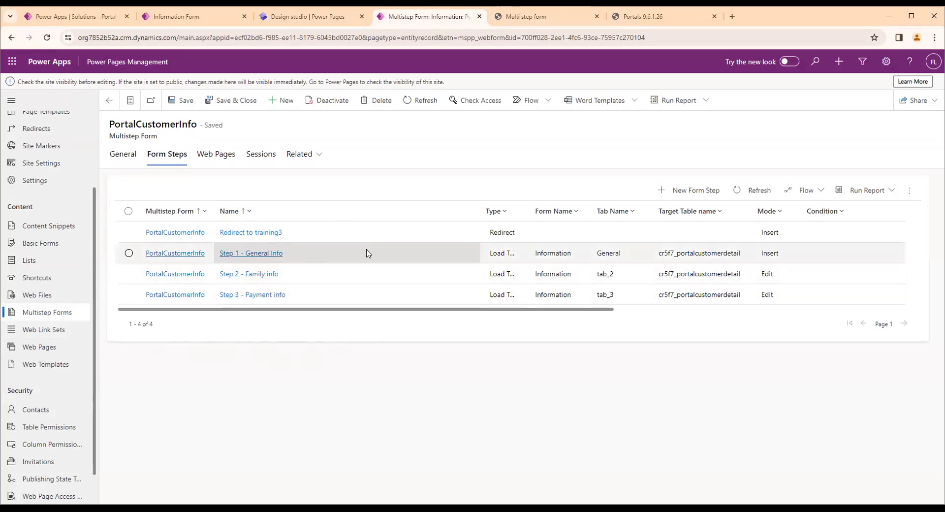
left_click(542, 16)
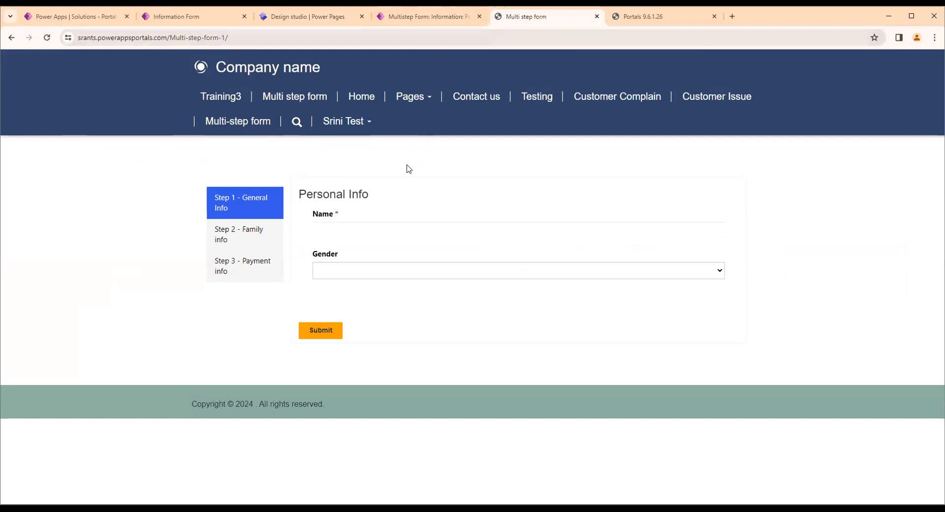
Try entering test text in the Name field under Personal Info, clearing it and reloading the Multi step form page
left_click(352, 228)
left_click_drag(312, 212, 334, 212)
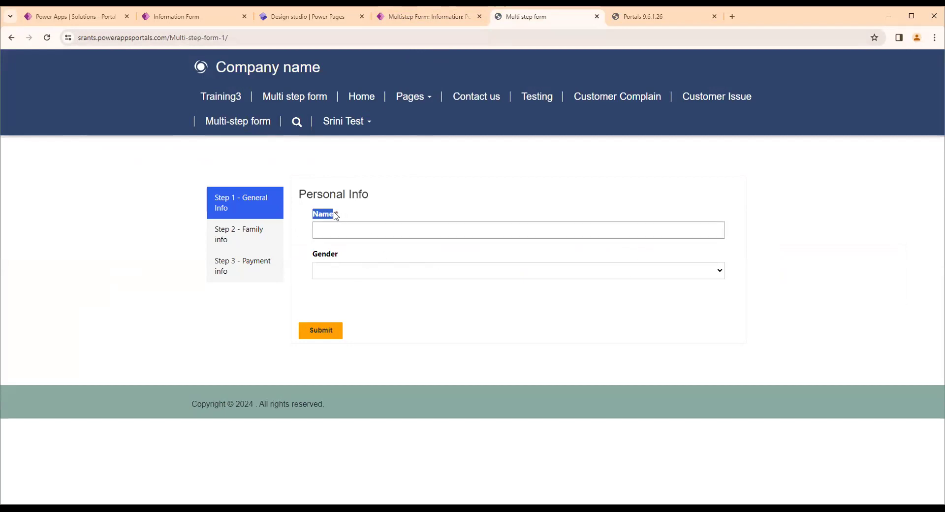
left_click(335, 229)
type("T")
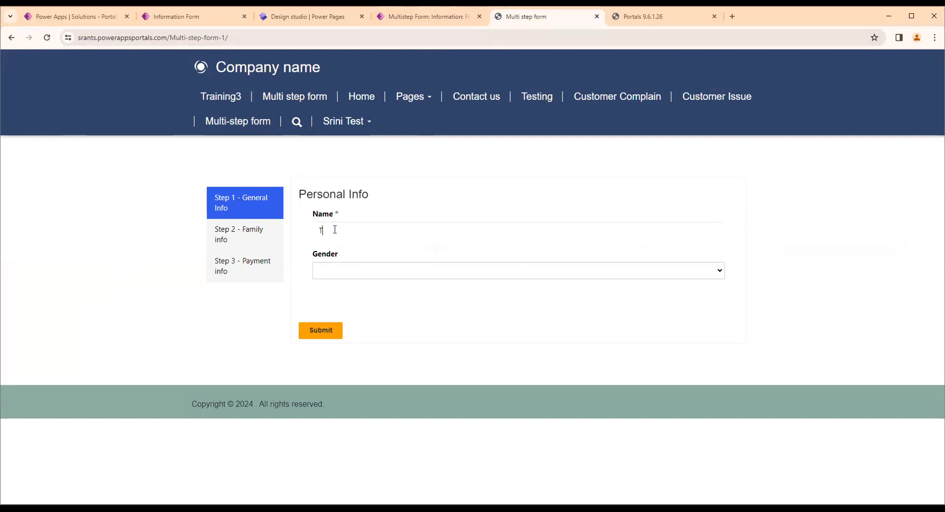
type("esyt")
key("BackSpace")
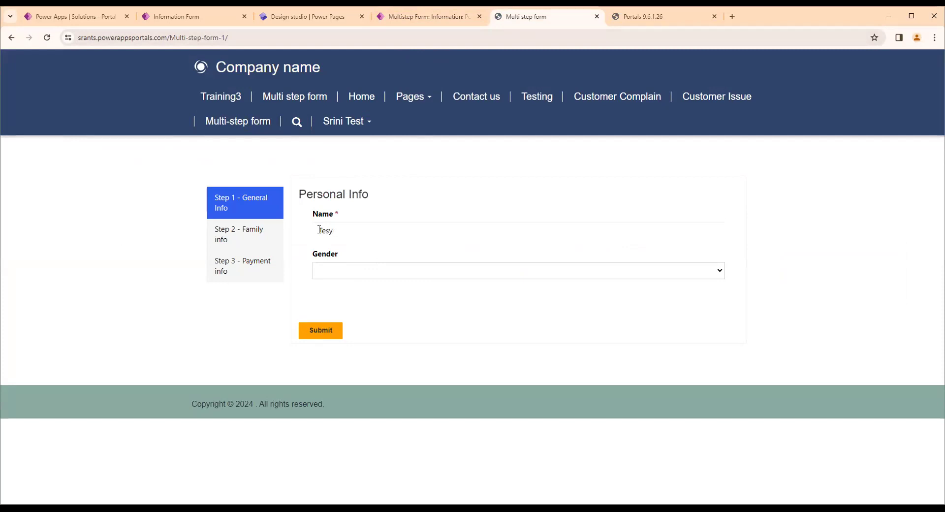
left_click_drag(357, 231, 293, 245)
left_click(303, 231)
key("BackSpace")
left_click(294, 105)
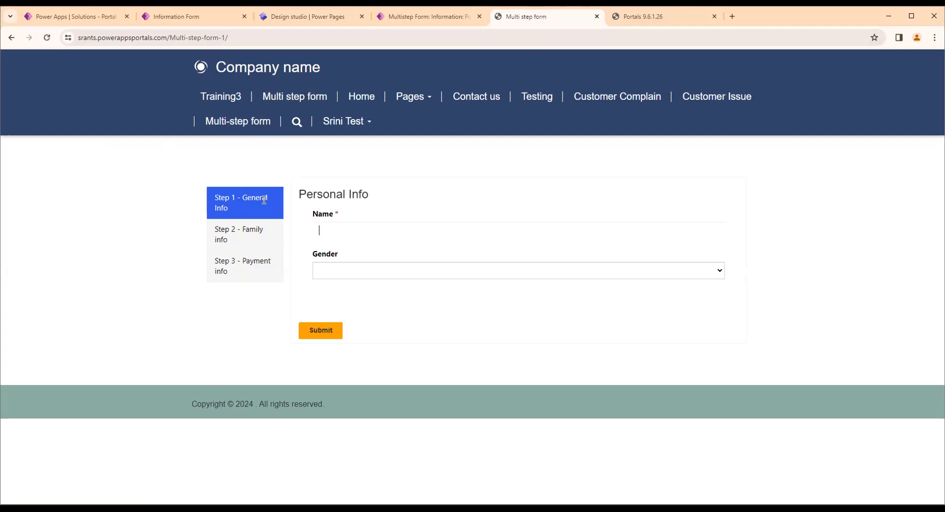
left_click(330, 225)
type("Tewst")
Compare Step 1 - General Info on the portal page with PortalCustomerInfo's list of form steps
left_click(403, 18)
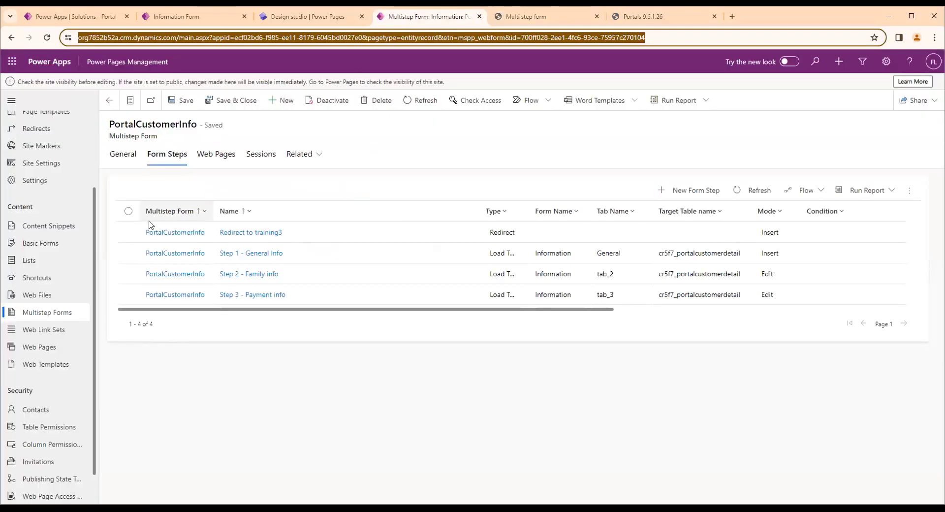
left_click(553, 22)
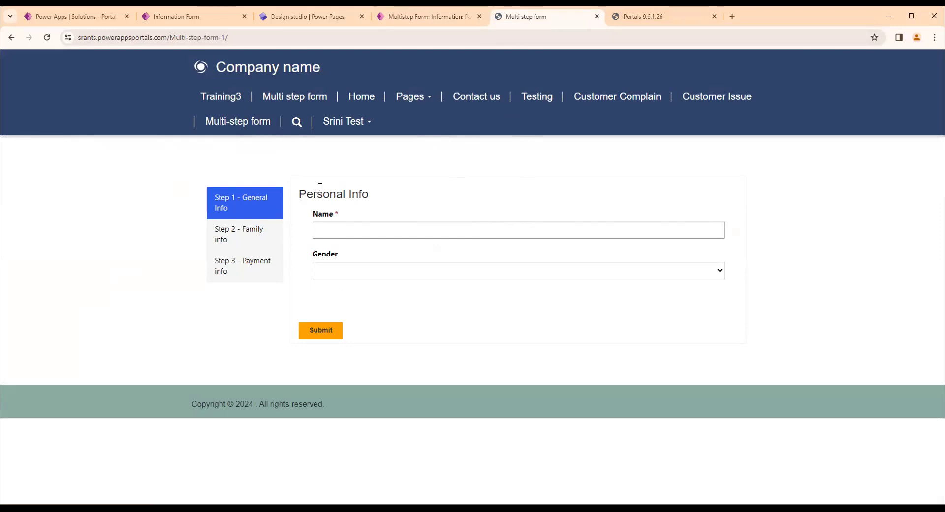
left_click(424, 16)
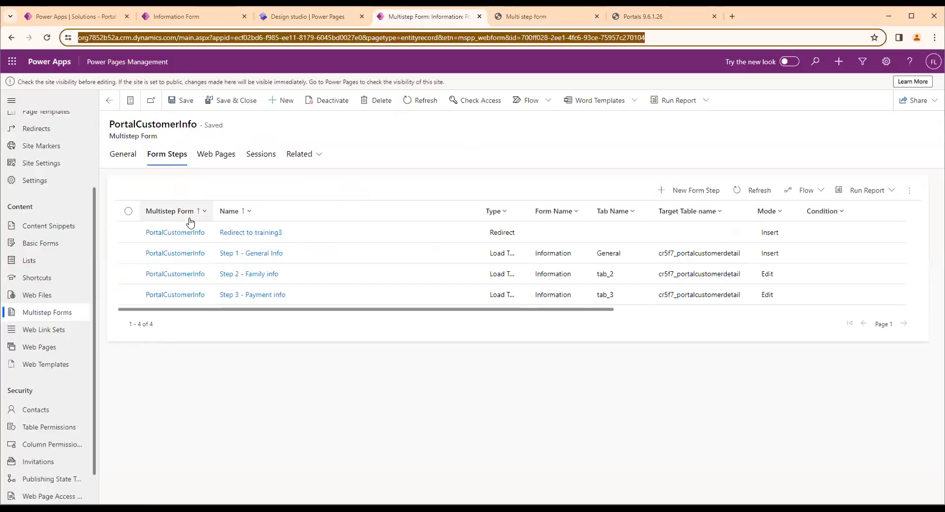
left_click(522, 15)
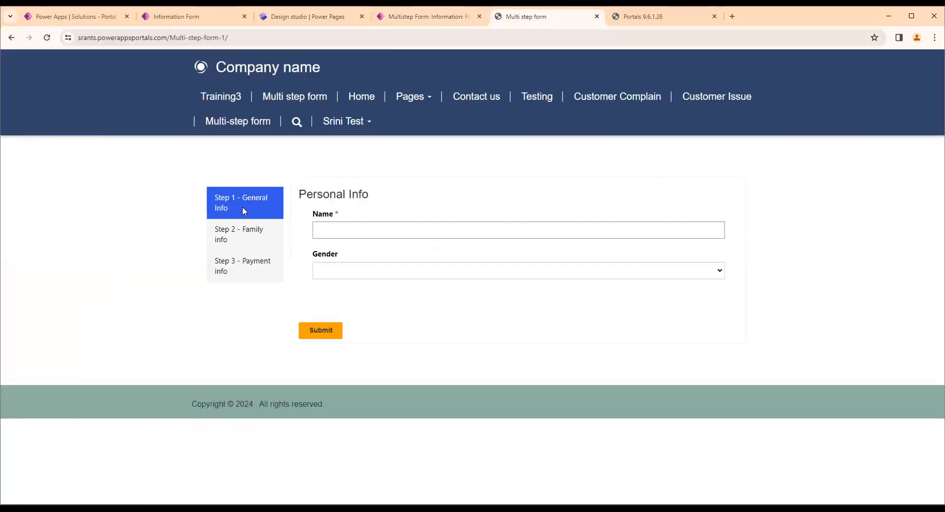
left_click_drag(242, 207, 213, 198)
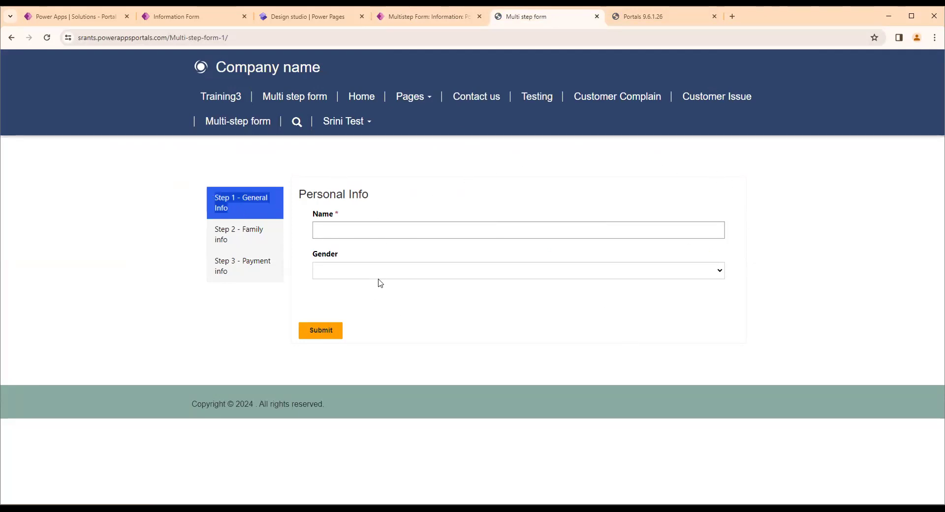
left_click(424, 17)
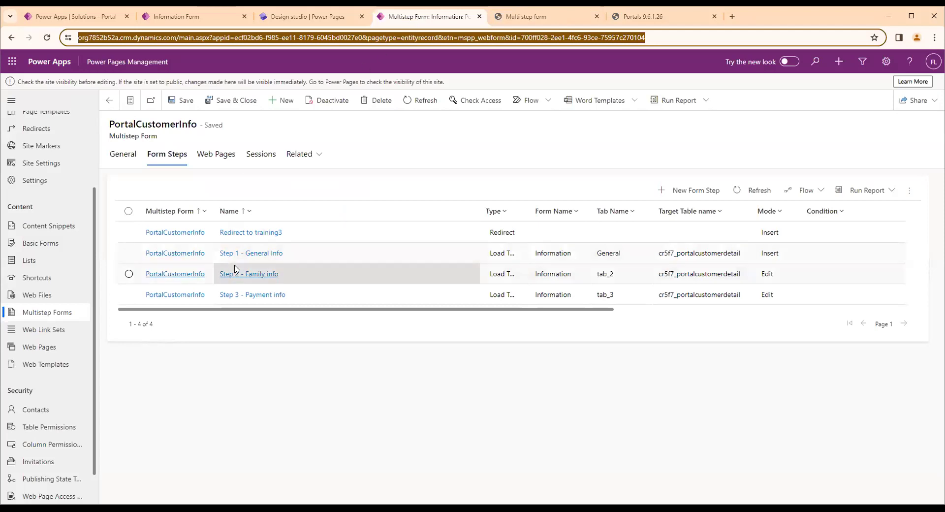
Open the form options of Step 1 - General Info and go to its Custom JavaScript editor
left_click(297, 257)
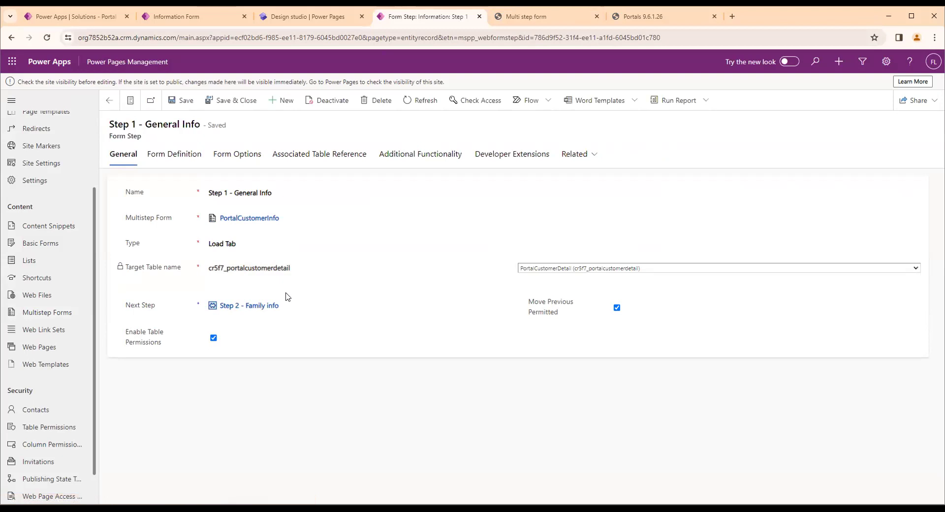
left_click(238, 154)
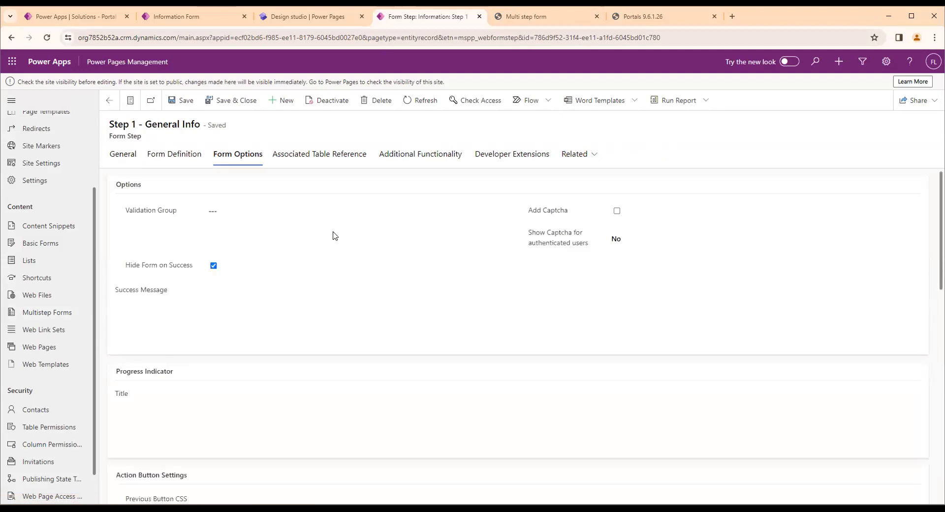
scroll(382, 331, "down", 4)
scroll(382, 334, "down", 8)
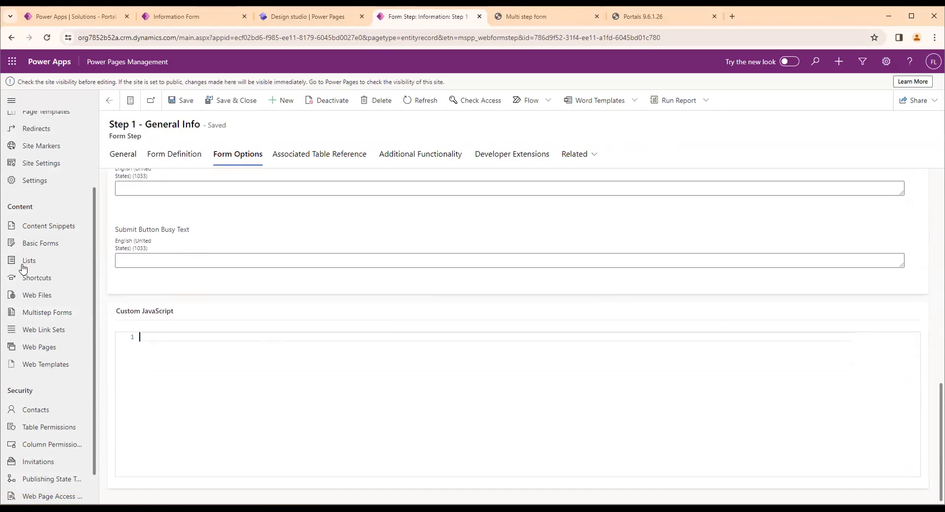
Begin the custom JavaScript of Step 1 - General Info with the partial jQuery selector $(docum)
left_click_drag(116, 310, 178, 312)
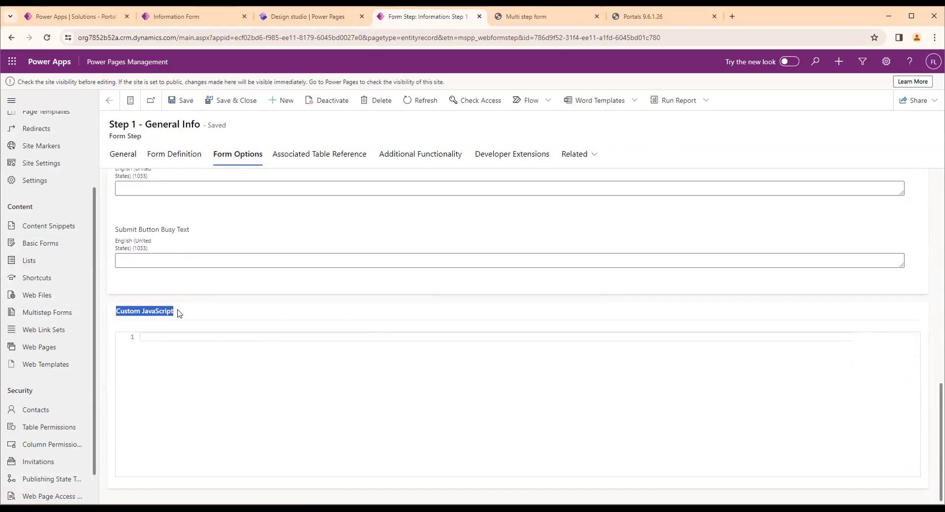
left_click(201, 338)
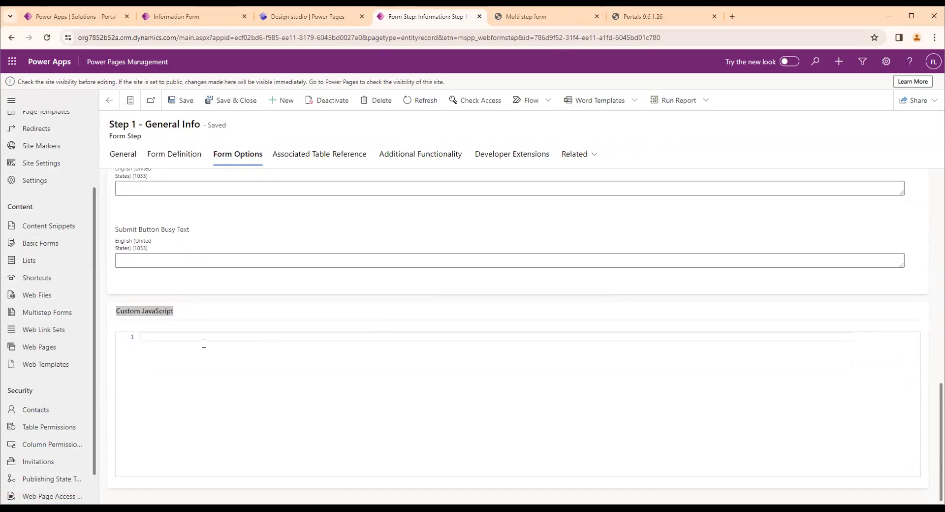
left_click(168, 310)
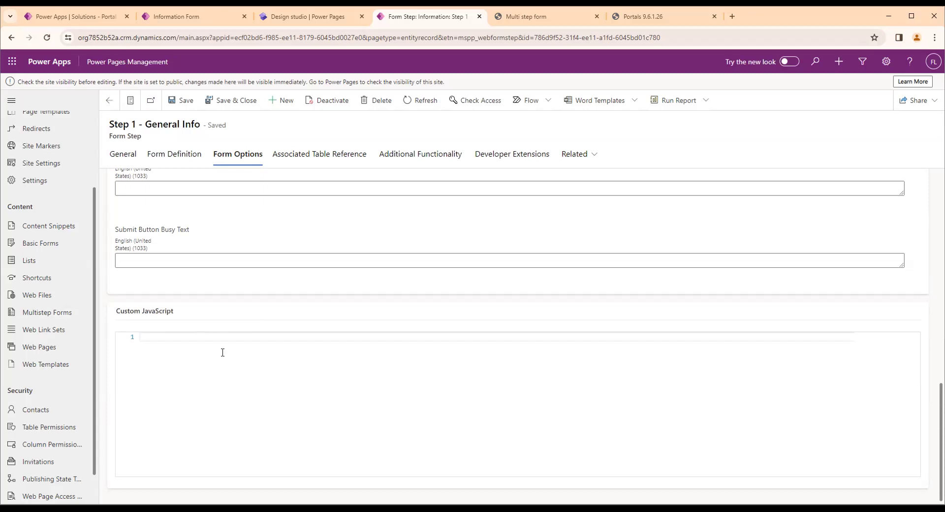
type("$")
type("()")
type("docum")
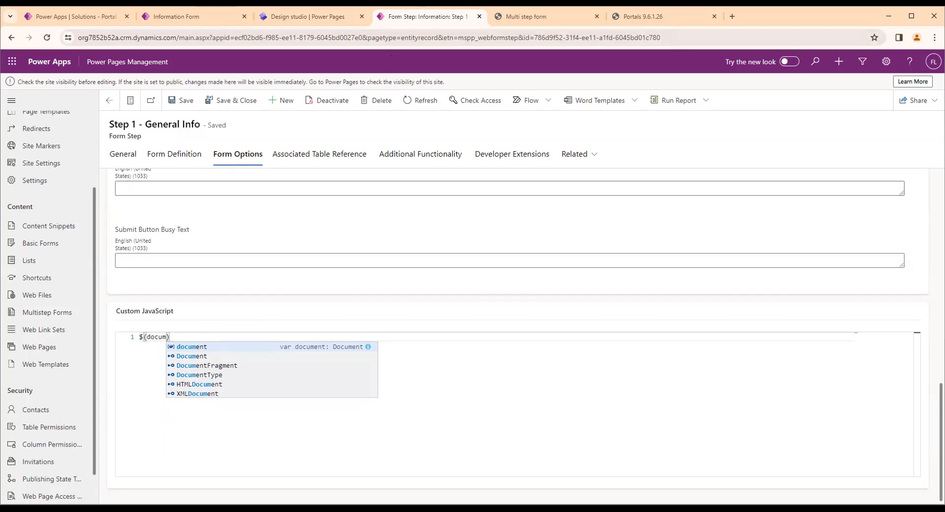
Compare the portal's Multi step form steps and Personal Info fields with the form step record that holds the script
left_click(526, 16)
left_click(251, 200)
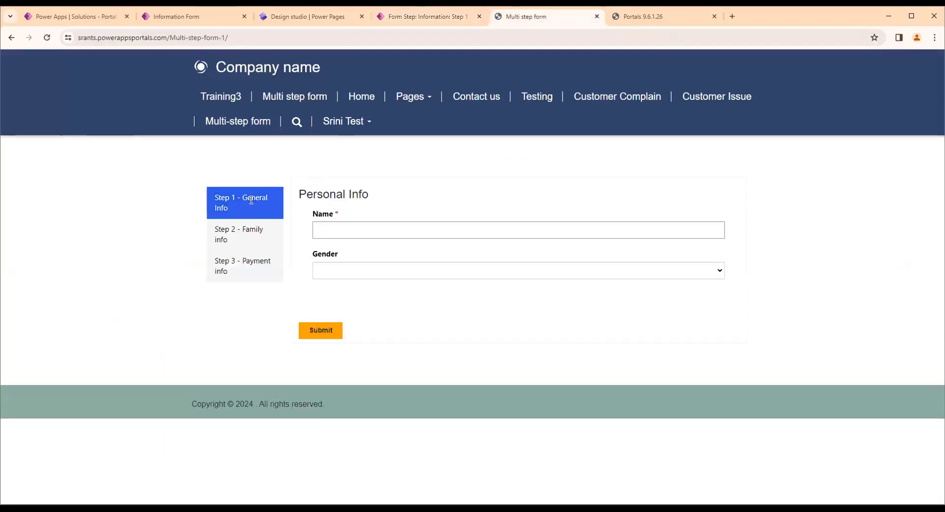
left_click(424, 16)
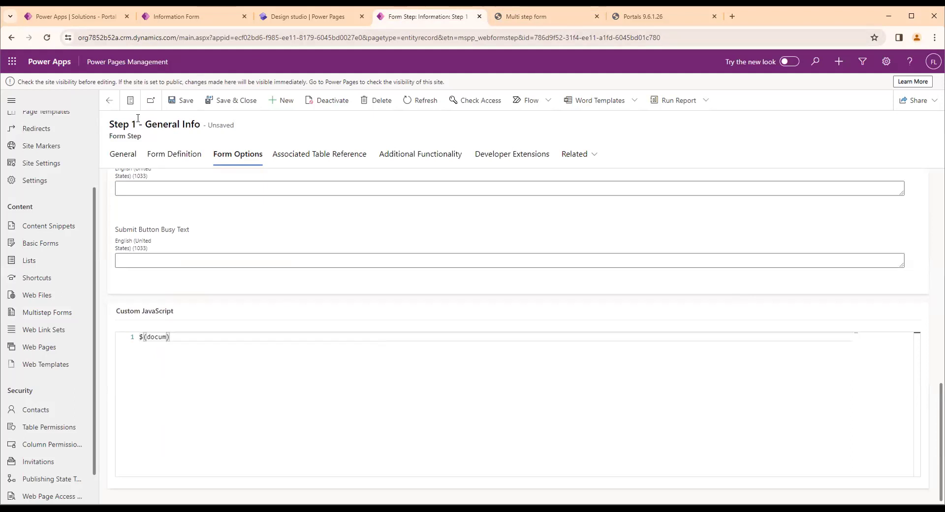
left_click(530, 19)
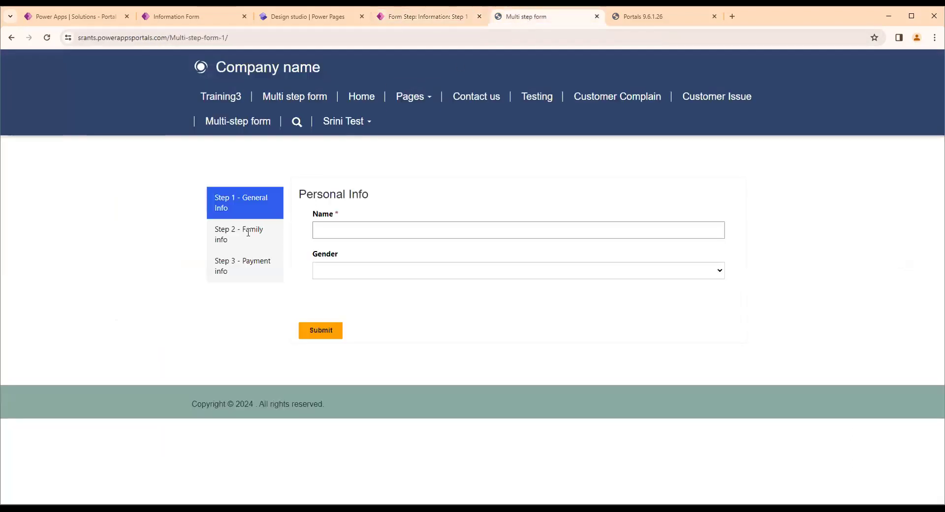
left_click_drag(235, 243, 214, 228)
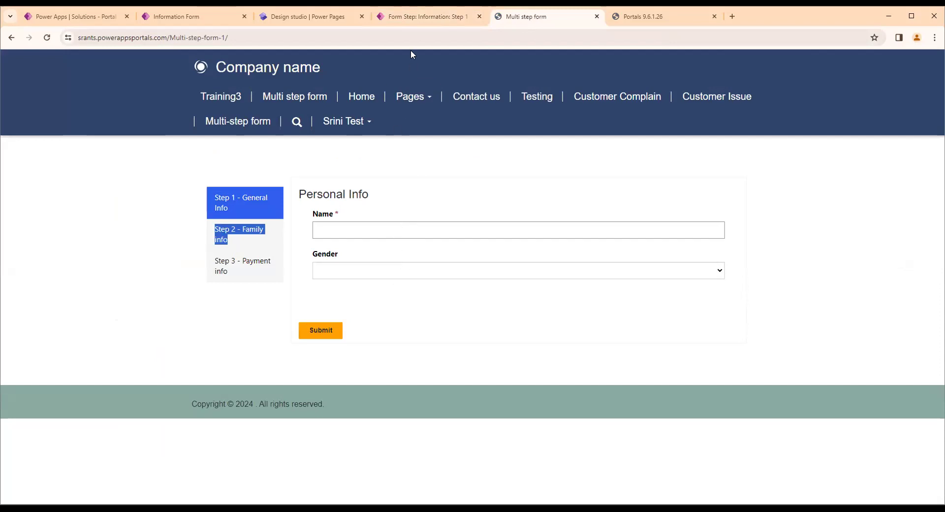
left_click(416, 19)
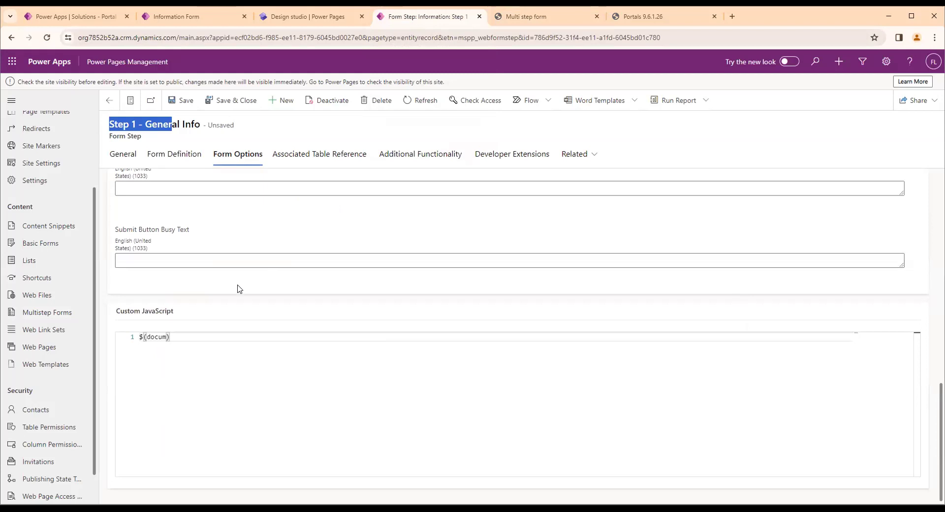
double_click(156, 336)
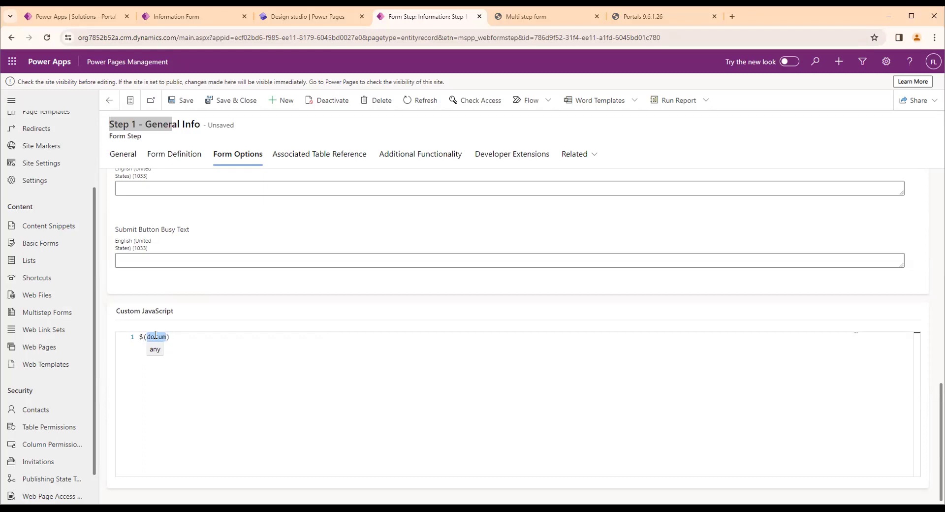
left_click(525, 17)
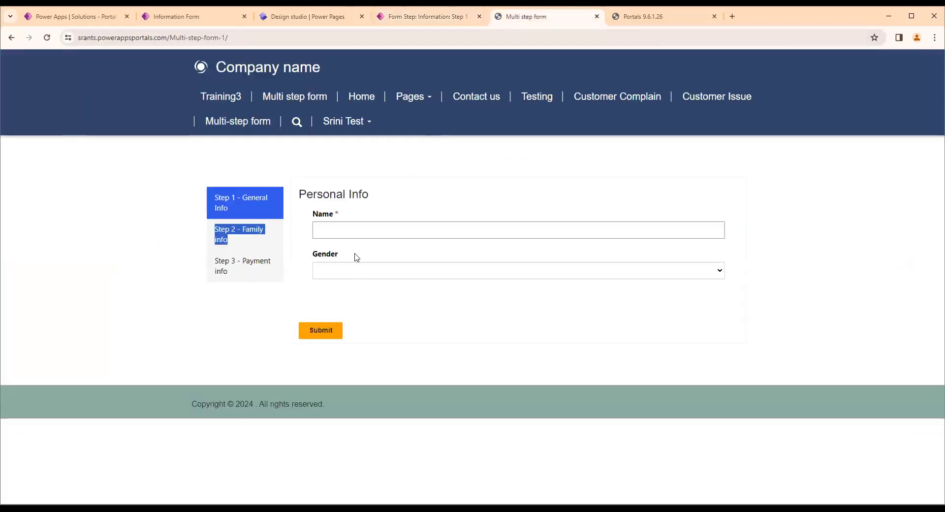
left_click(352, 231)
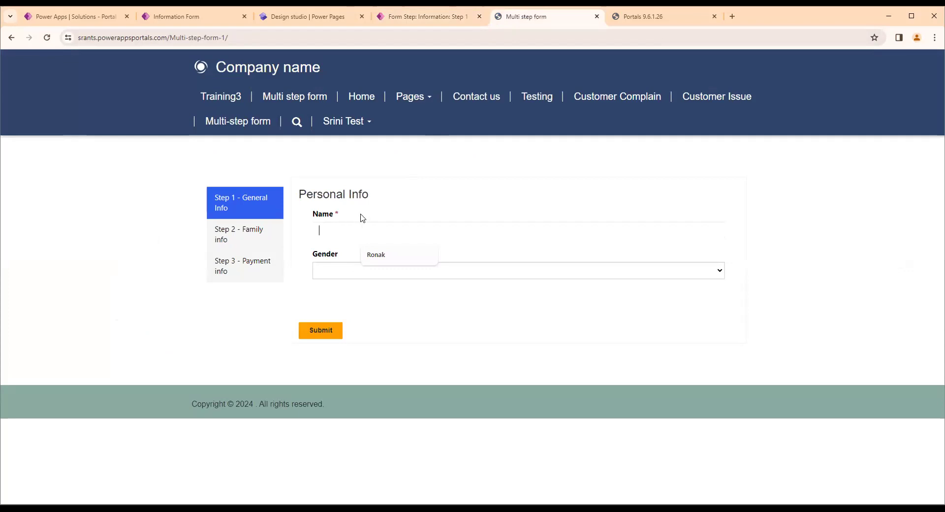
left_click(243, 36)
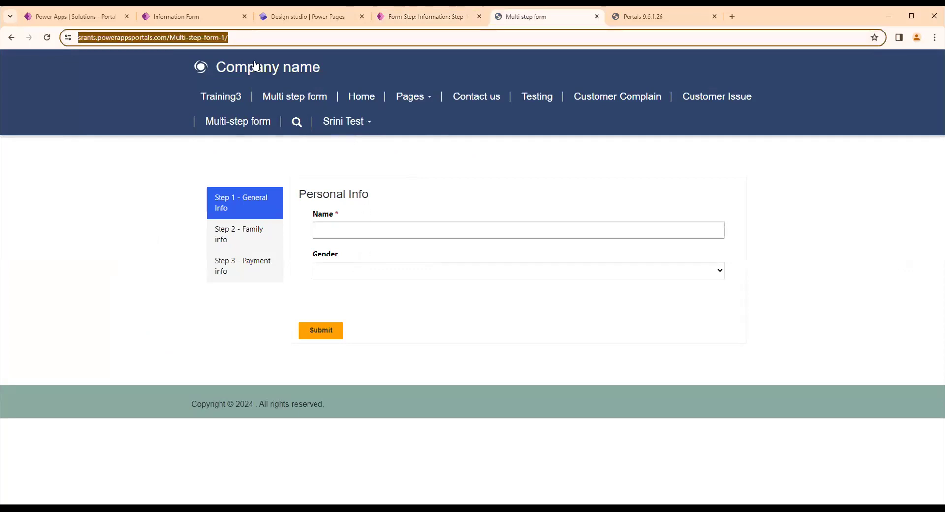
left_click(319, 228)
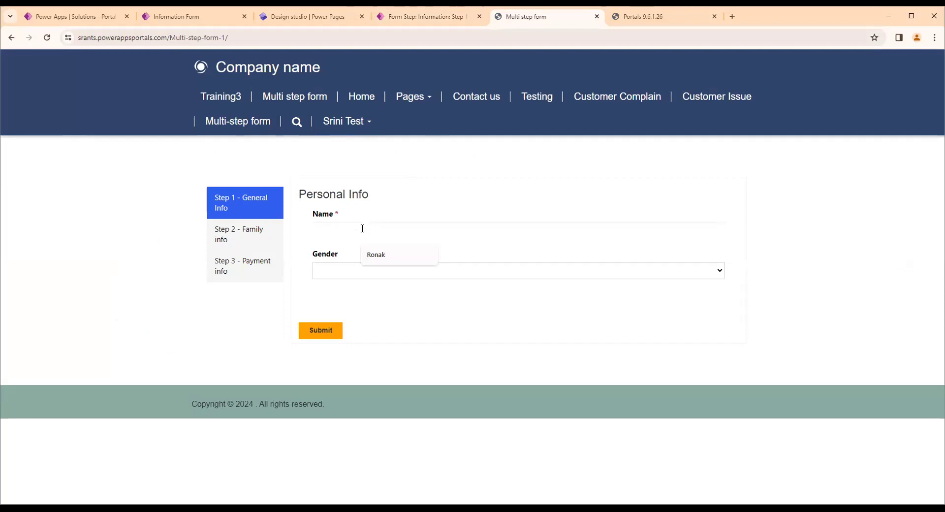
Complete the selector in Step 1 - General Info's custom JavaScript and extend it to $(document).ready();
left_click(415, 19)
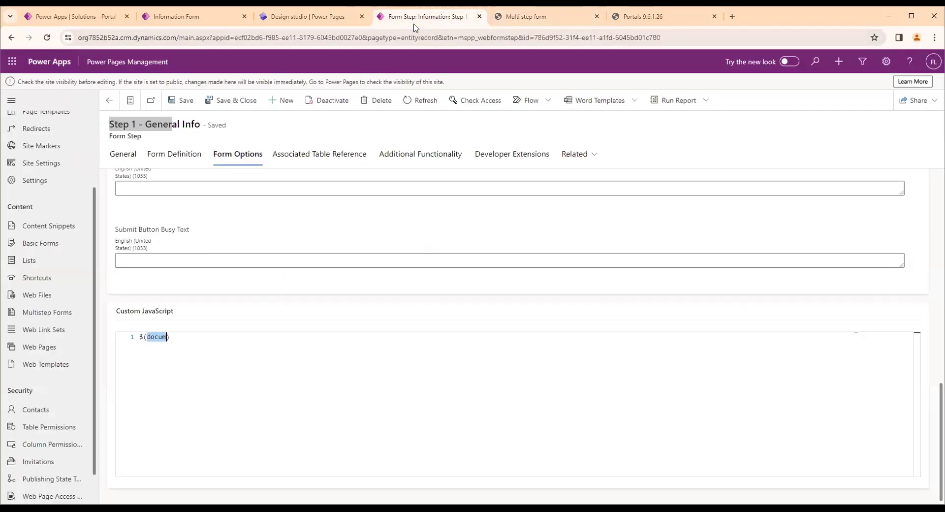
left_click(207, 354)
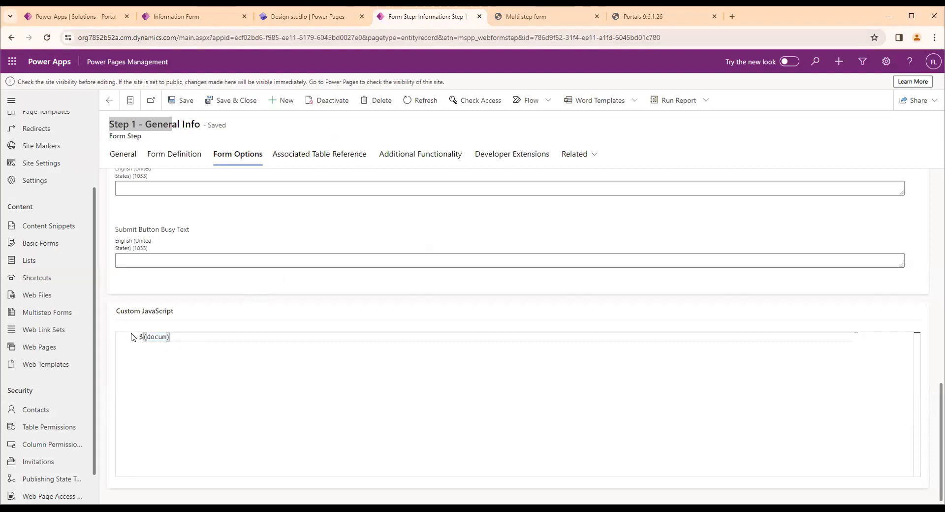
double_click(152, 338)
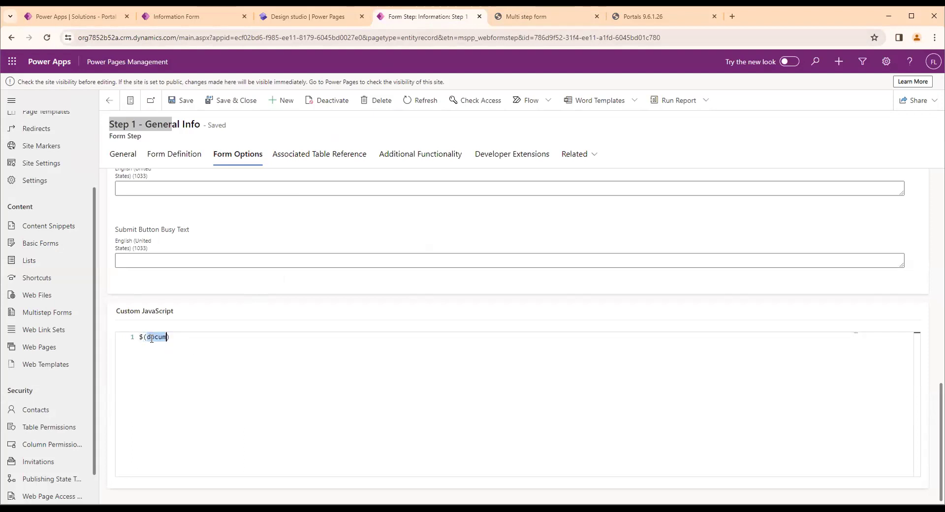
type("docu")
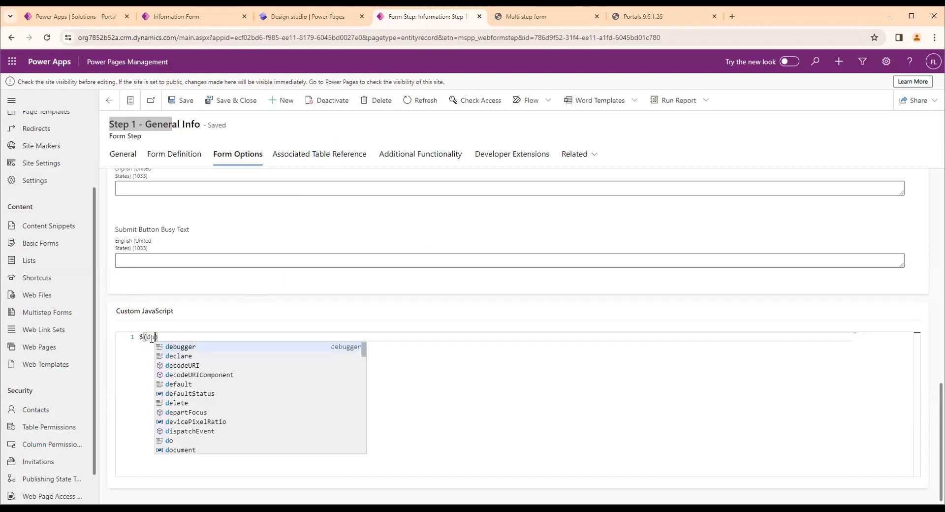
key("Tab")
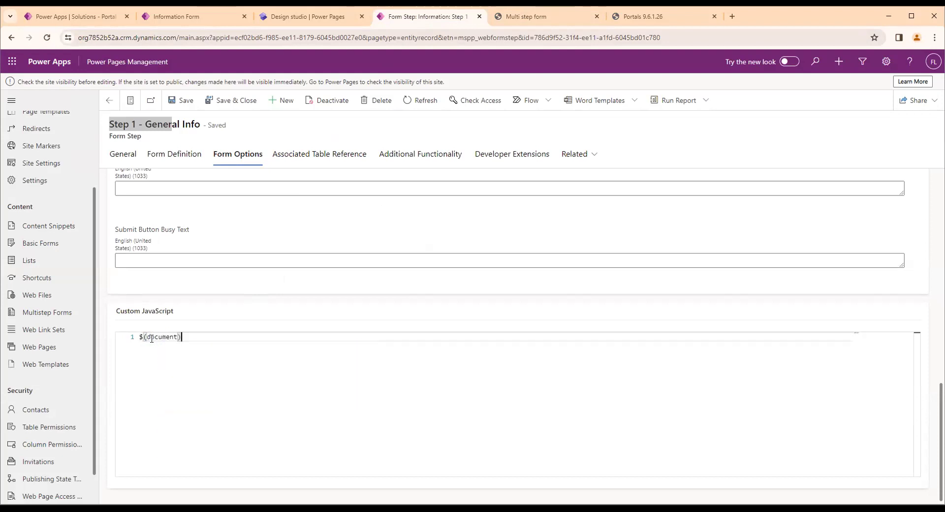
key("End")
type(".ready();")
Add an empty function(){} callback inside the ready call, with a blank line between its braces
key("Left")
key("Left")
type("function")
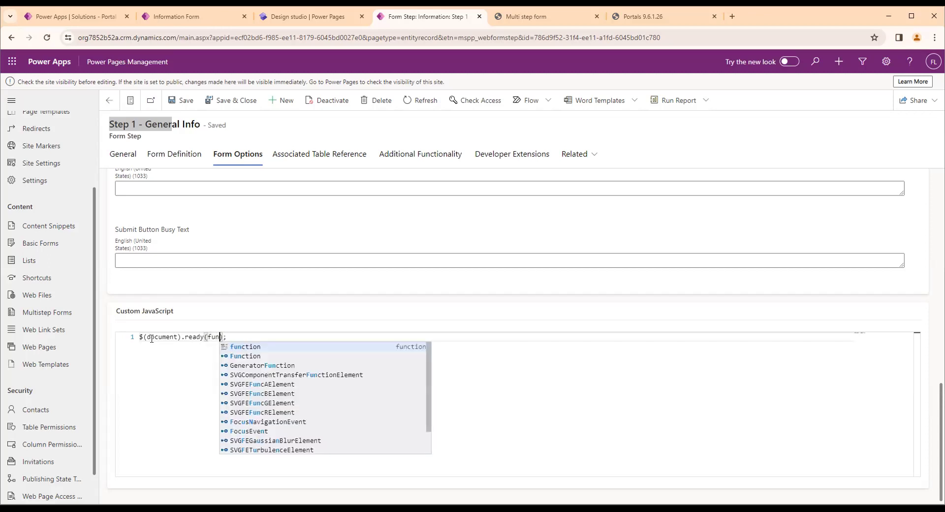
type("(){")
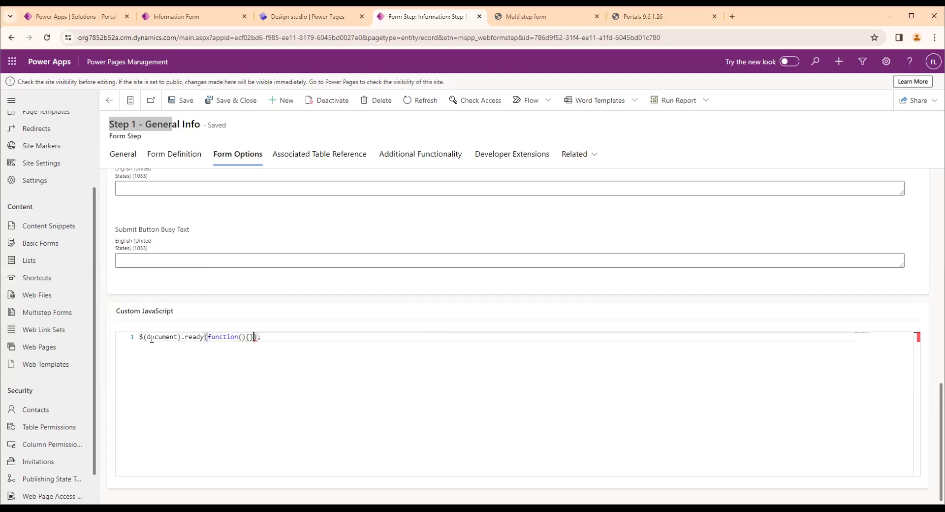
key("Return")
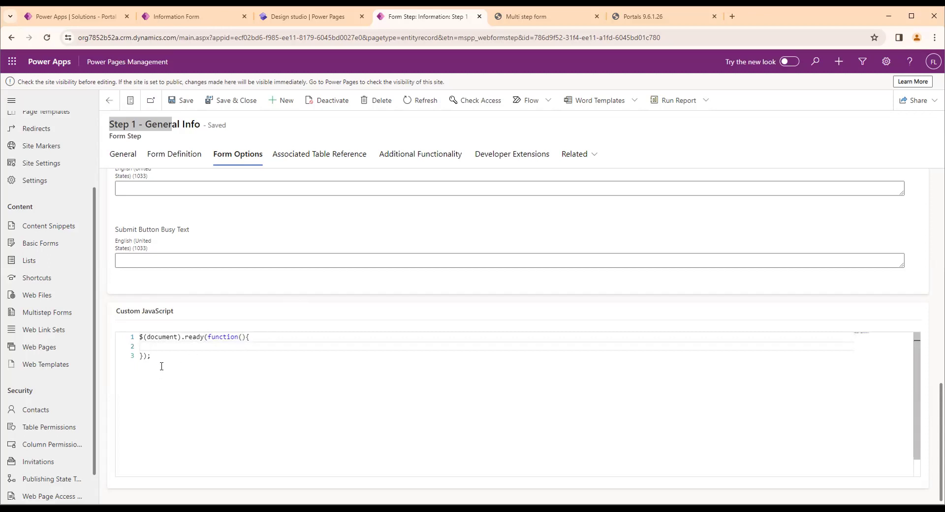
Examine the parts of the document-ready code: the document selector, the ready call and the callback function
left_click(165, 356)
key("ctrl+a")
left_click(151, 346)
key("ctrl+a")
left_click(158, 346)
double_click(164, 337)
left_click(186, 338)
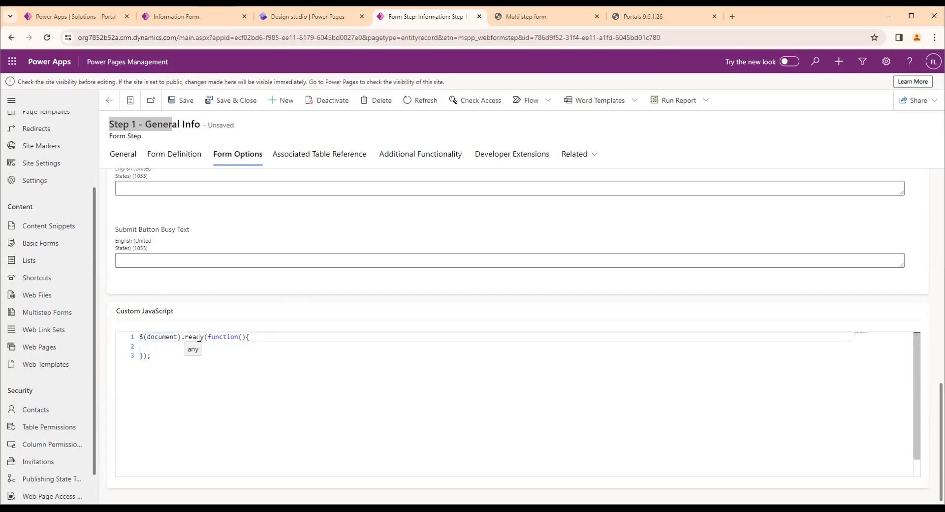
left_click_drag(207, 336, 241, 347)
left_click(224, 342)
key("ctrl+a")
left_click(167, 352)
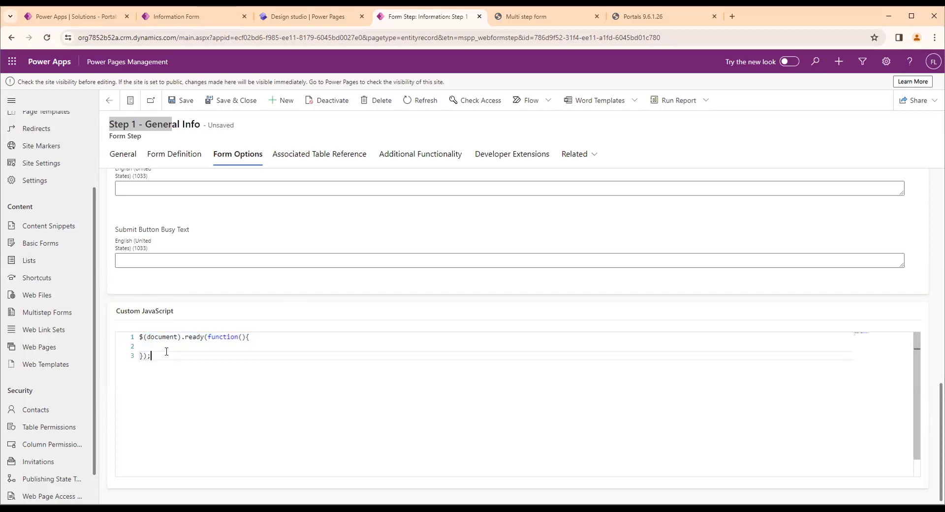
Add alert("Hello 1"); inside the document-ready function and save the form step
left_click(165, 348)
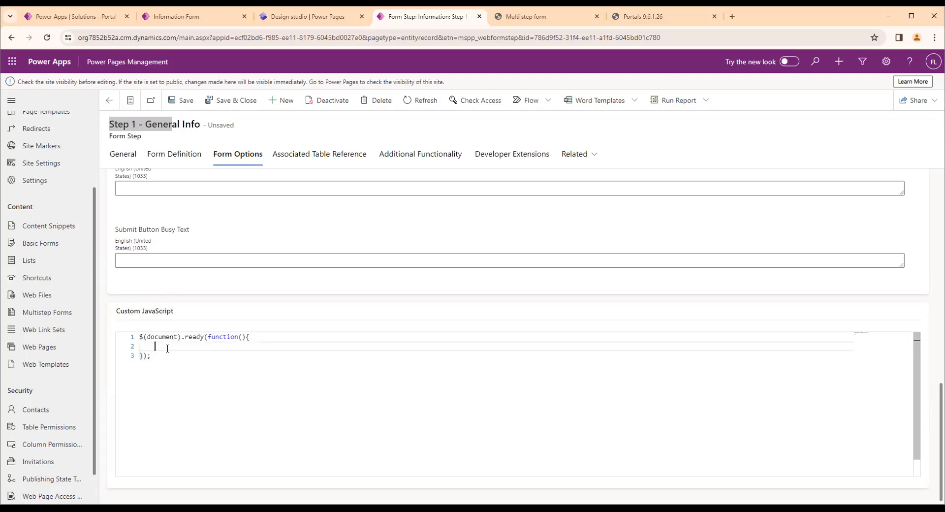
type("alert")
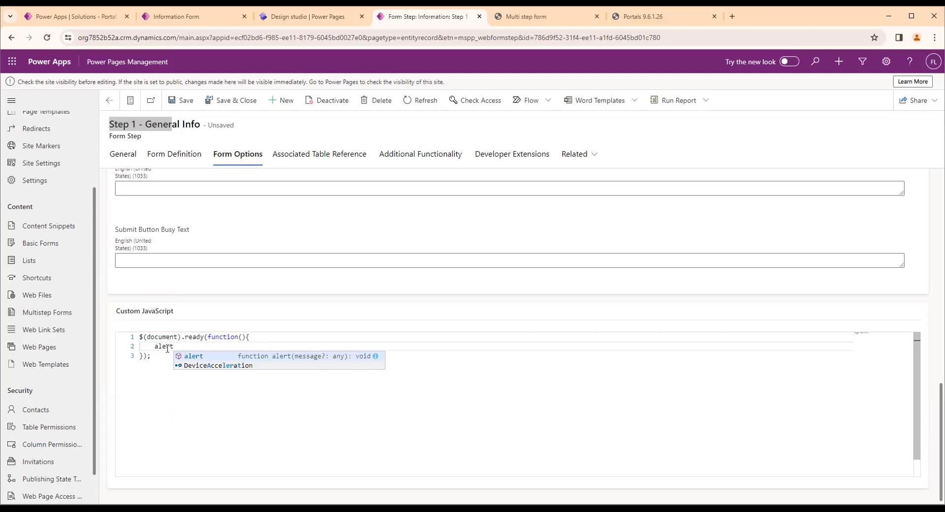
type("();")
key("Left")
key("Left")
type("\"Hello ")
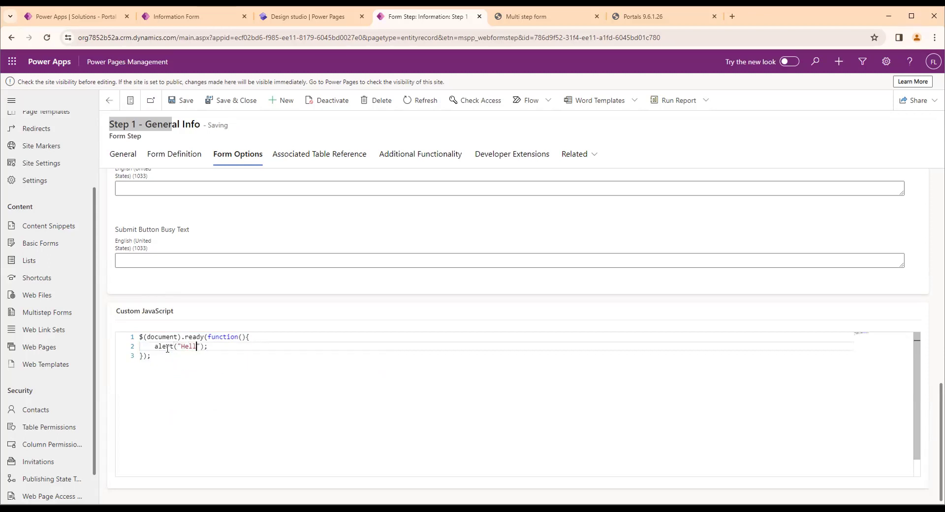
type("1")
left_click(289, 357)
left_click(183, 100)
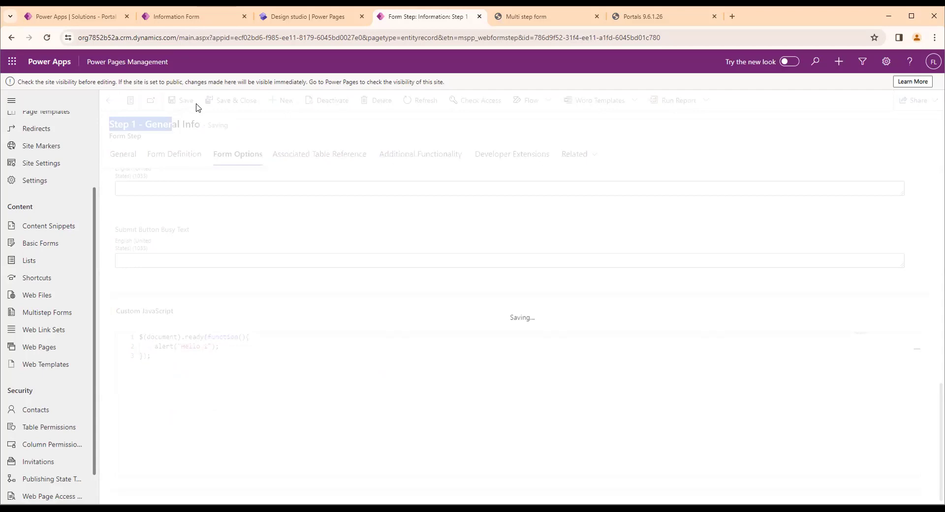
Clear the portal's cache and reload the Multi step form page to run the custom script
left_click(658, 18)
left_click(209, 248)
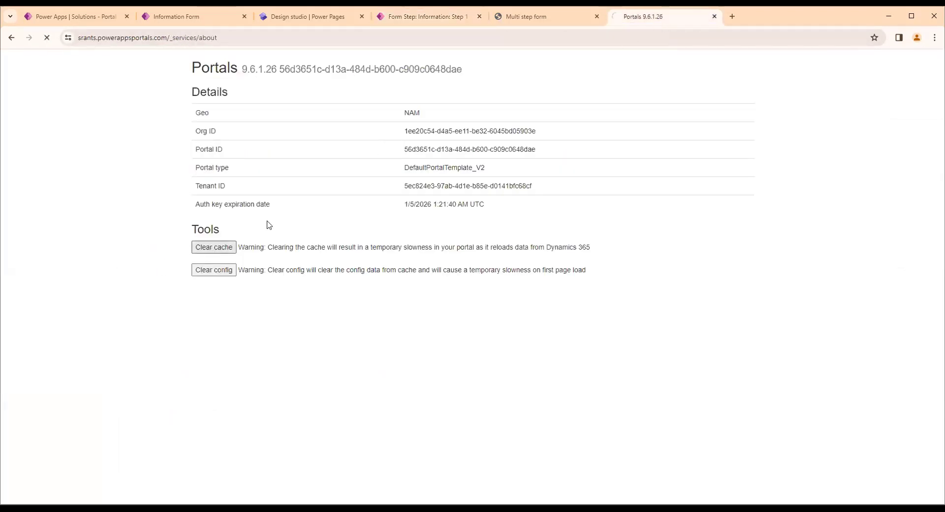
left_click(530, 20)
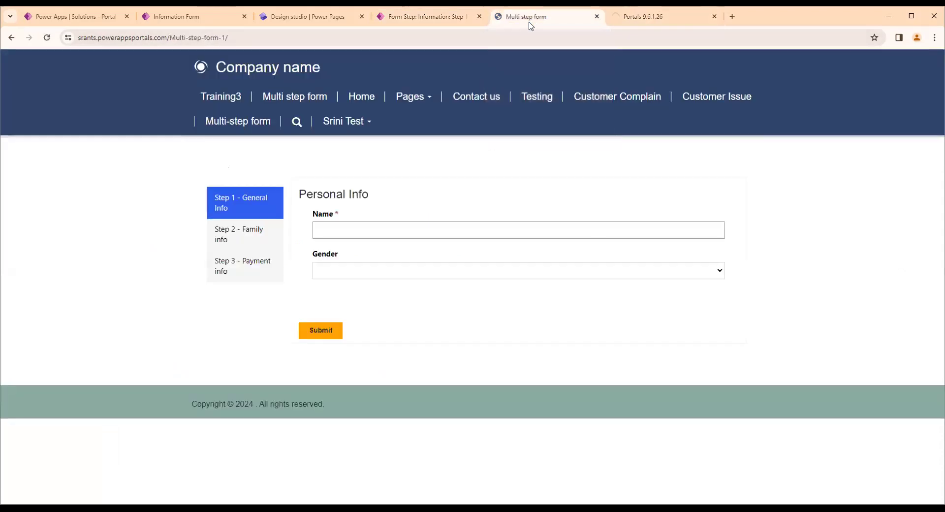
left_click(510, 42)
key("Return")
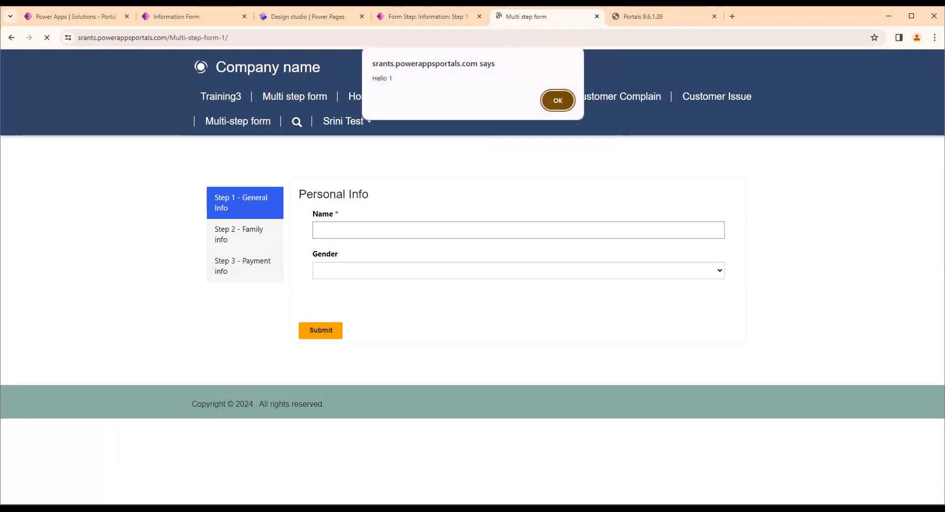
Dismiss the Hello 1 alert, go to the portal's Home page and reopen Multi step form to retest the script
left_click_drag(408, 77, 325, 87)
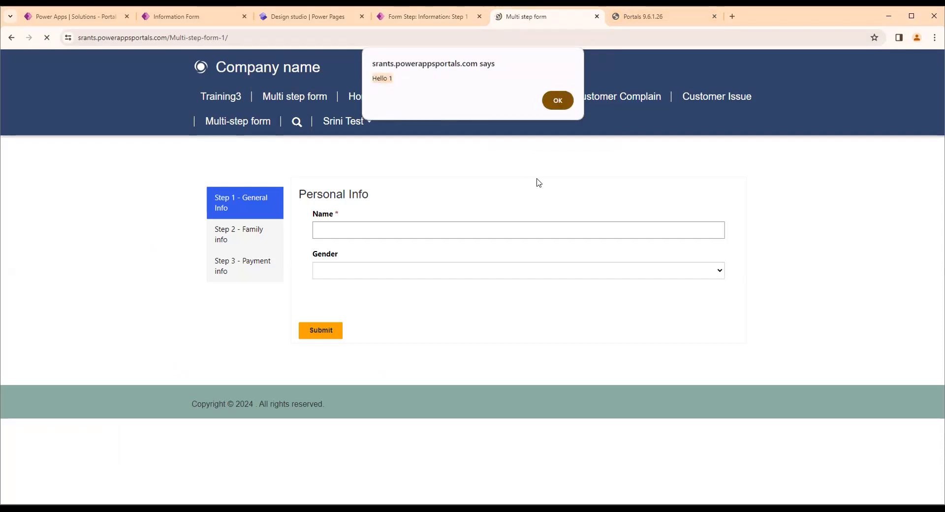
left_click(549, 101)
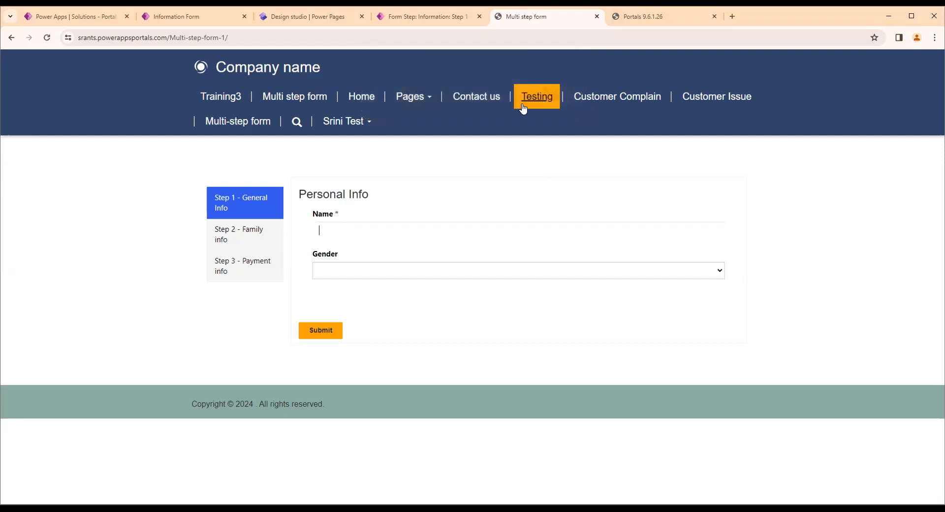
left_click(348, 101)
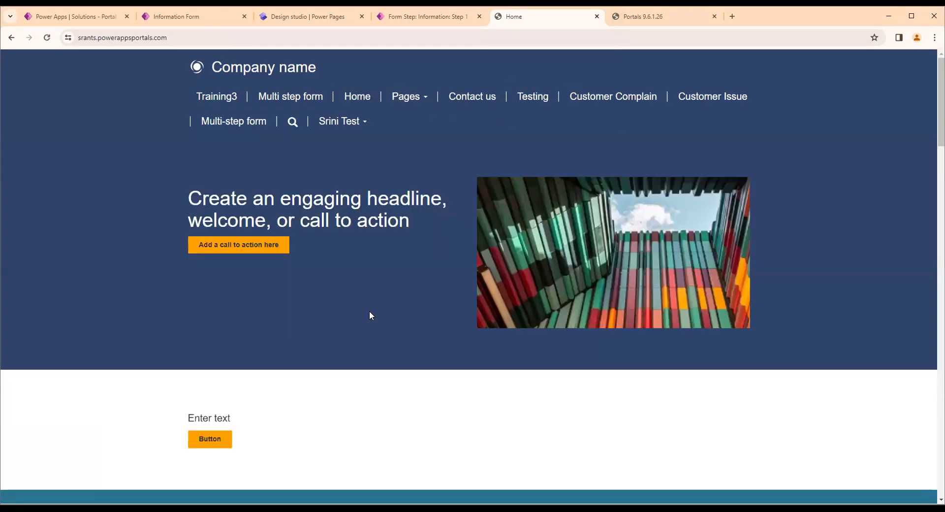
left_click(284, 101)
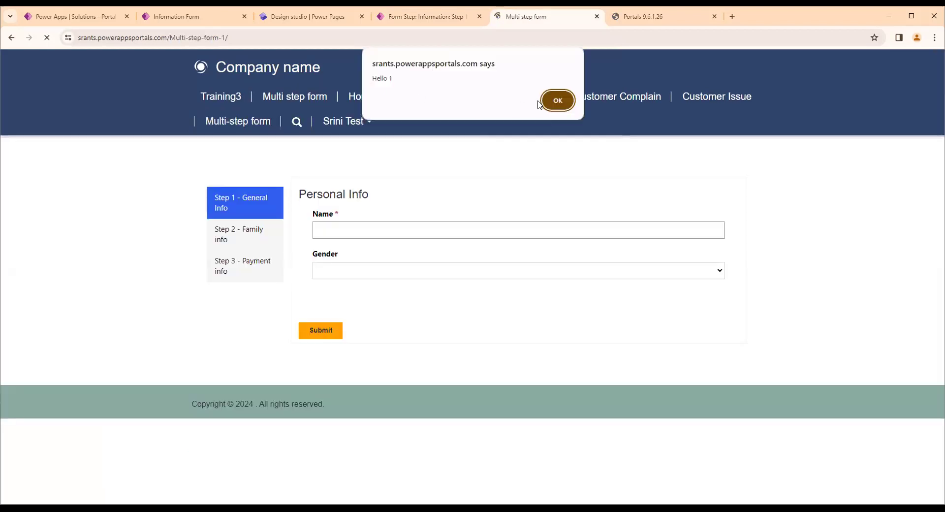
Dismiss the Hello 1 alert and compare the alert line in the form step's script with the Name field on the portal page
left_click(556, 100)
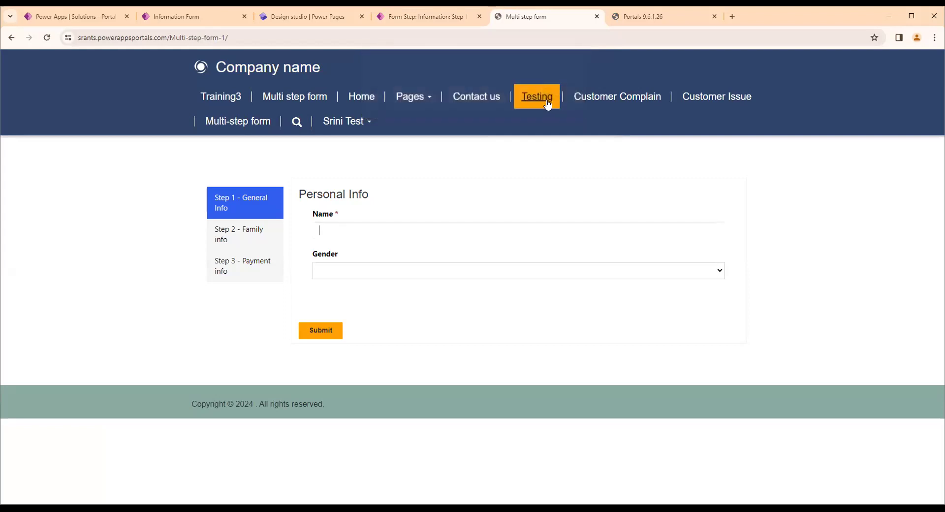
left_click(418, 26)
left_click(507, 27)
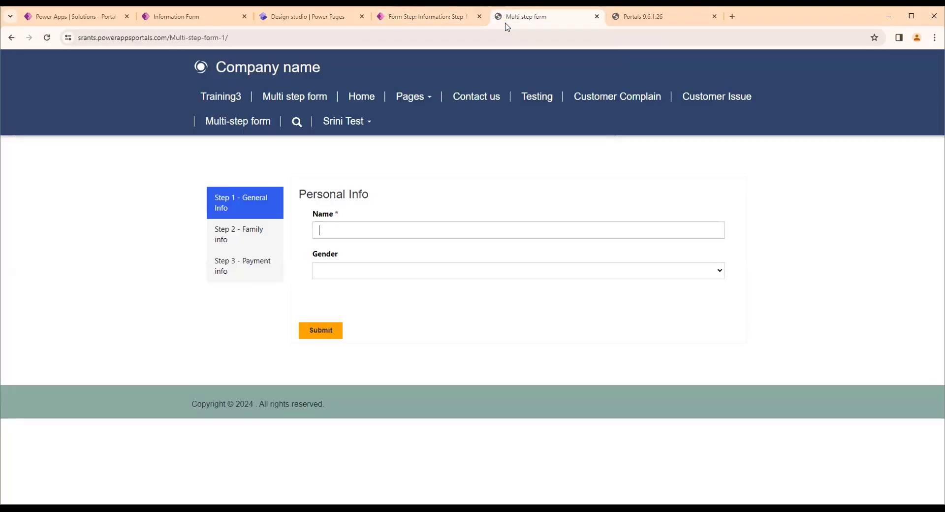
left_click(422, 28)
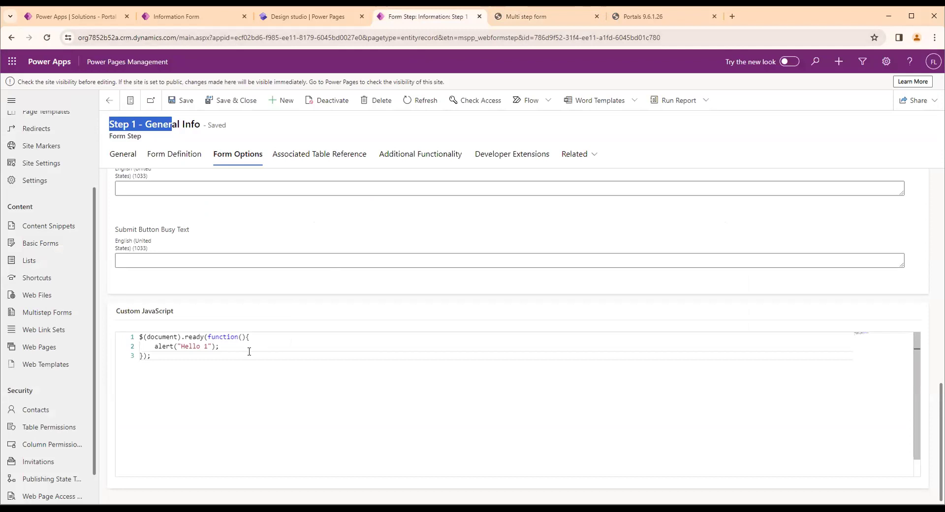
left_click_drag(219, 346, 152, 346)
left_click(525, 17)
left_click(342, 225)
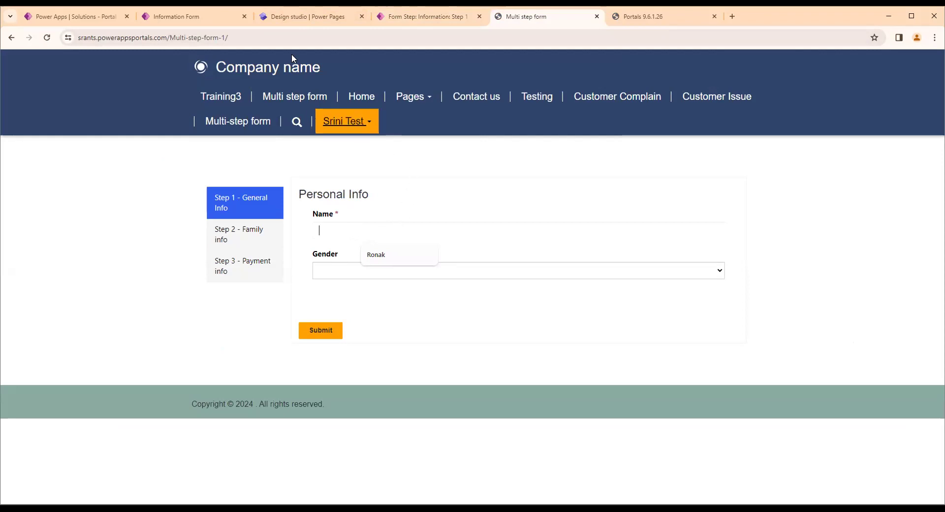
left_click(296, 42)
left_click(356, 227)
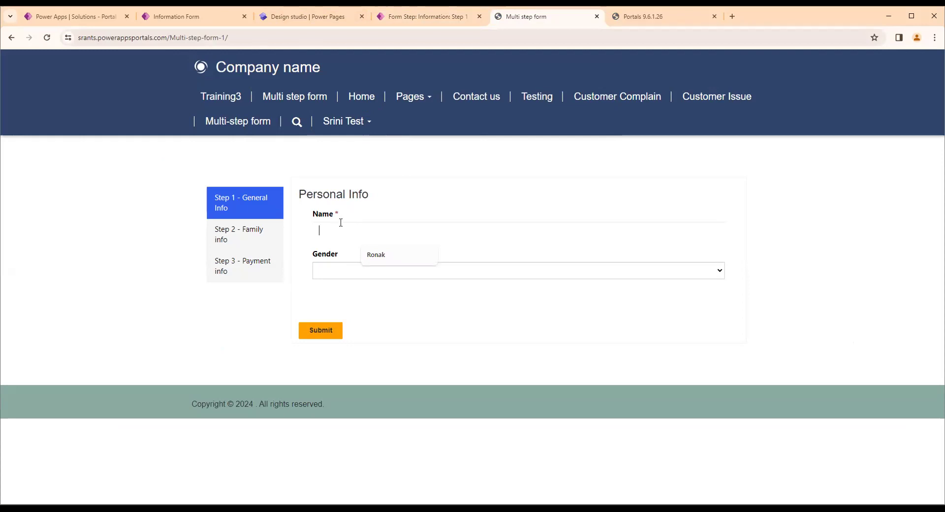
left_click(427, 19)
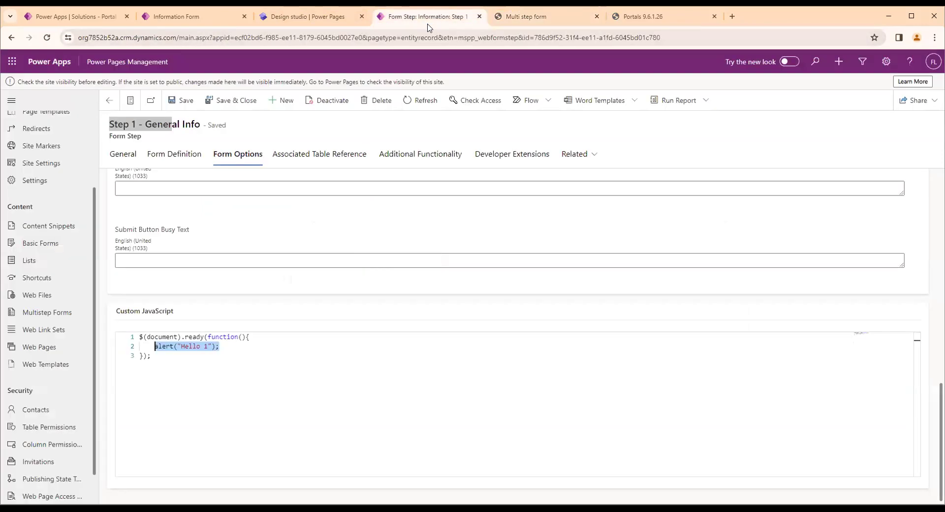
left_click(527, 17)
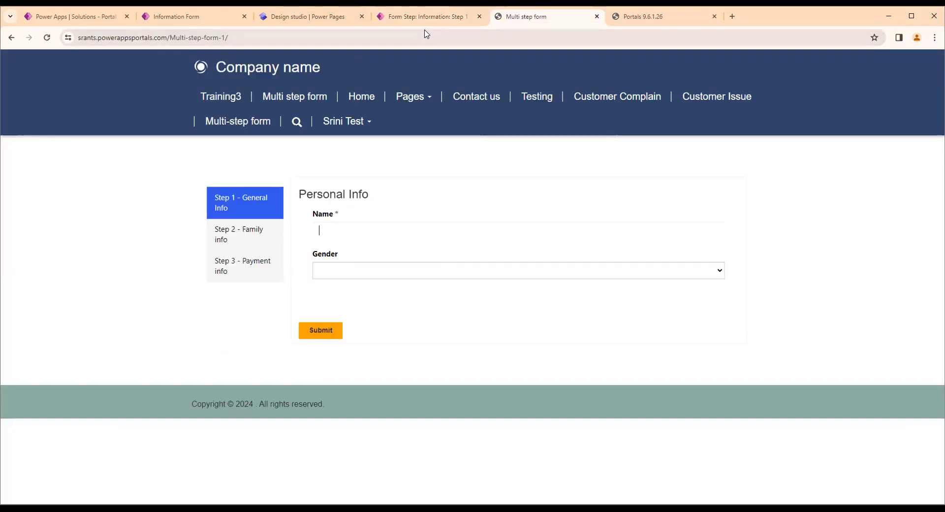
Inspect the Name field on the portal's Multi step form page and copy its element id, cr5f7_name
right_click(330, 227)
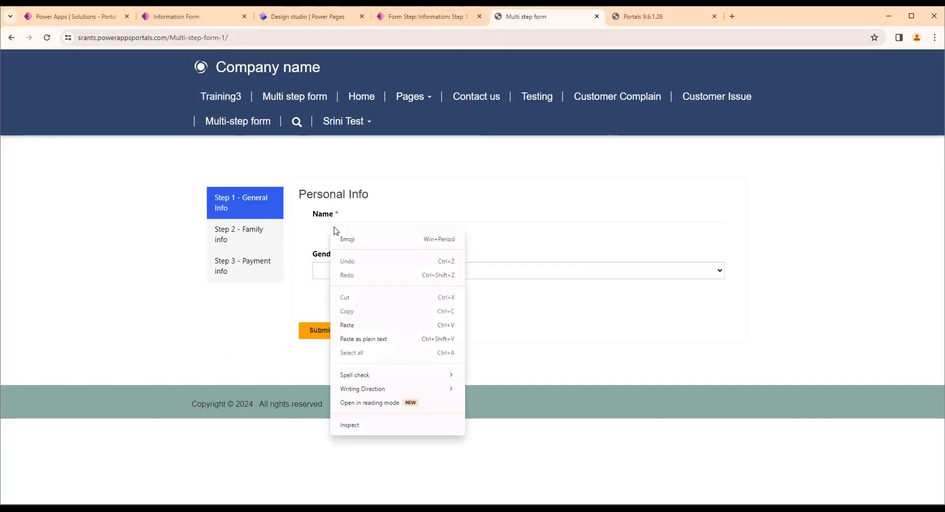
left_click(350, 426)
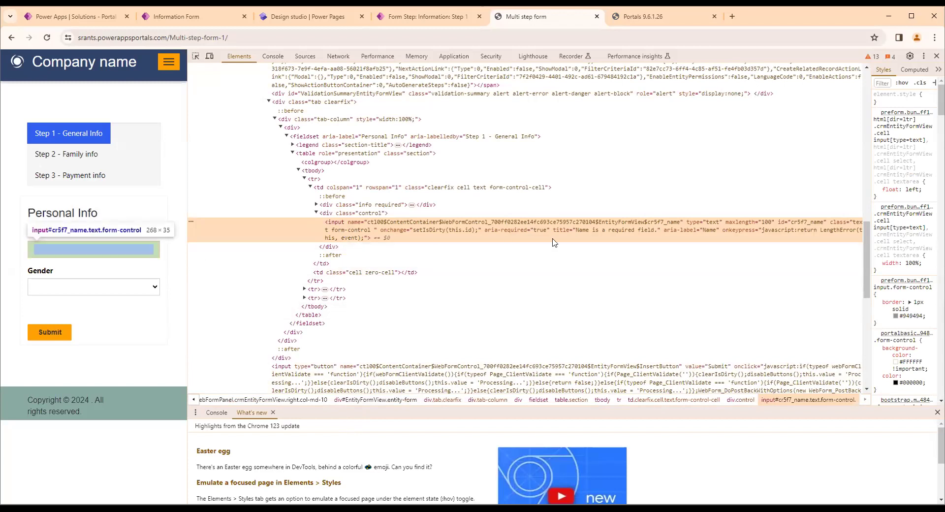
double_click(802, 223)
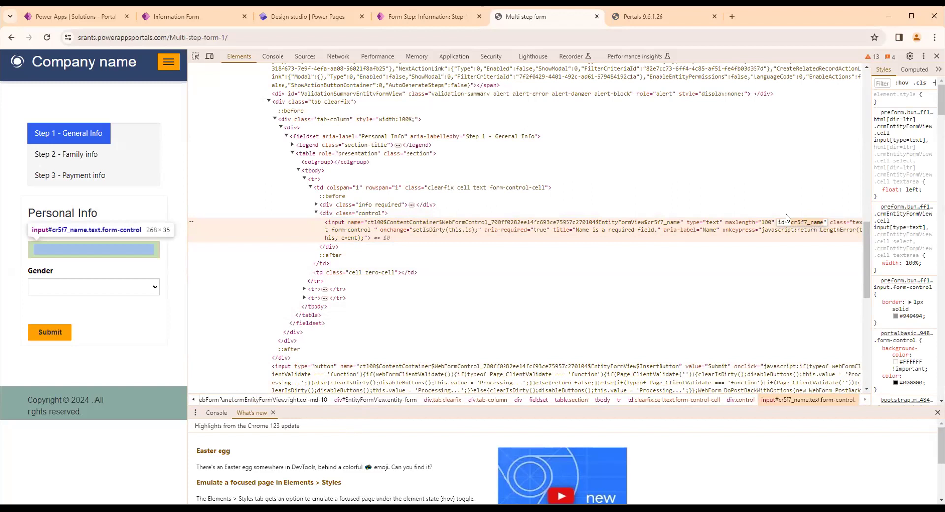
Replace the alert line in the Step 1 - General Info custom JavaScript with the jQuery selector $("#cr5f7_name")
left_click(415, 18)
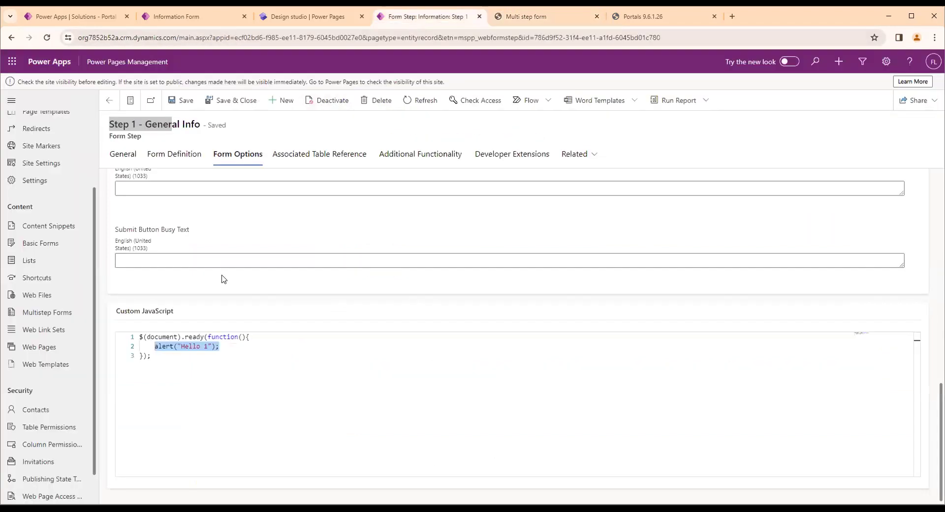
left_click(223, 346)
left_click_drag(219, 346, 154, 346)
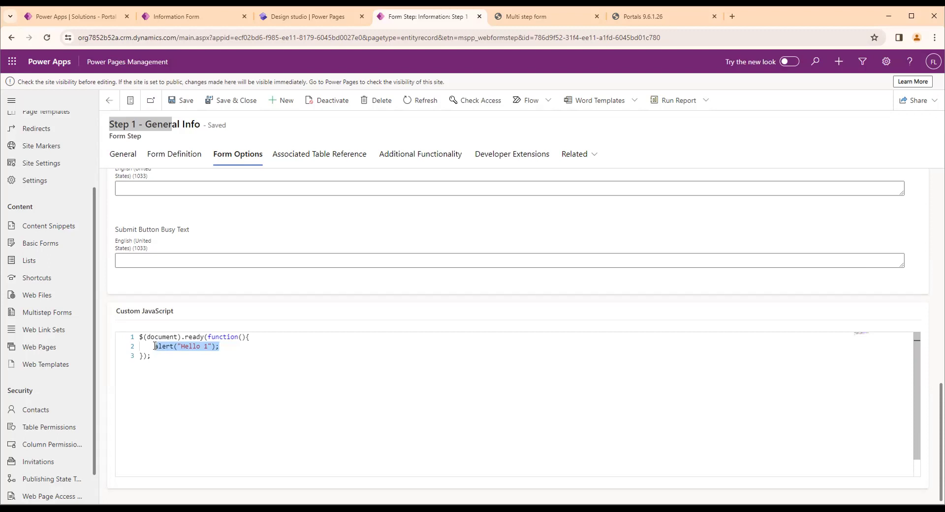
type("$")
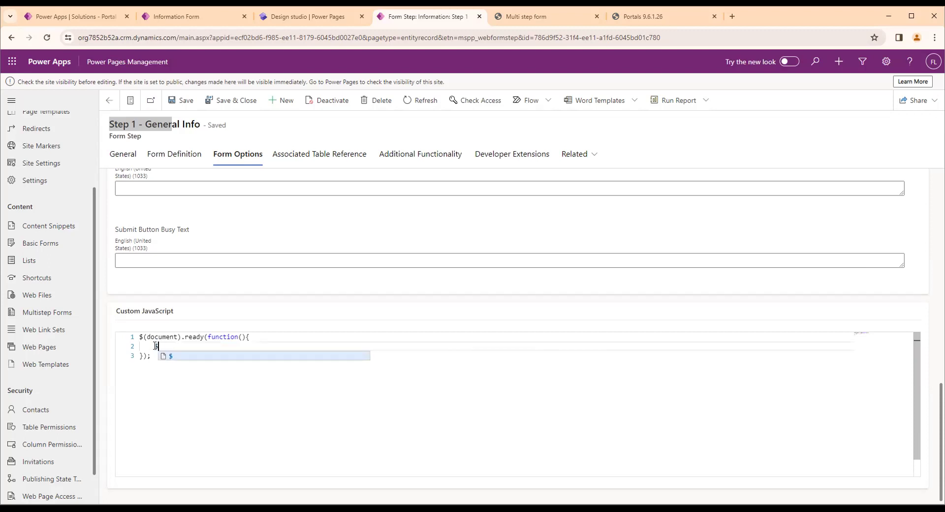
type("()")
type("\"")
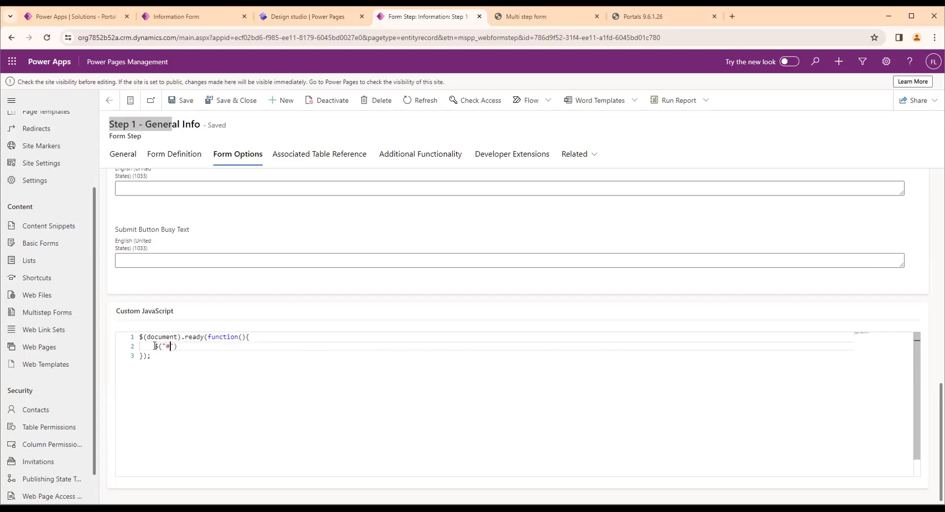
type("#")
type("cr5f7_name")
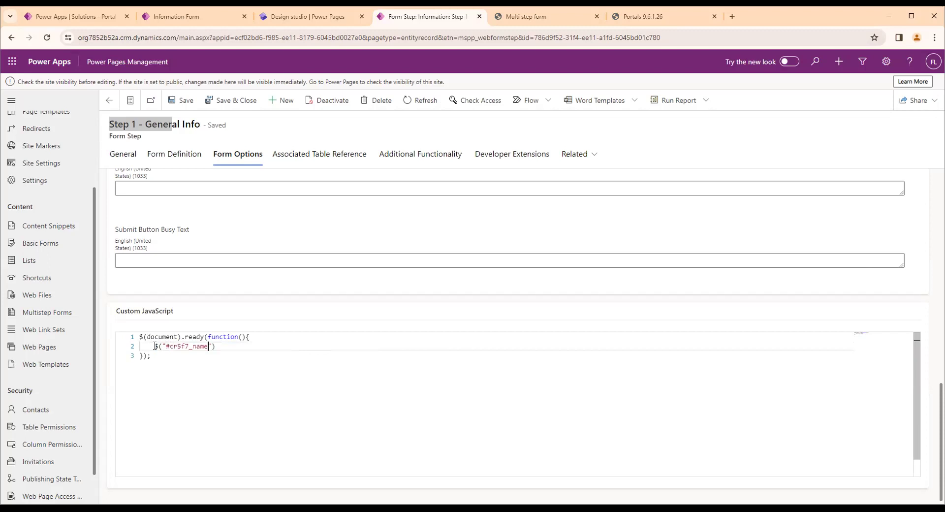
Insert a blank line above and below the $("#cr5f7_name") selector inside the document-ready function
left_click(265, 339)
key("Return")
key("Down")
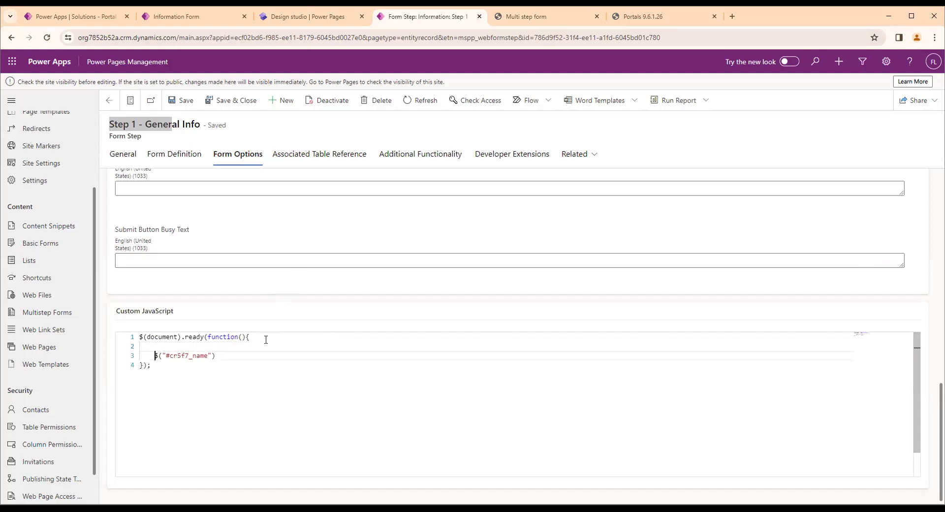
key("End")
key("Return")
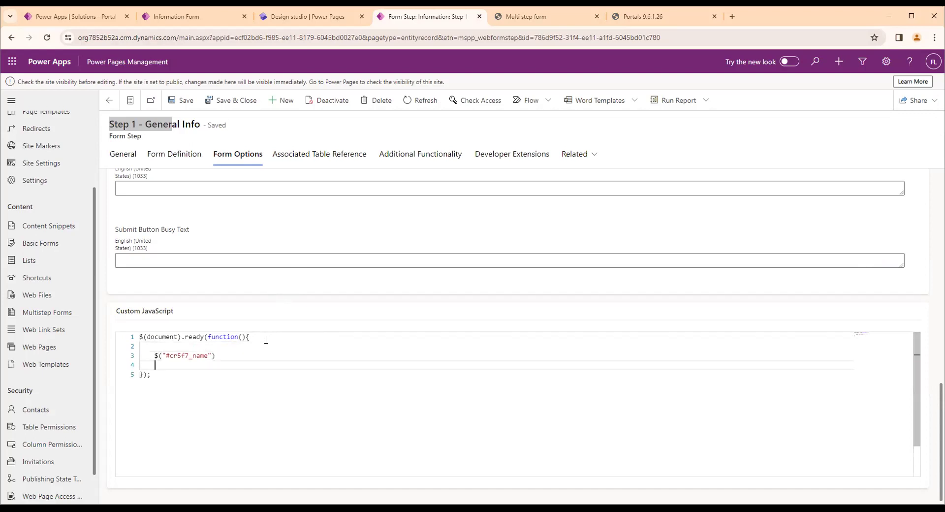
Examine where the document-ready callback opens and closes around the Name selector, checking its matching braces
key("Up")
key("Down")
key("Up")
key("Up")
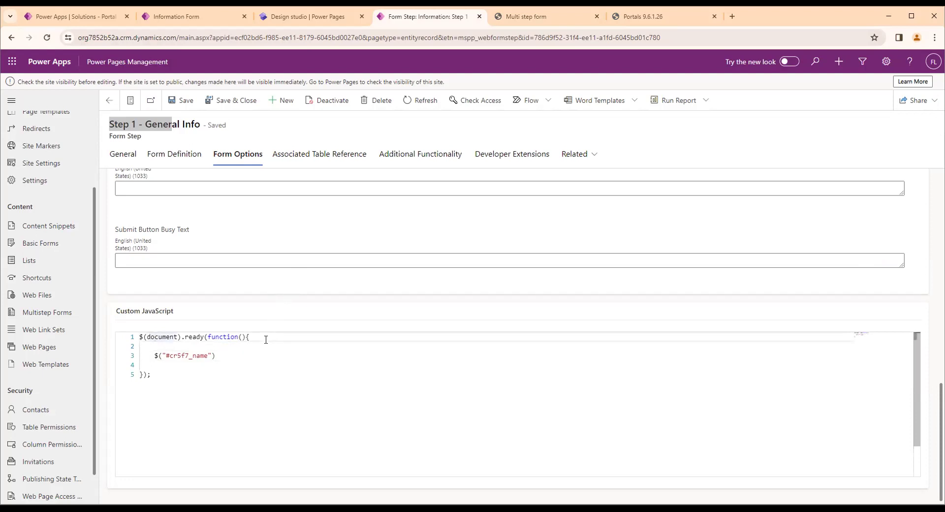
key("Left")
key("Down")
key("Down")
key("End")
key("Left")
key("Left")
key("Left")
key("Left")
key("Left")
key("Left")
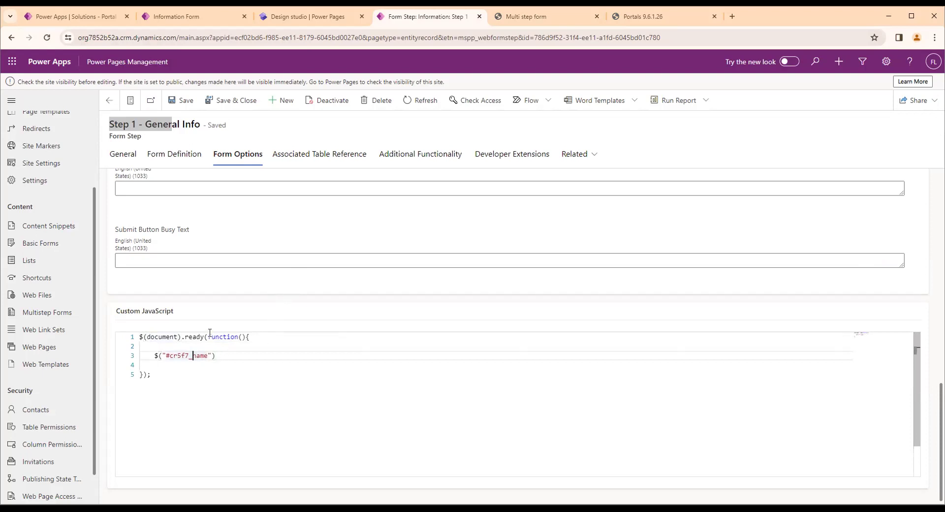
left_click(211, 337)
left_click(250, 337)
left_click(140, 375)
left_click(247, 337)
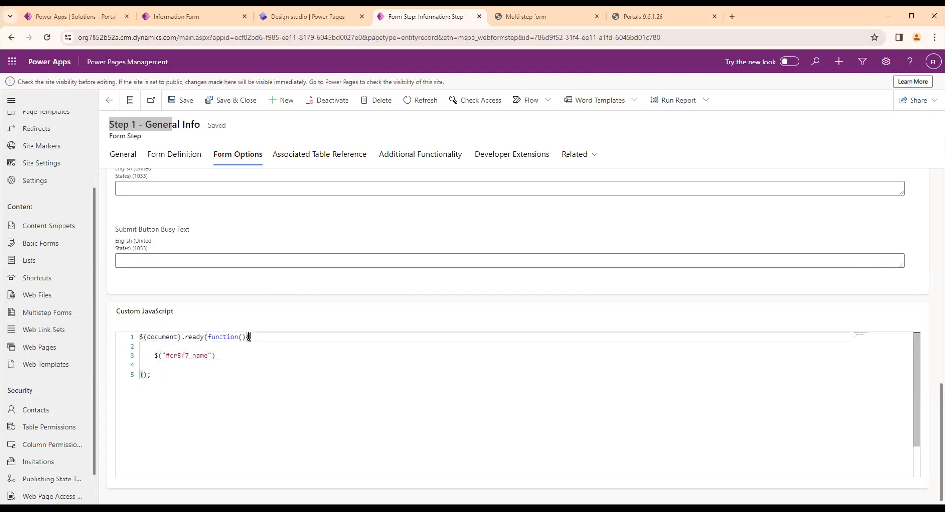
left_click(141, 375)
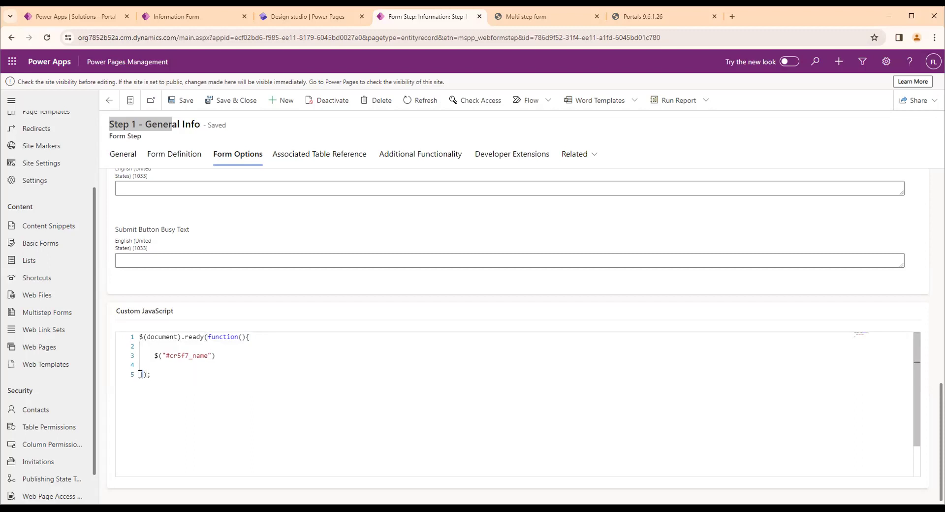
left_click(255, 339)
Append .val("Test1"); to the $("#cr5f7_name") selector and save the form step
left_click(216, 357)
type(".val")
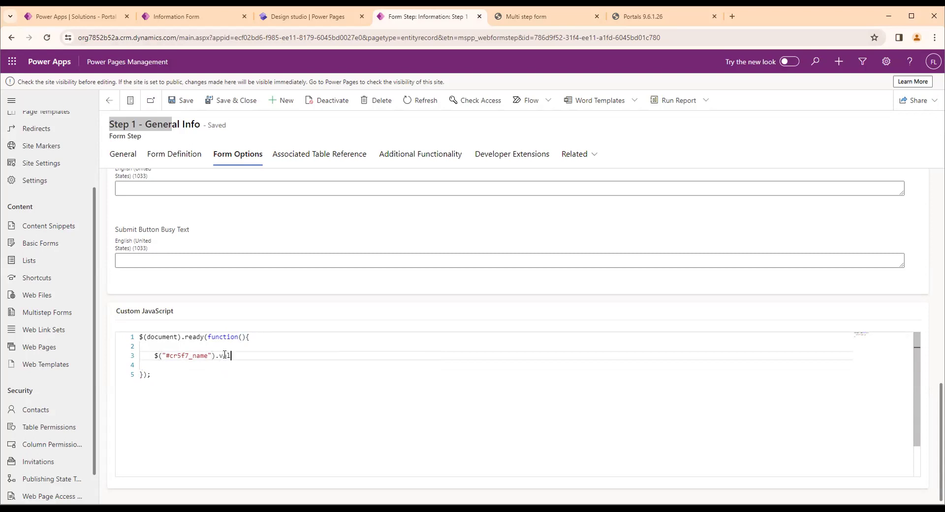
type("()")
key("Left")
key("Left")
type("\"Test1")
left_click(180, 104)
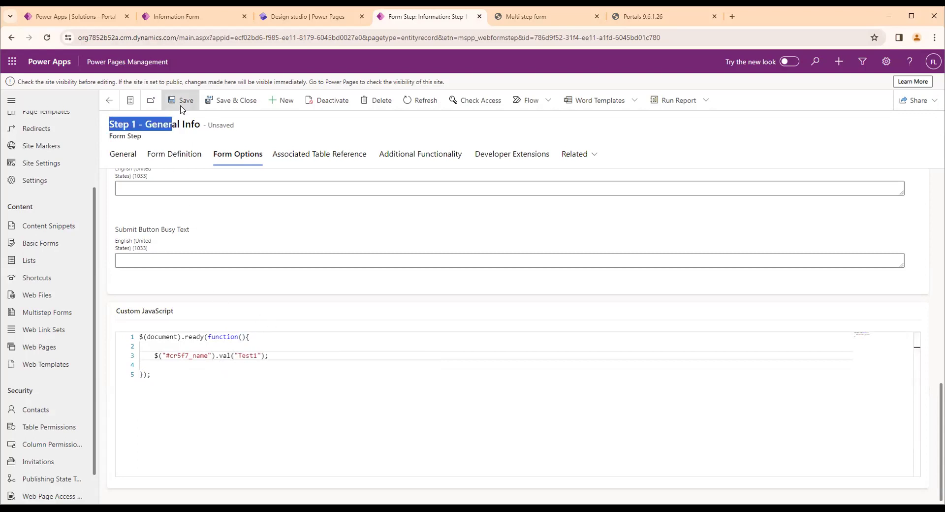
Clear the portal's cache, close the developer tools on the Multi step form page and reload it to run the new script
left_click(627, 18)
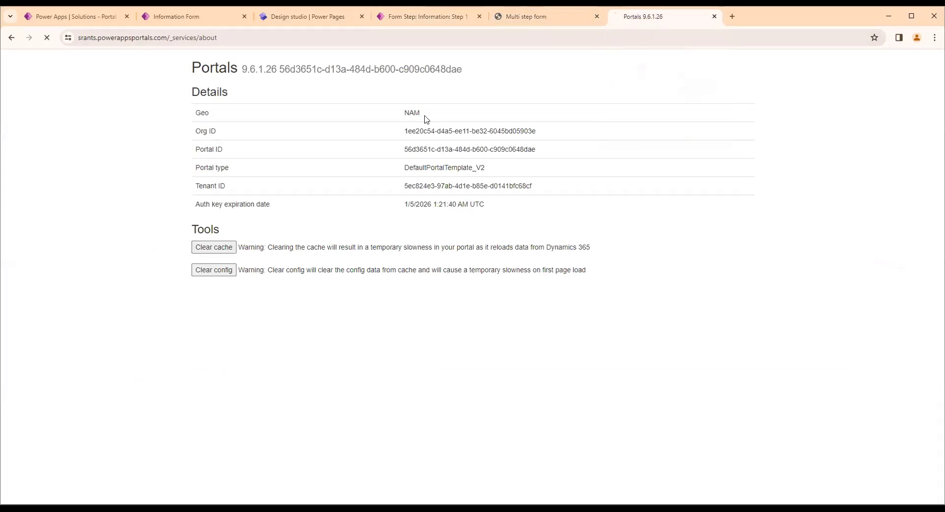
left_click(521, 18)
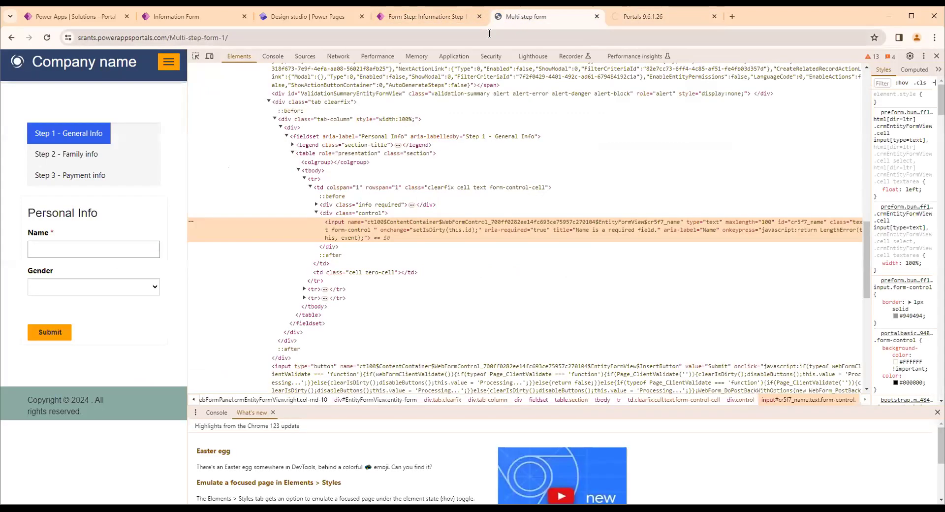
key("F12")
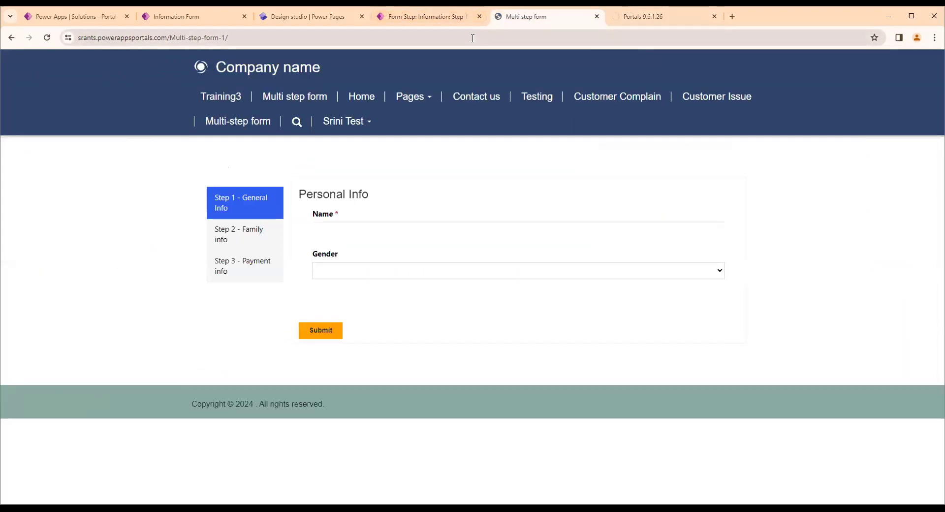
left_click(472, 39)
key("Return")
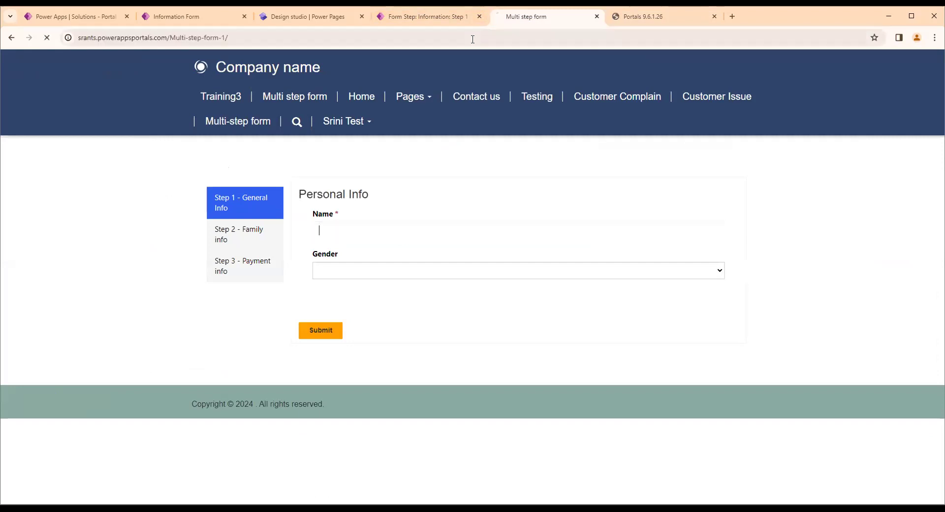
type("Test1")
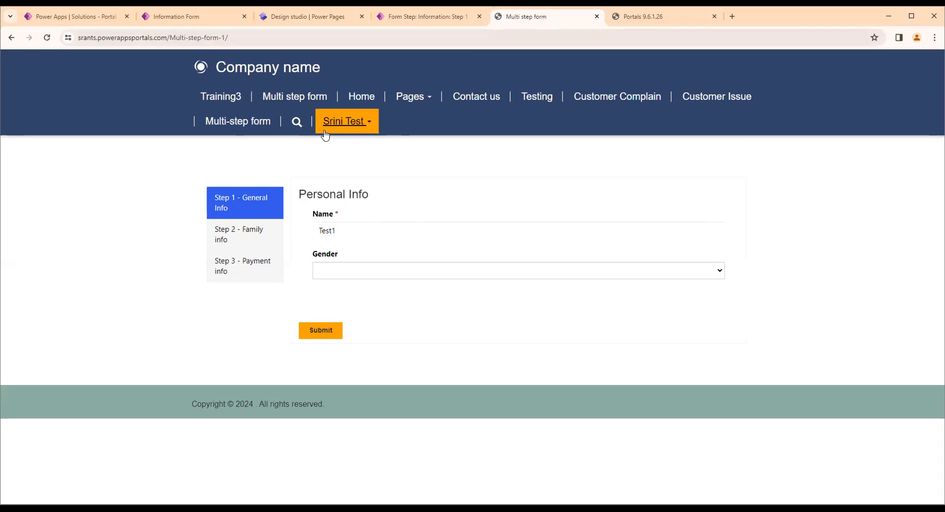
Check the Name field's value, visit the Contact us page and reopen Multi step form to check the field again
left_click_drag(348, 235, 312, 235)
left_click(397, 167)
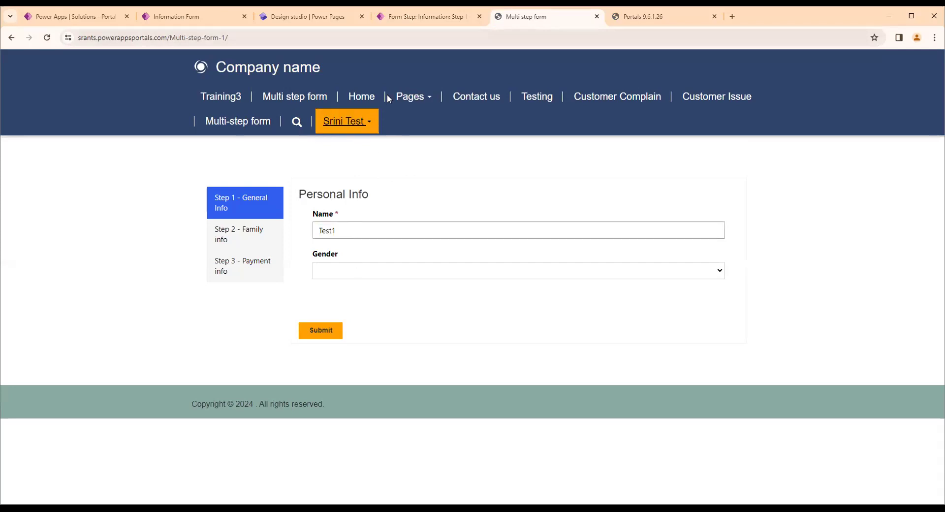
left_click(468, 109)
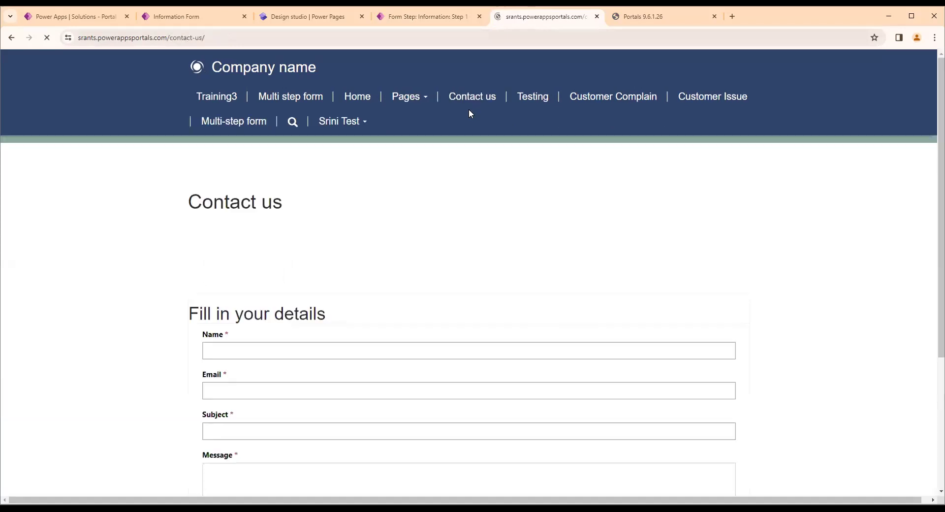
left_click(309, 95)
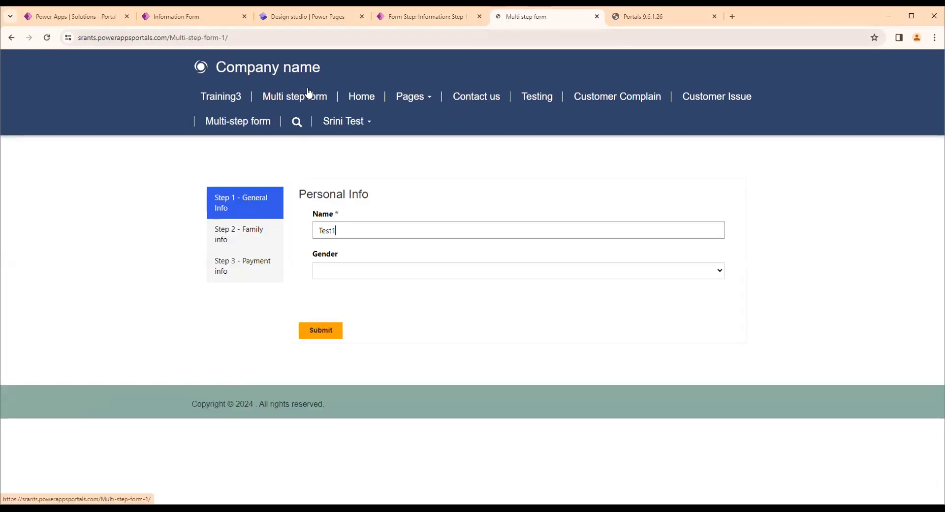
left_click_drag(349, 227, 259, 241)
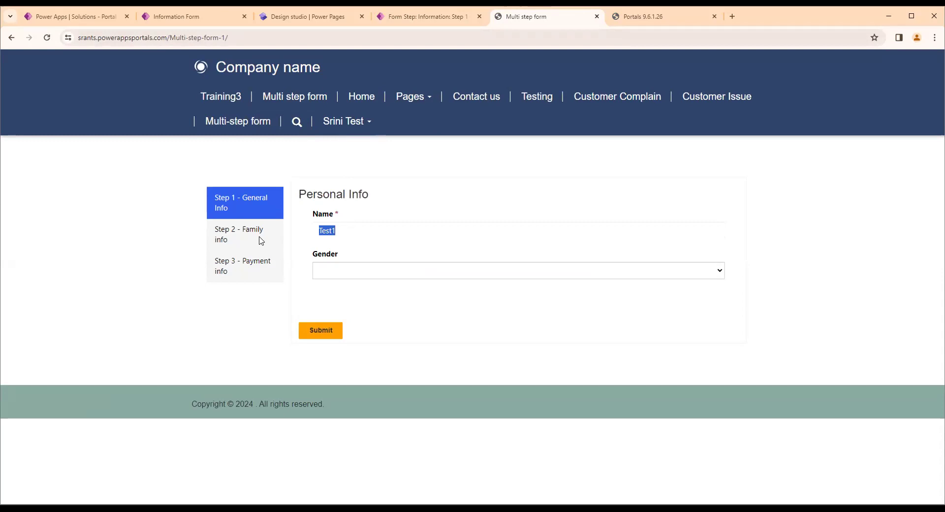
Return to the Step 1 - General Info form step and review the script line that fills the Name field
left_click(433, 17)
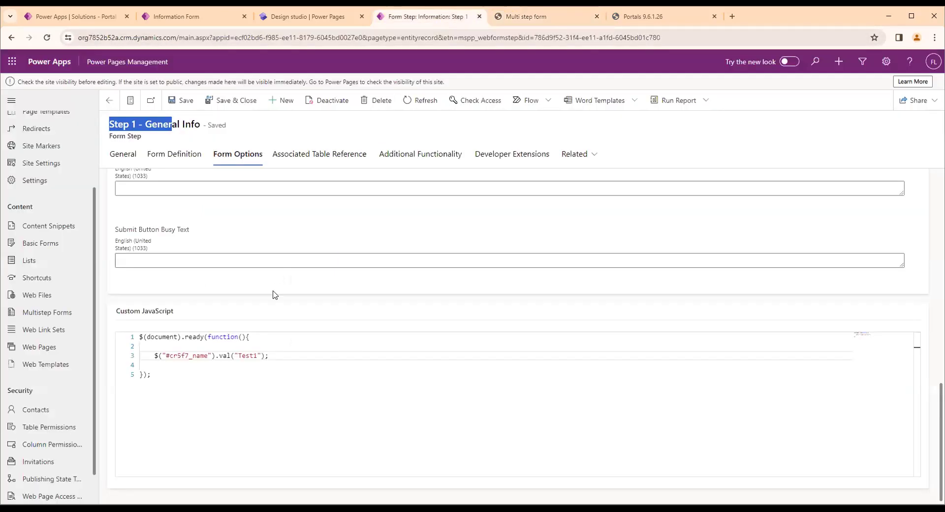
left_click(247, 372)
left_click_drag(155, 352, 254, 364)
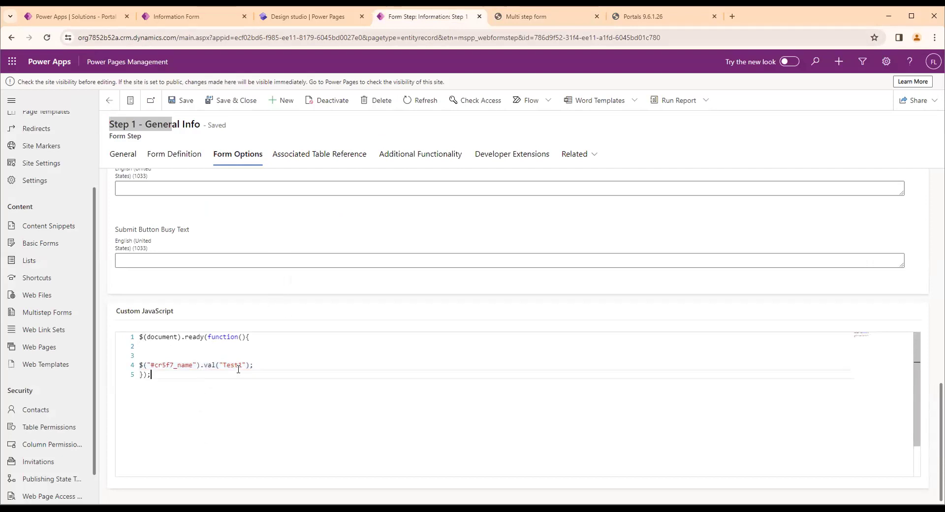
left_click_drag(143, 365, 145, 361)
left_click(144, 364)
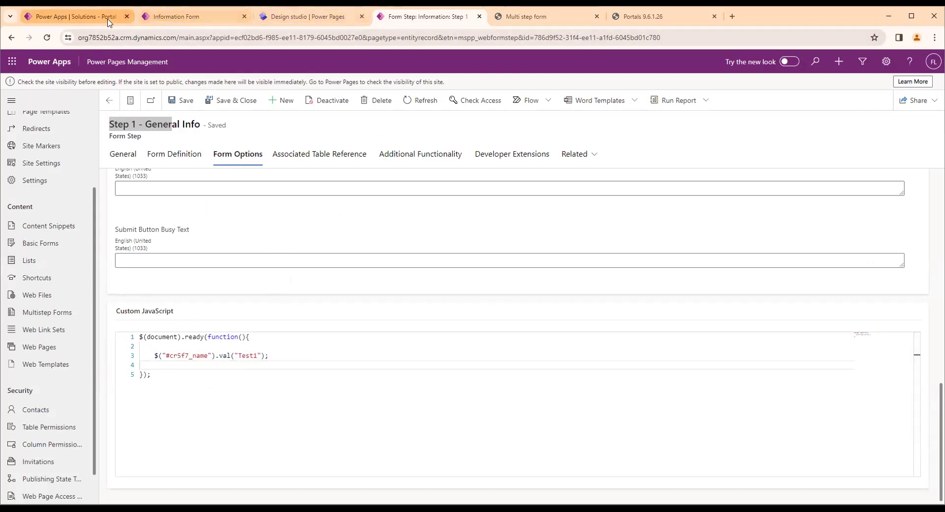
Switch to the PortalCustomerDetail table in Power Apps and look up the Name column's logical name in its advanced options
left_click(74, 17)
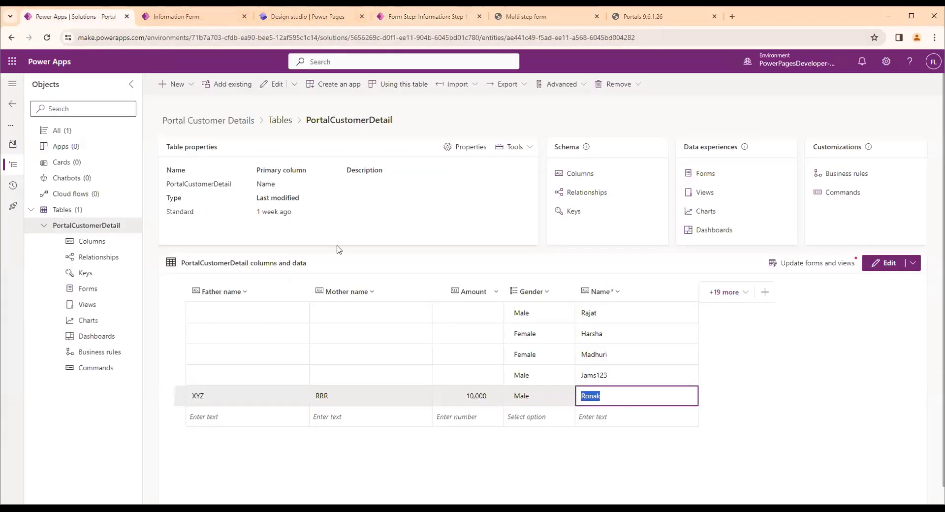
left_click(622, 300)
left_click(619, 310)
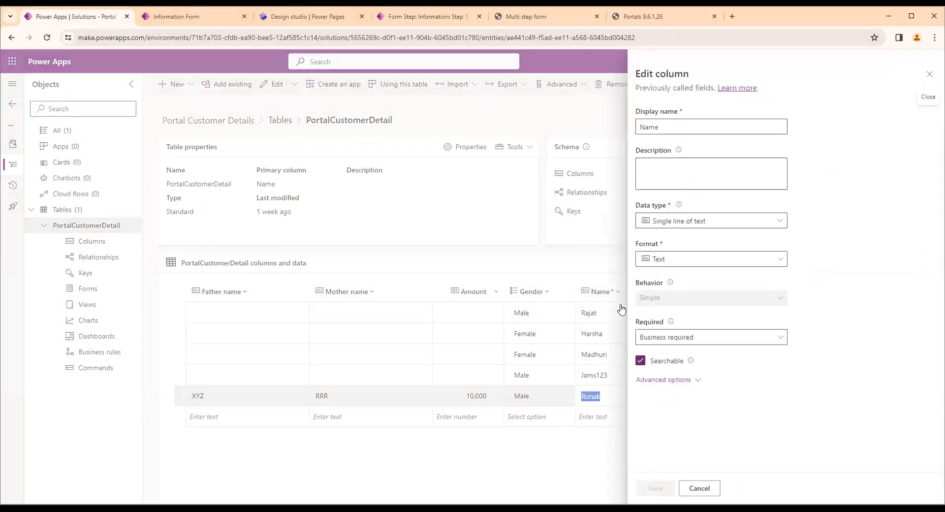
left_click(674, 382)
scroll(659, 355, "down", 3)
left_click_drag(678, 314, 637, 315)
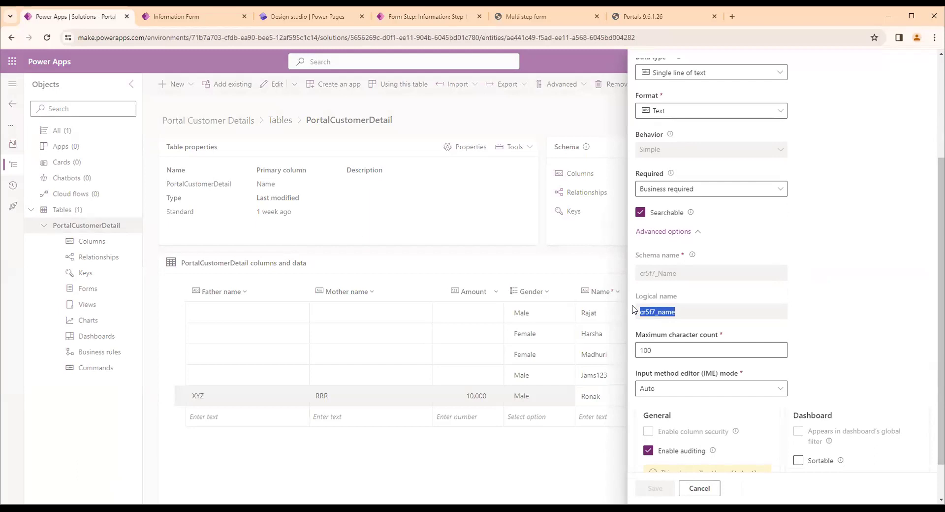
left_click_drag(678, 313, 627, 312)
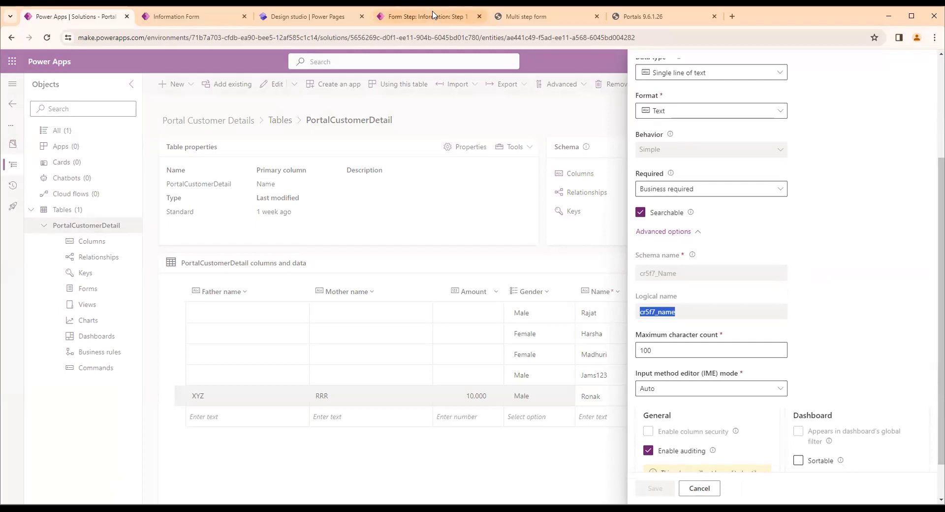
Return to the Step 1 - General Info form step and examine the #cr5f7_name selector in the custom JavaScript
left_click(457, 15)
left_click(159, 356)
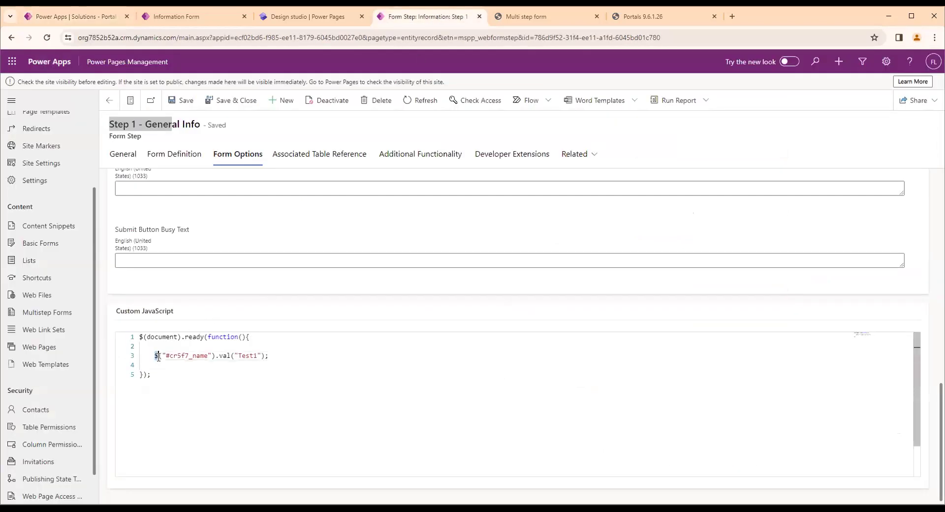
left_click(162, 356)
left_click(169, 356)
left_click_drag(170, 355, 208, 355)
Switch to the Multi step form portal page and inspect the form field that the script targets
left_click(522, 16)
left_click_drag(334, 227, 300, 242)
left_click(342, 240)
left_click(339, 227)
left_click(386, 191)
Go back to the form step's custom JavaScript and review the val method called on the Name field selector
left_click(385, 17)
left_click_drag(216, 356, 234, 356)
left_click(213, 359)
left_click_drag(219, 355, 231, 355)
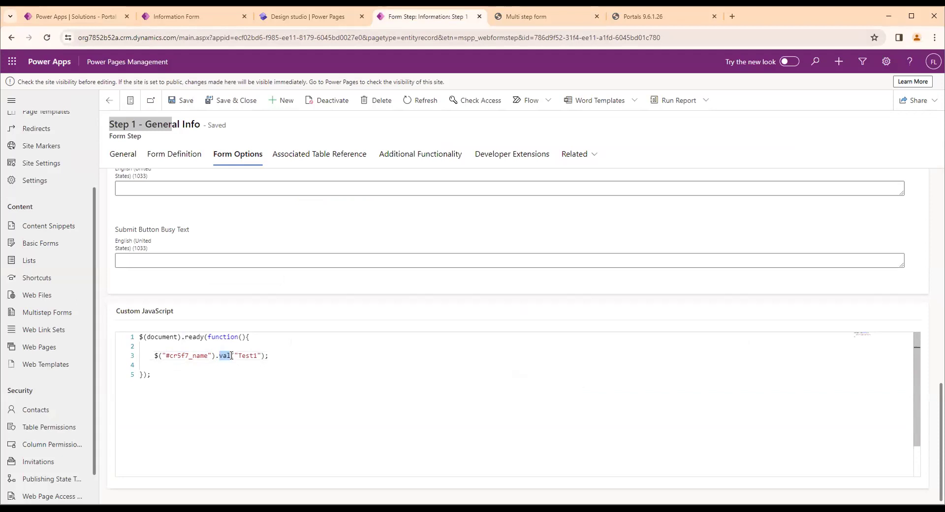